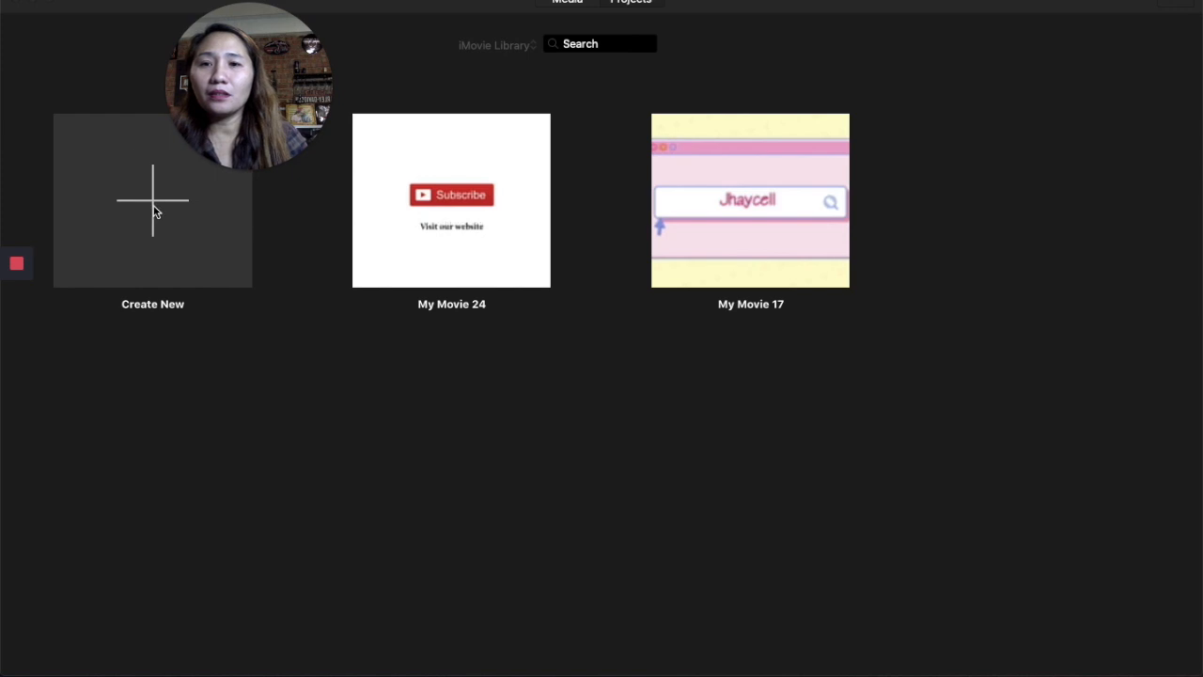
- Create a new Movie project and open the Import Media window
left_click(156, 203)
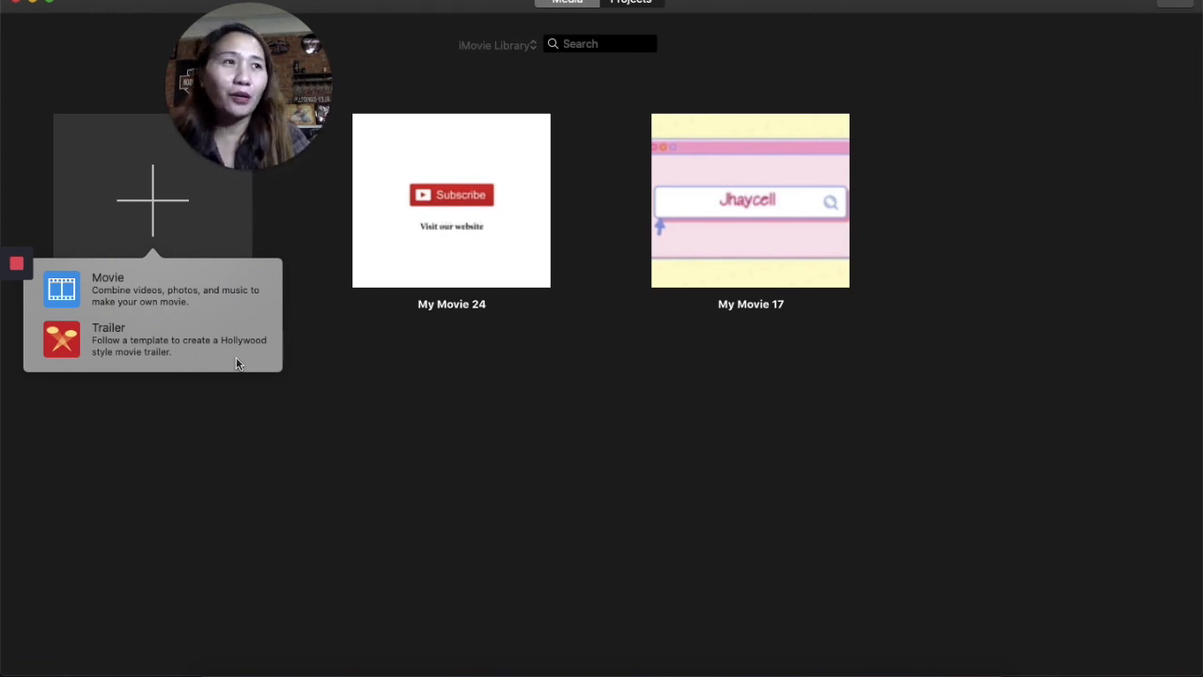
left_click(179, 306)
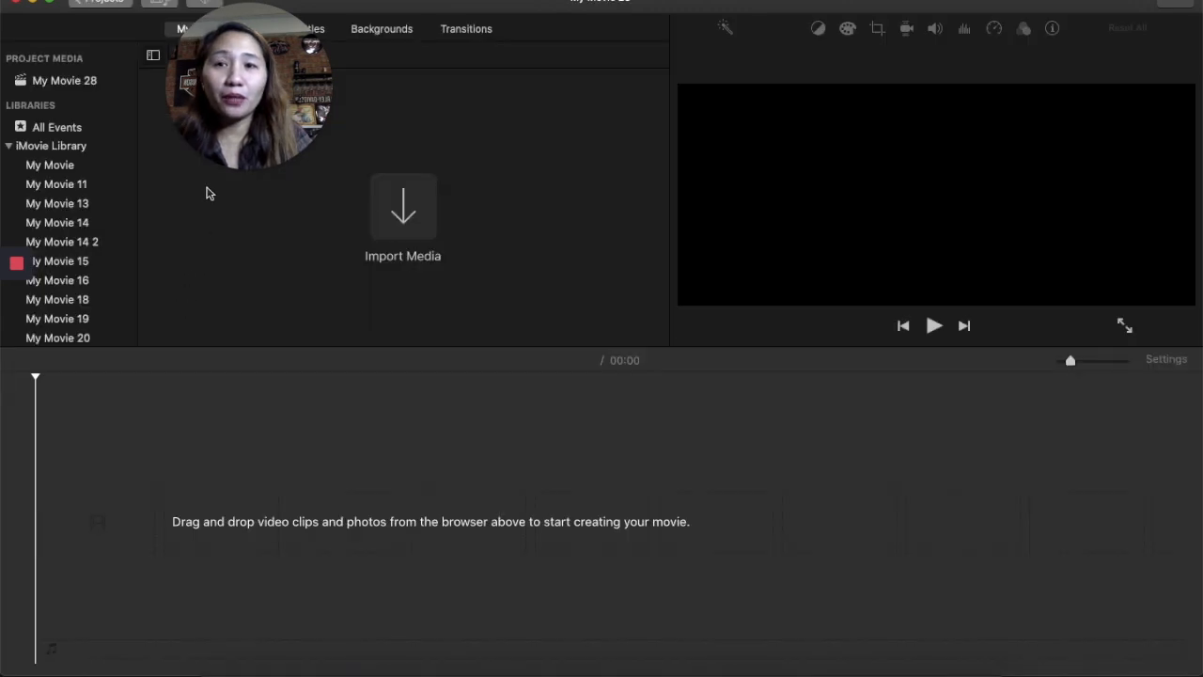
left_click_drag(245, 86, 569, 132)
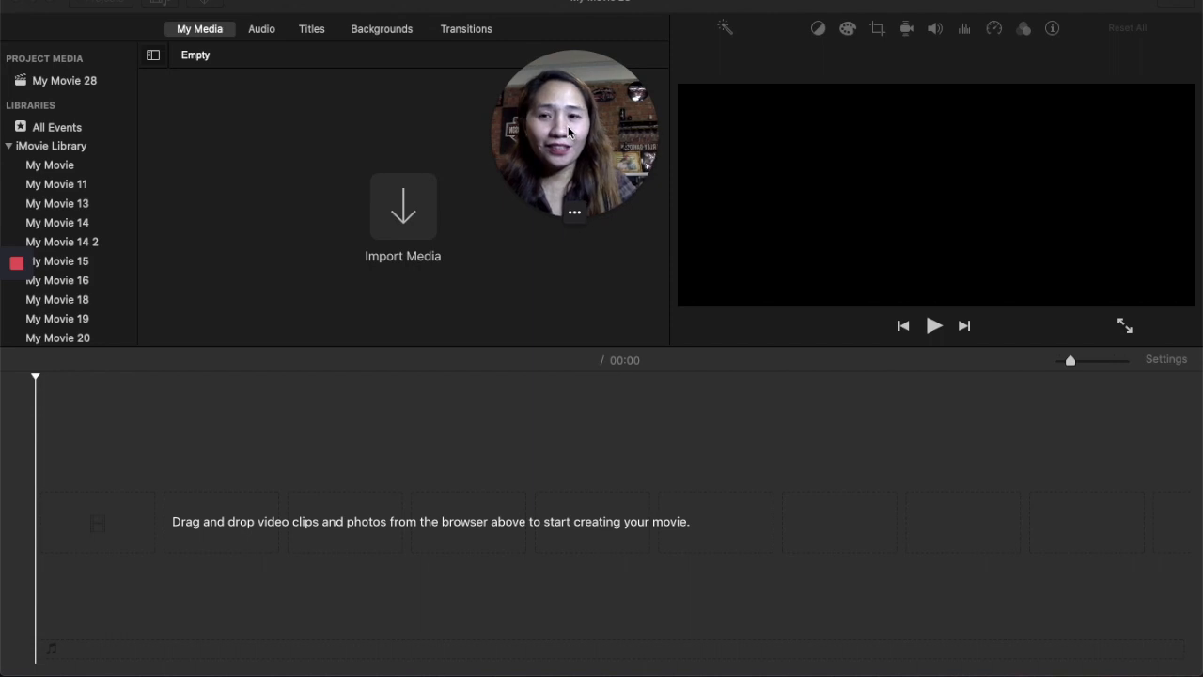
left_click(408, 215)
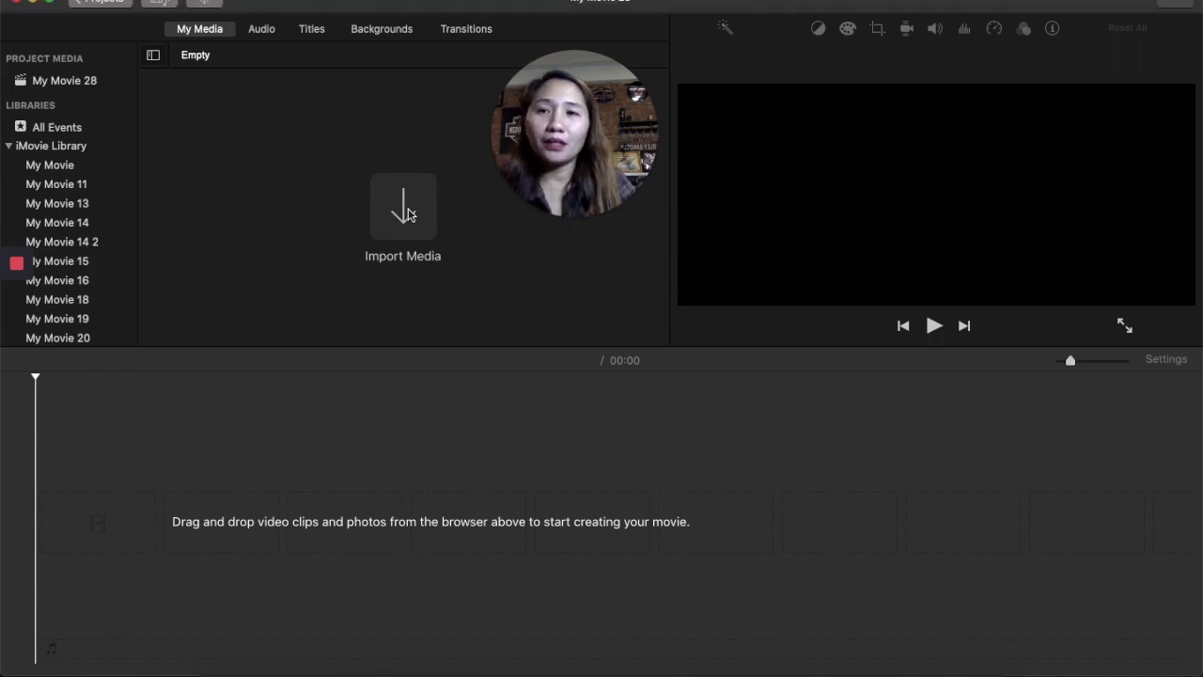
left_click(402, 219)
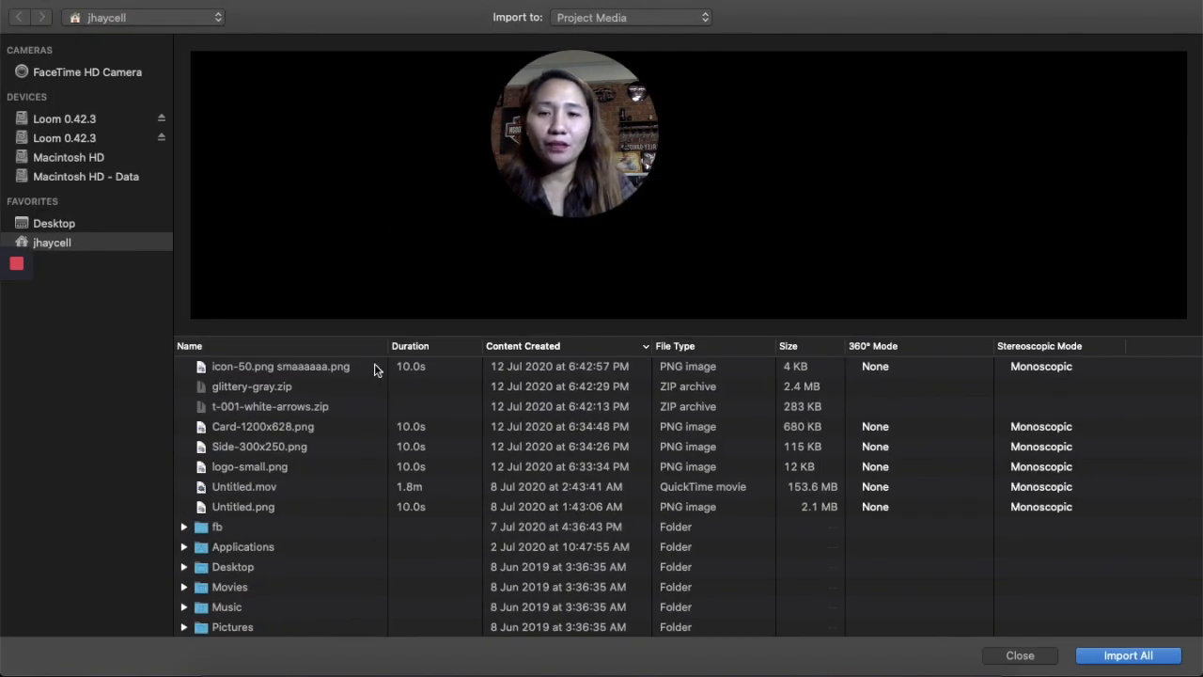
- Browse the home folder and the attached drives for media files to import
left_click(374, 369)
left_click(367, 393)
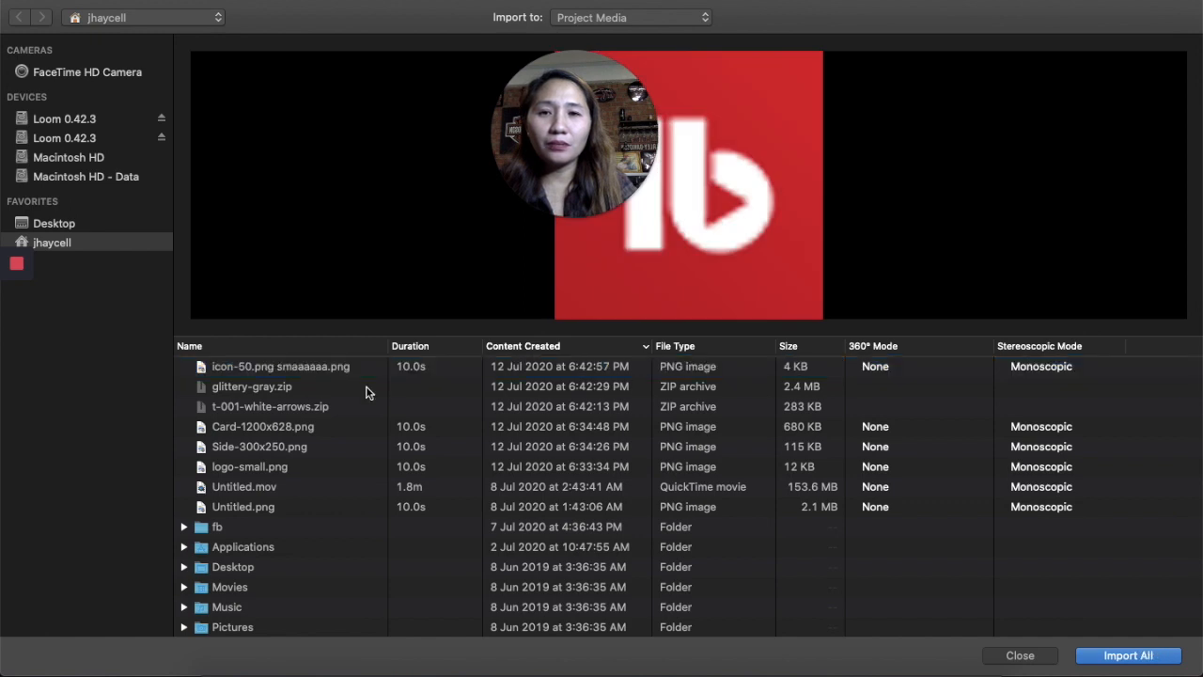
left_click(359, 427)
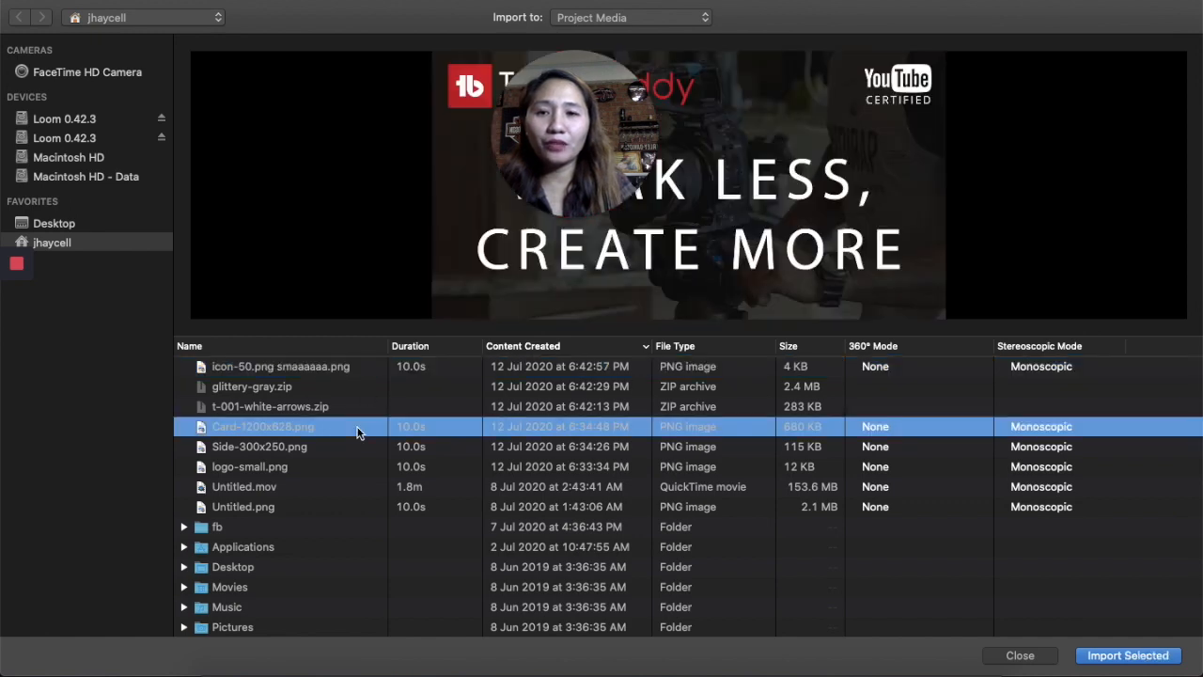
left_click(355, 462)
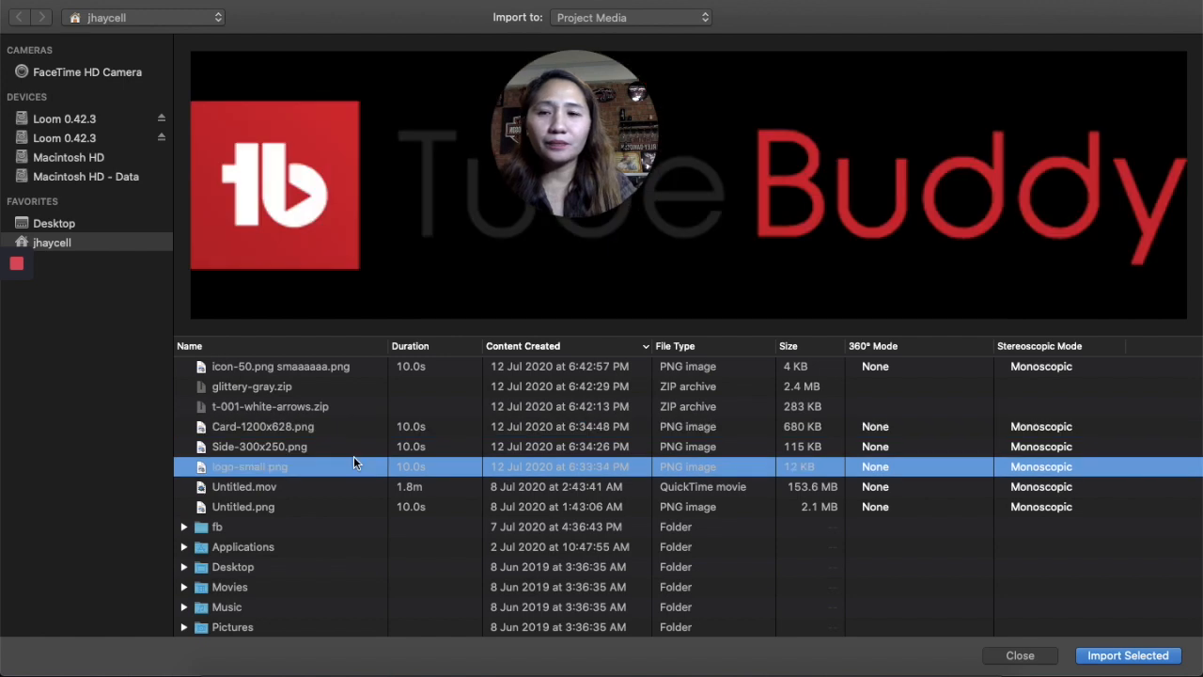
left_click(132, 177)
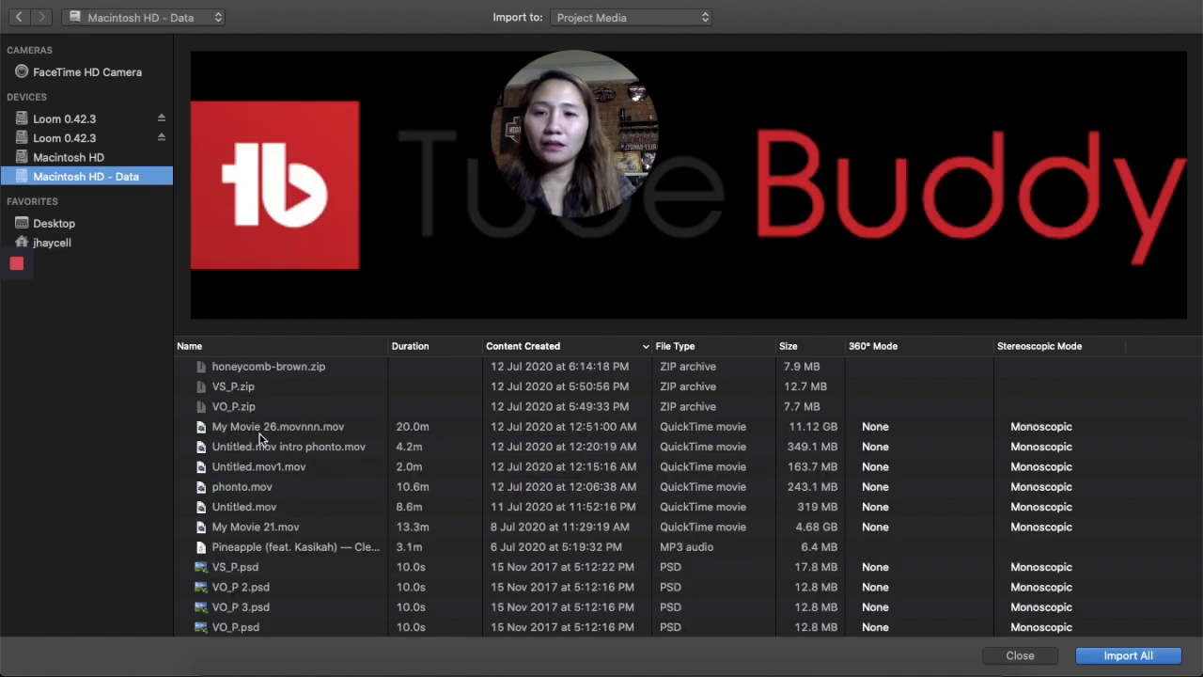
left_click(118, 116)
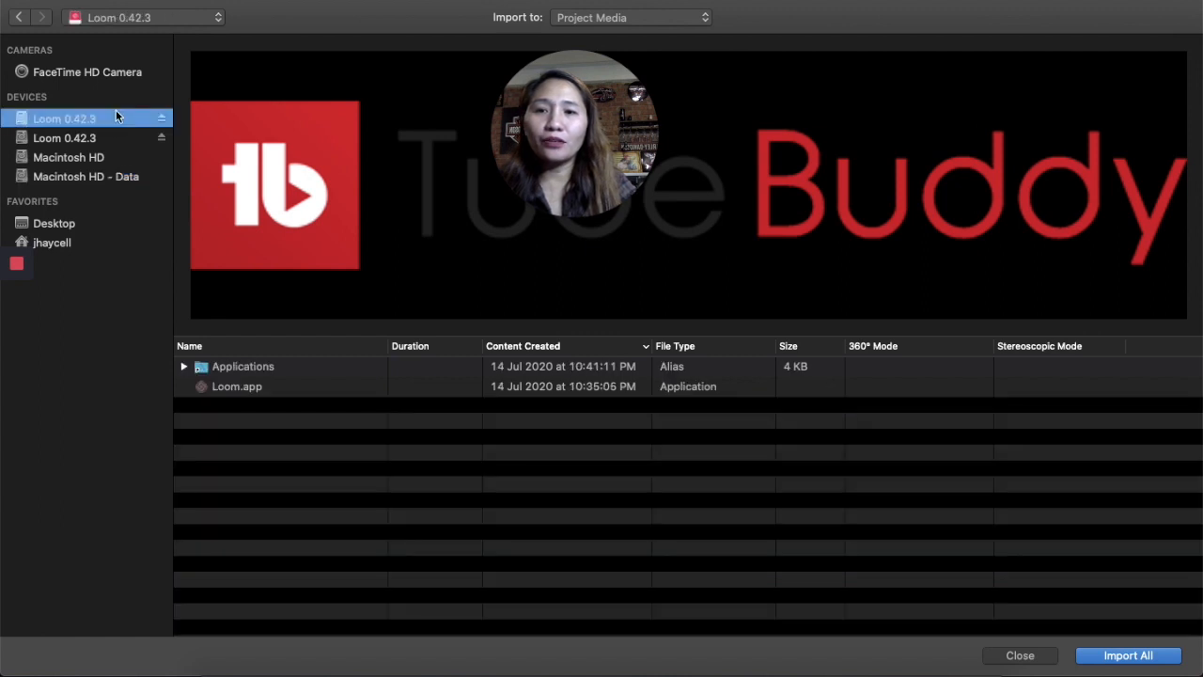
left_click(273, 399)
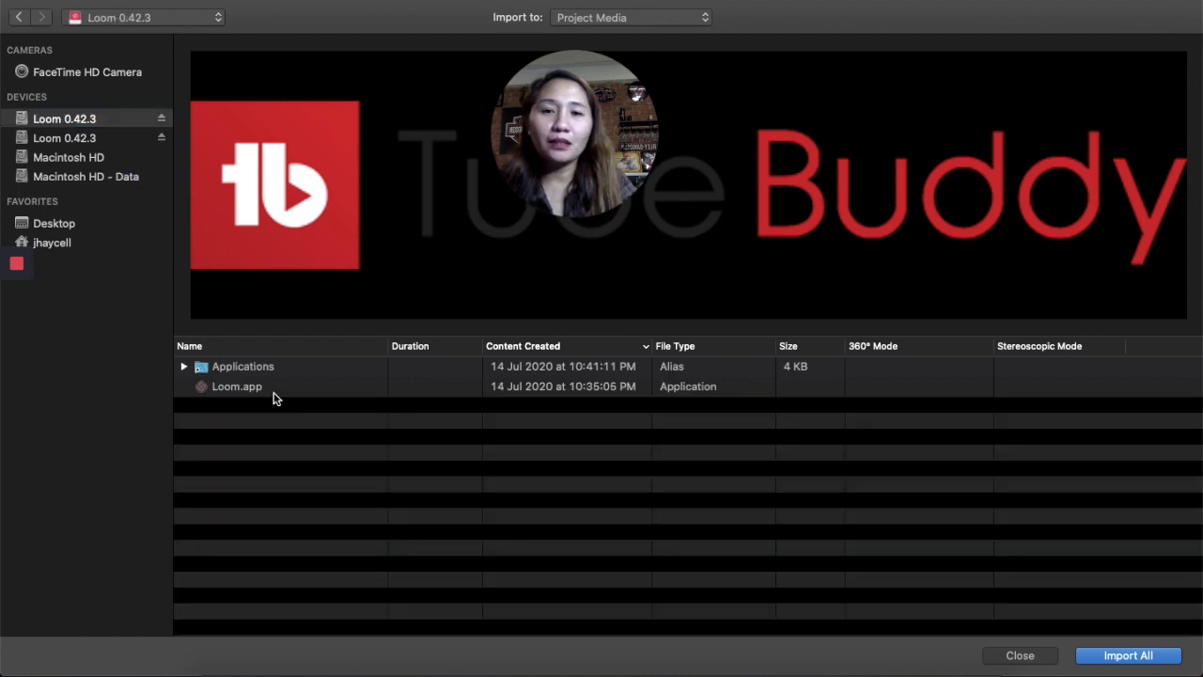
left_click(396, 367)
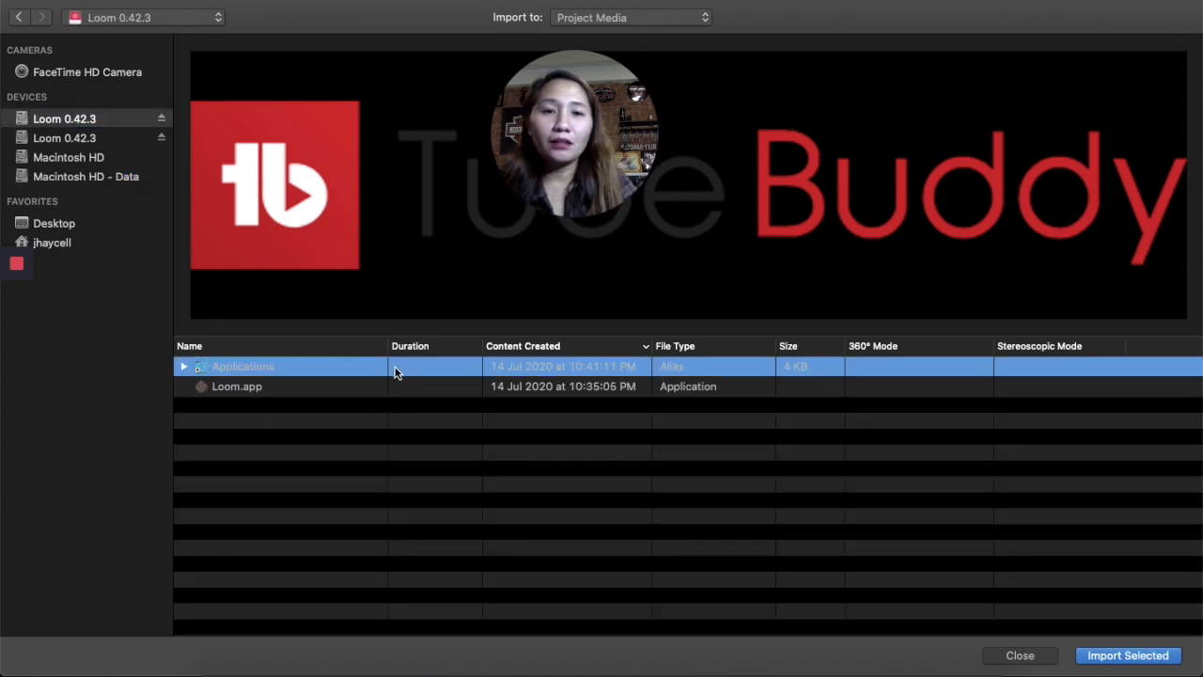
left_click(404, 389)
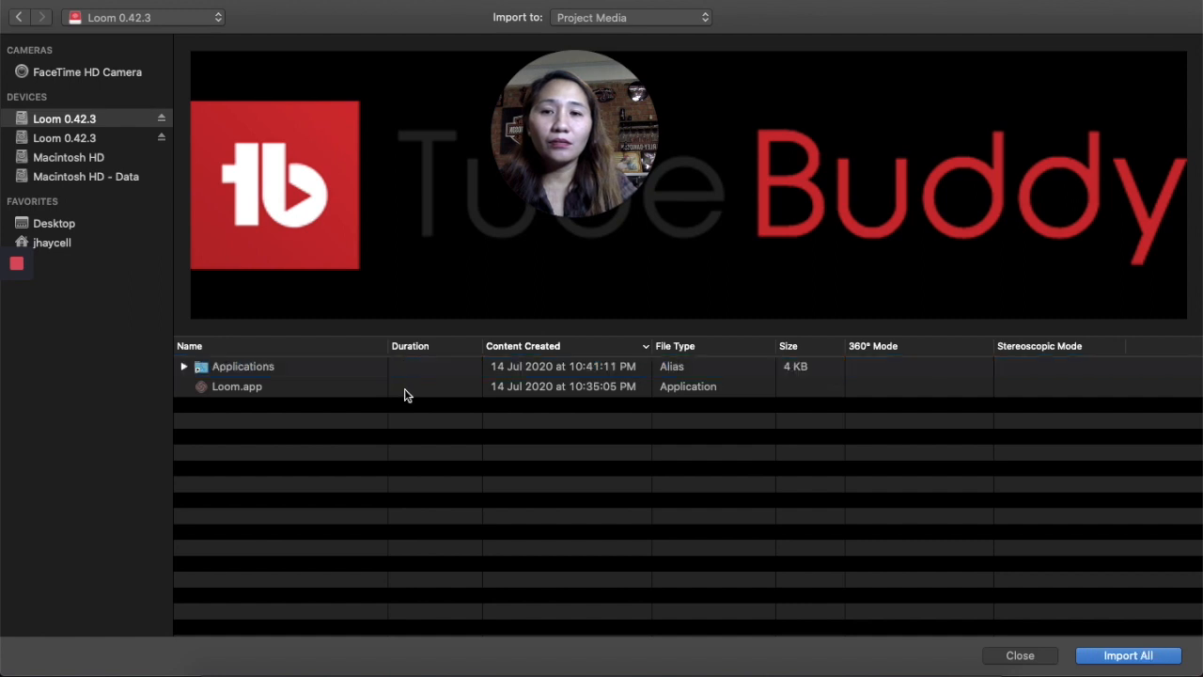
left_click(122, 141)
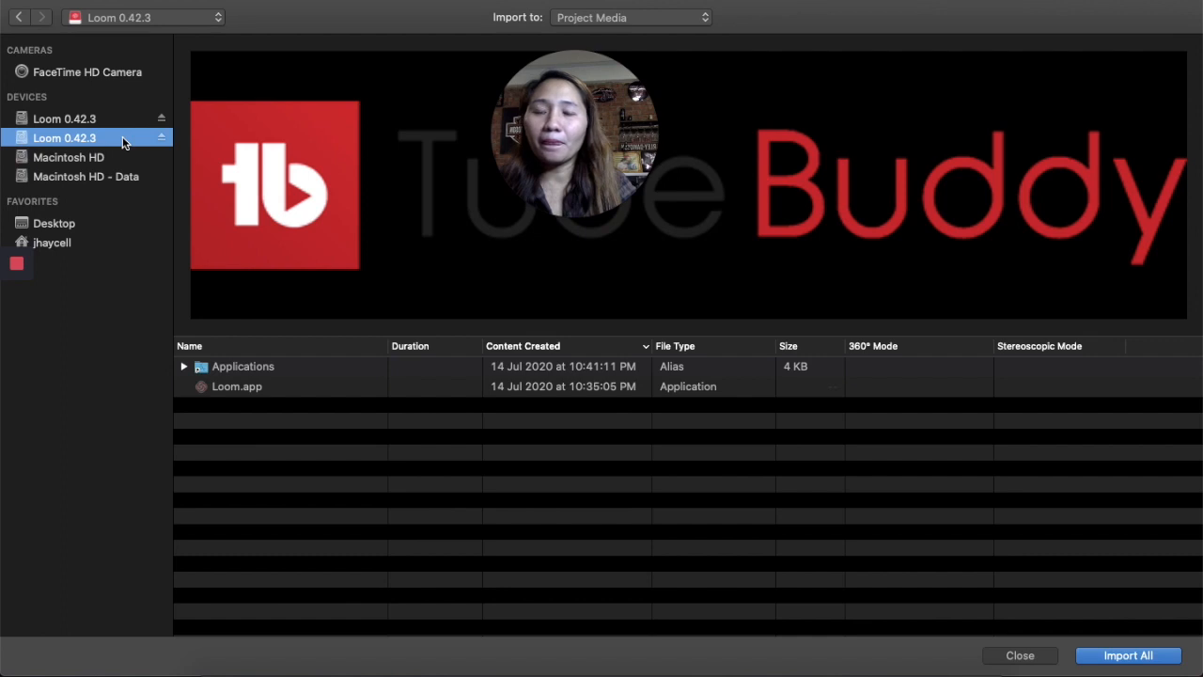
left_click(269, 390)
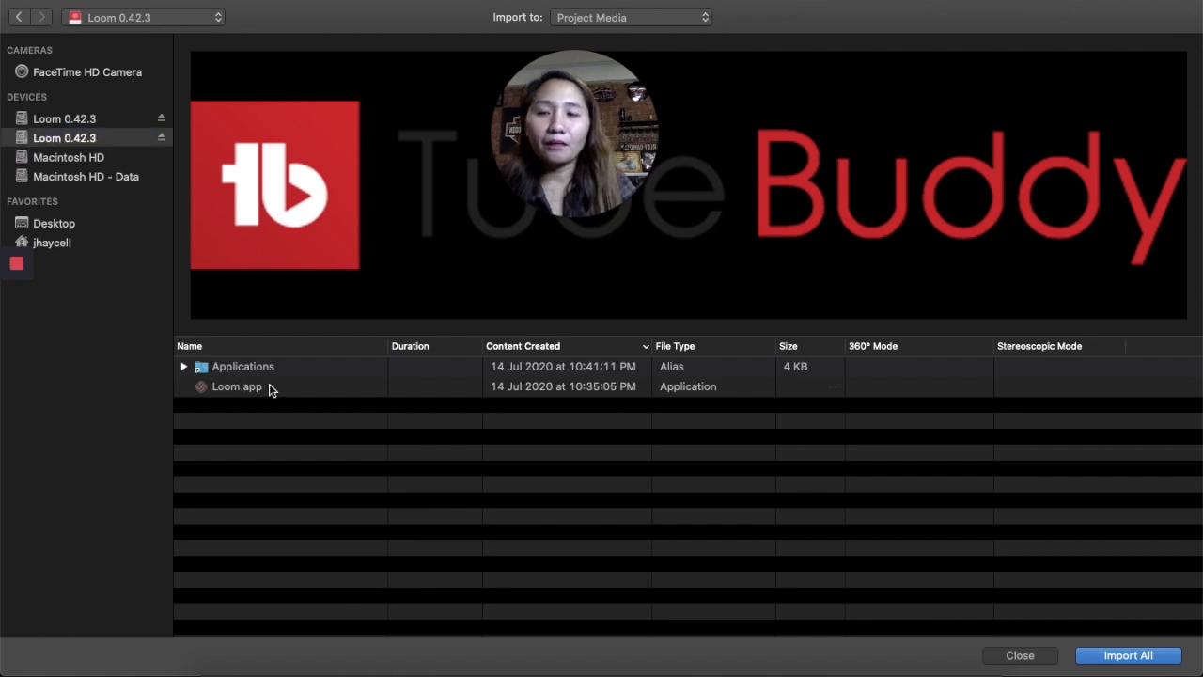
left_click(120, 158)
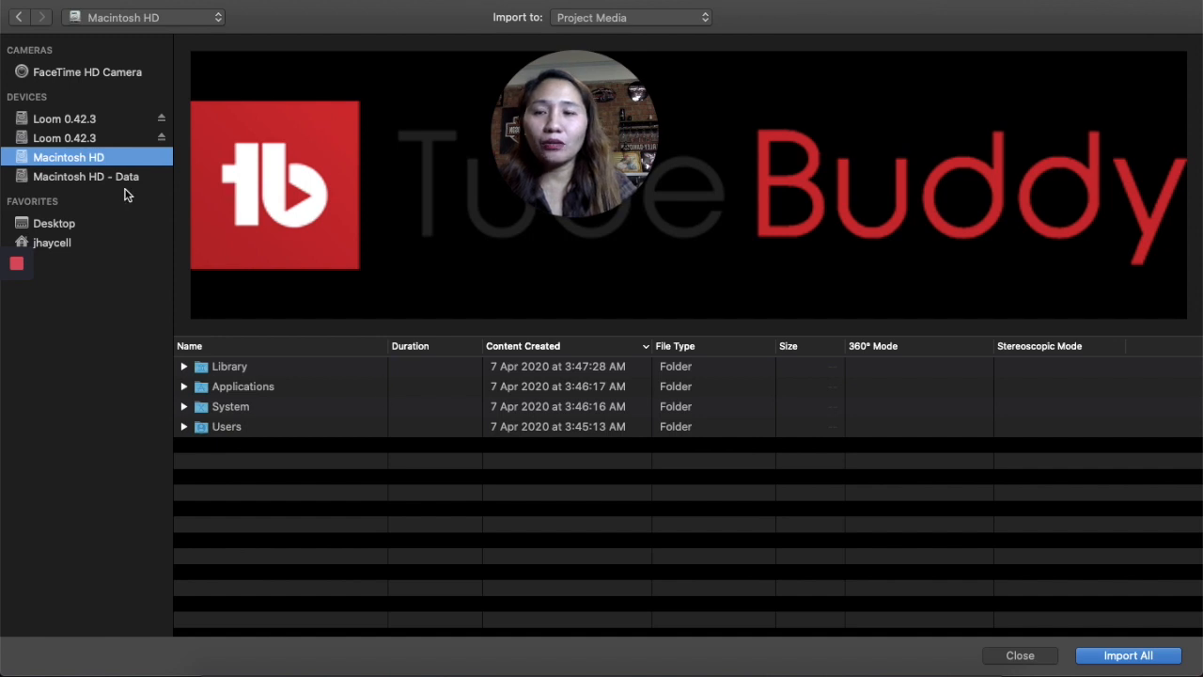
left_click(128, 178)
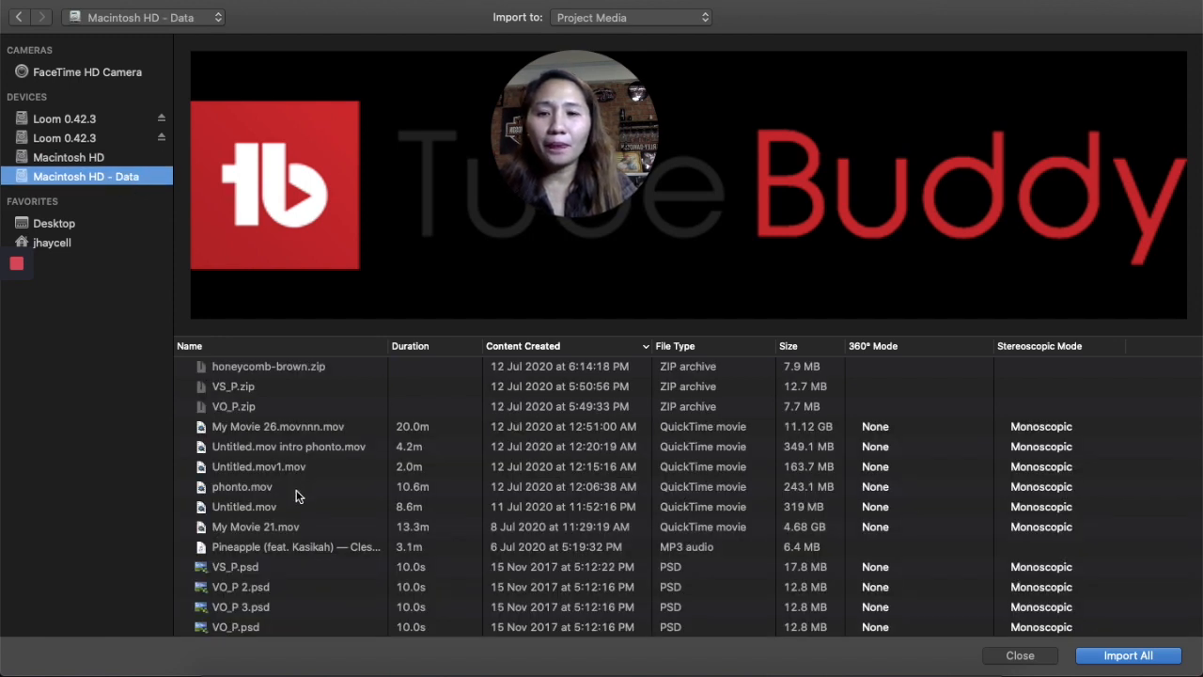
- Import the My Movie 26.movnnn.mov recording from Macintosh HD - Data into the project media
left_click(325, 428)
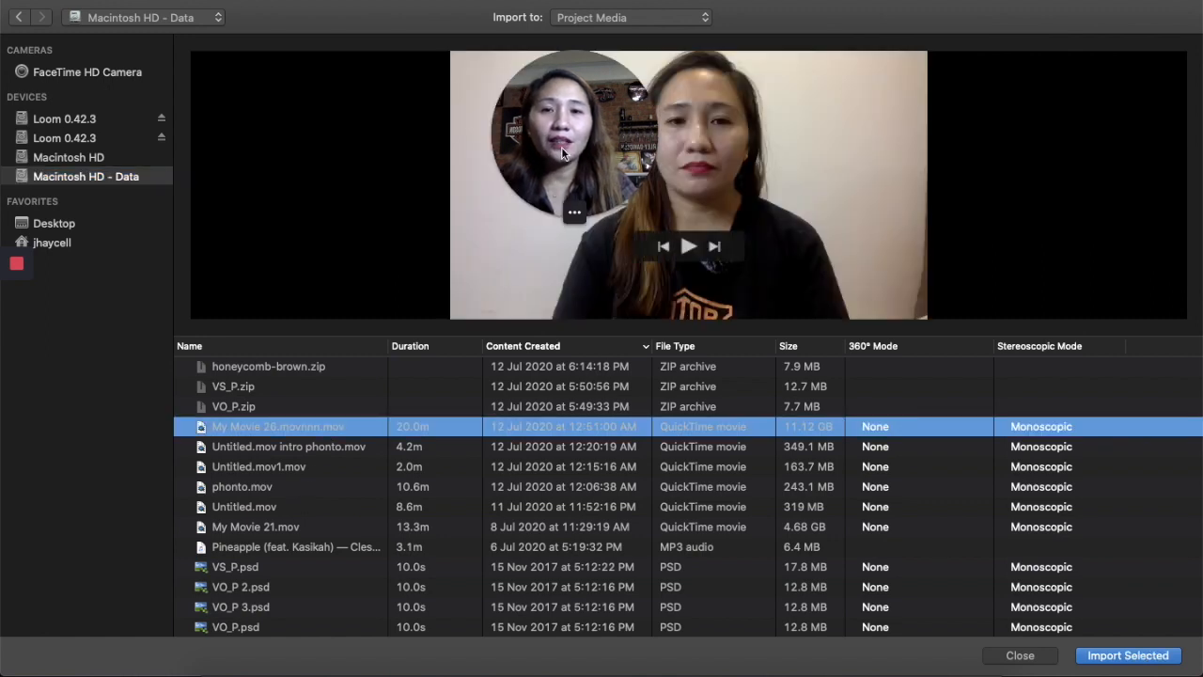
left_click_drag(568, 134, 89, 443)
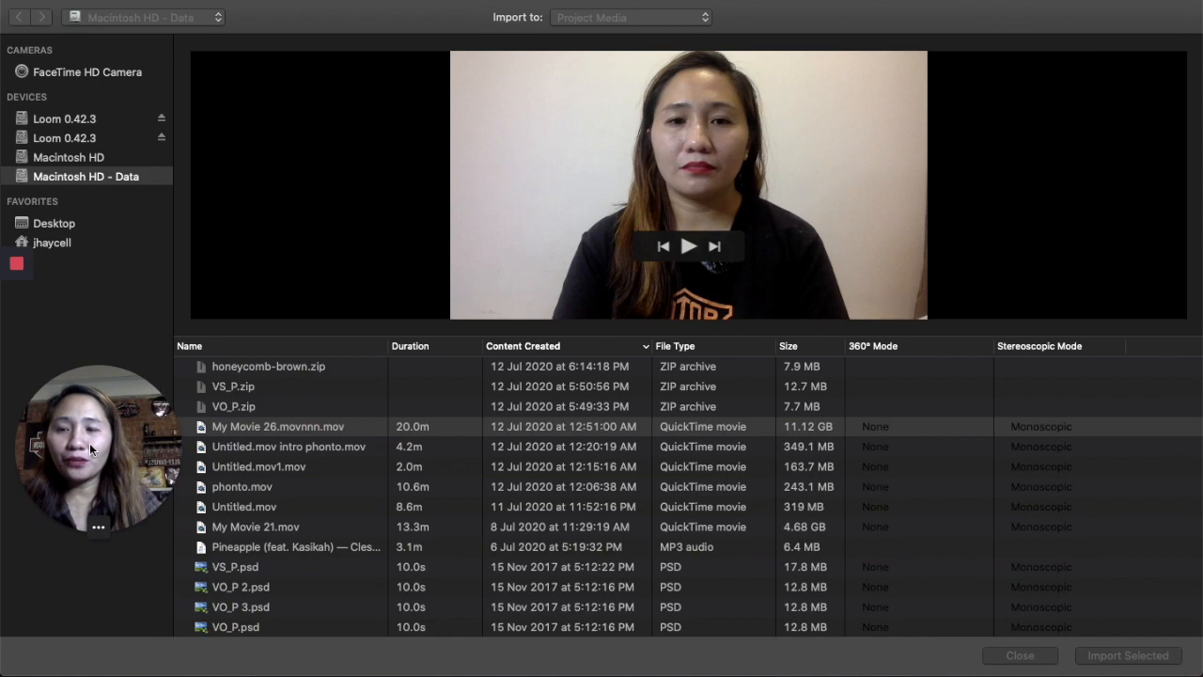
left_click(1119, 228)
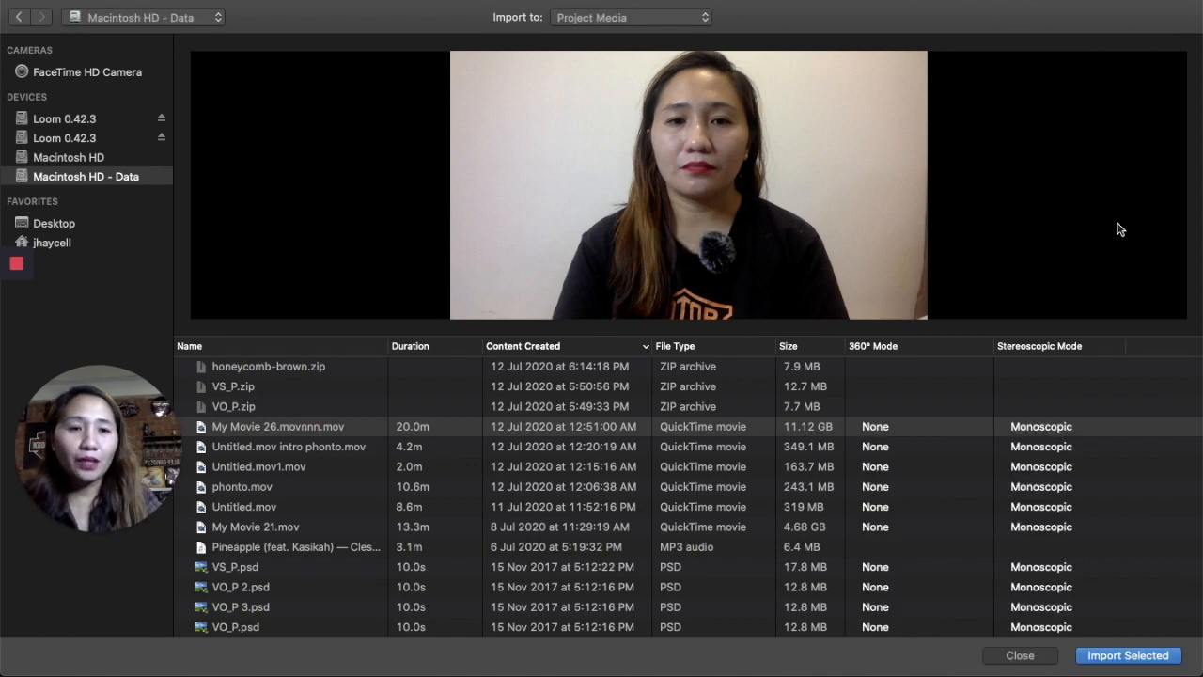
left_click(1141, 655)
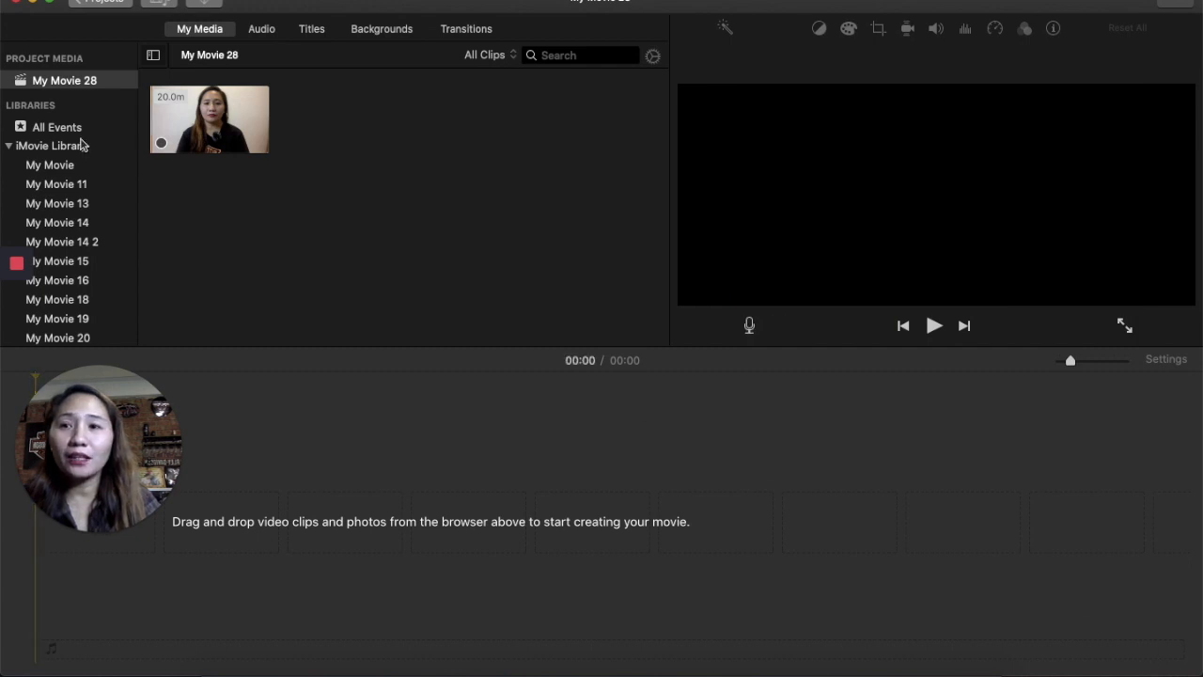
- Add the Jhaycell intro clip from the My Movie 26 event to the start of the timeline
scroll(54, 235, "down", 2)
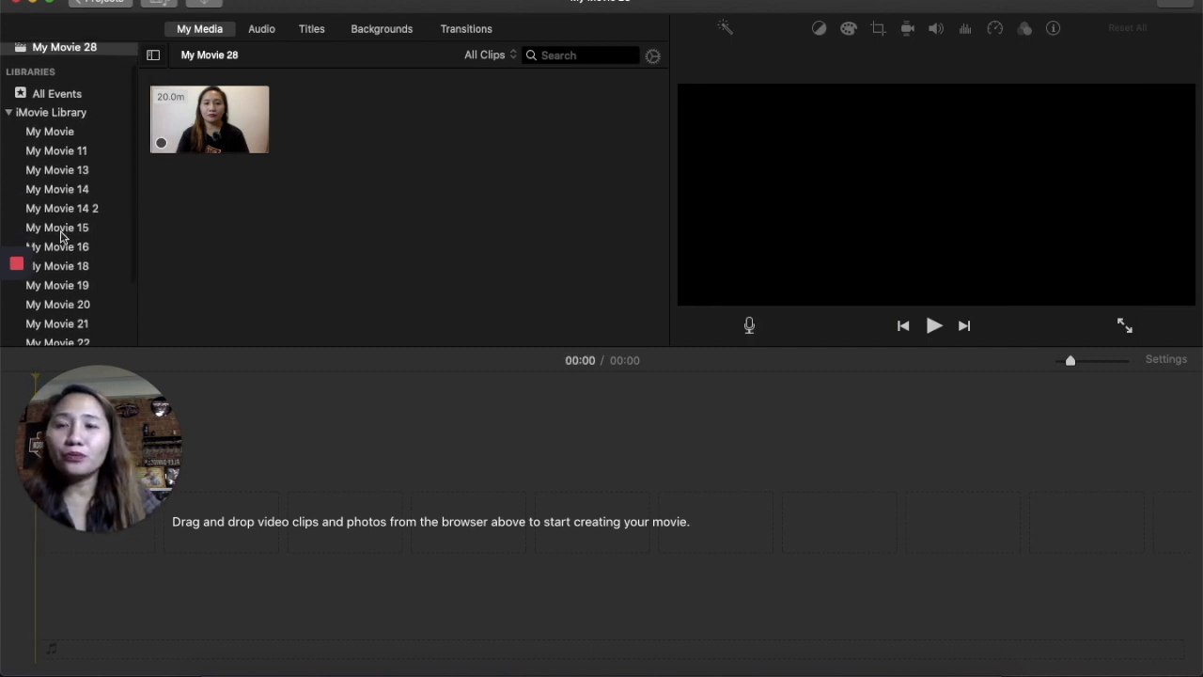
scroll(64, 328, "down", 5)
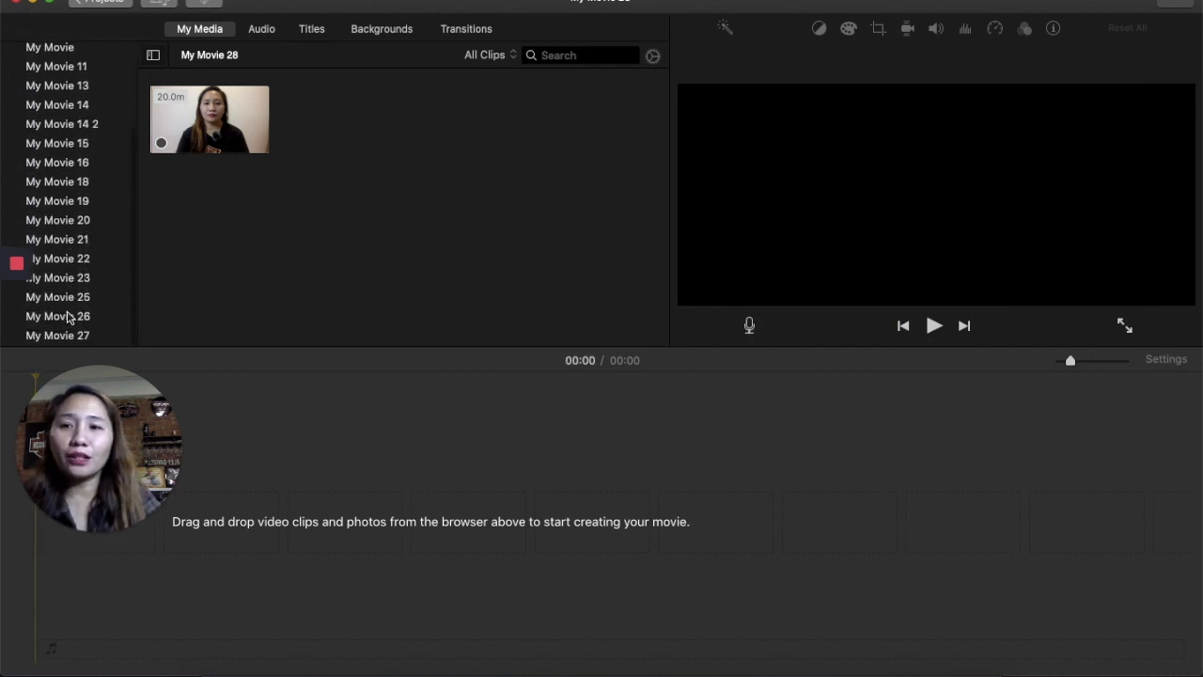
left_click(70, 333)
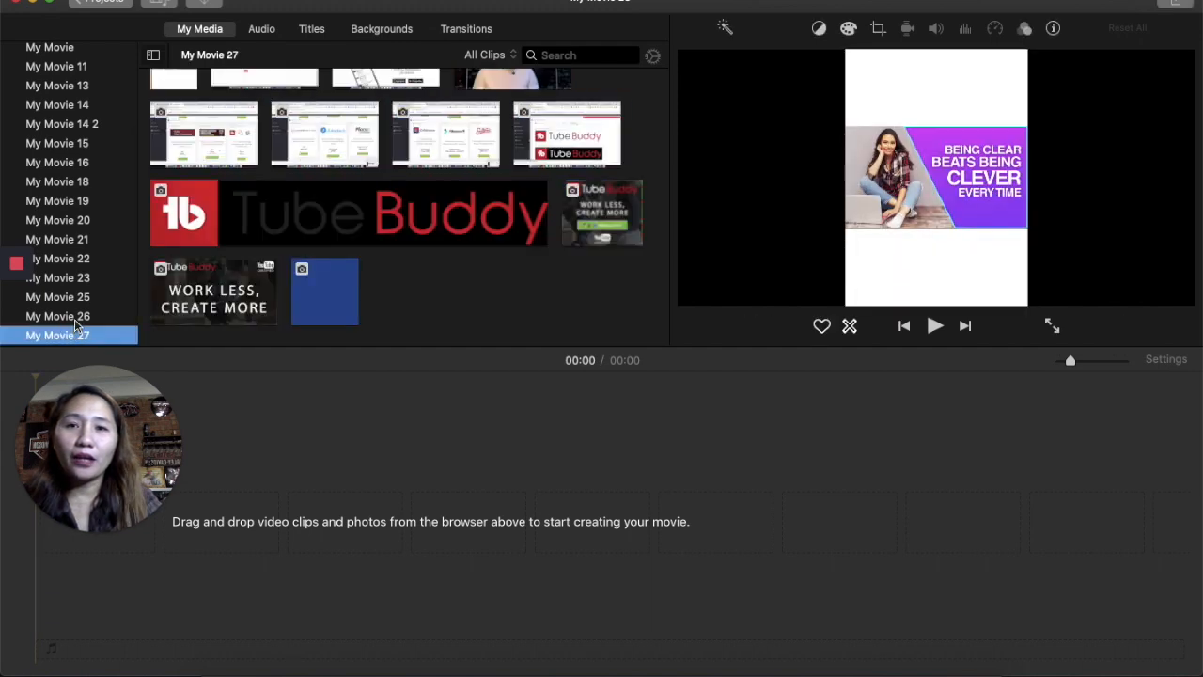
left_click(77, 317)
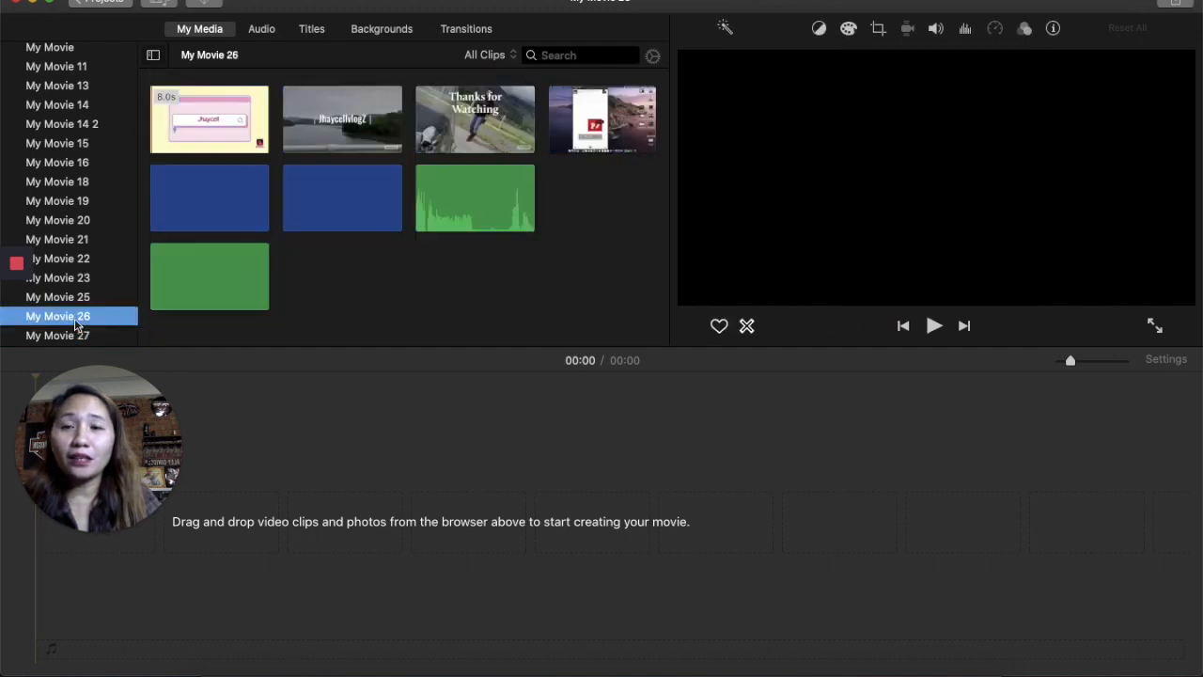
left_click(77, 320)
left_click(230, 115)
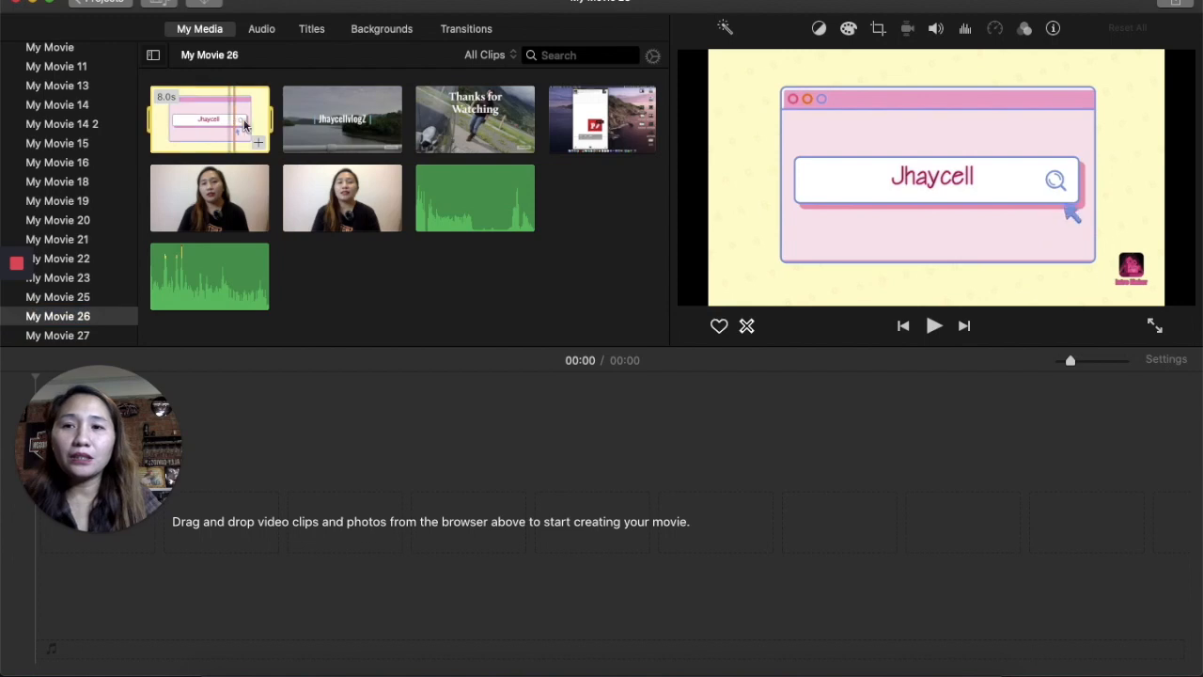
left_click_drag(259, 141, 188, 526)
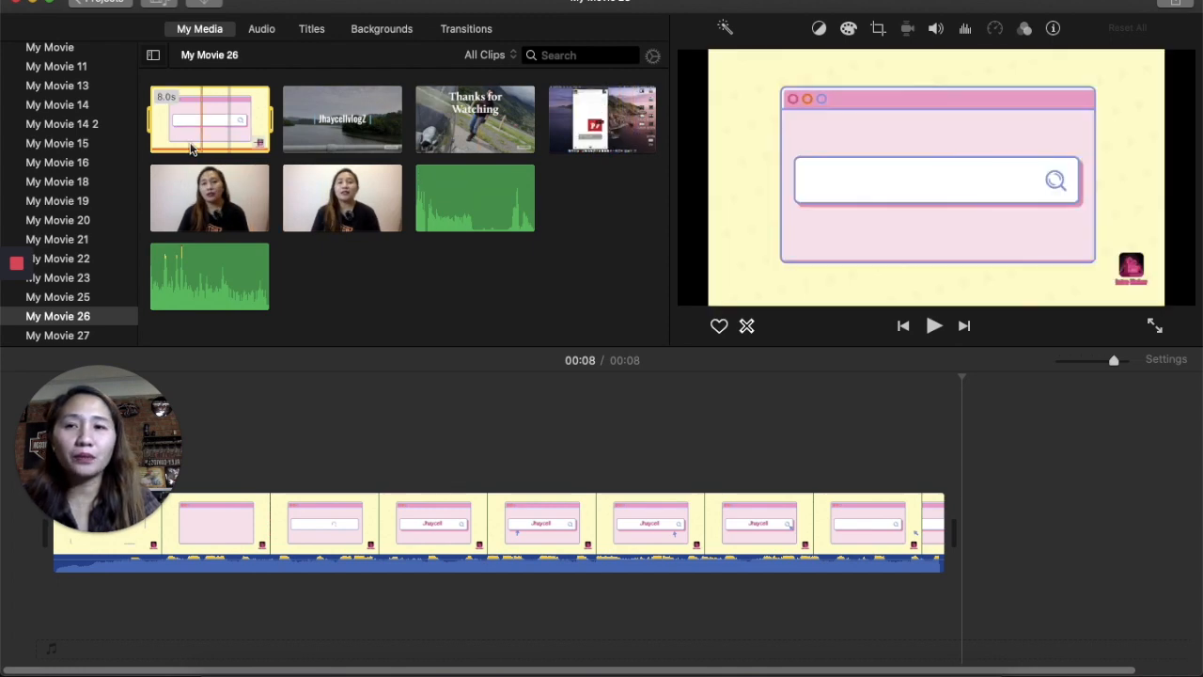
- Append the 13.8-minute screen recording clip from My Movie 26 after the intro on the timeline
left_click(592, 118)
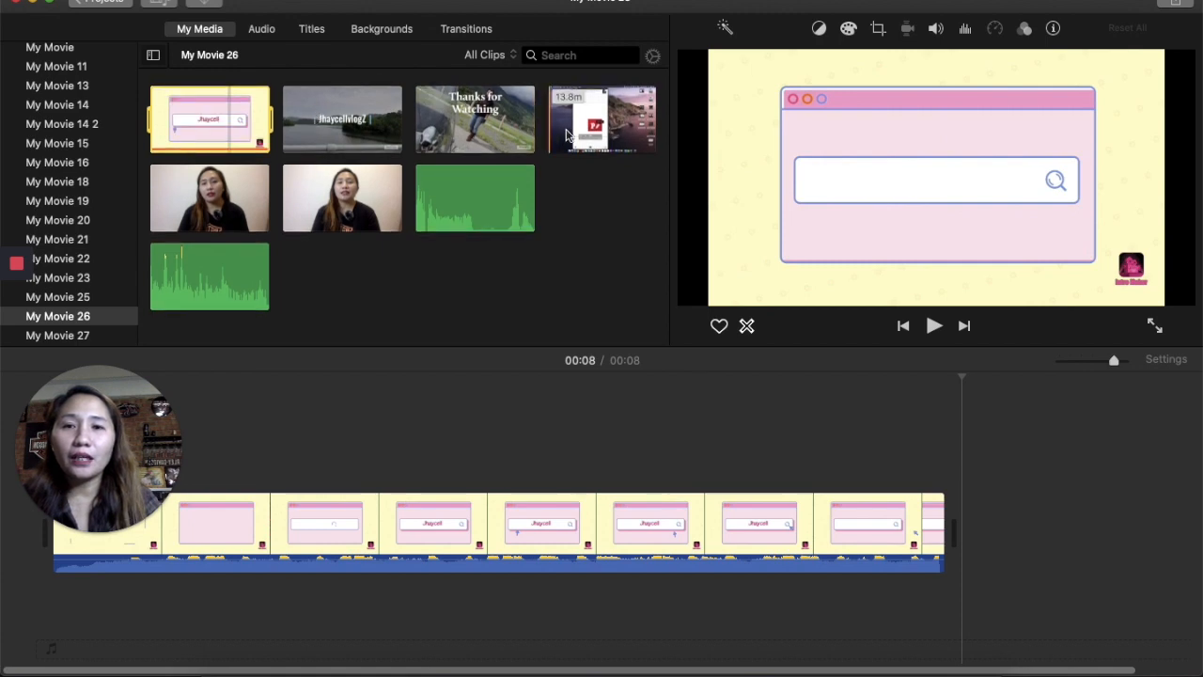
left_click_drag(647, 143, 957, 446)
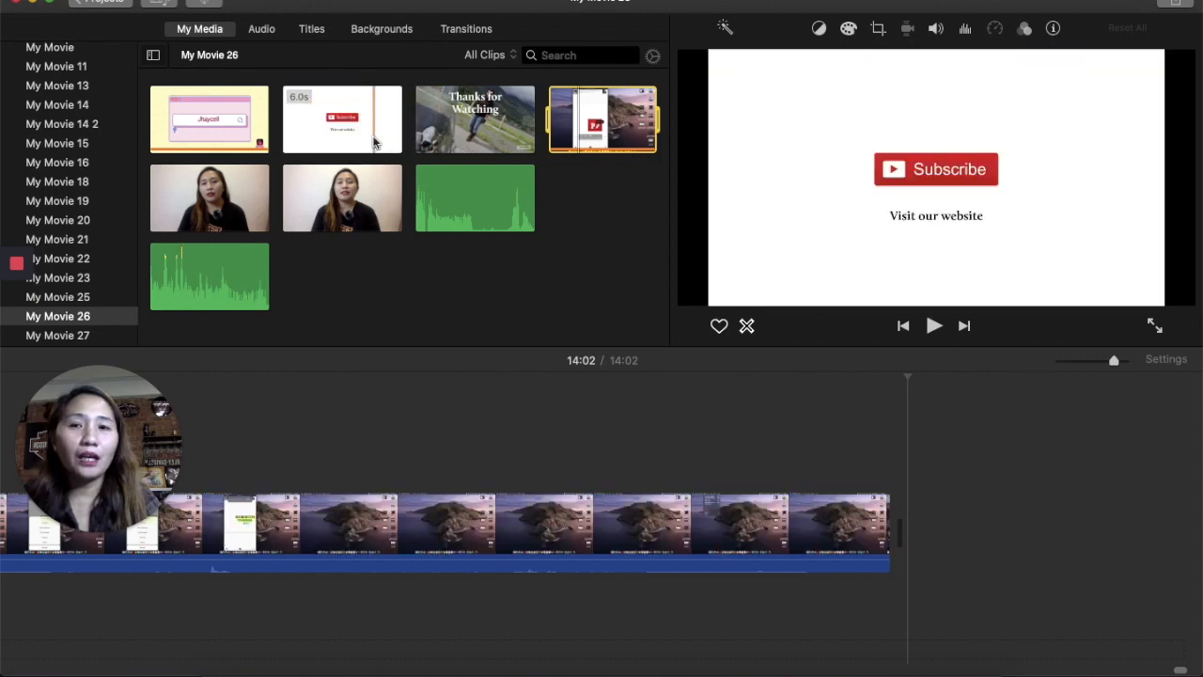
- Append the 6-second Thanks for Watching clip to the end of the movie
left_click(525, 139)
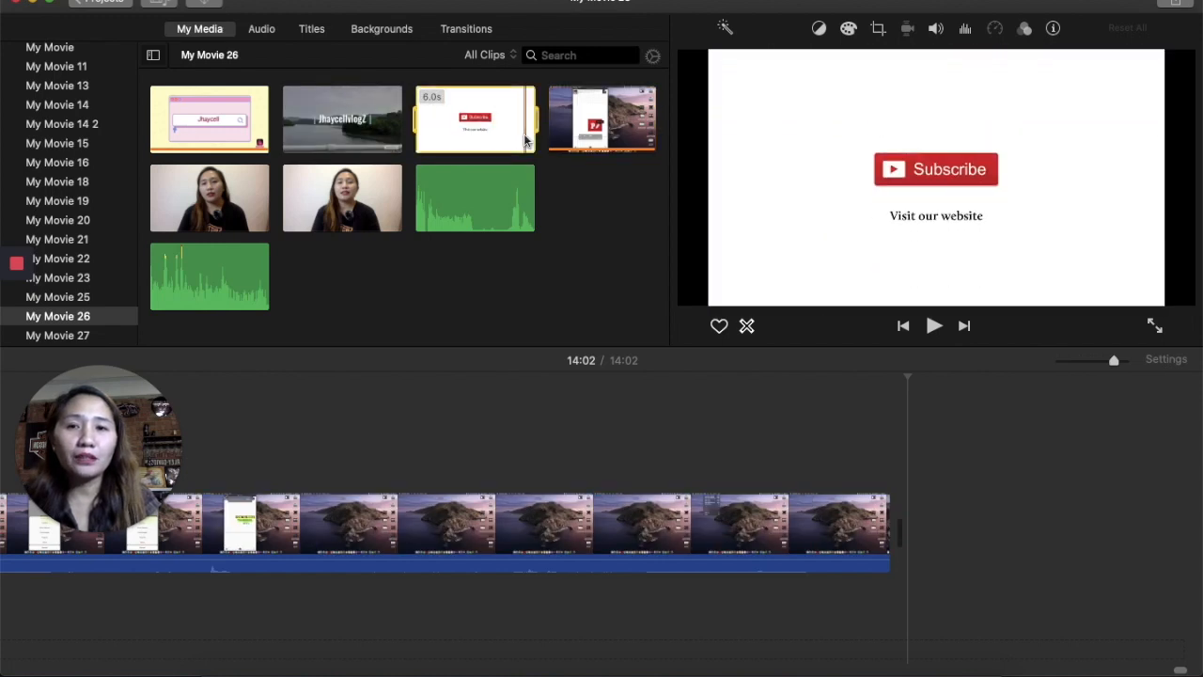
key("e")
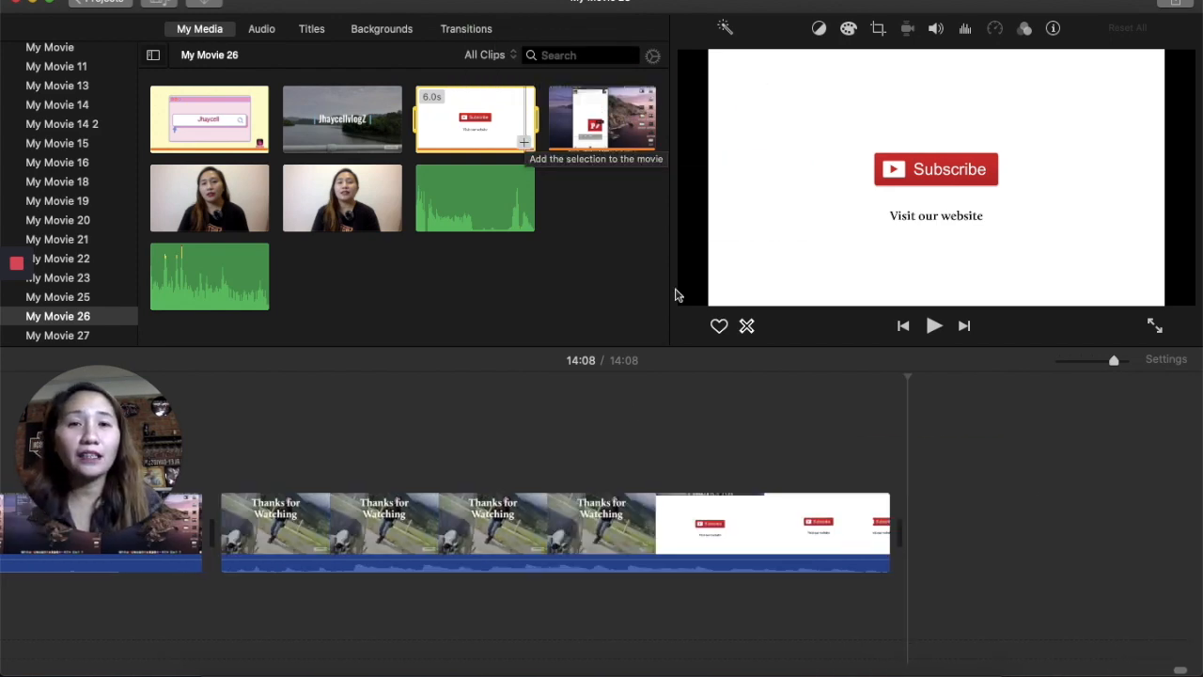
- Append the 4-second red arrow clip from the My Movie 15 event to the end of the movie
scroll(534, 532, "left", 10)
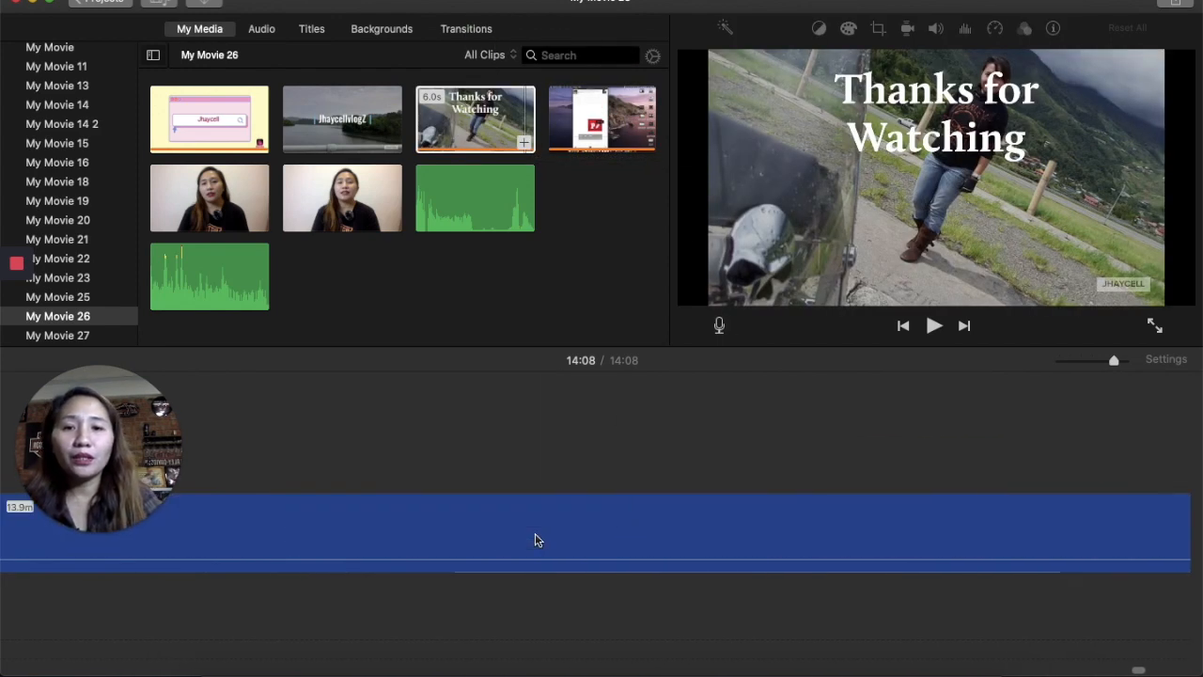
scroll(535, 540, "left", 10)
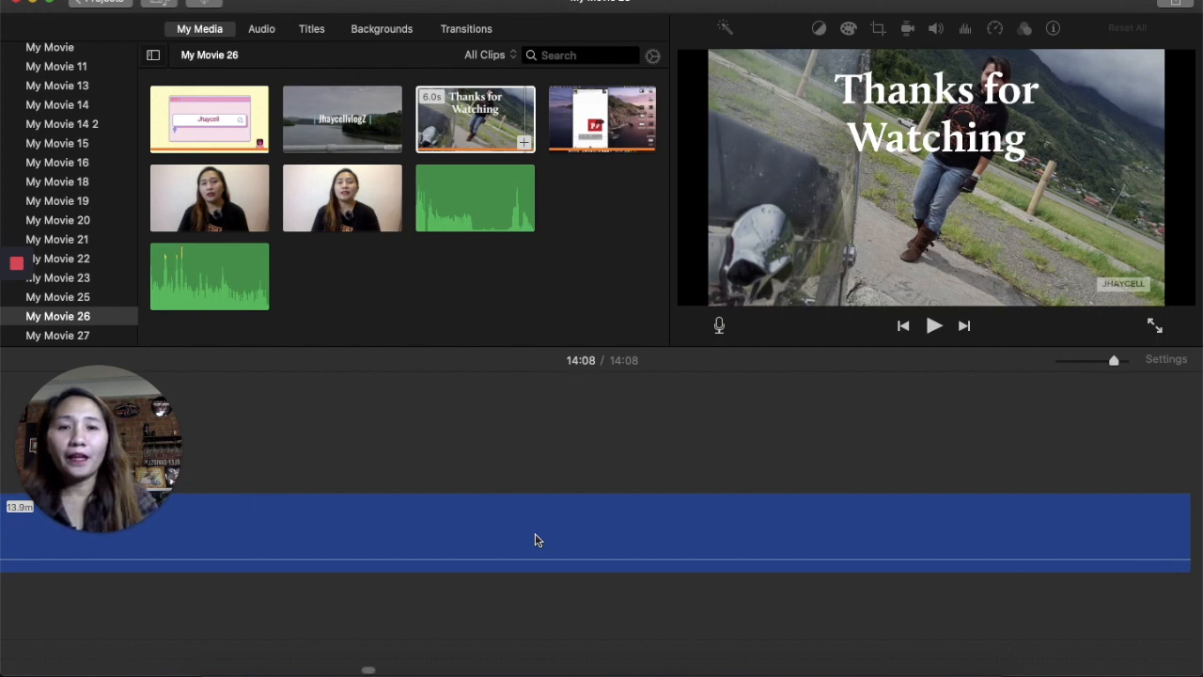
scroll(1199, 640, "left", 5)
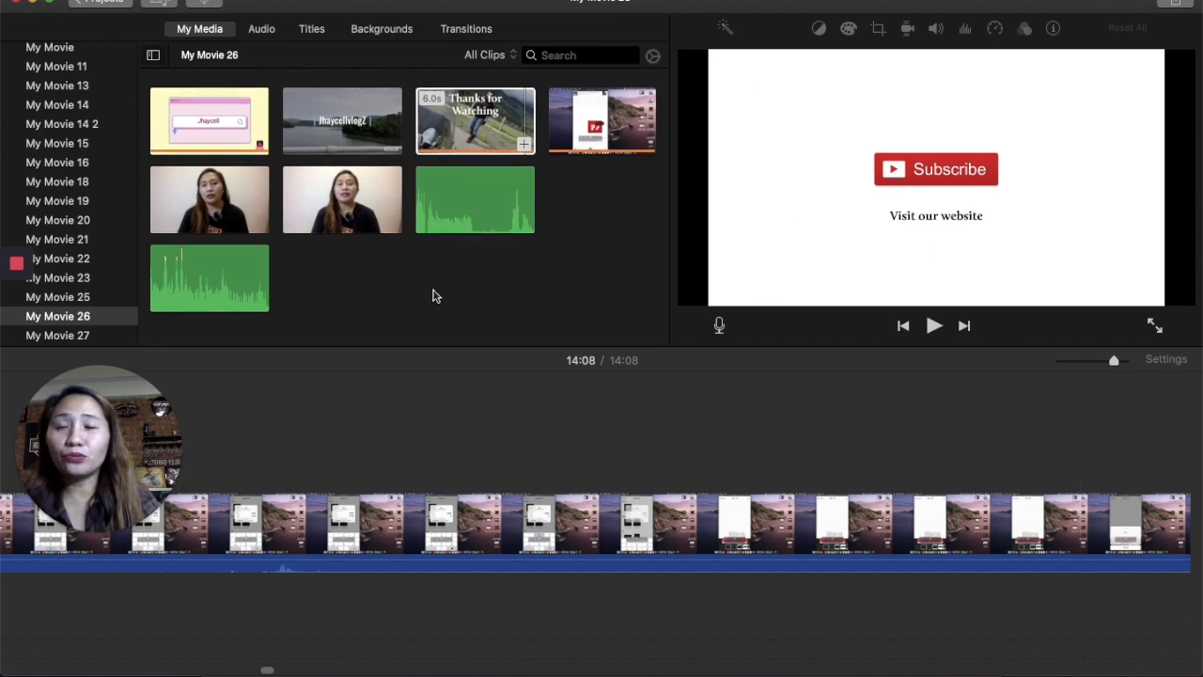
left_click(57, 143)
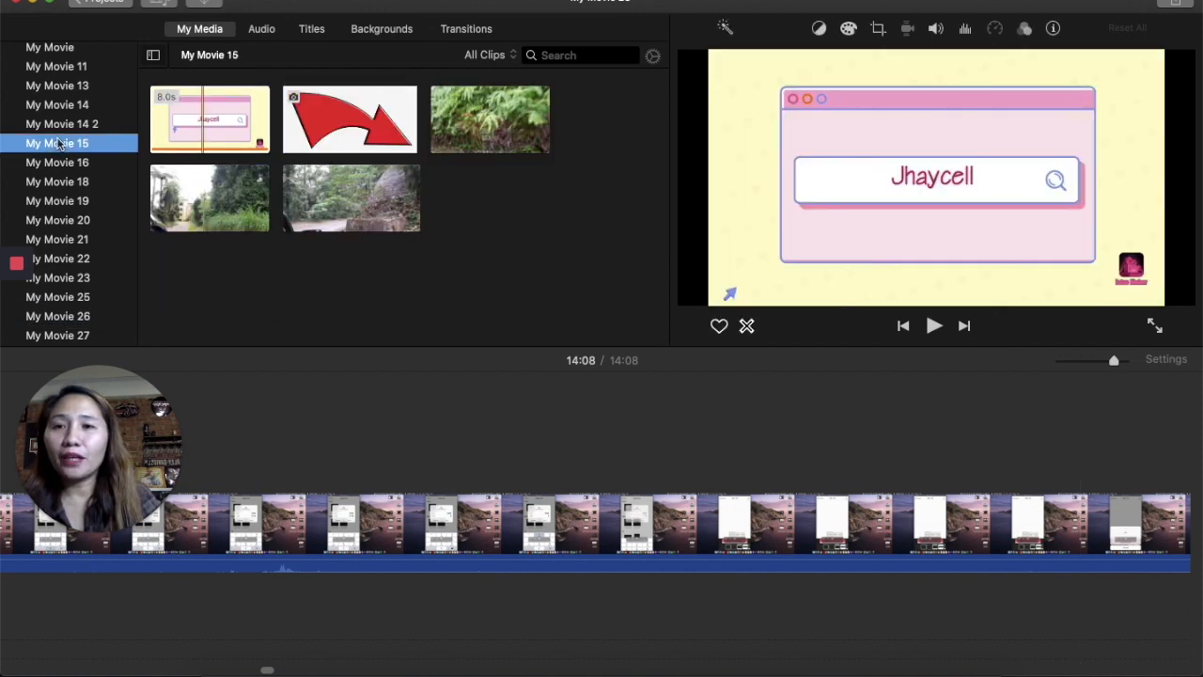
left_click(490, 119)
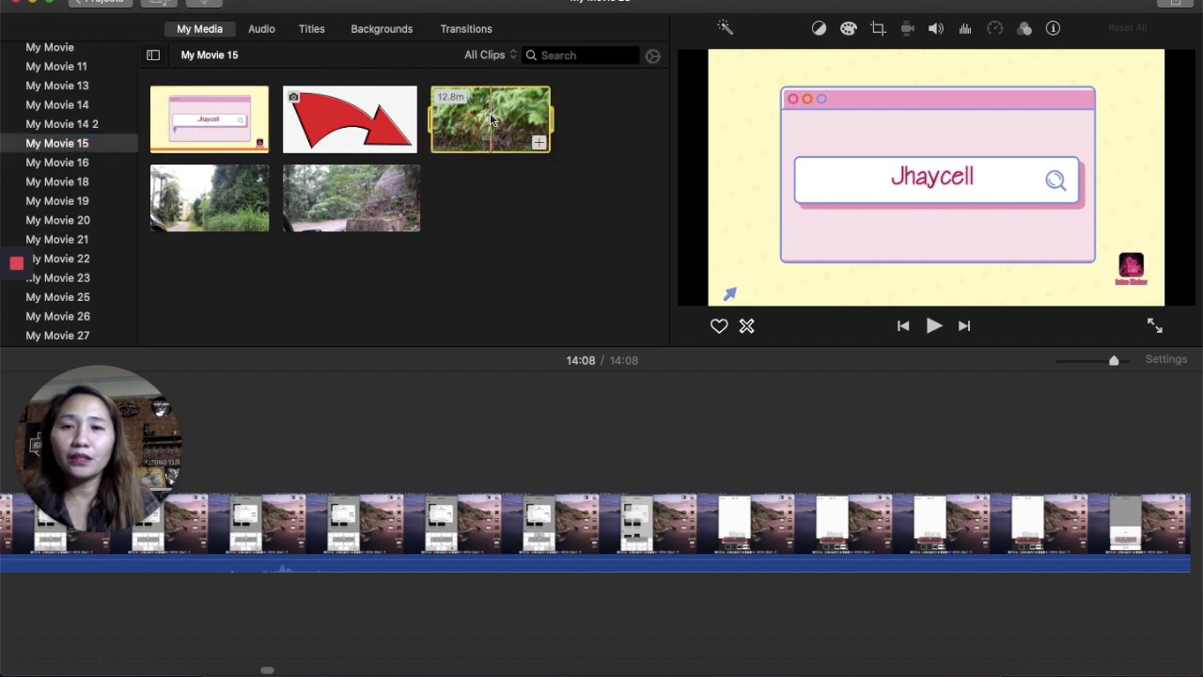
left_click(406, 142)
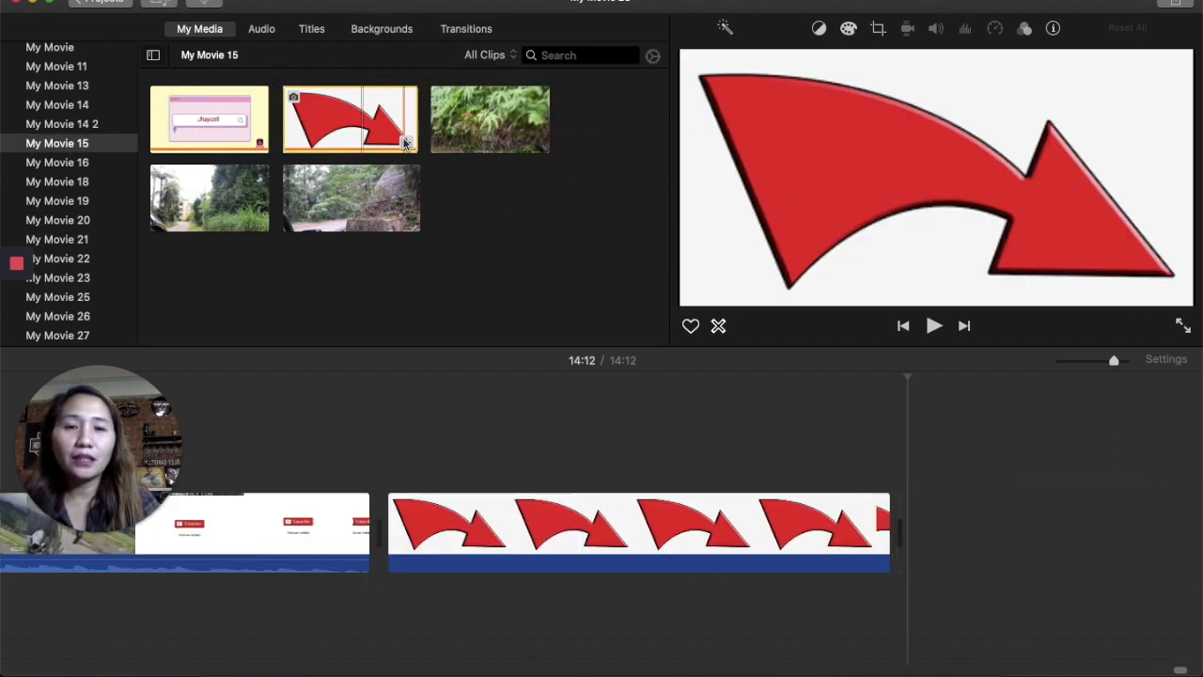
- Apply a Ken Burns crop to the arrow clip, shrinking the End frame onto the arrowhead
left_click(679, 551)
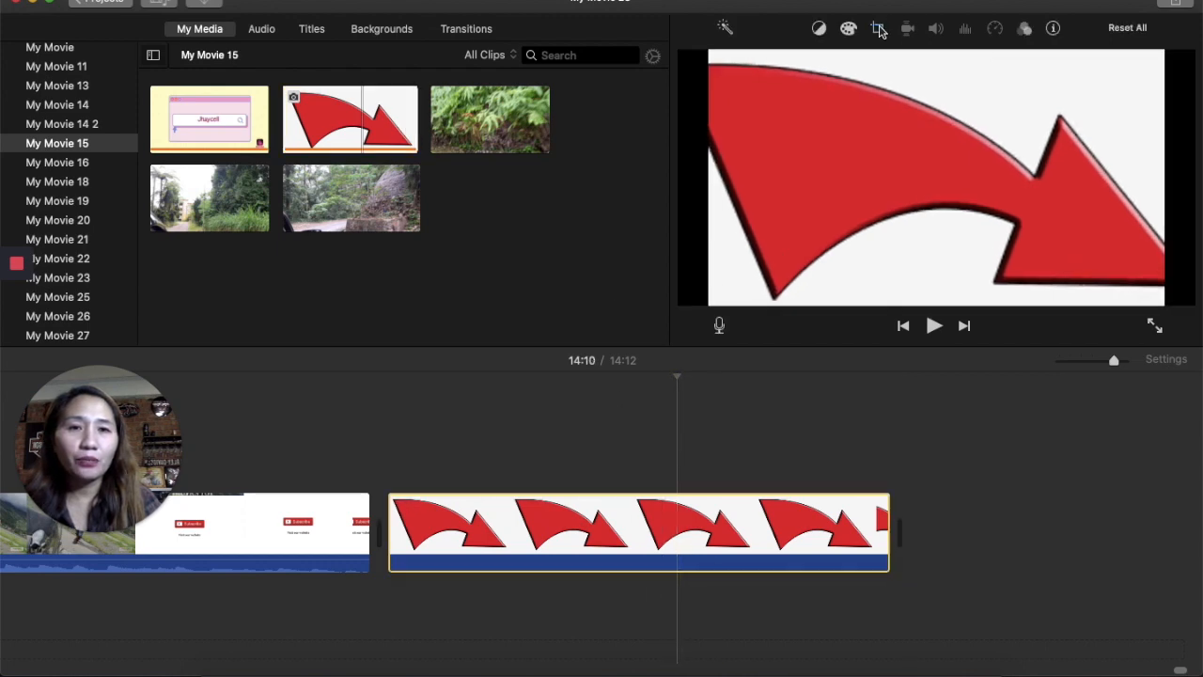
left_click(878, 29)
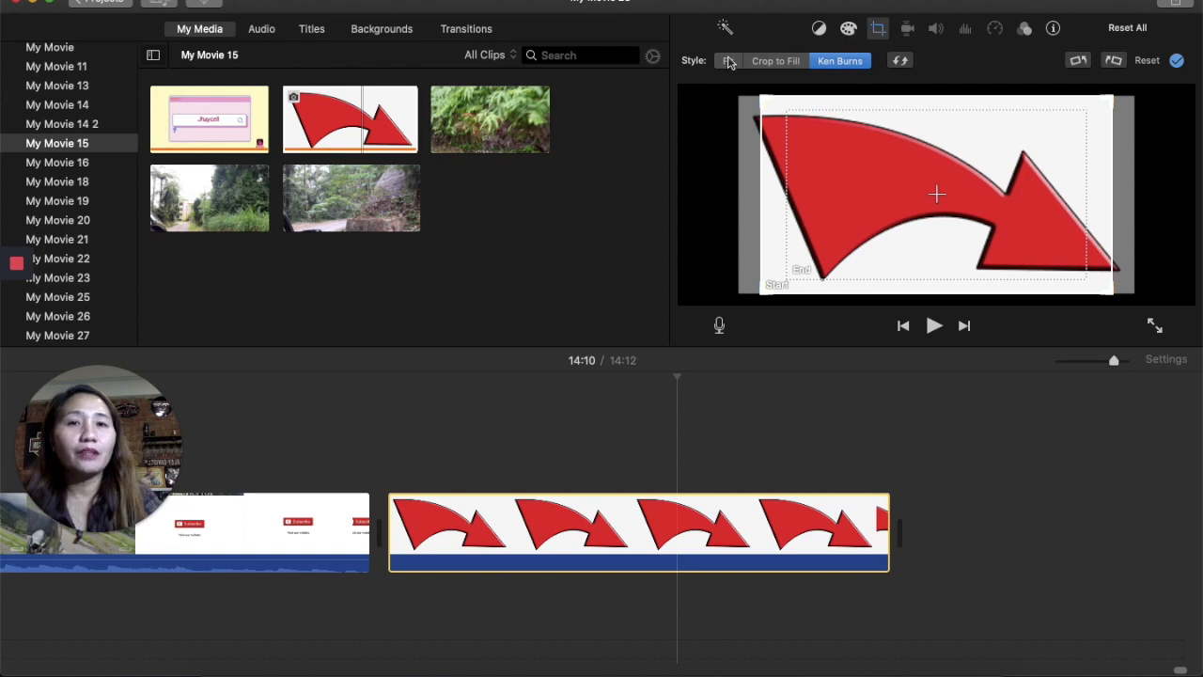
left_click(729, 62)
left_click(779, 62)
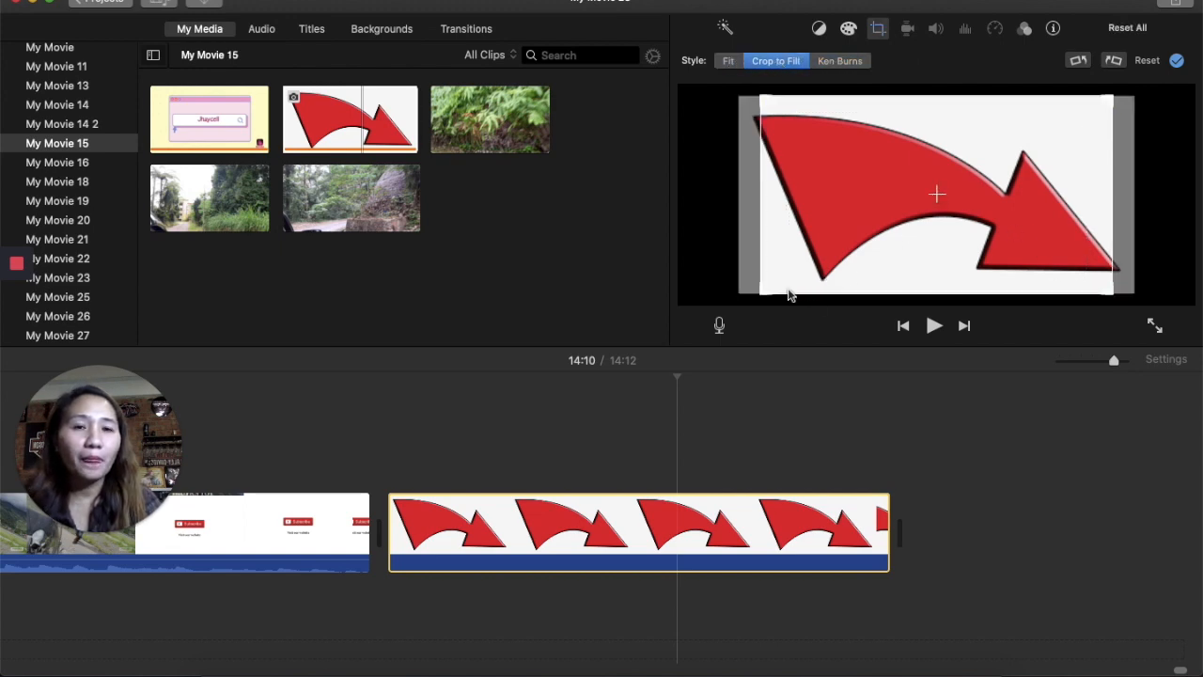
left_click(852, 62)
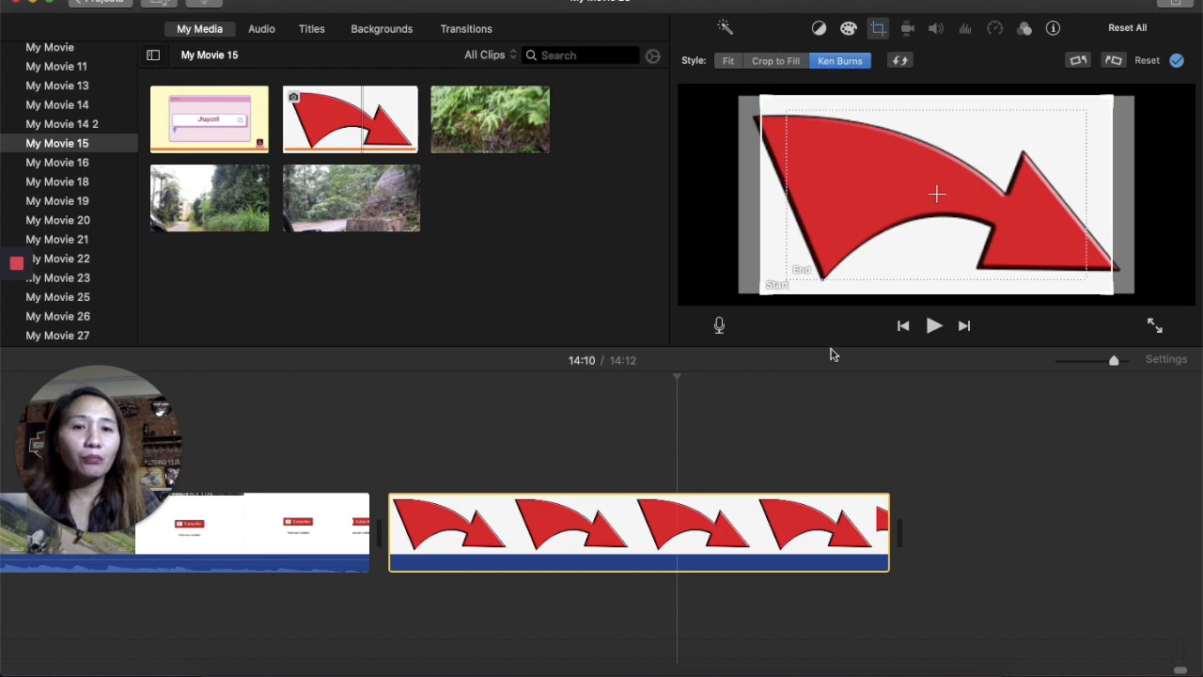
left_click_drag(788, 278, 845, 215)
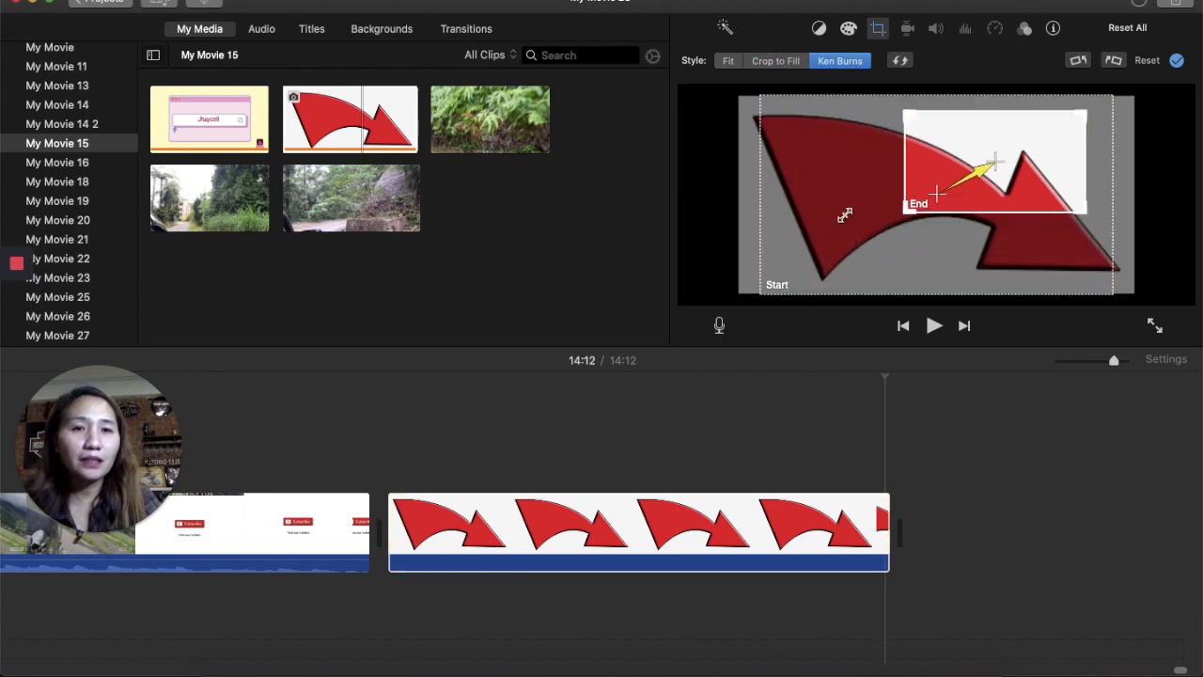
left_click(1178, 62)
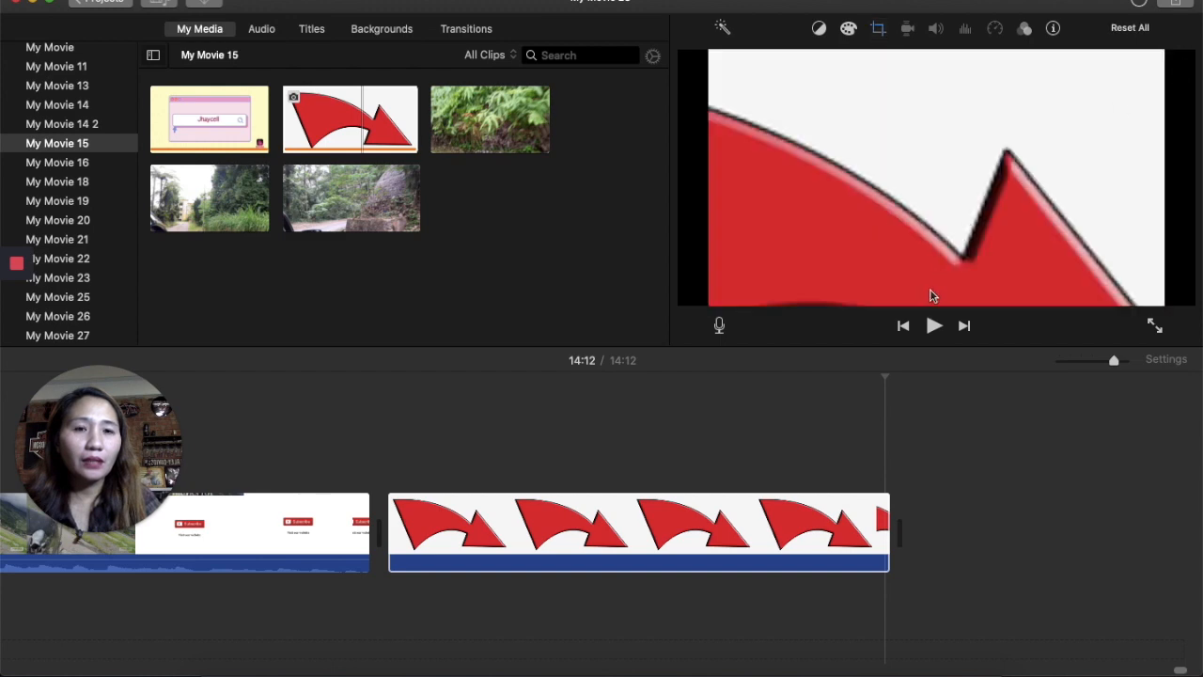
- Play the arrow clip from its start to preview the Ken Burns motion
left_click(936, 332)
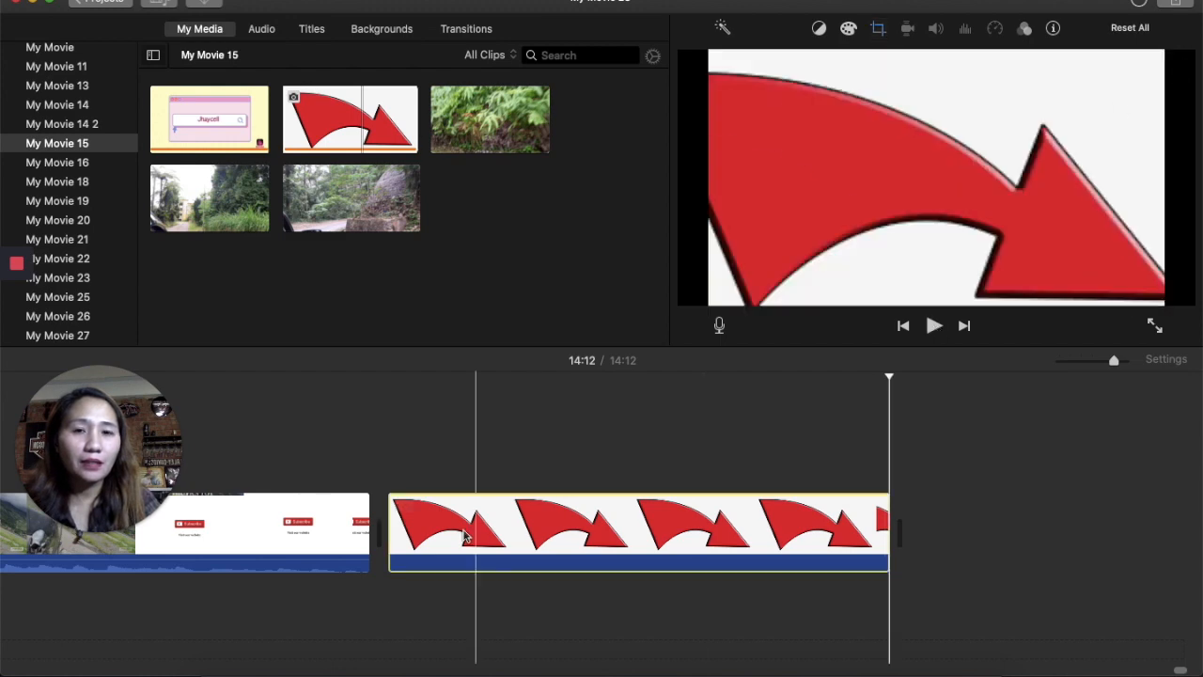
left_click(396, 509)
left_click(388, 505)
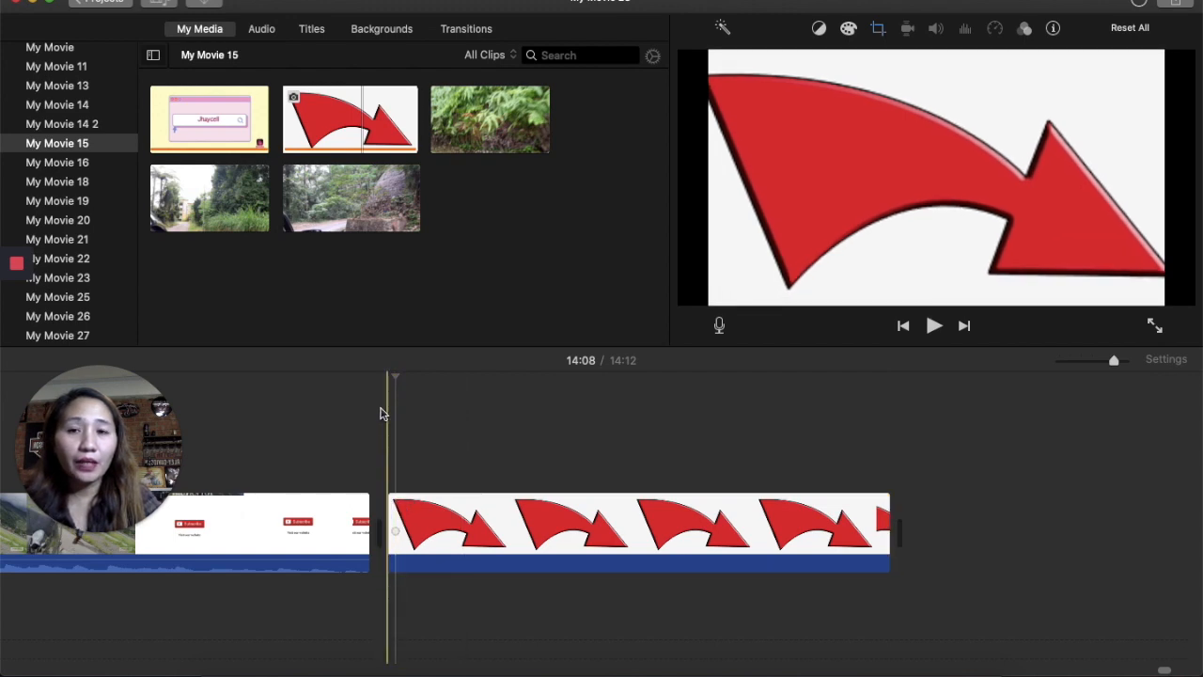
left_click(935, 327)
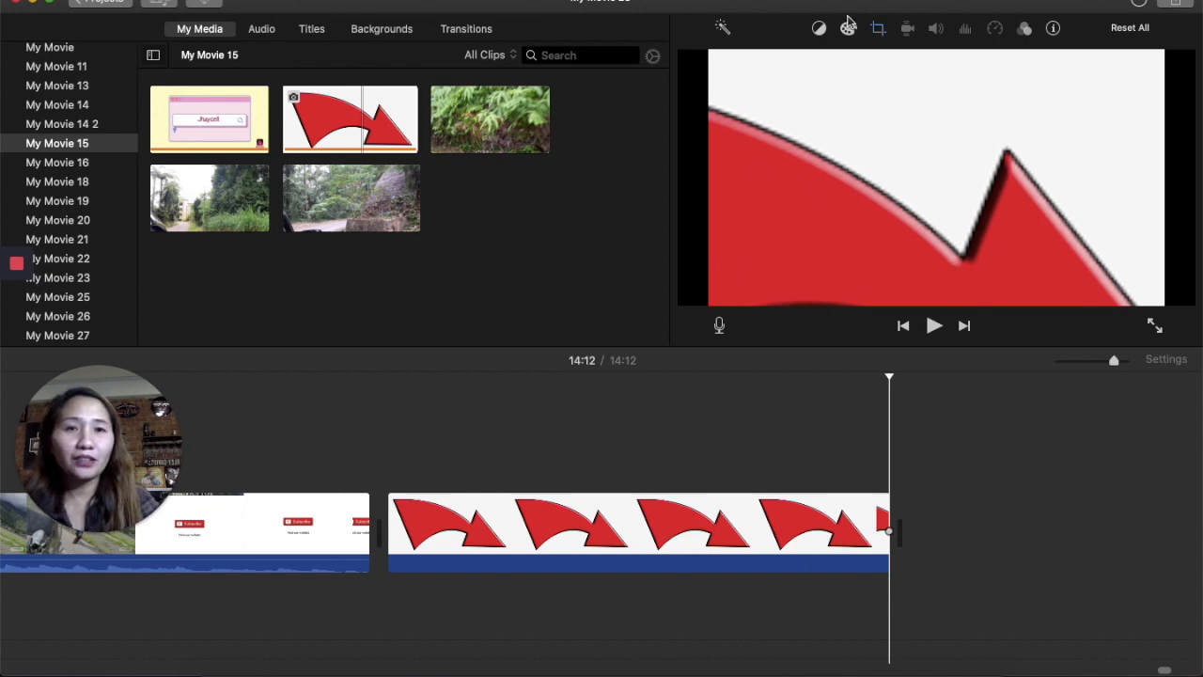
- Swap the Ken Burns start and end frames and shift the start frame further toward the arrow's tip
left_click(879, 31)
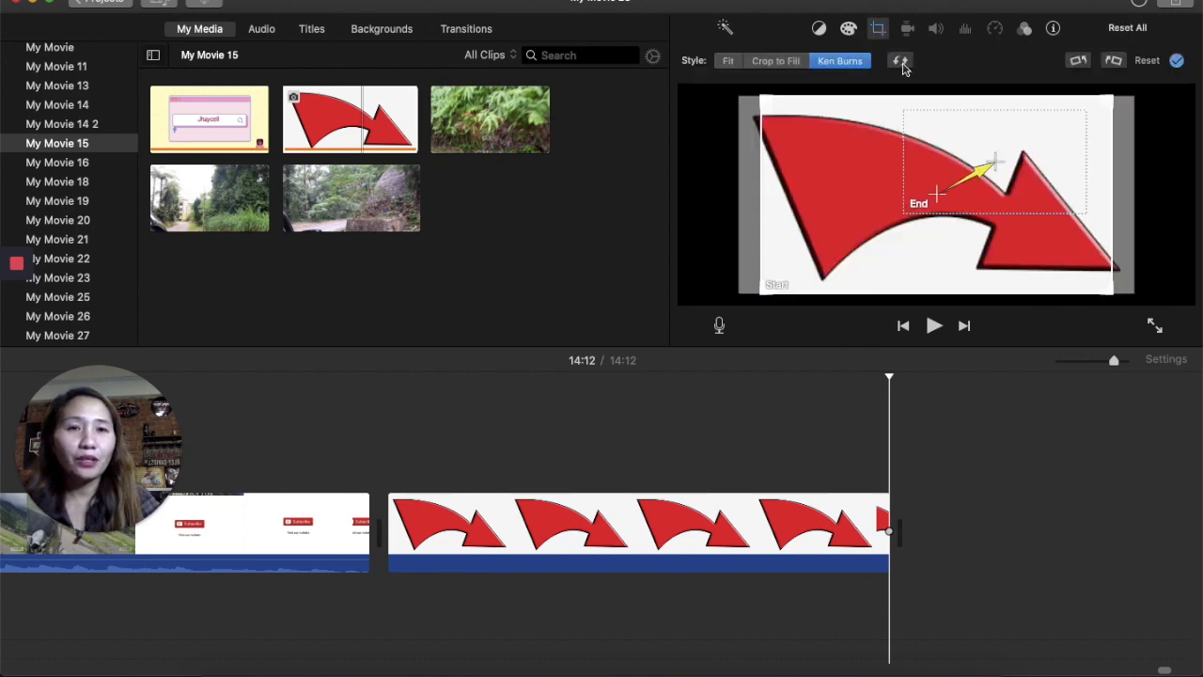
left_click(902, 62)
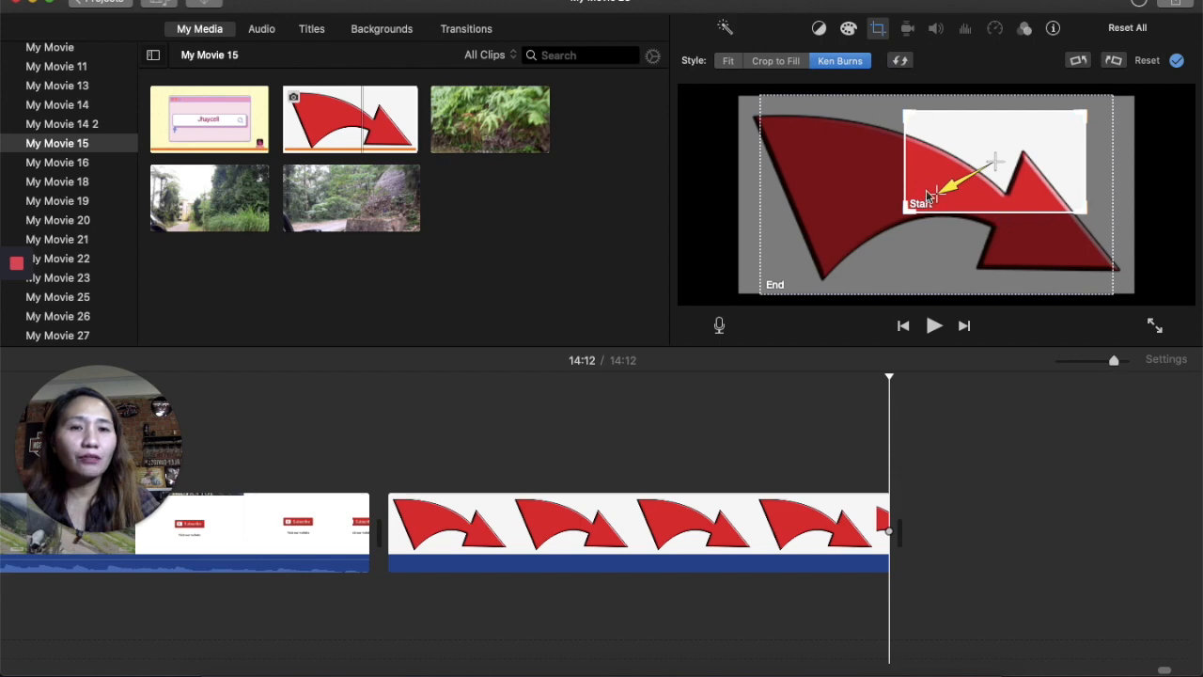
left_click_drag(938, 199, 988, 172)
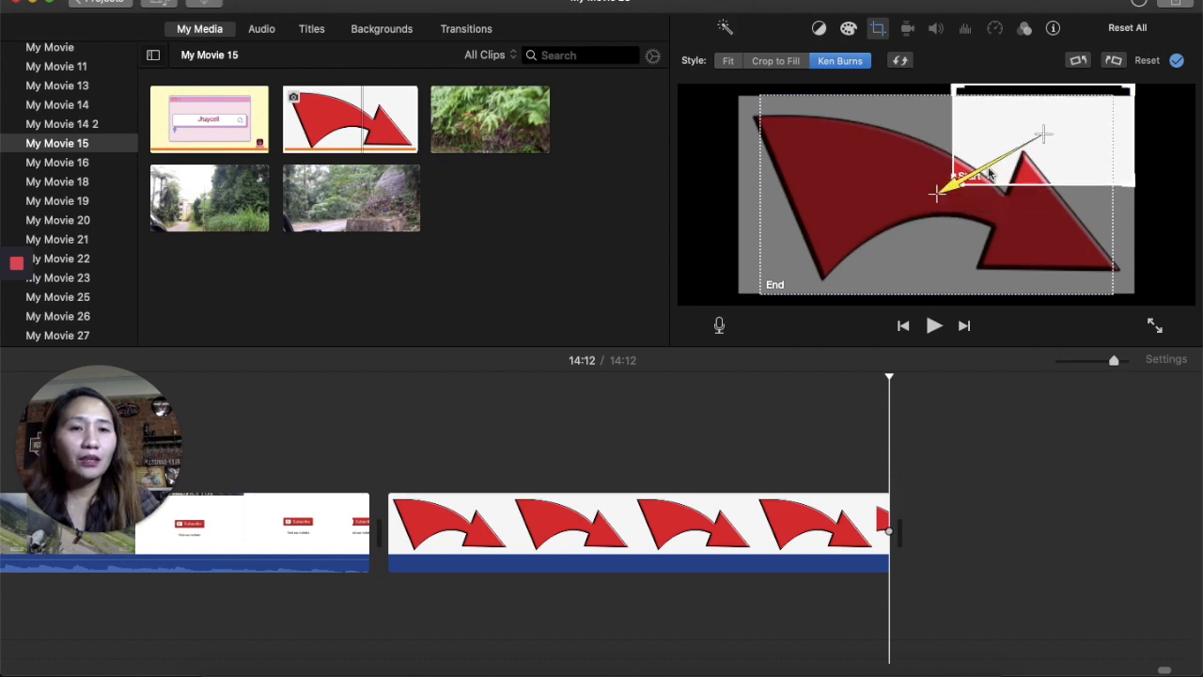
left_click(1176, 61)
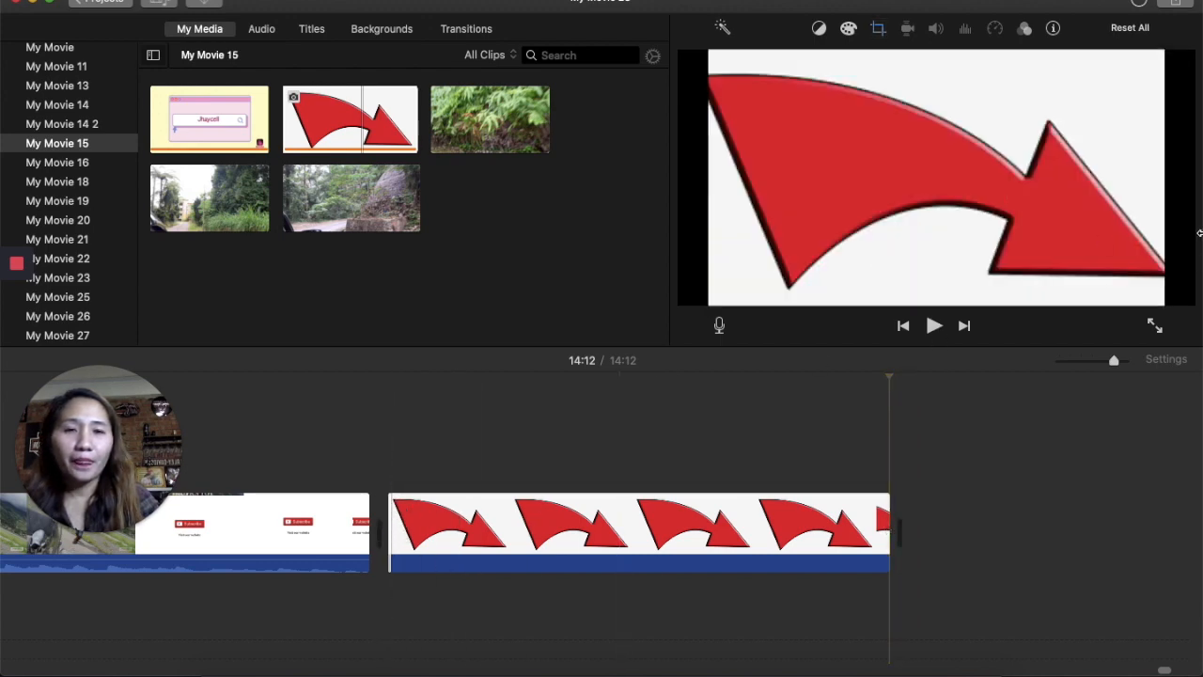
- Play the arrow clip again to preview the reversed zoom
left_click(935, 329)
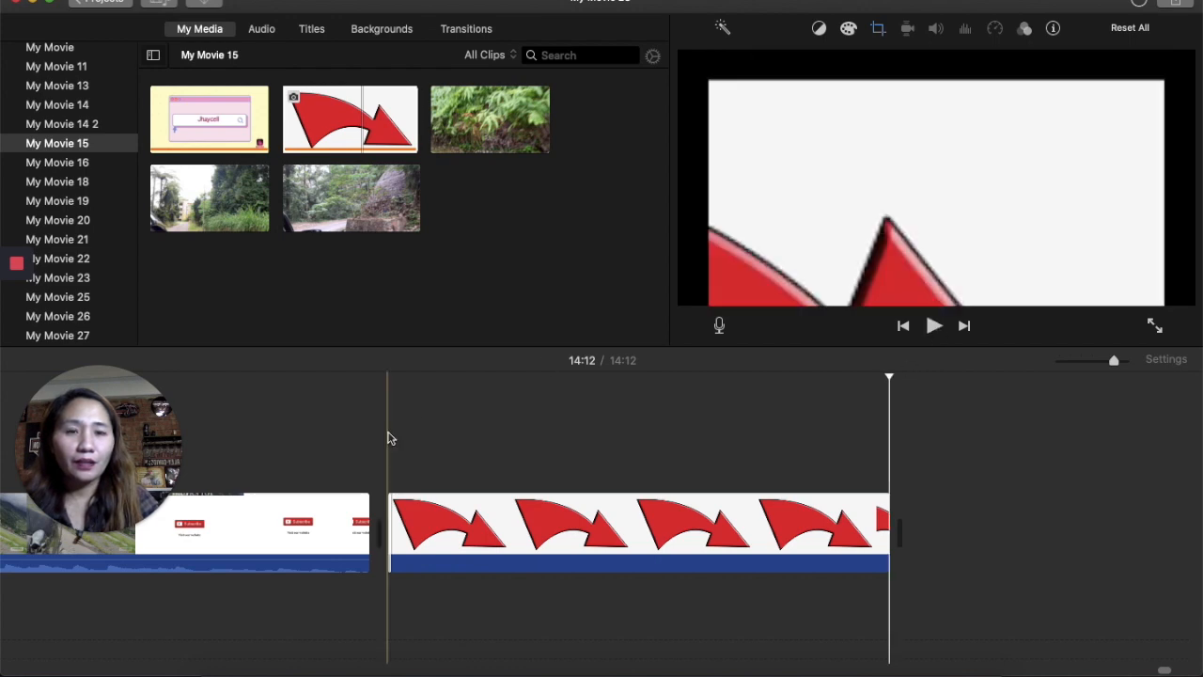
left_click(395, 424)
left_click(936, 327)
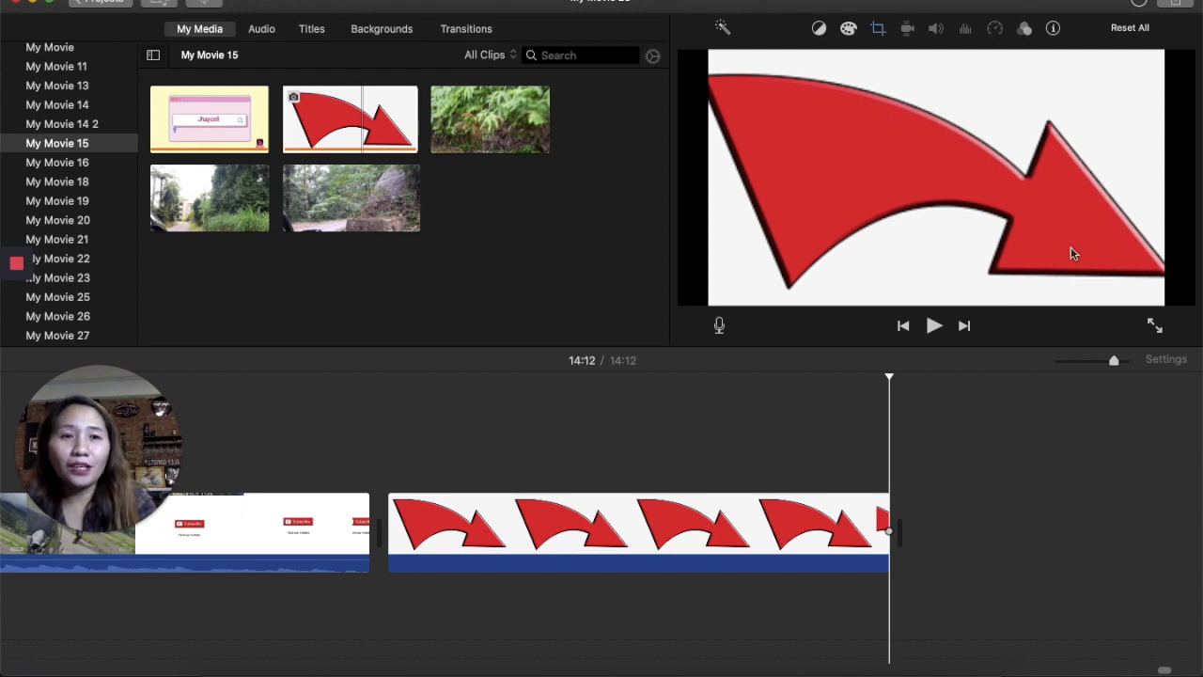
- Move the arrow clip above the Thanks for Watching clip as an overlay near its start
left_click_drag(723, 542, 68, 423)
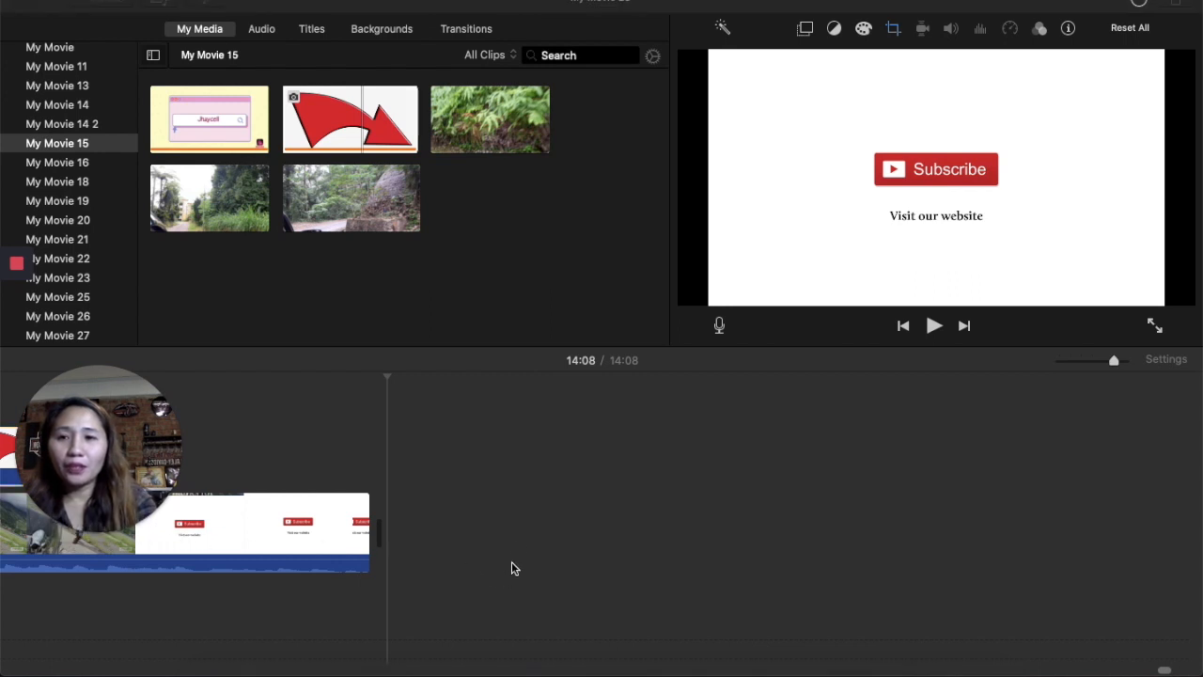
left_click_drag(189, 415, 580, 271)
left_click(185, 535)
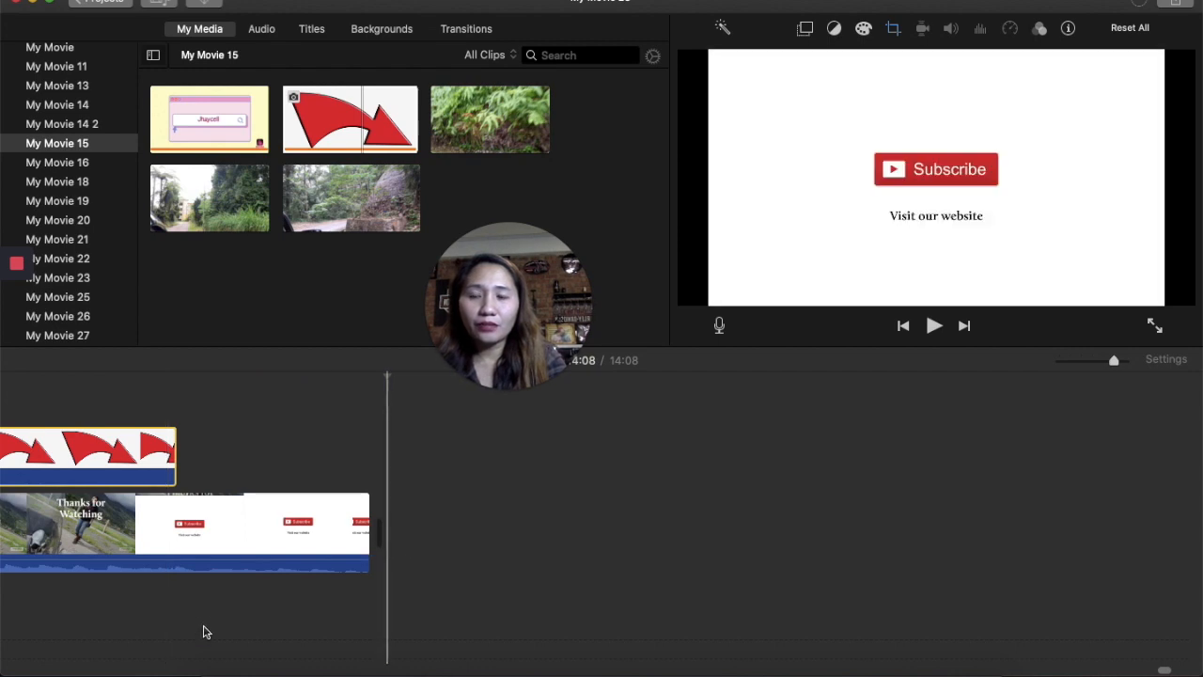
- Play the ending from the start of the Thanks for Watching clip with the arrow overlay
scroll(272, 574, "left", 10)
scroll(272, 575, "right", 10)
scroll(271, 574, "left", 10)
scroll(272, 574, "right", 10)
scroll(271, 577, "right", 5)
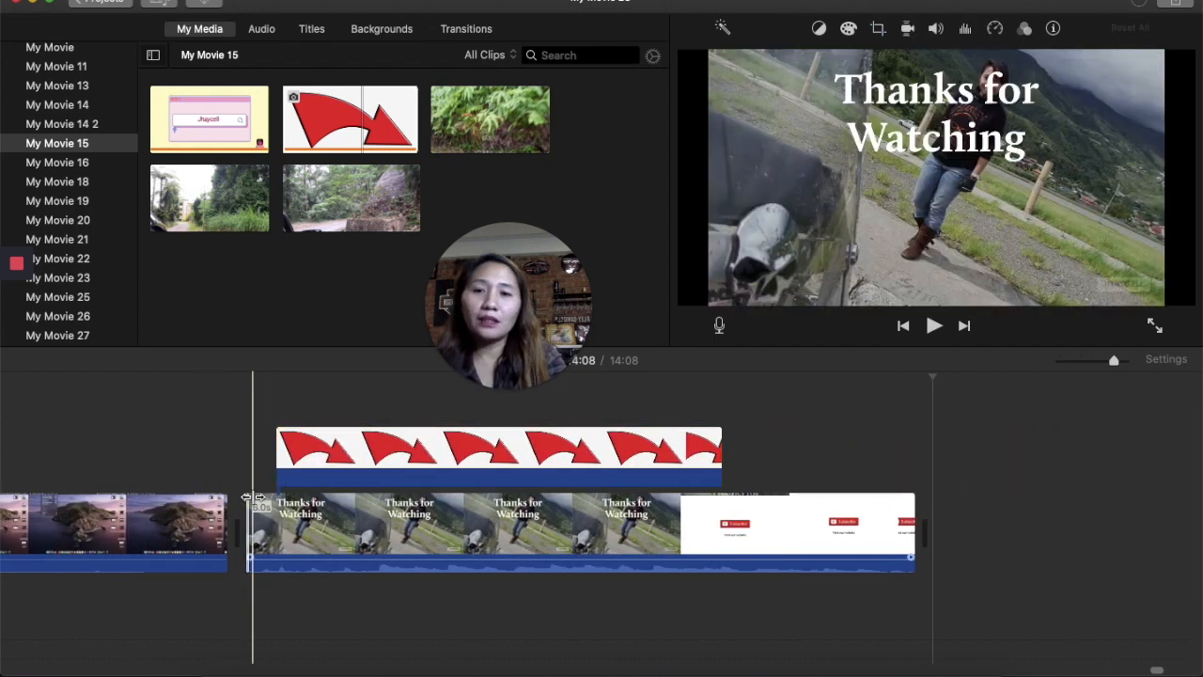
left_click(245, 393)
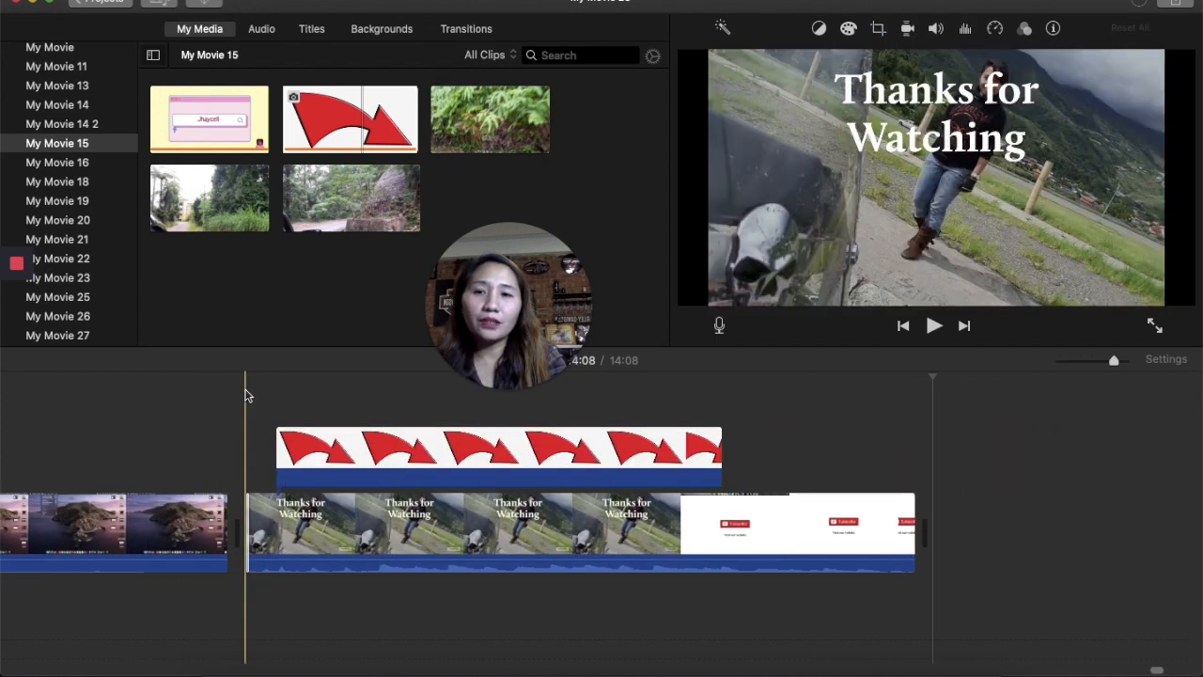
left_click(932, 325)
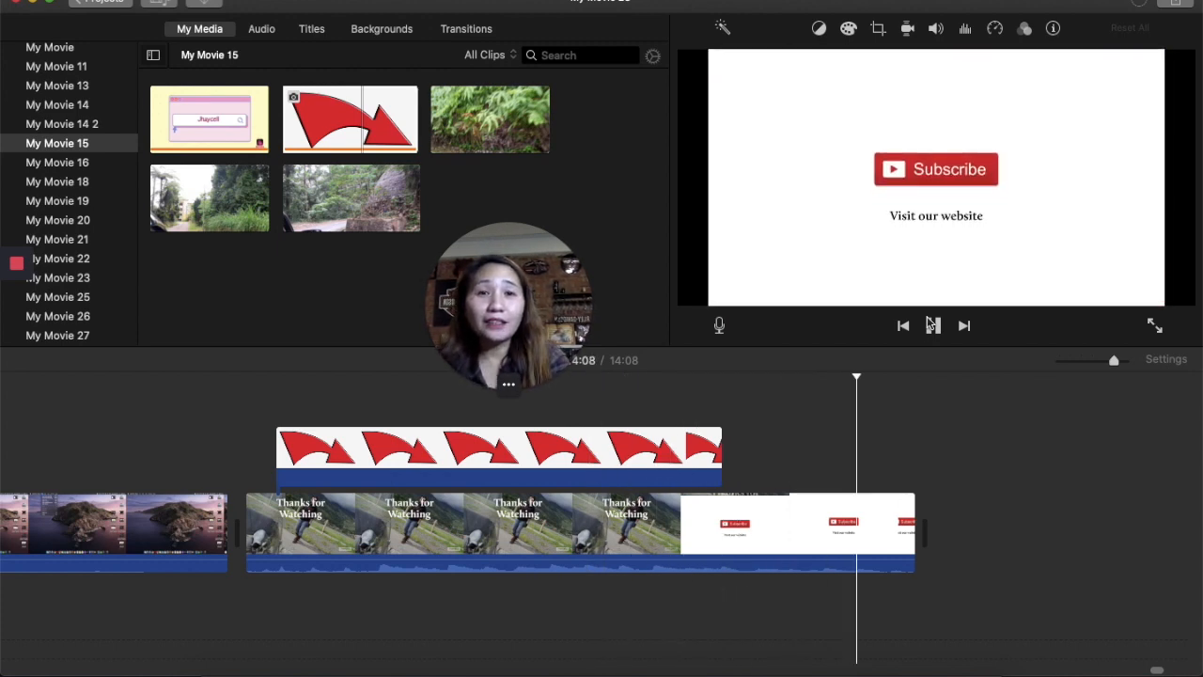
- Scroll back through the movie timeline and the event library list to review the assembled project
scroll(288, 381, "left", 15)
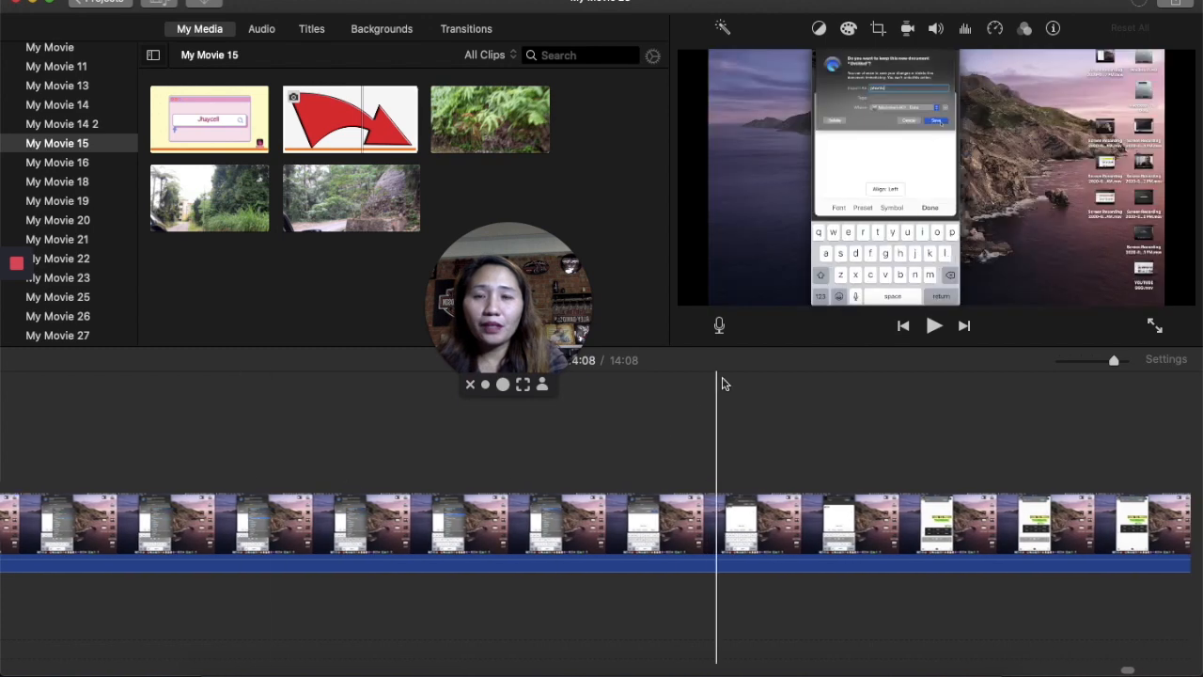
left_click_drag(517, 320, 561, 272)
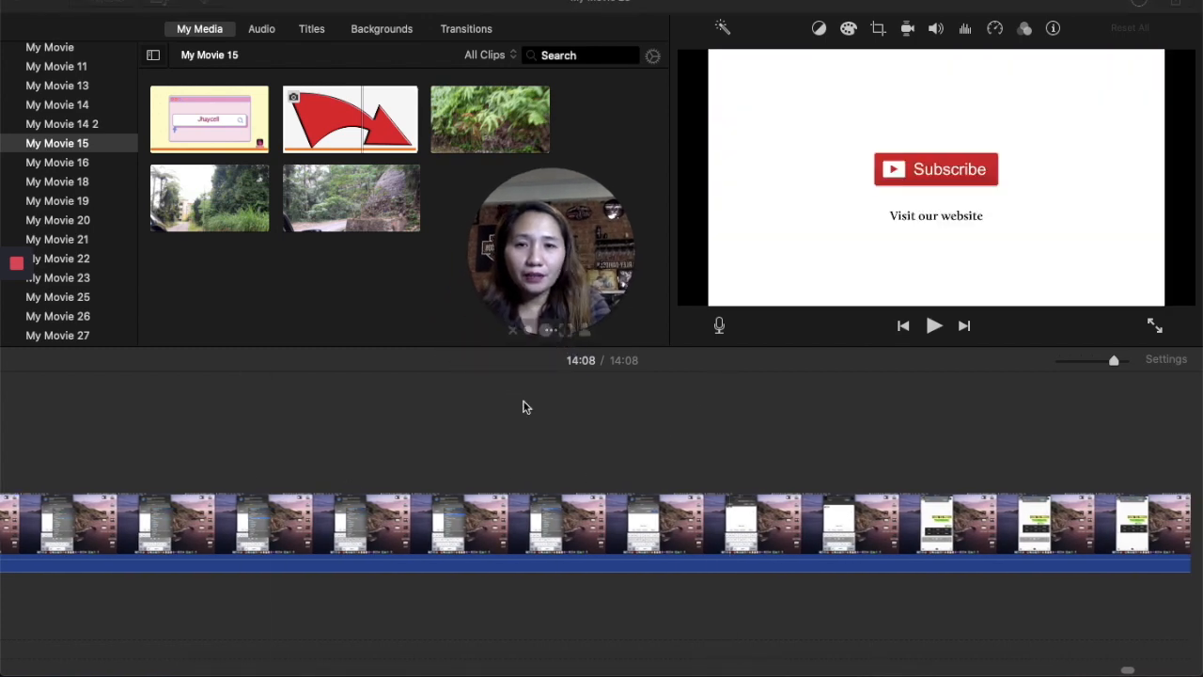
scroll(228, 451, "left", 5)
scroll(225, 454, "left", 10)
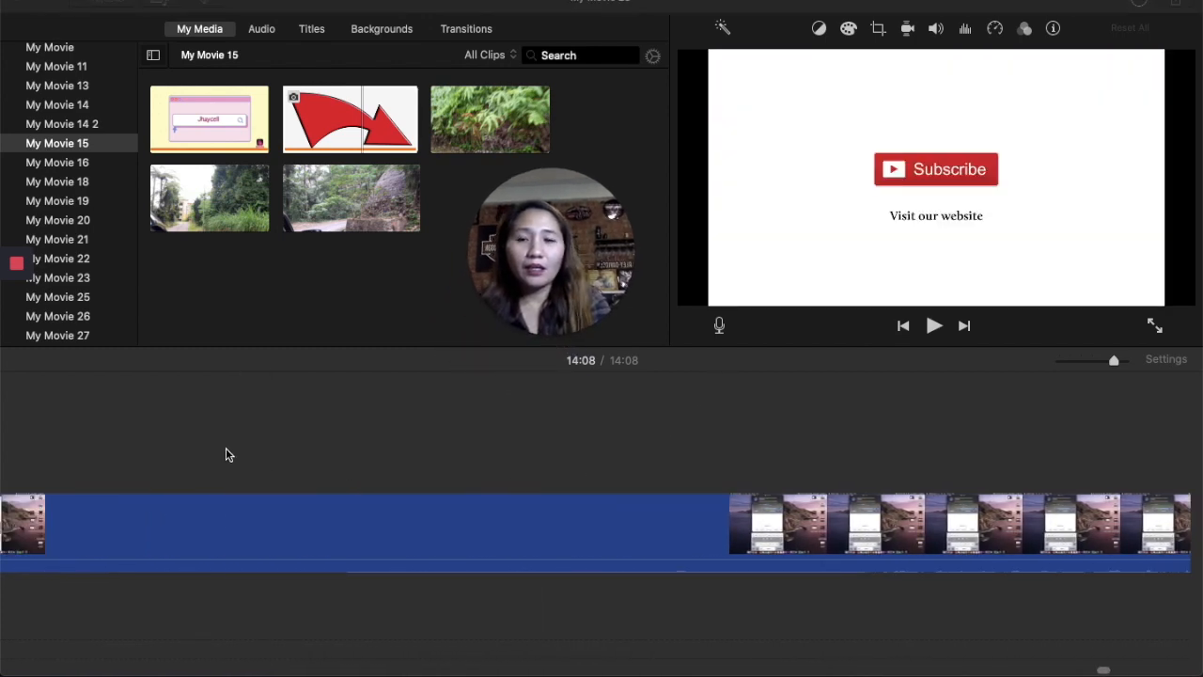
scroll(226, 454, "left", 8)
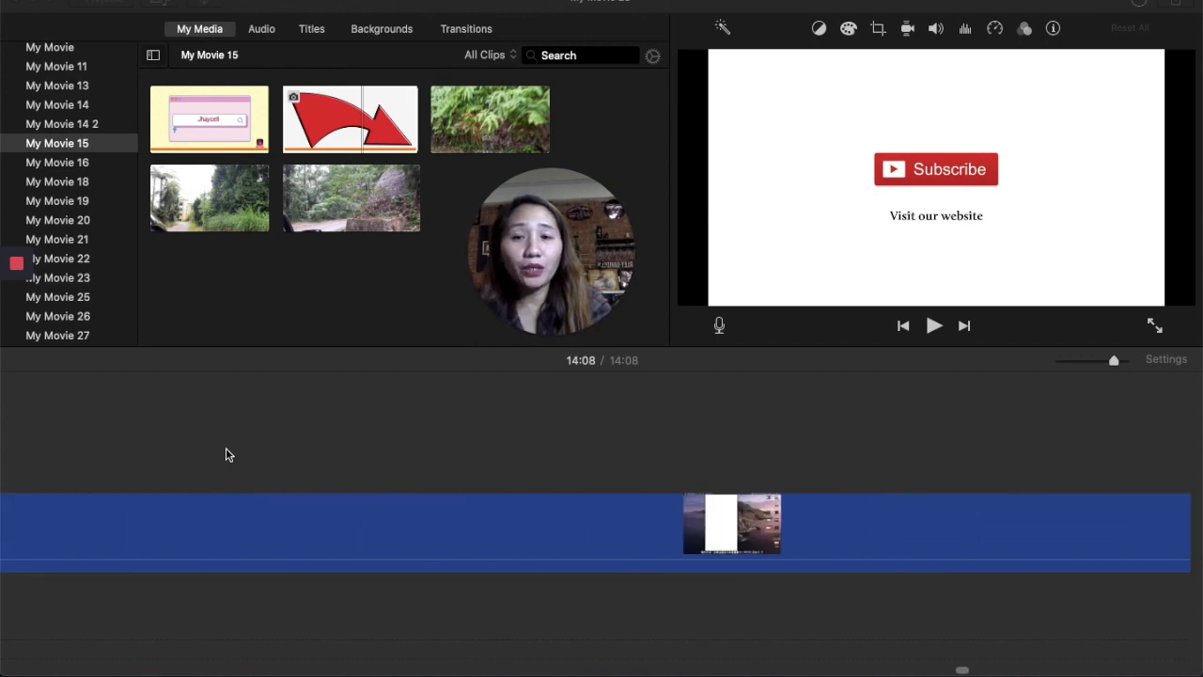
scroll(101, 233, "up", 5)
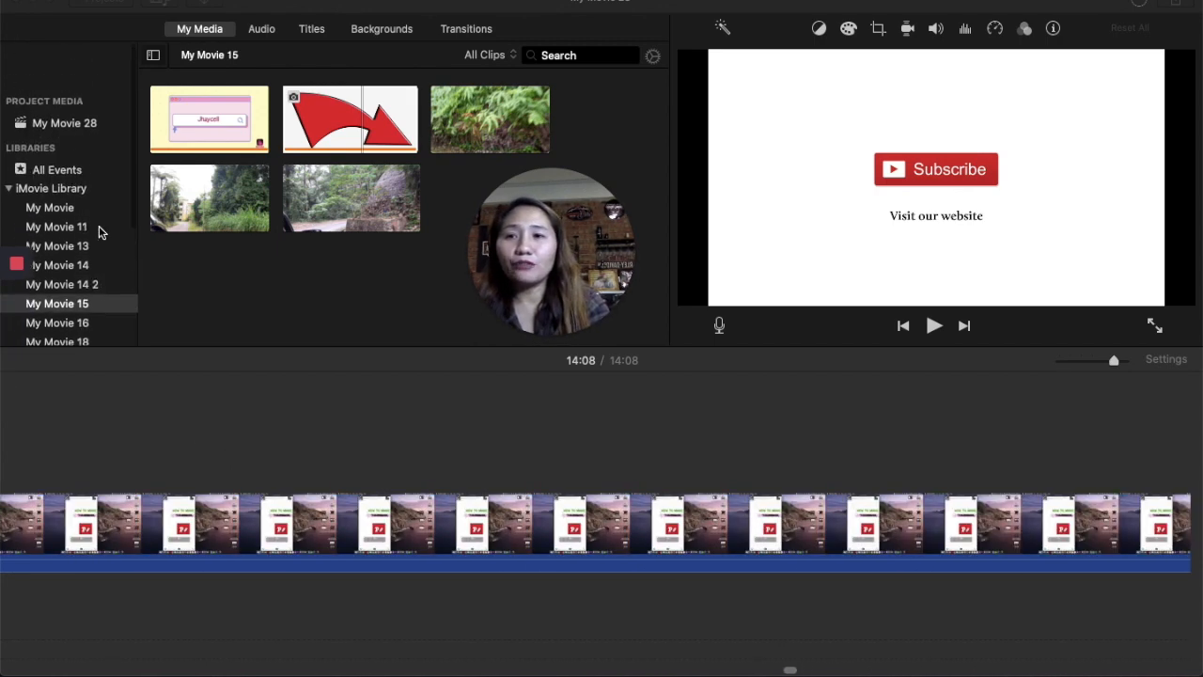
- Open the Import Media window and browse the home folder's files, opening the Pictures folder
left_click(106, 0)
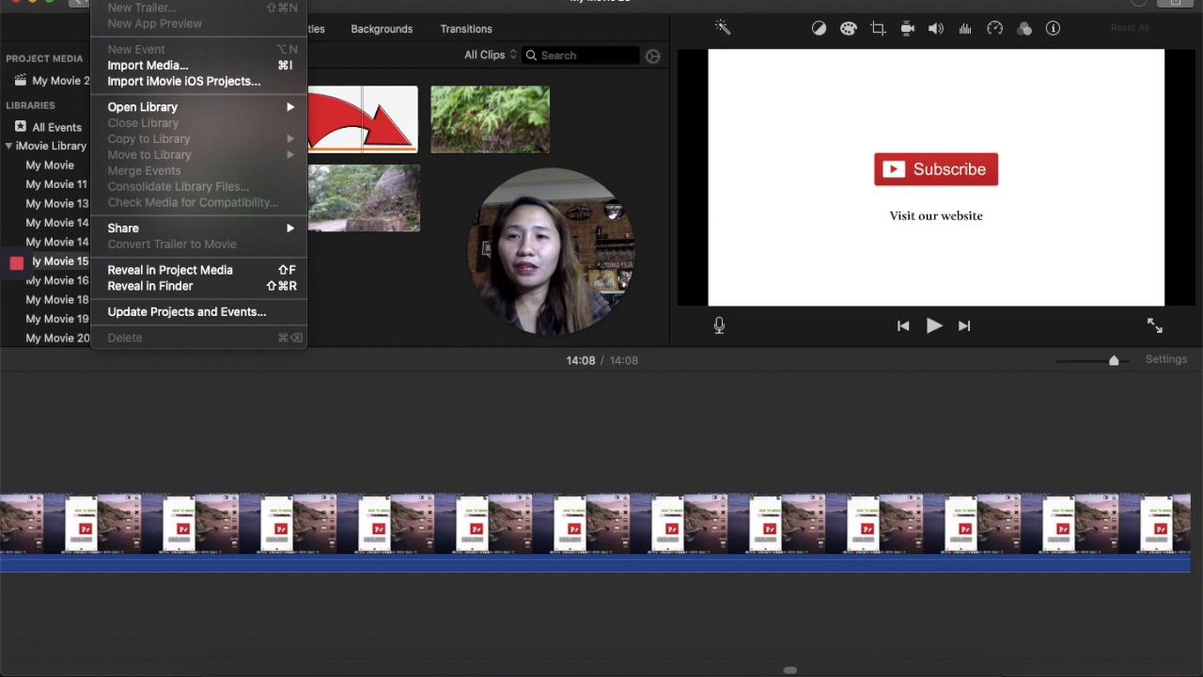
left_click(187, 68)
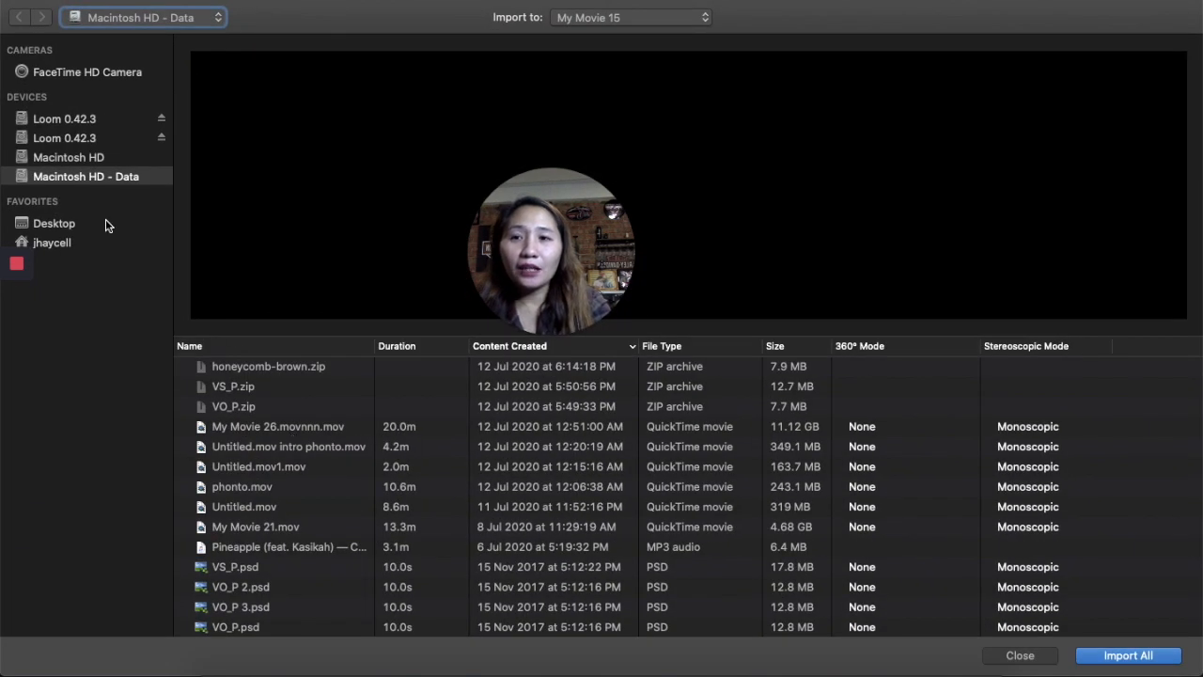
left_click(92, 243)
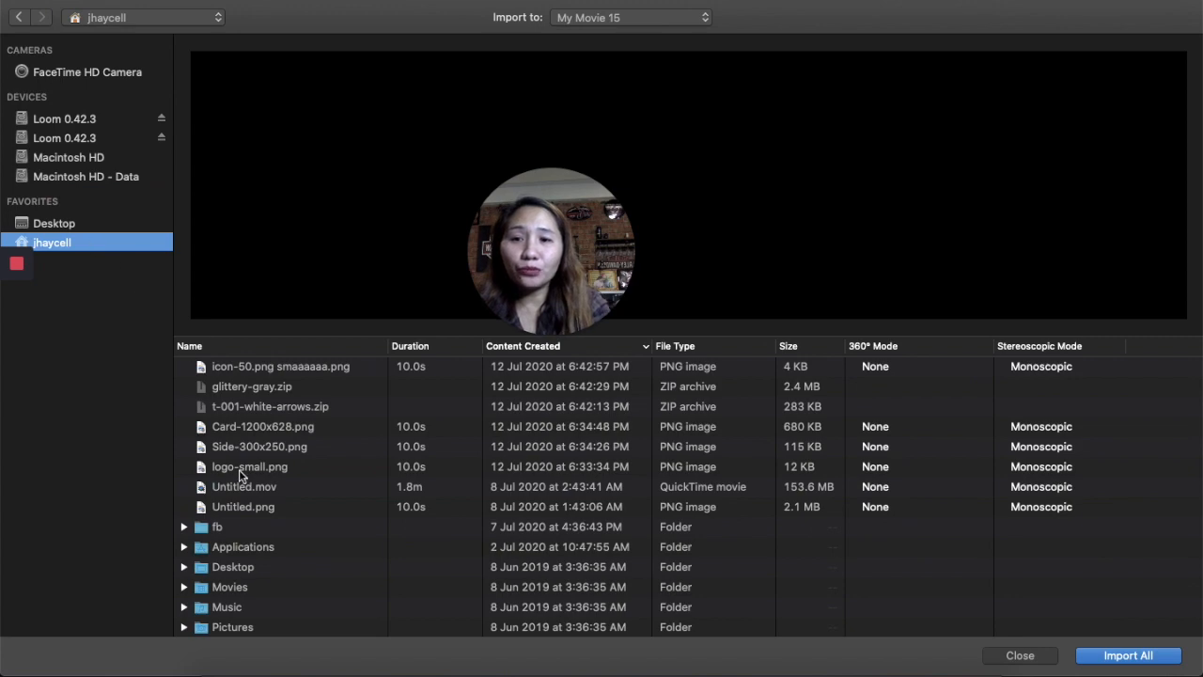
scroll(239, 469, "down", 15)
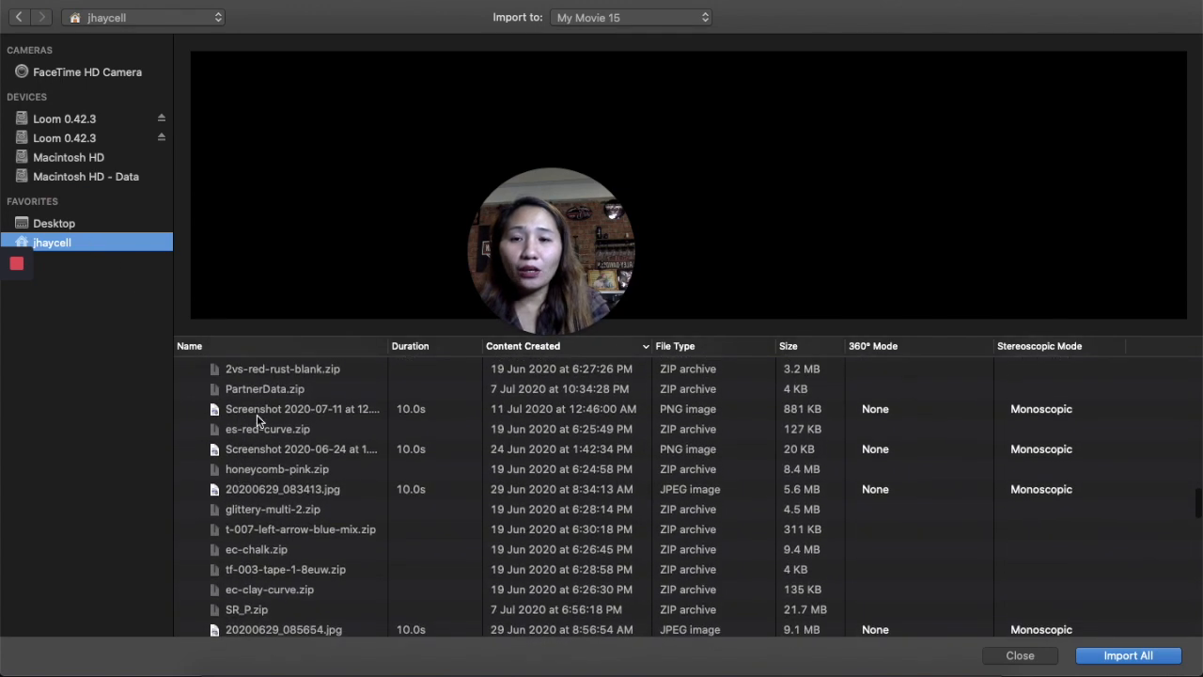
scroll(258, 412, "up", 4)
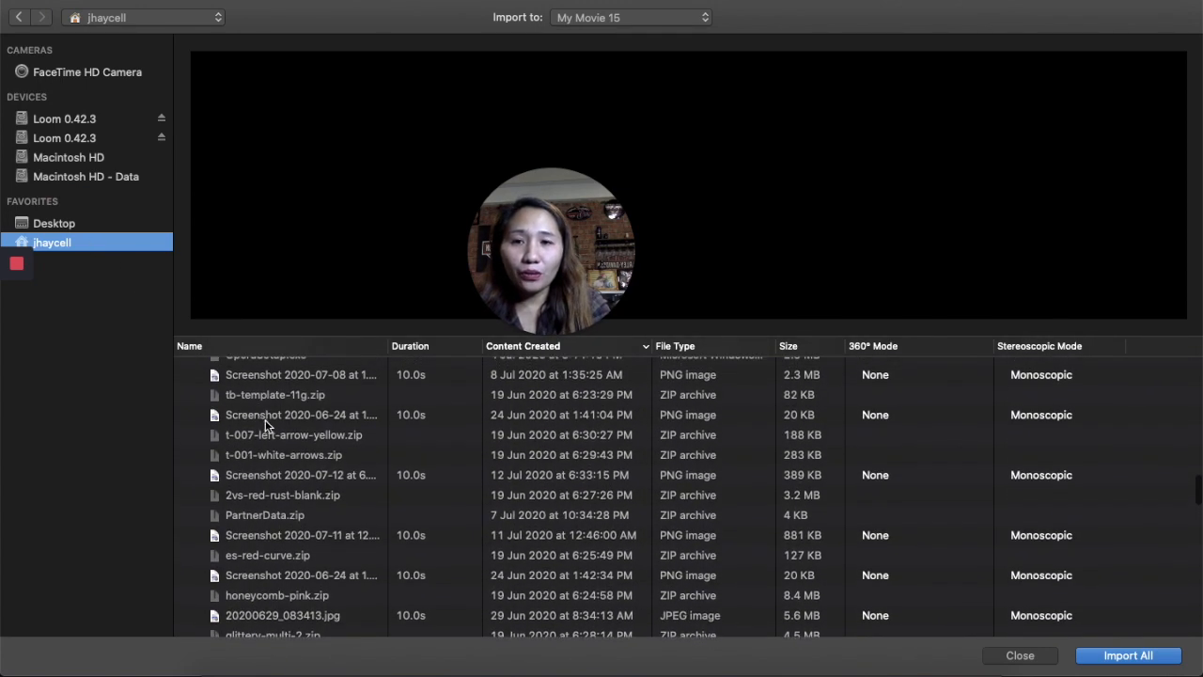
scroll(265, 419, "up", 6)
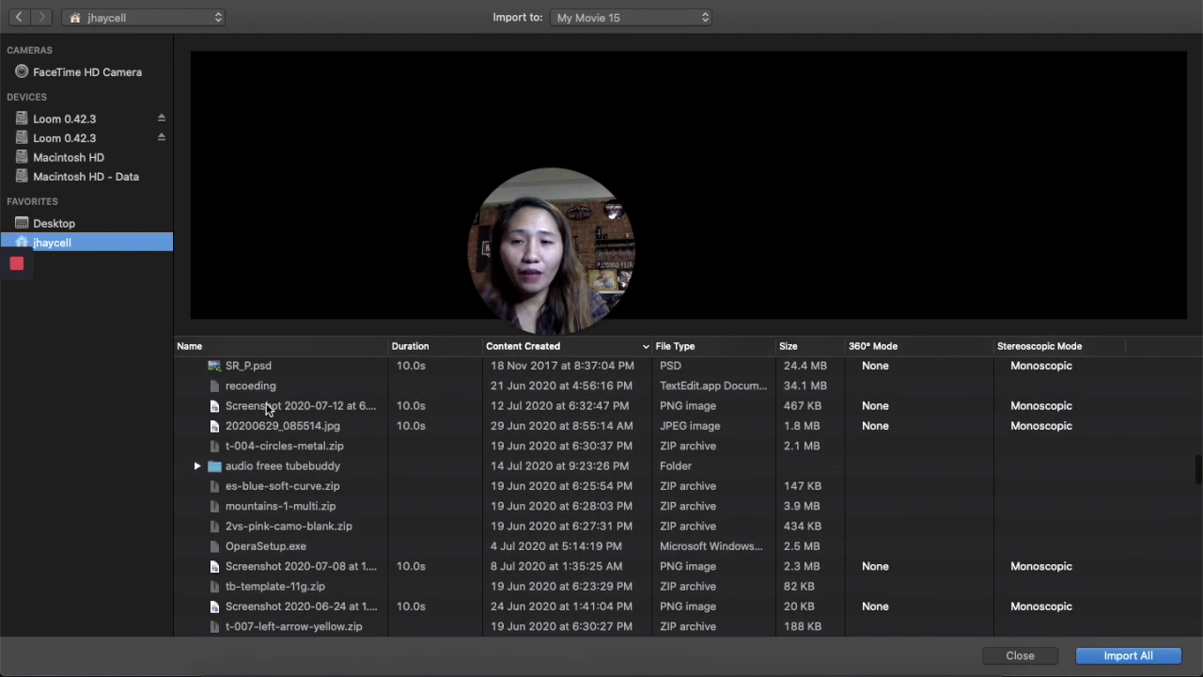
left_click(268, 413)
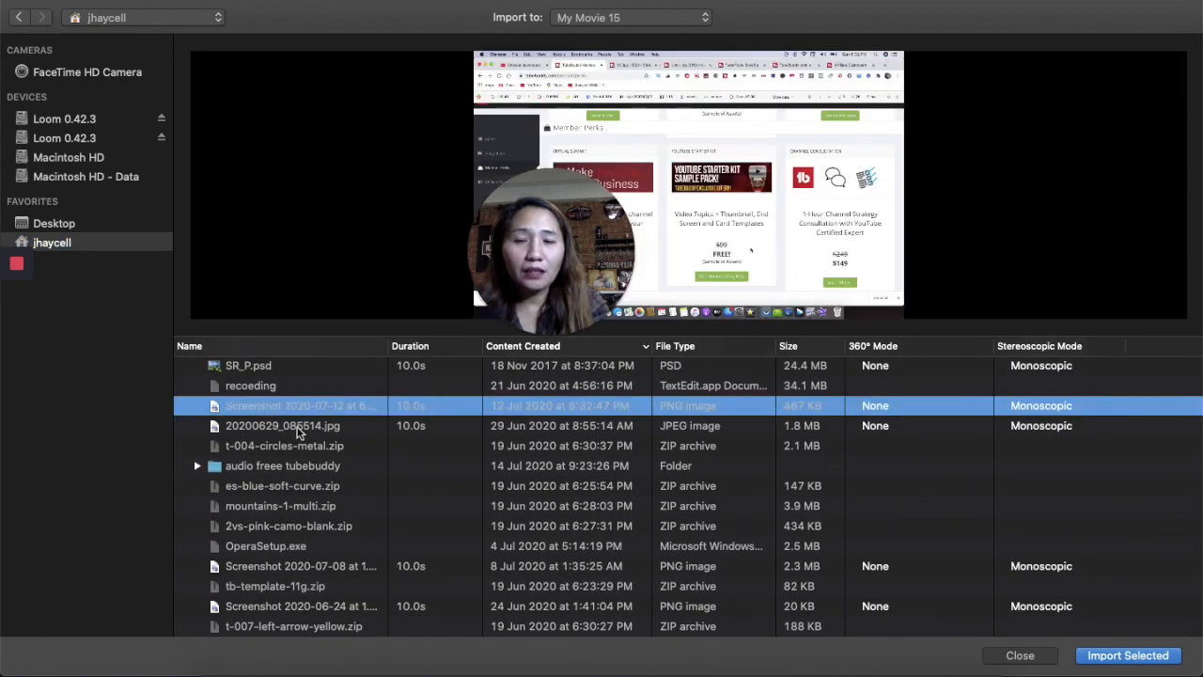
scroll(293, 451, "up", 10)
scroll(292, 448, "down", 15)
scroll(304, 398, "up", 10)
scroll(314, 398, "down", 3)
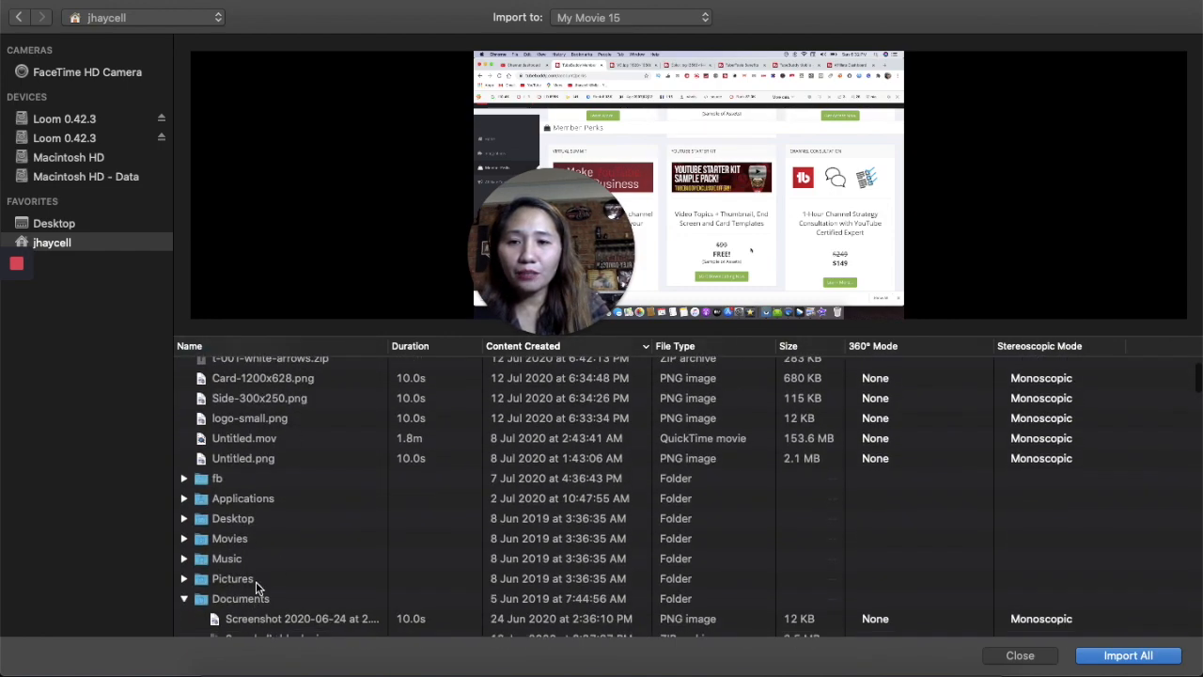
left_click(258, 581)
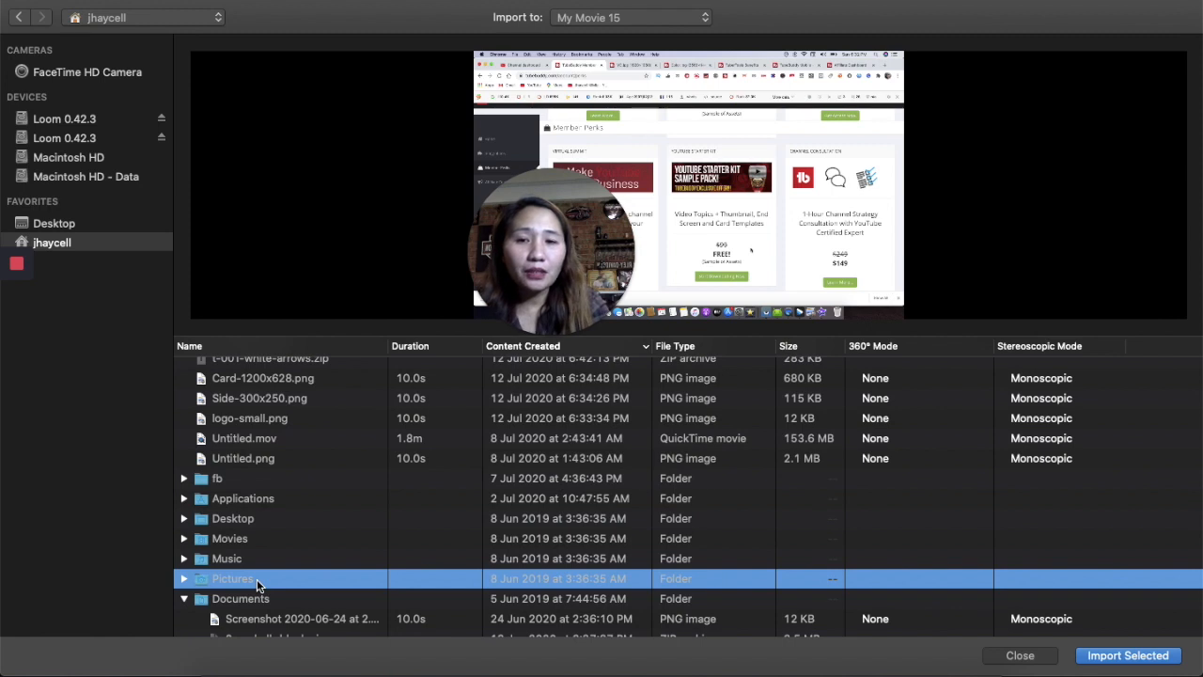
double_click(256, 579)
- Preview the images in Pictures and import 20200708_030042.jpg into My Movie 15
left_click(327, 371)
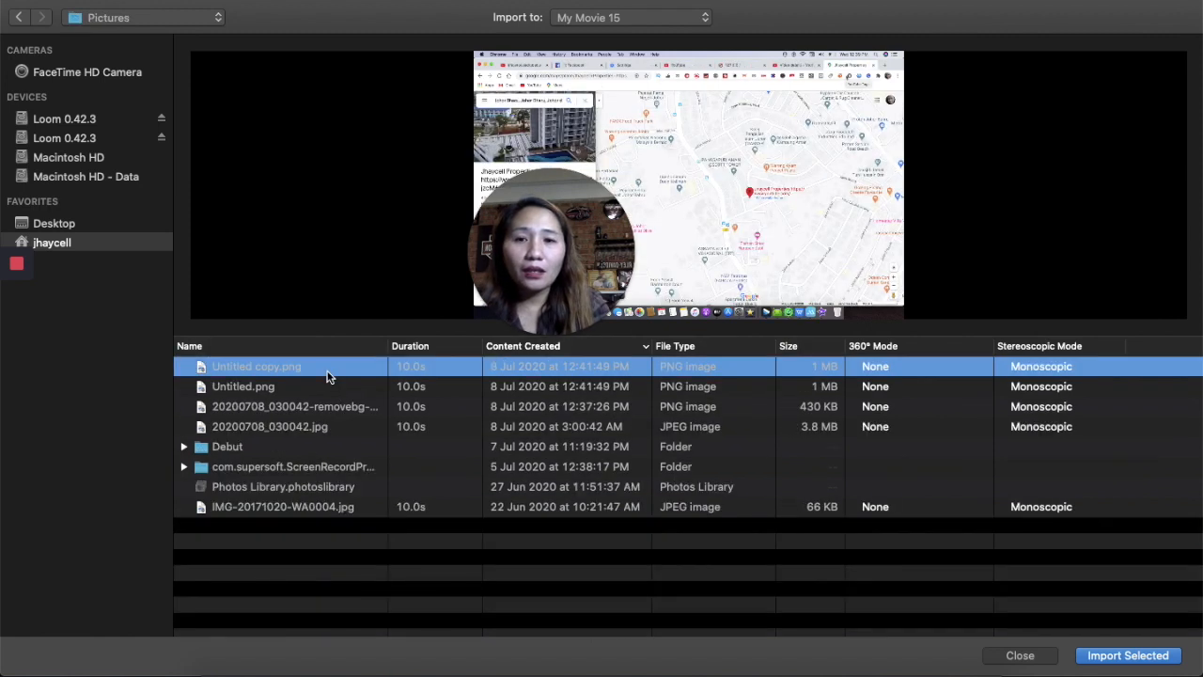
left_click(328, 385)
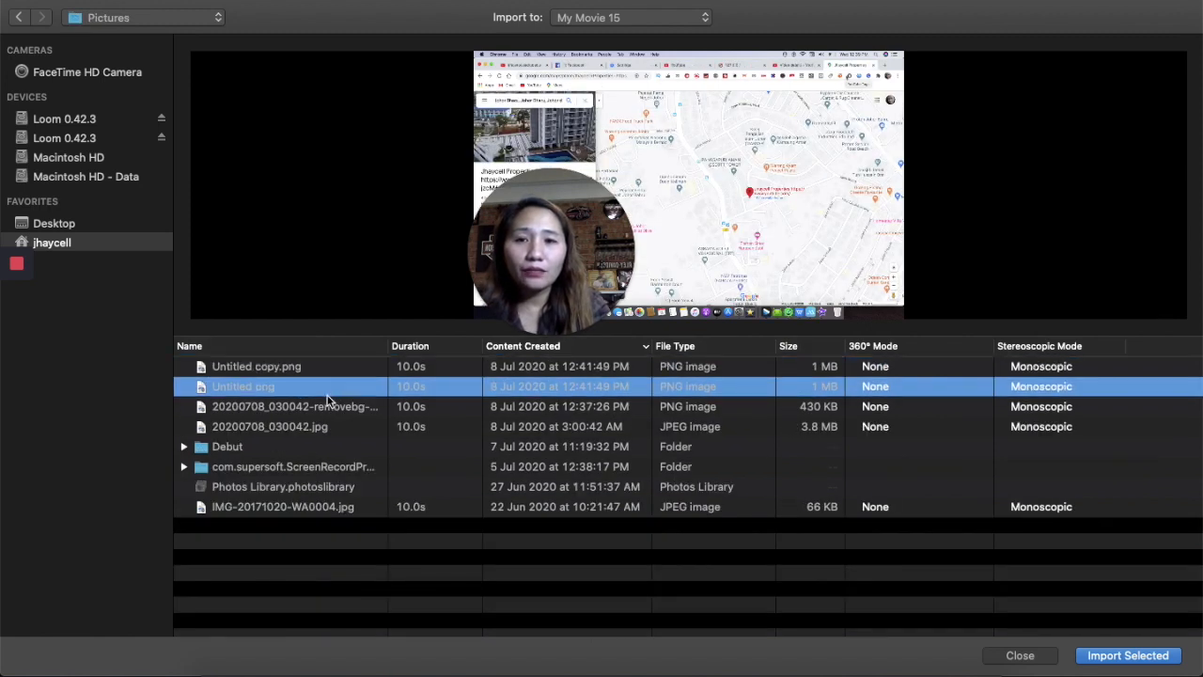
left_click(327, 402)
mouse_move(691, 277)
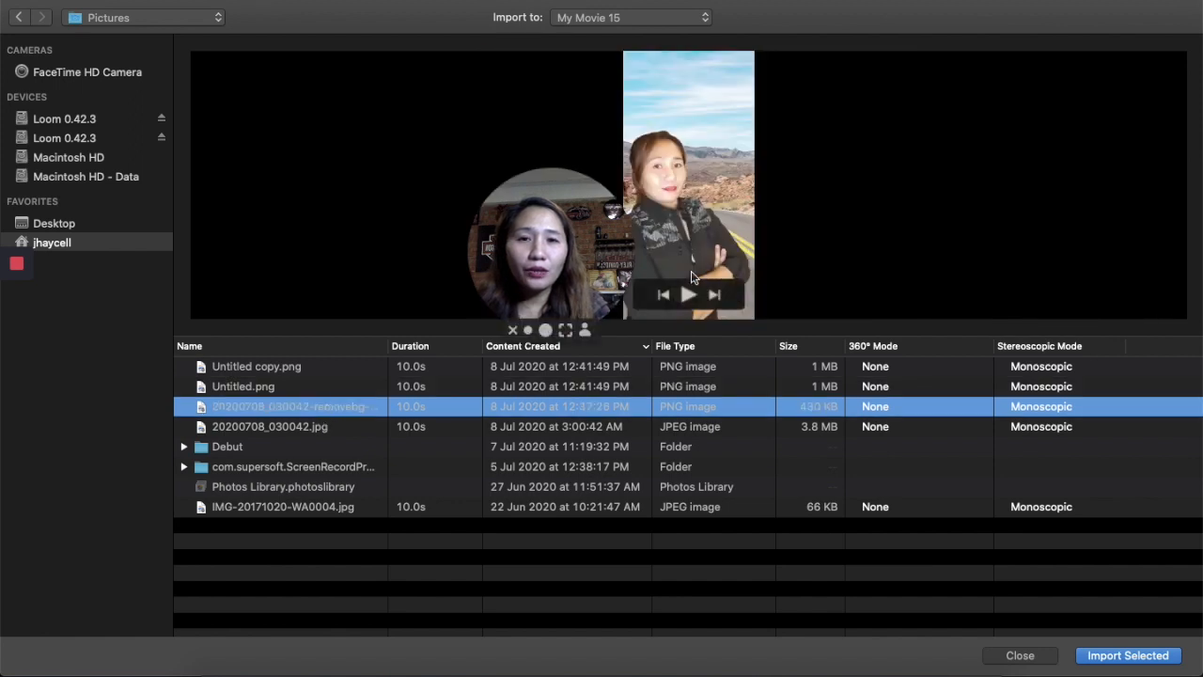
left_click(689, 295)
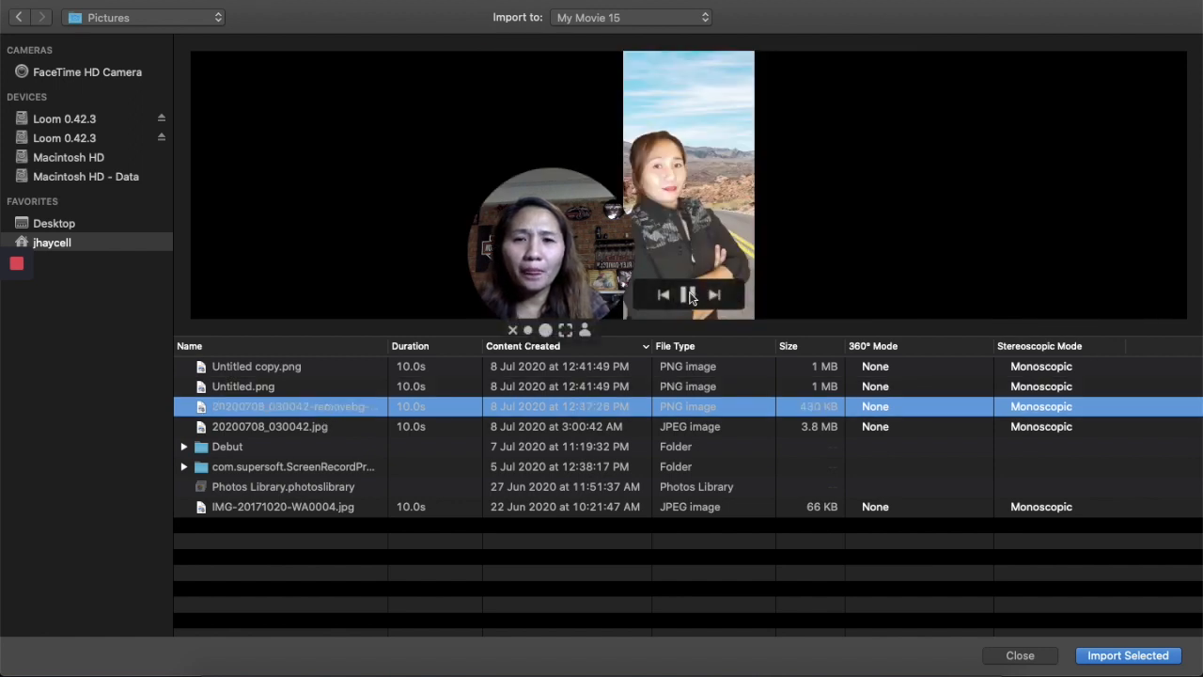
left_click(414, 428)
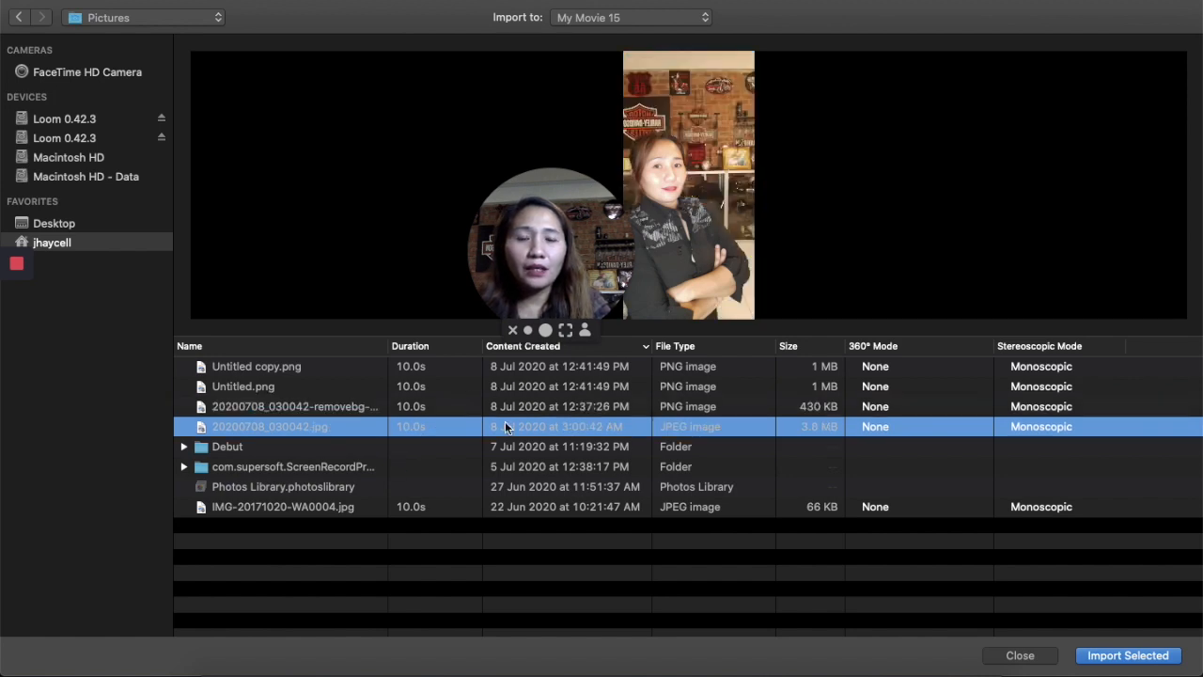
left_click(1123, 655)
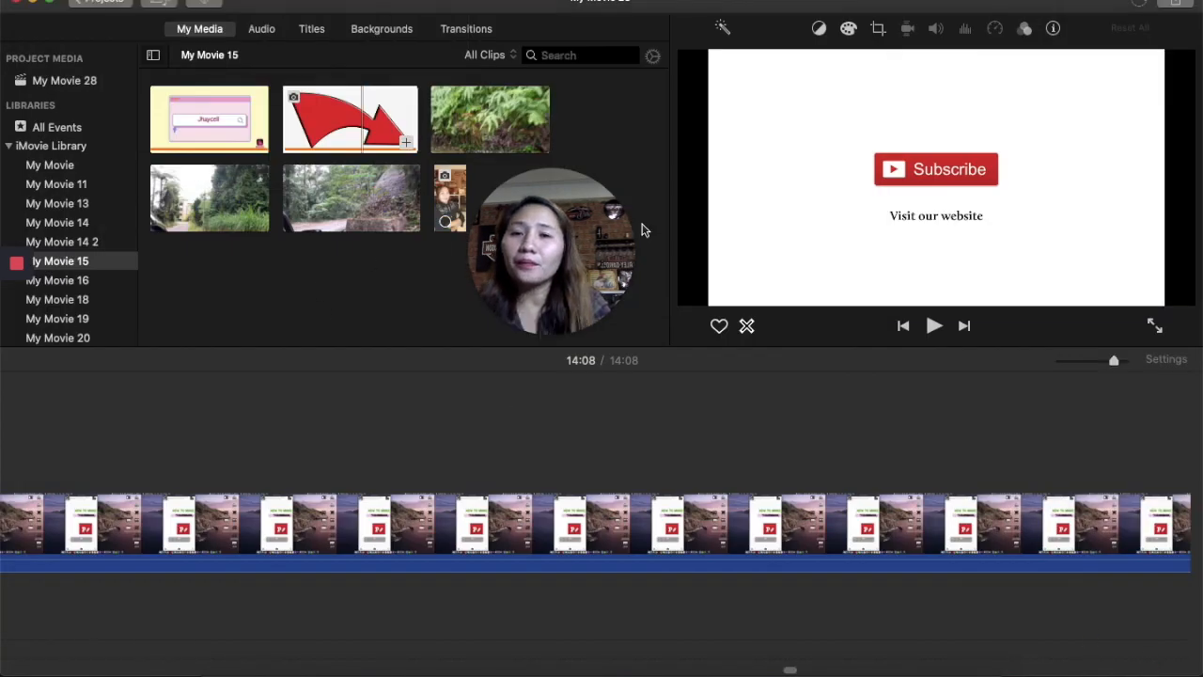
- Add the imported photo to the end of the timeline after the Thanks for Watching clip and play it
left_click(451, 198)
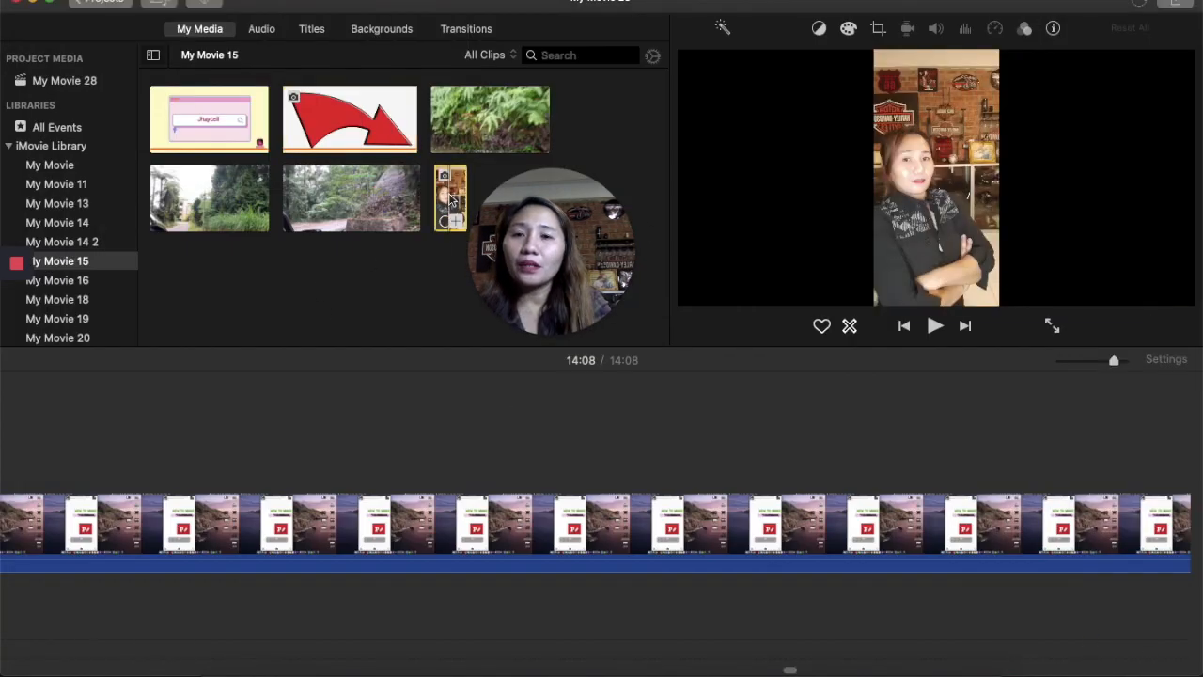
left_click_drag(458, 222, 606, 433)
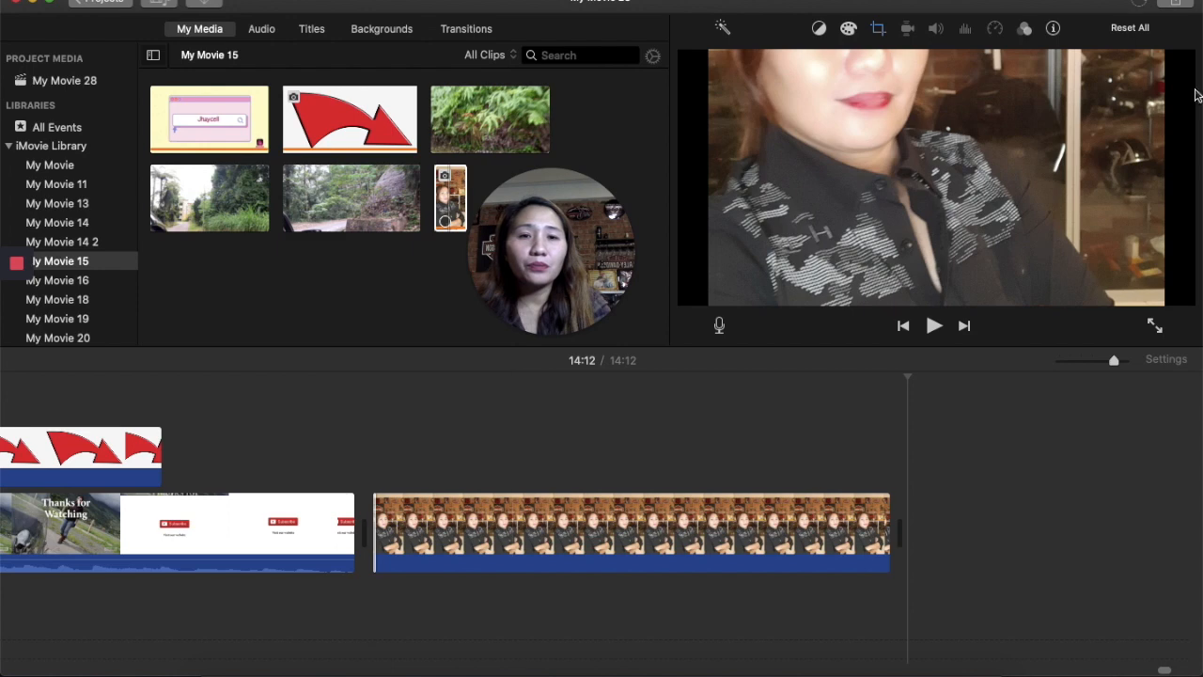
left_click(378, 457)
left_click(373, 457)
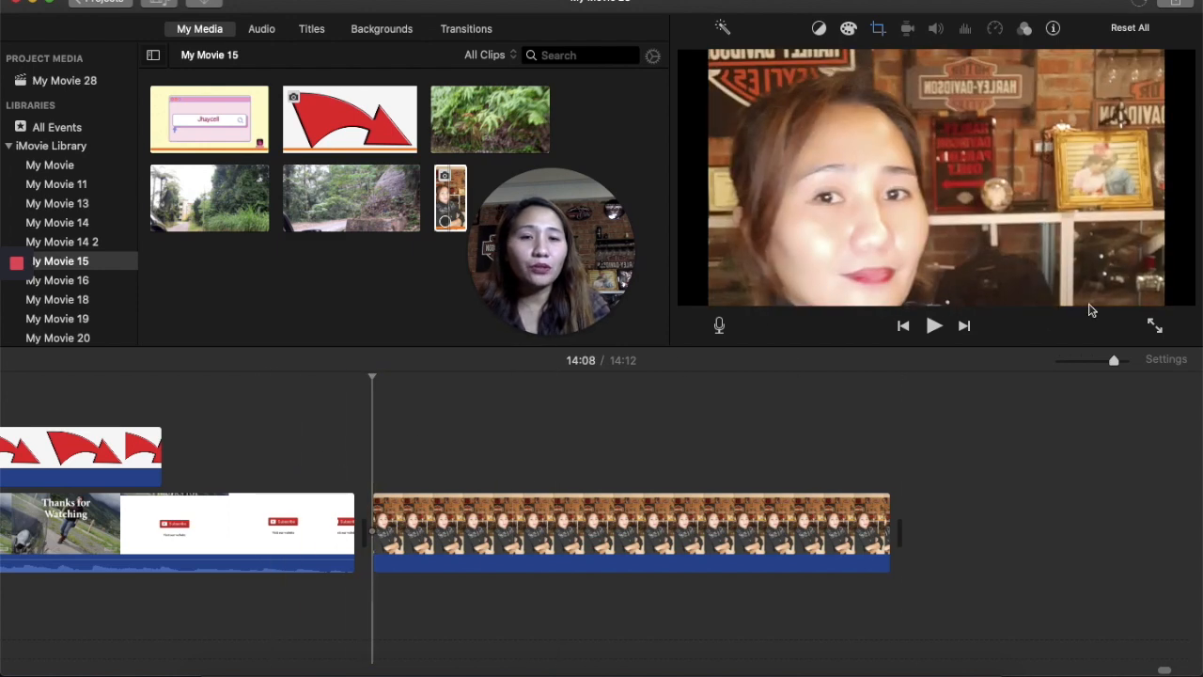
left_click(933, 326)
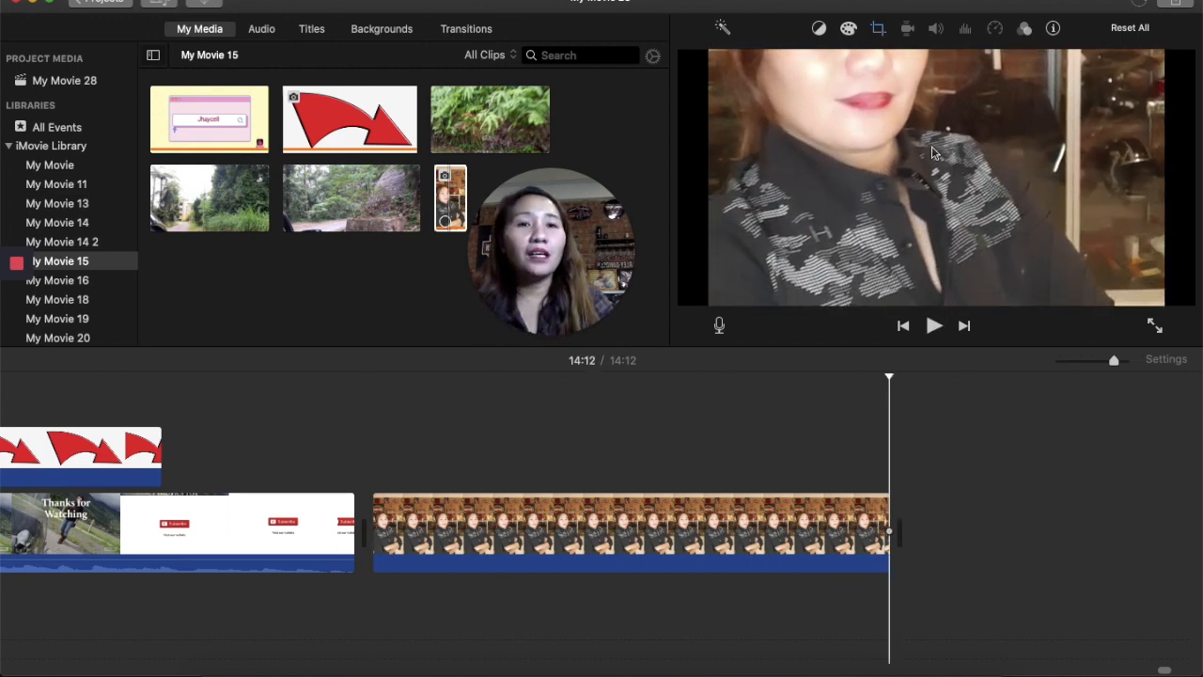
- Reposition the photo's Ken Burns start frame, apply the crop, and play the clip to preview the motion
left_click(876, 29)
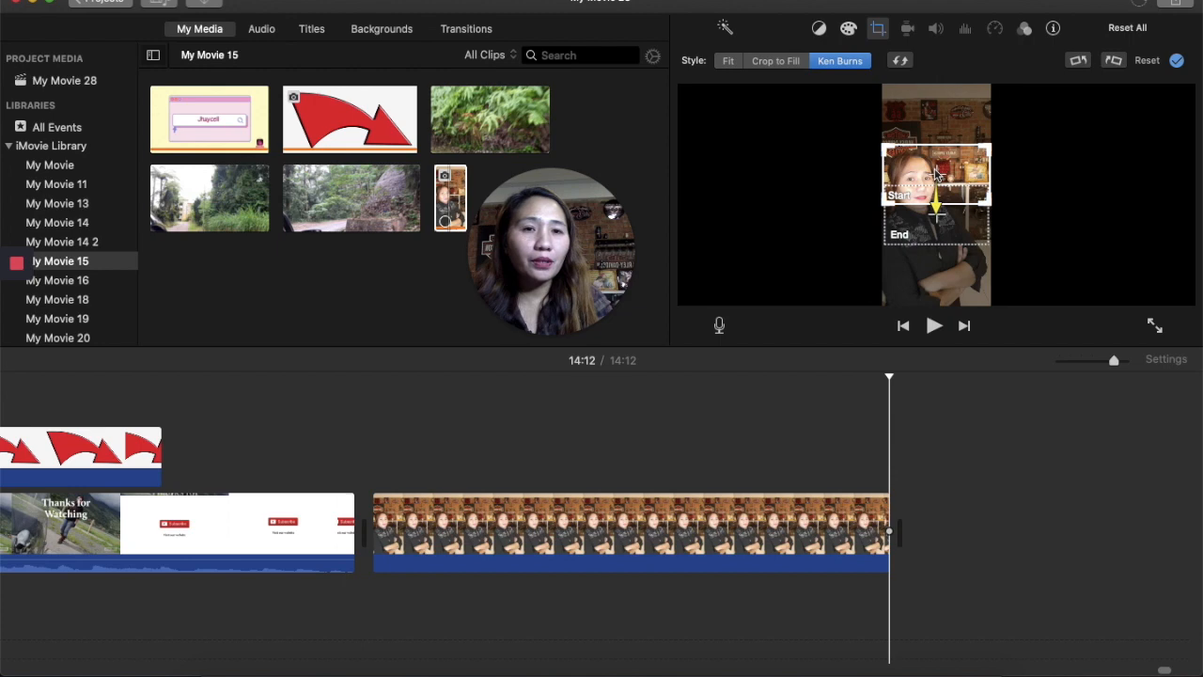
left_click_drag(935, 174, 946, 299)
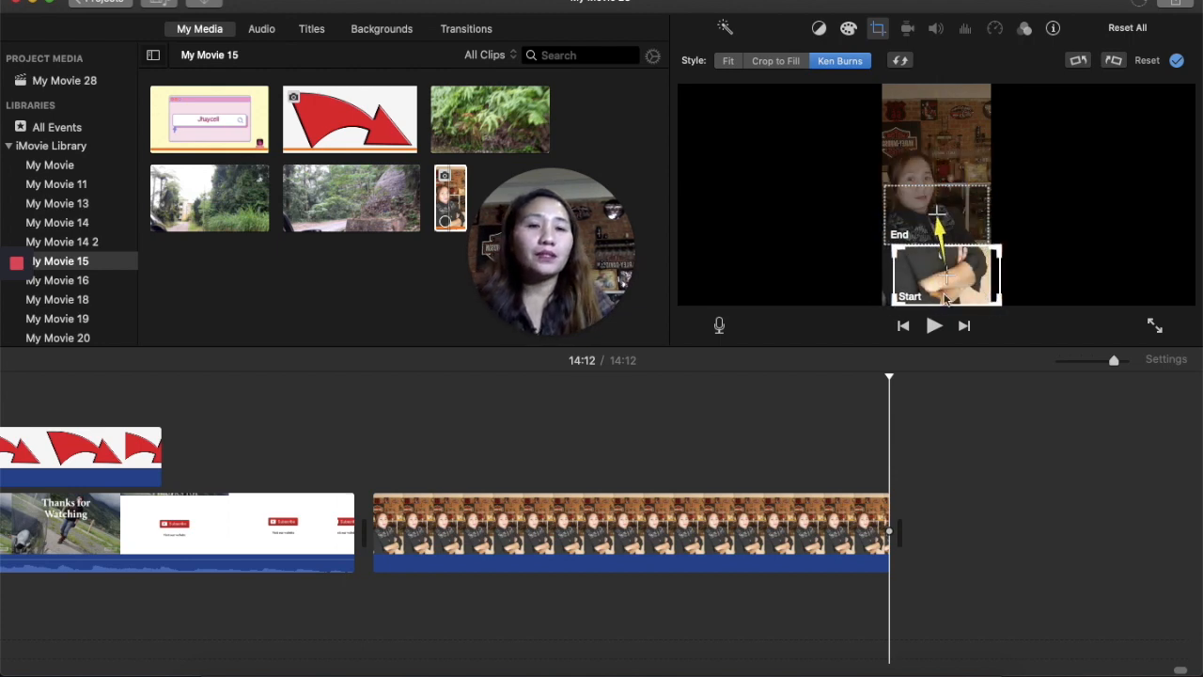
left_click_drag(947, 299, 935, 141)
left_click(1177, 61)
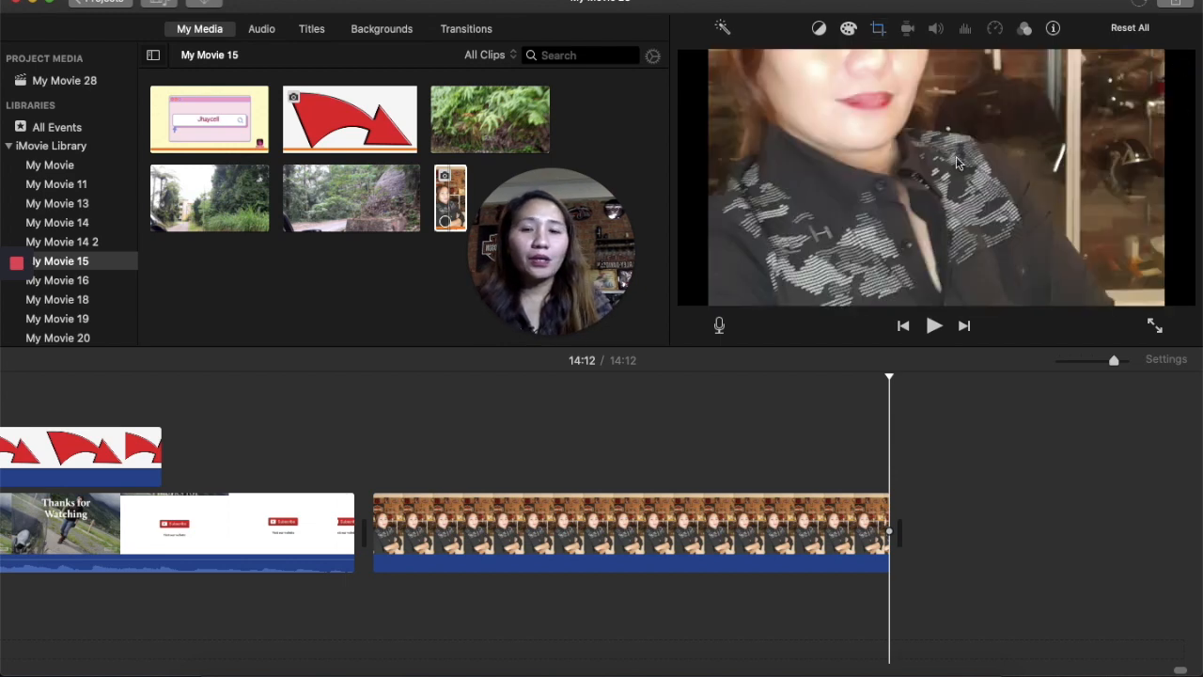
left_click(379, 448)
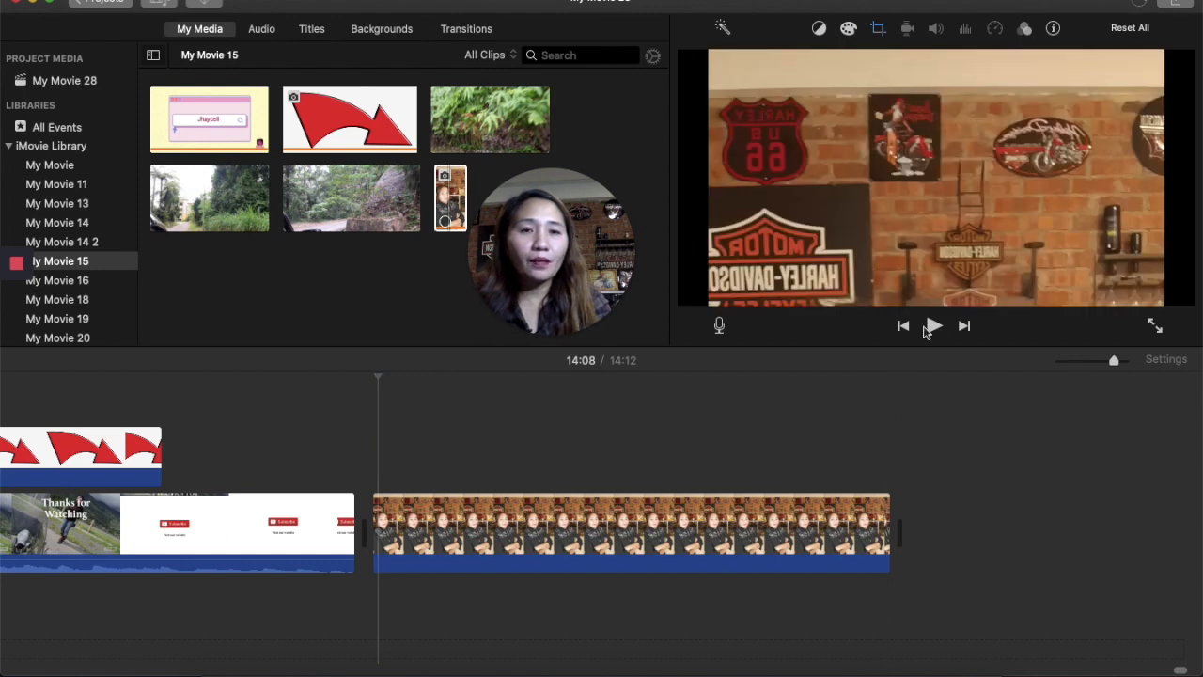
left_click(936, 325)
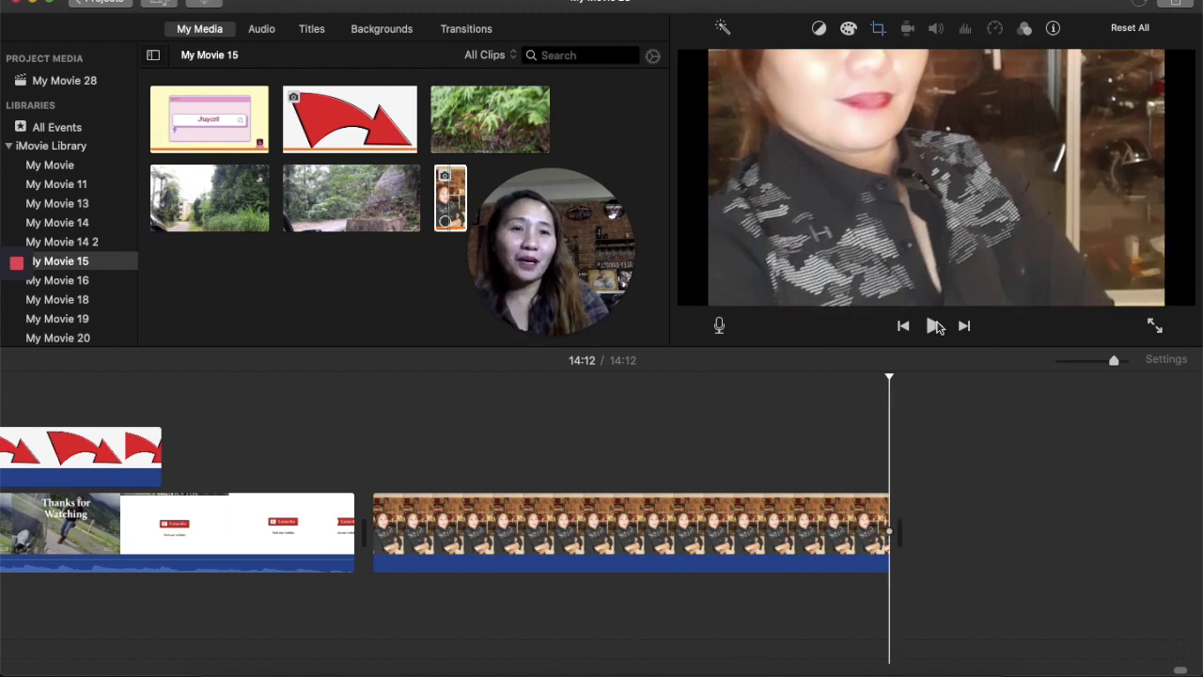
- Move the photo clip into the main storyline directly after the intro clip
left_click_drag(658, 531, 202, 410)
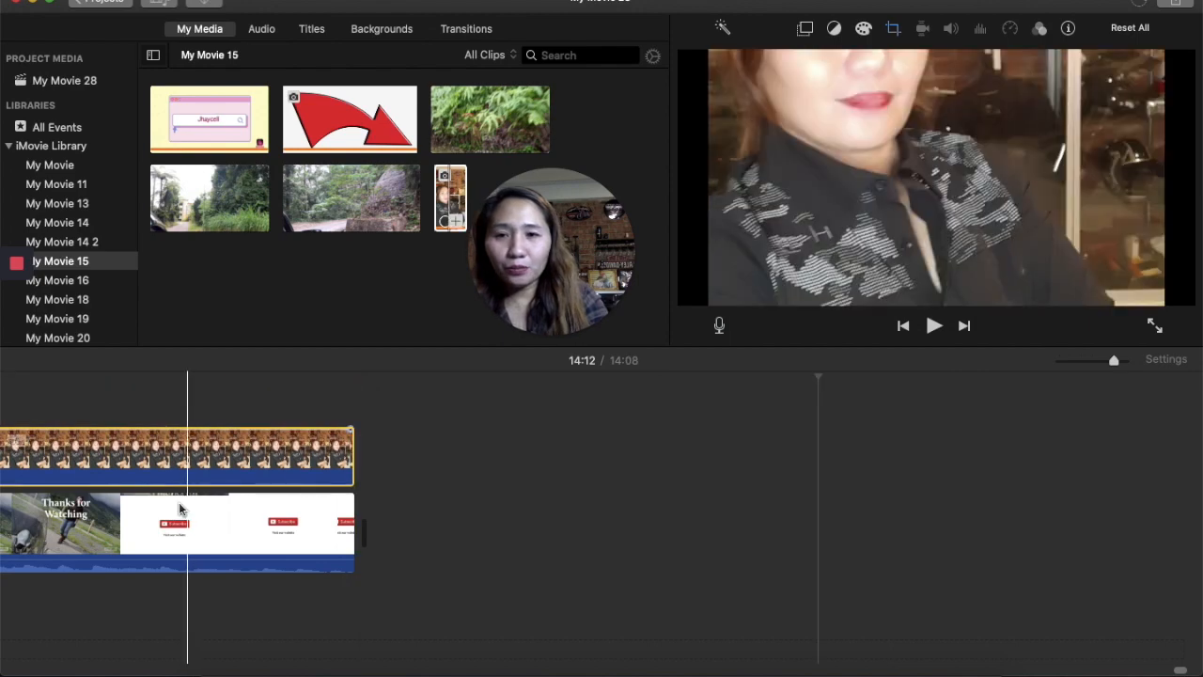
scroll(128, 532, "left", 10)
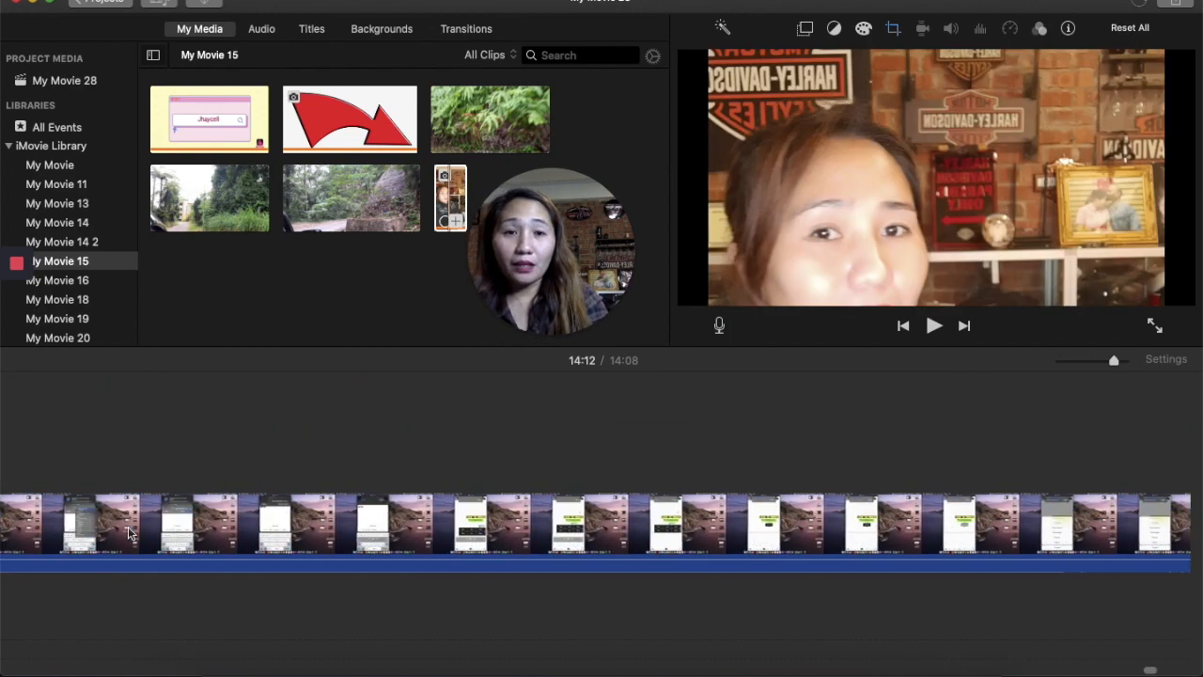
scroll(128, 532, "right", 10)
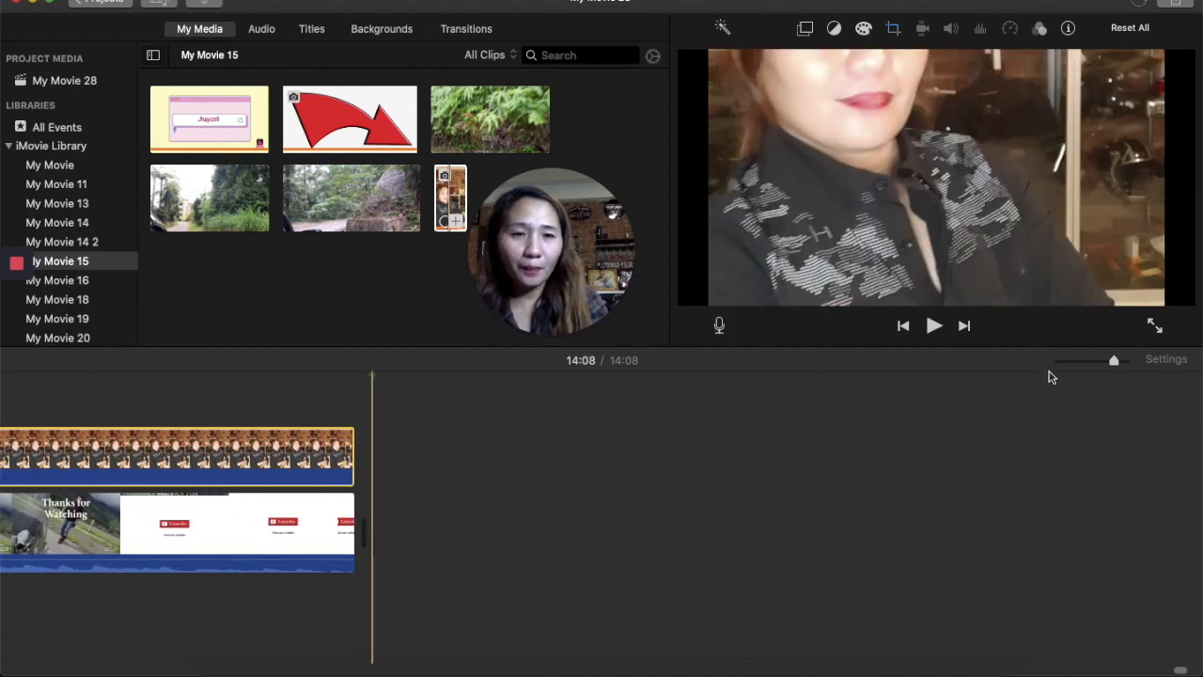
left_click(1061, 360)
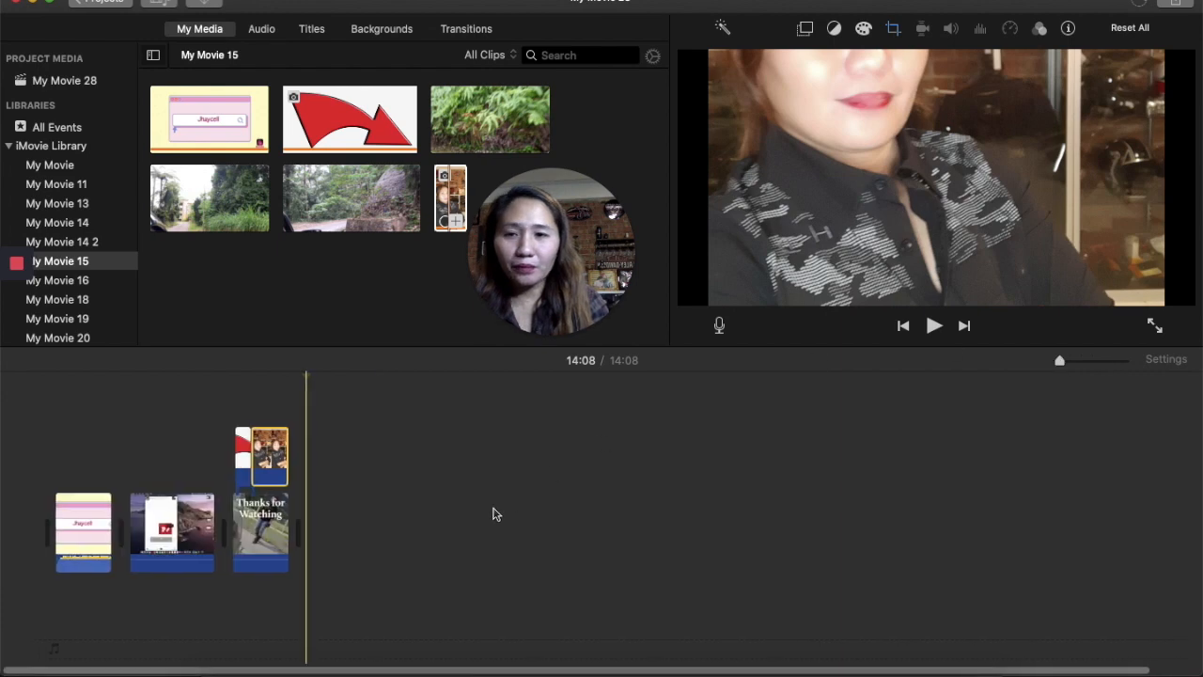
left_click_drag(259, 446, 103, 543)
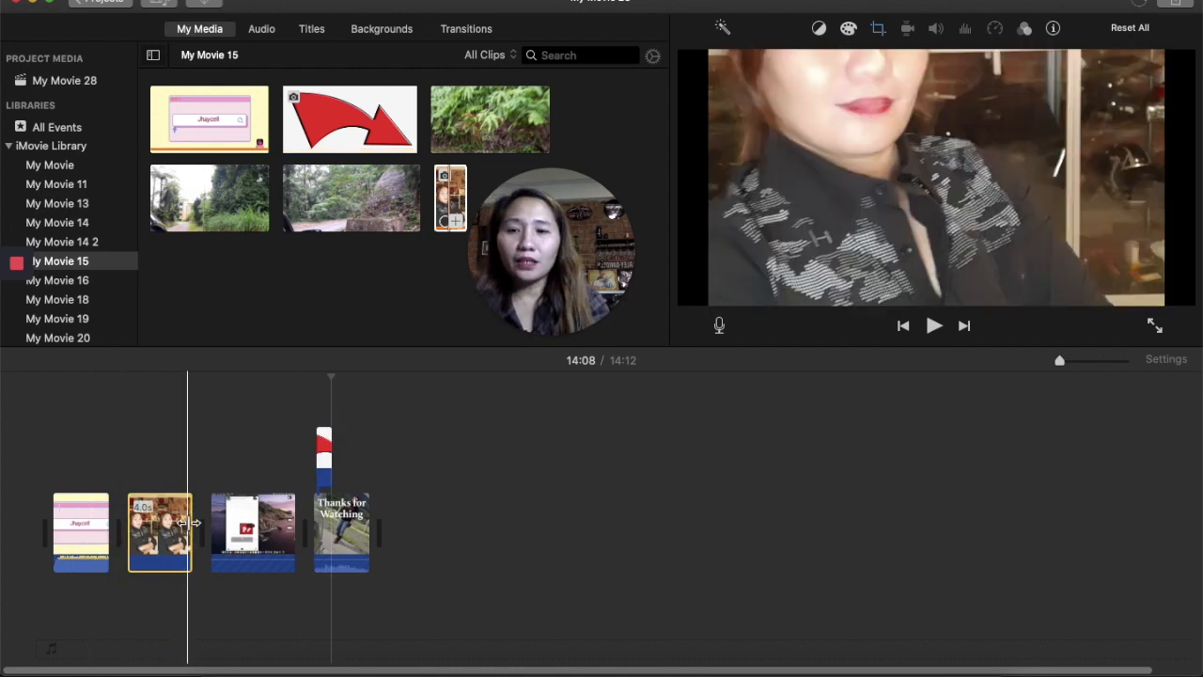
- Select the main screen recording clip and set its audio equalizer to Voice Enhance
left_click(249, 526)
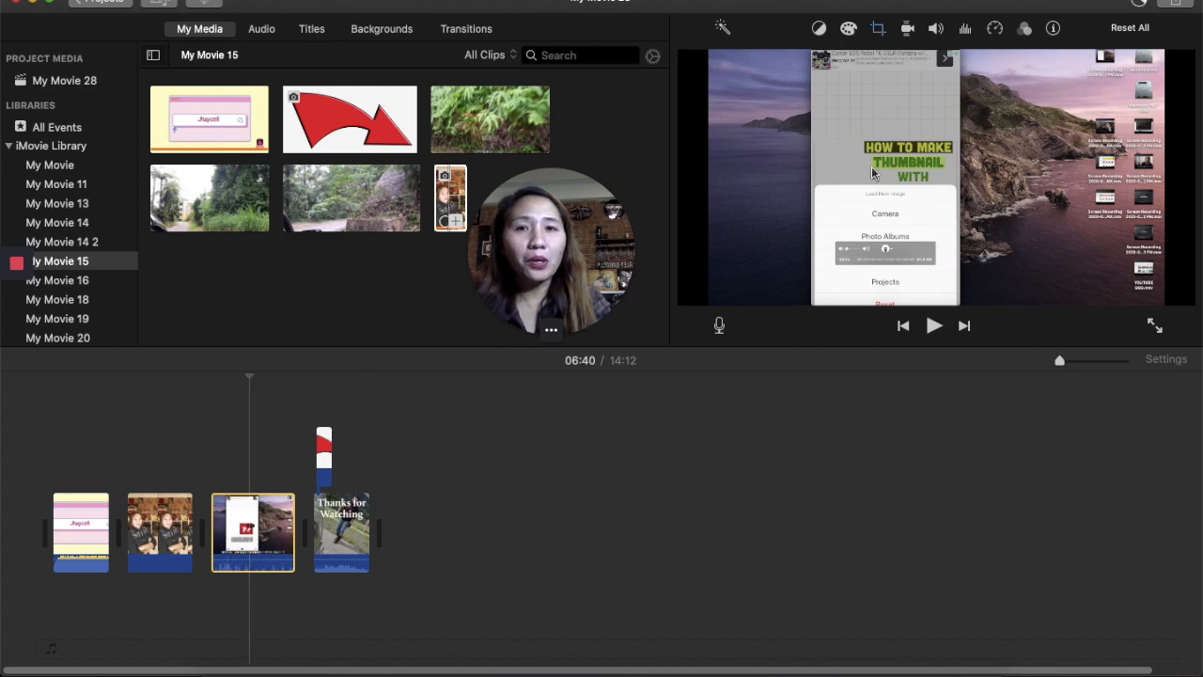
left_click(876, 31)
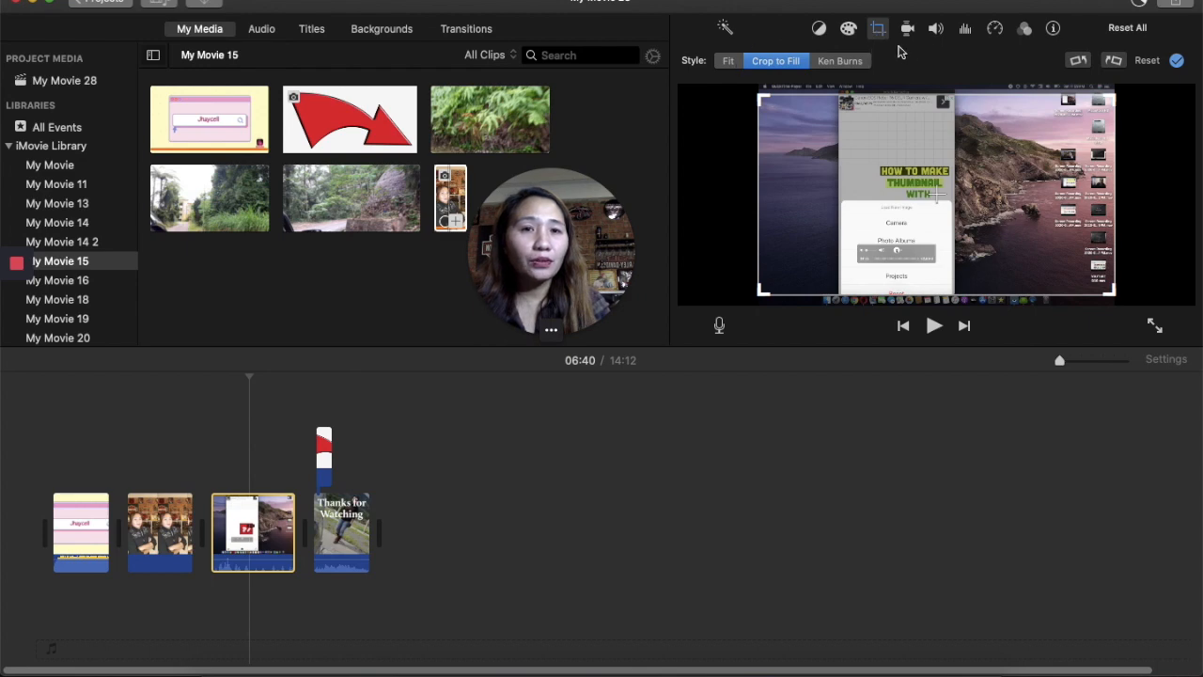
left_click(908, 30)
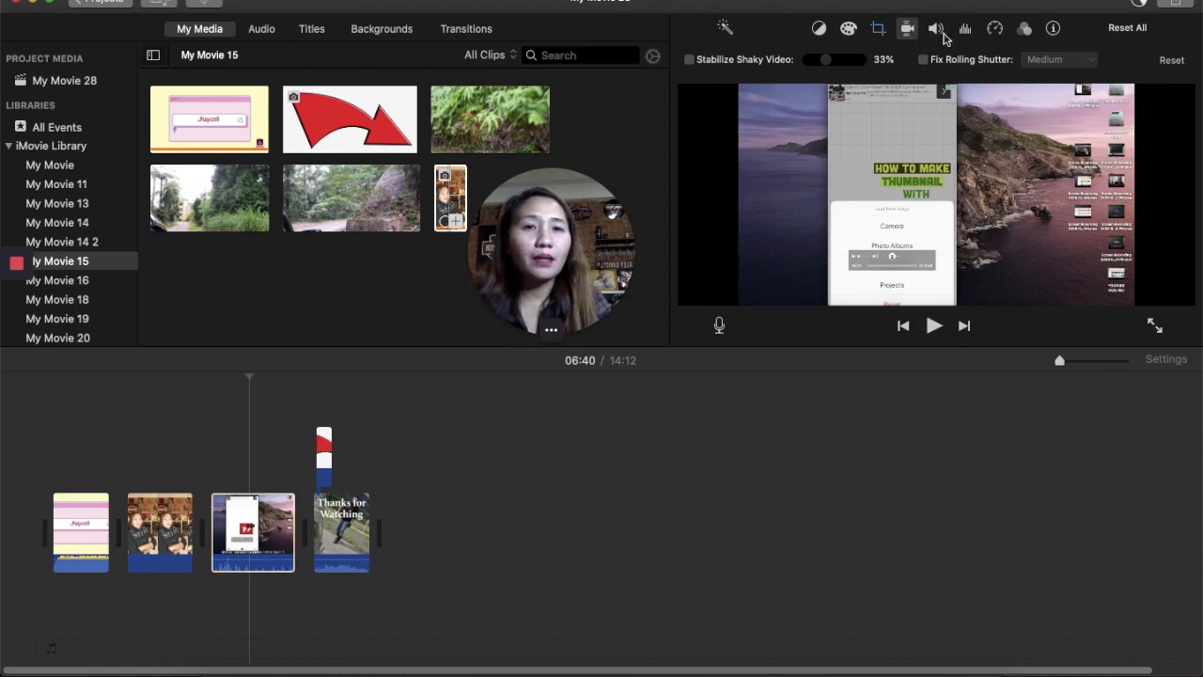
left_click(937, 31)
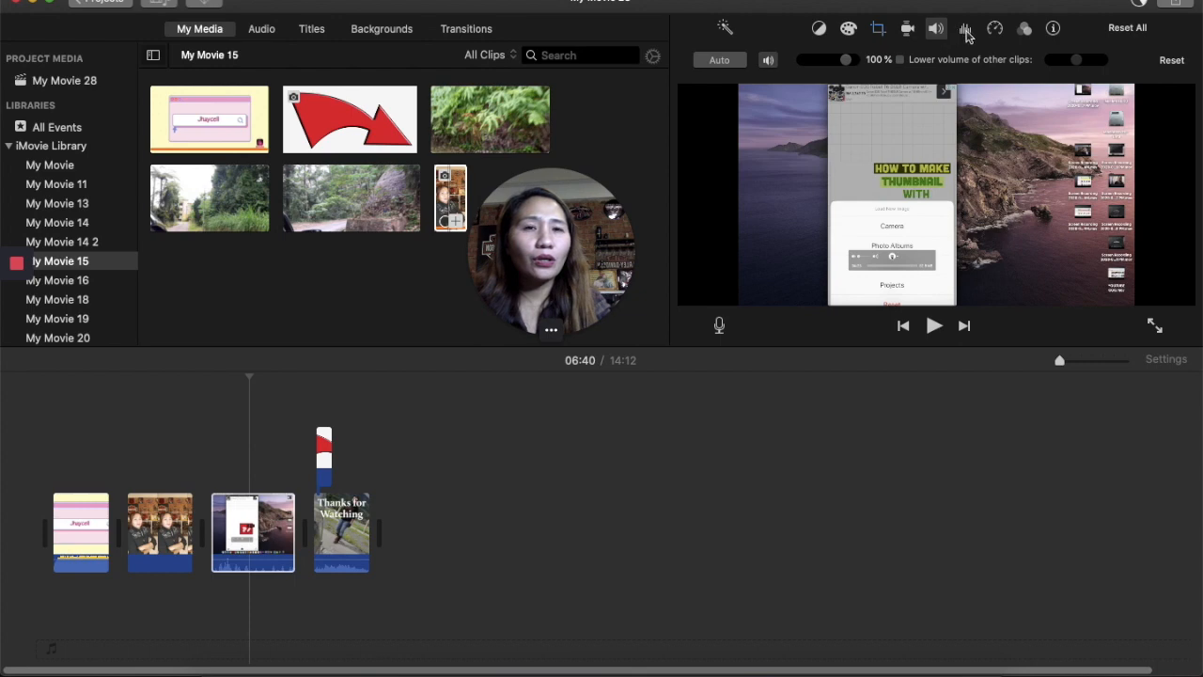
left_click(966, 31)
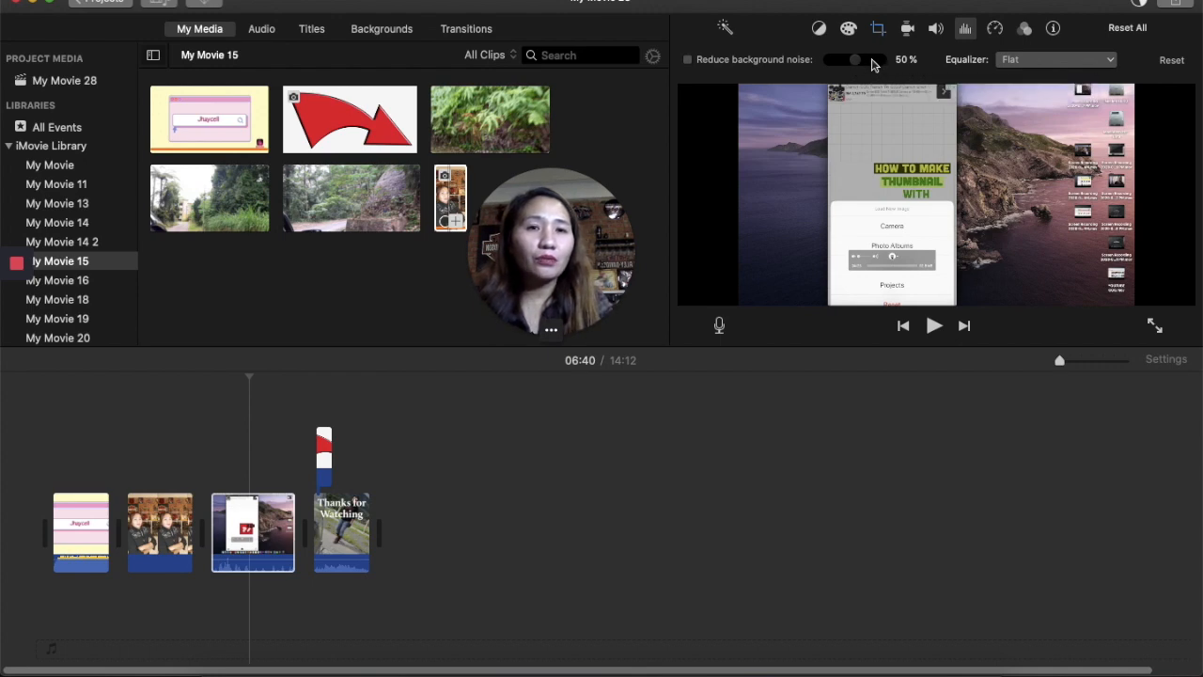
left_click(1043, 62)
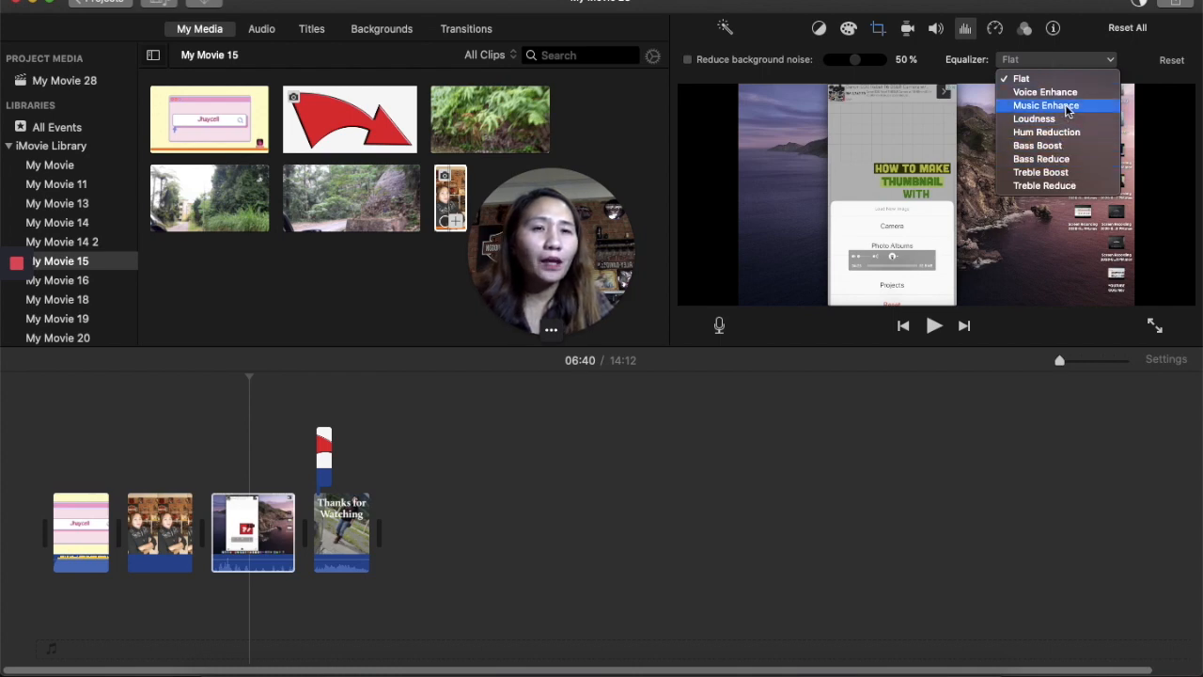
left_click(1063, 92)
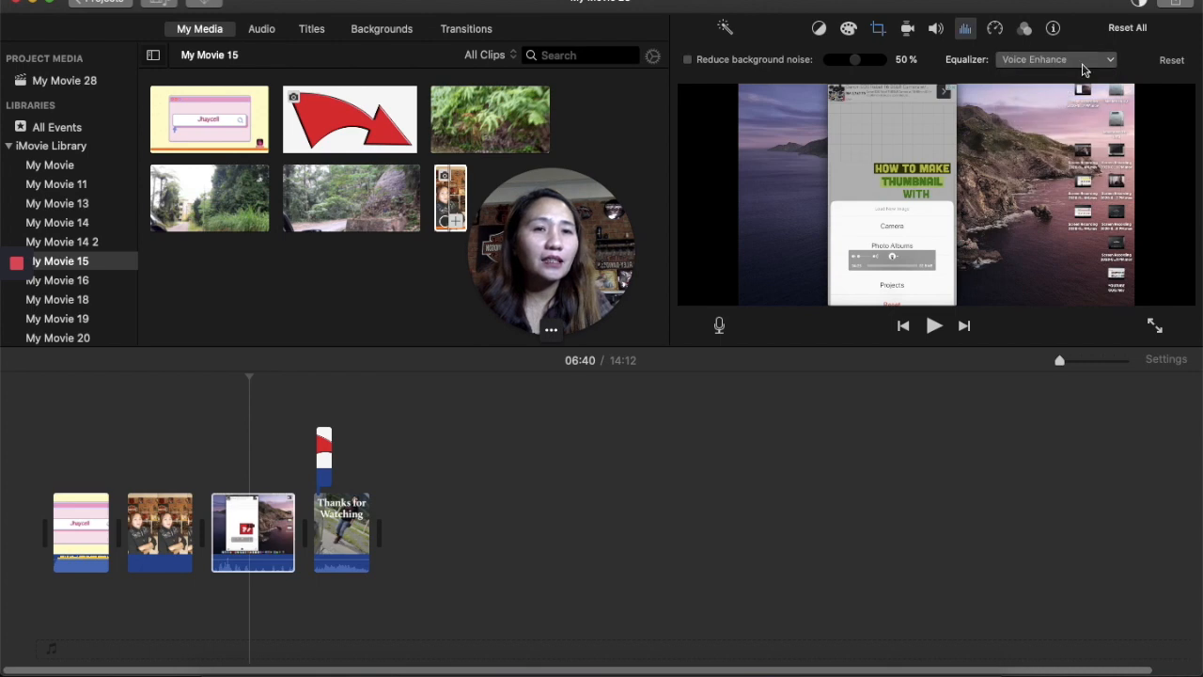
- Play the main recording and inspect its clip filter and clip info settings
left_click(934, 326)
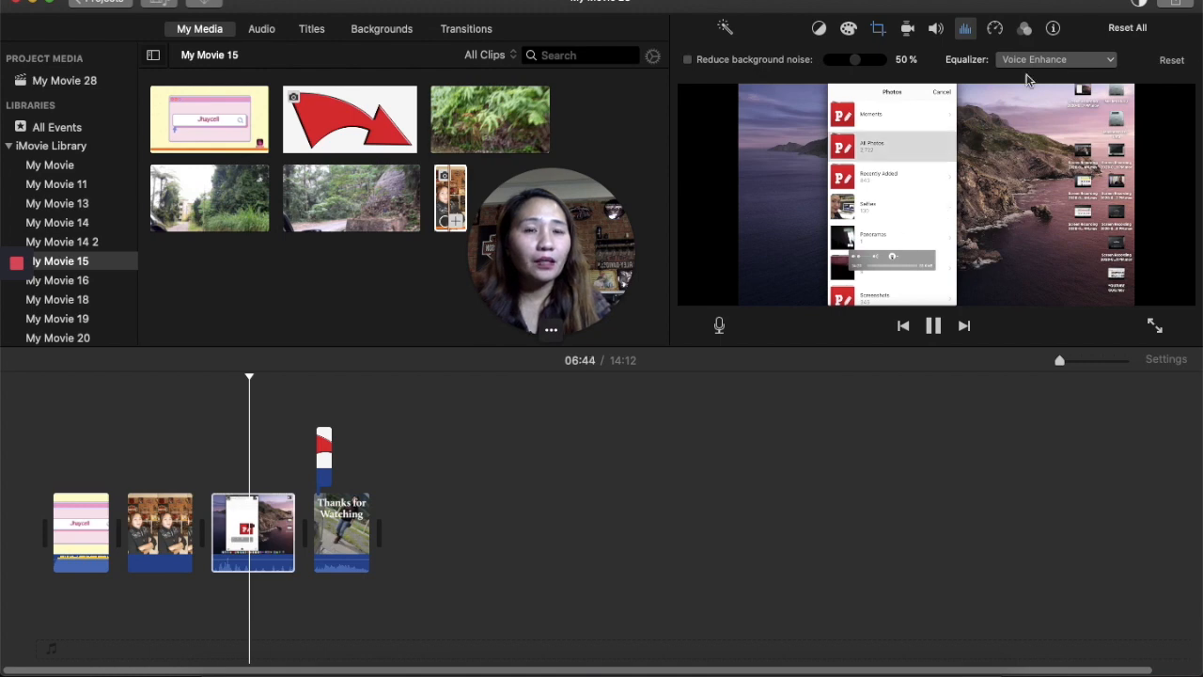
left_click(1028, 34)
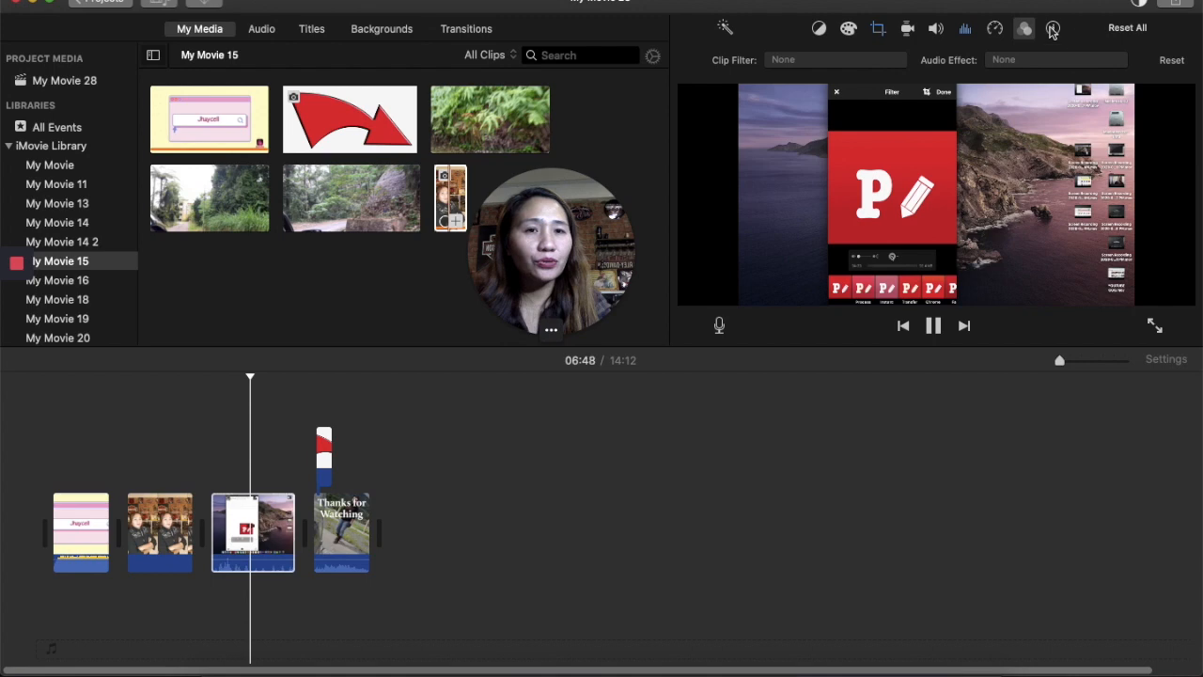
left_click(1054, 30)
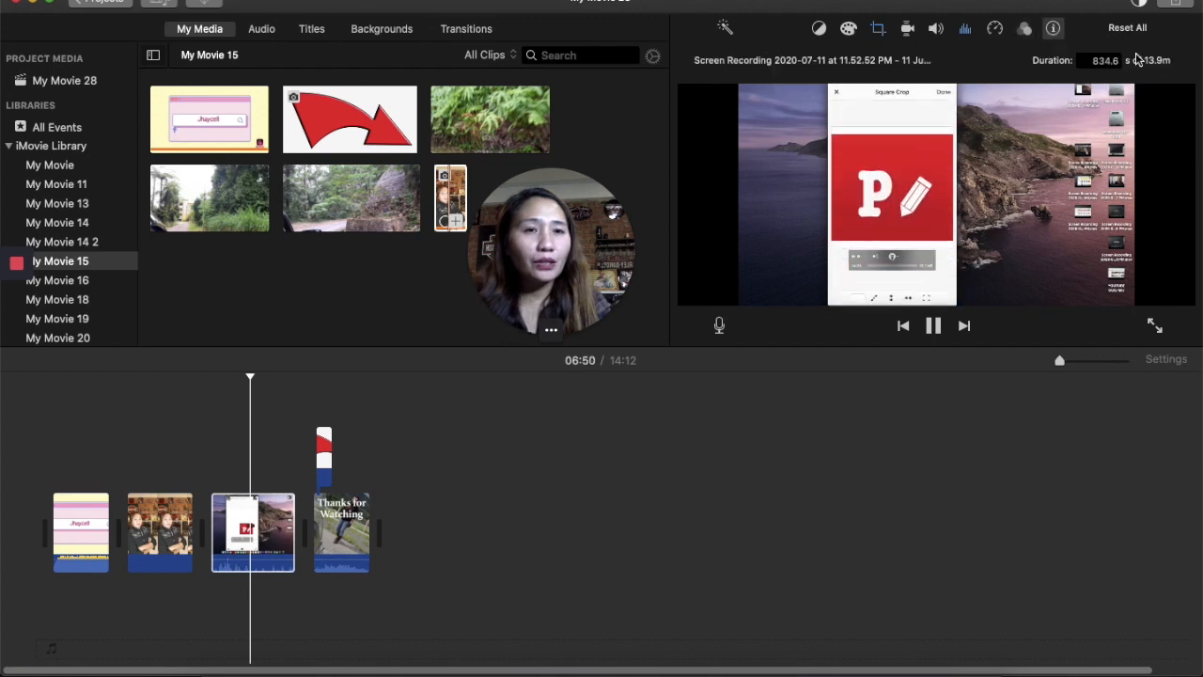
left_click(870, 555)
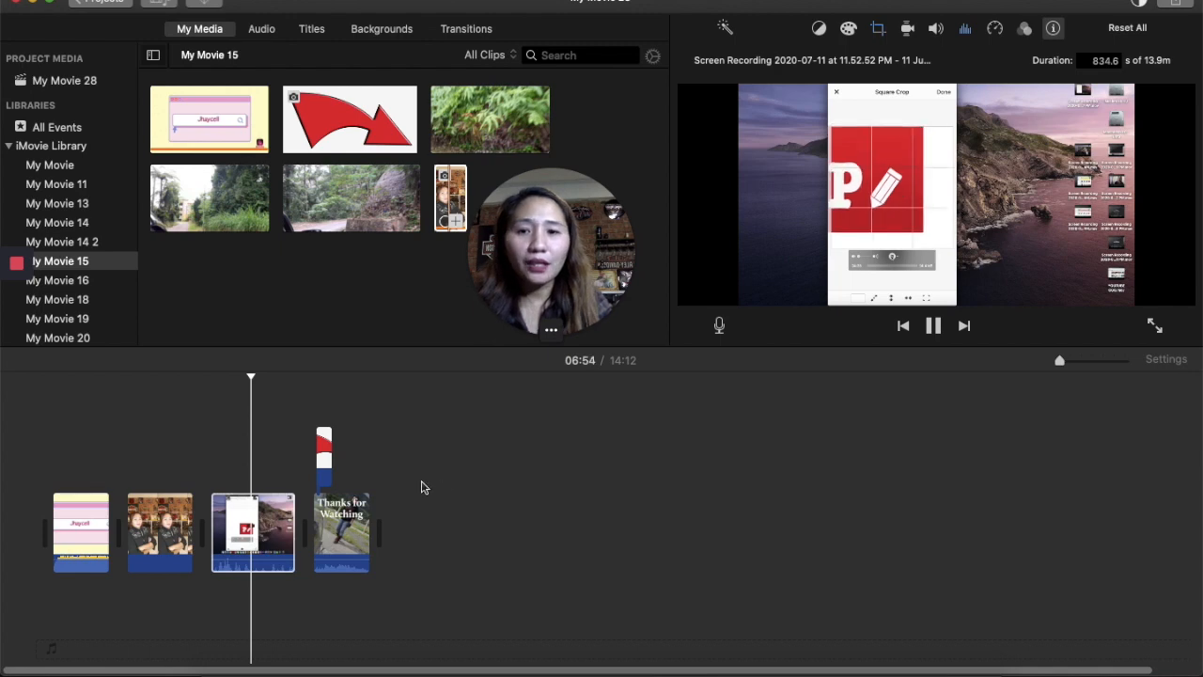
left_click(243, 455)
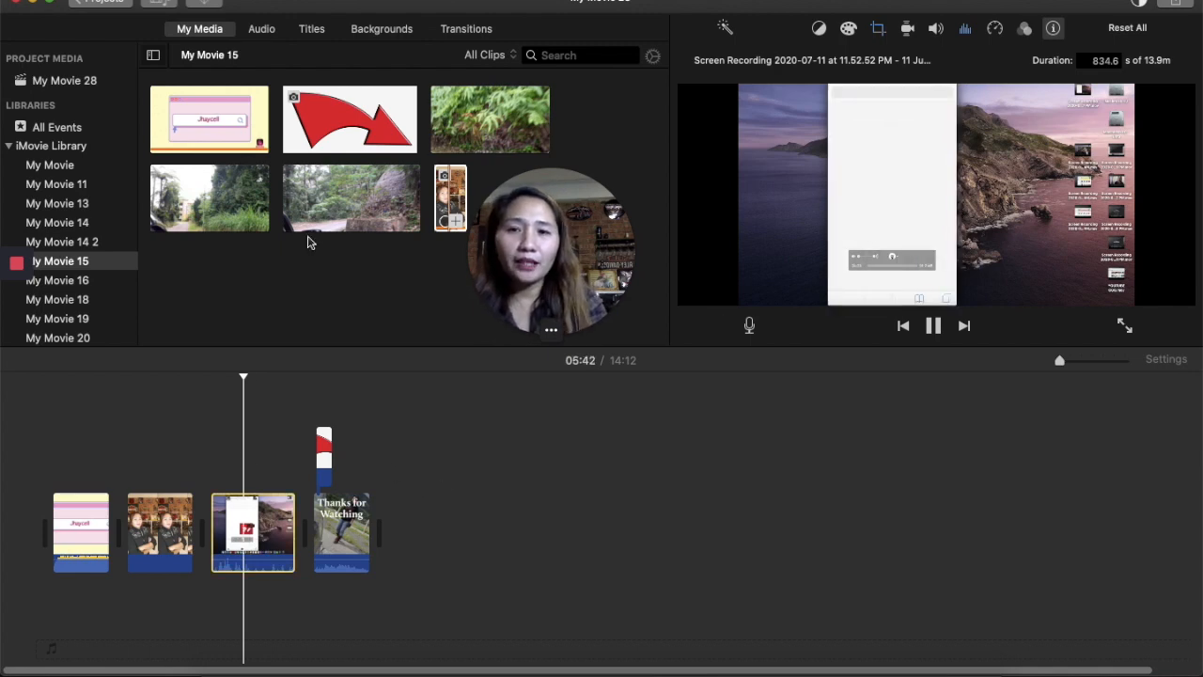
- Add a short range of the forest road video as an overlay above the start of the main recording, and play it
left_click(321, 207)
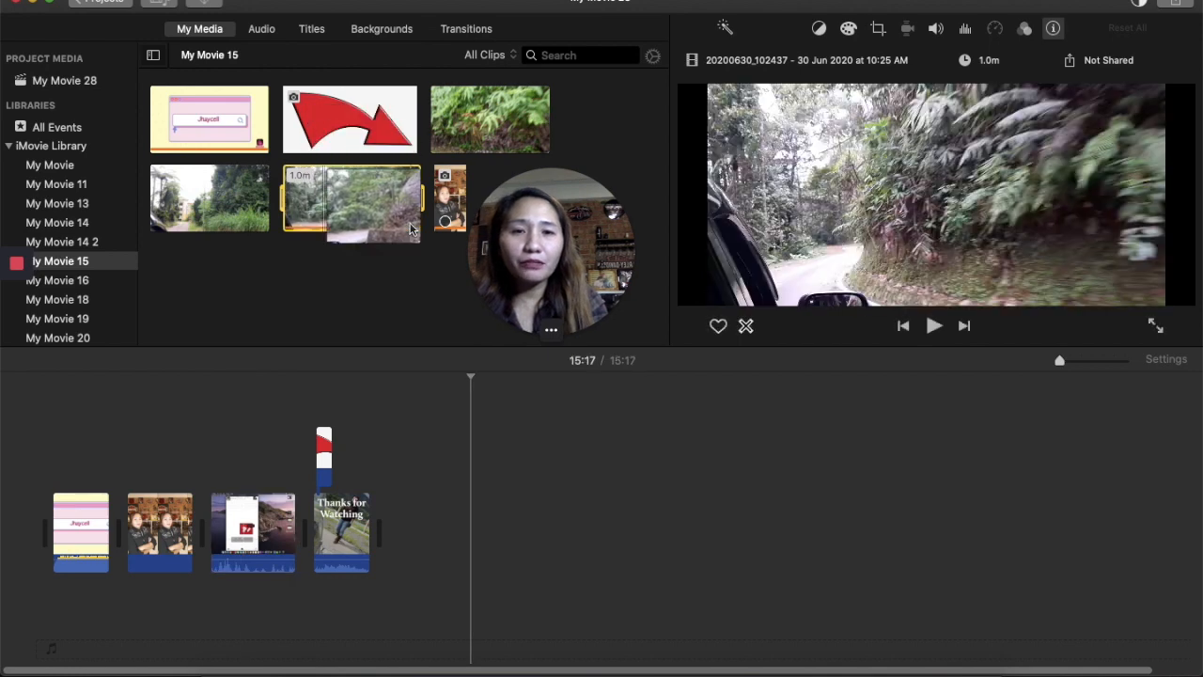
left_click(409, 223)
left_click_drag(424, 532, 261, 457)
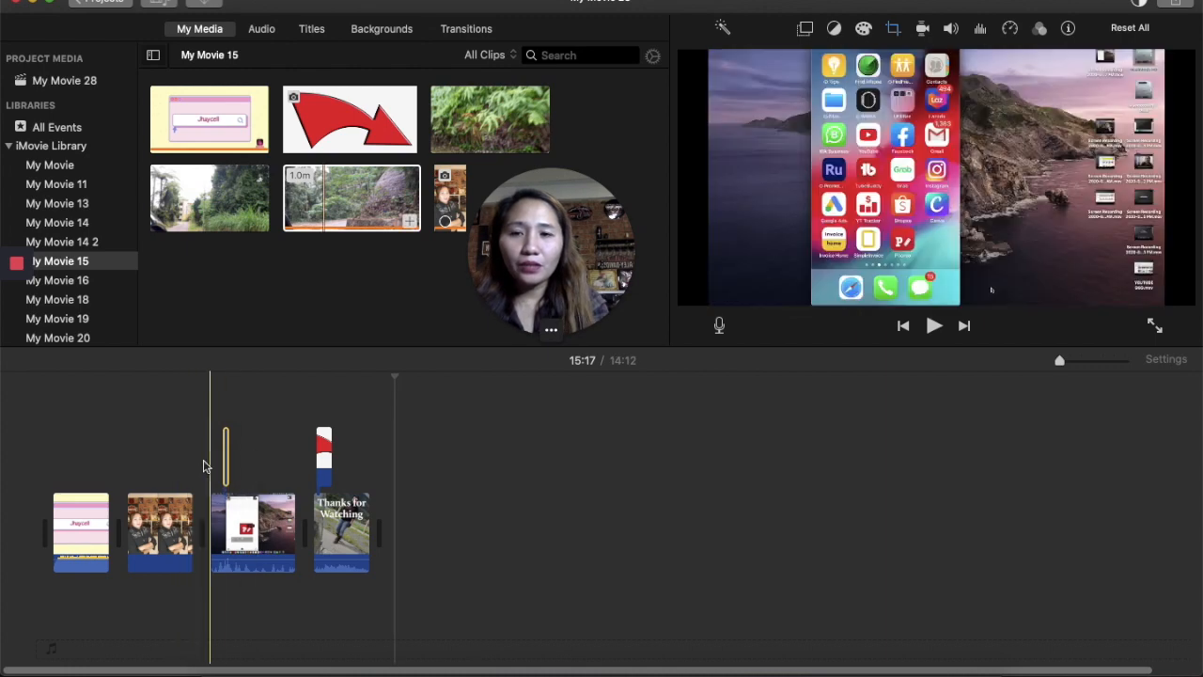
left_click(207, 464)
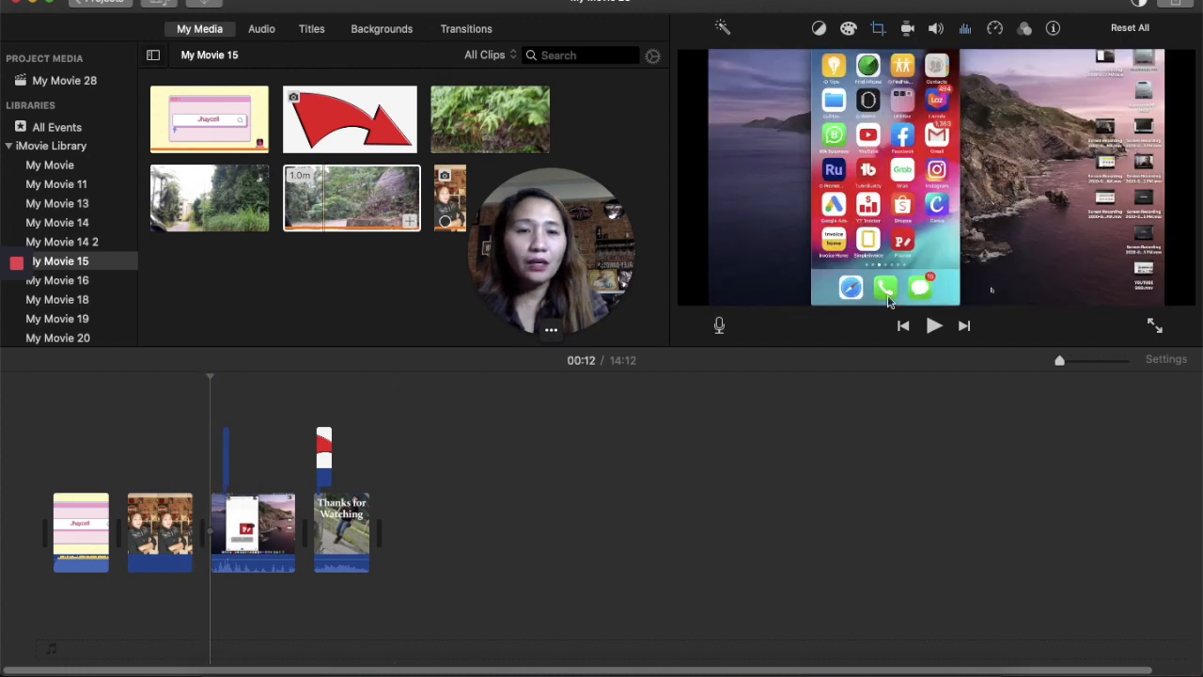
left_click(933, 326)
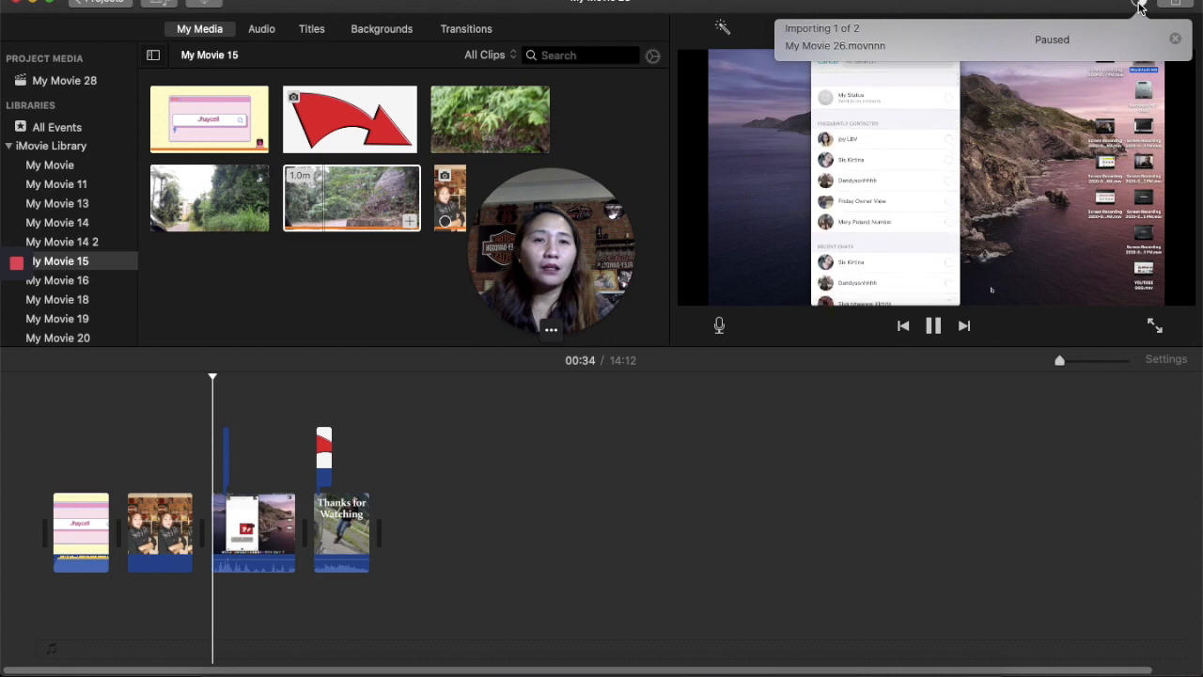
left_click(1175, 40)
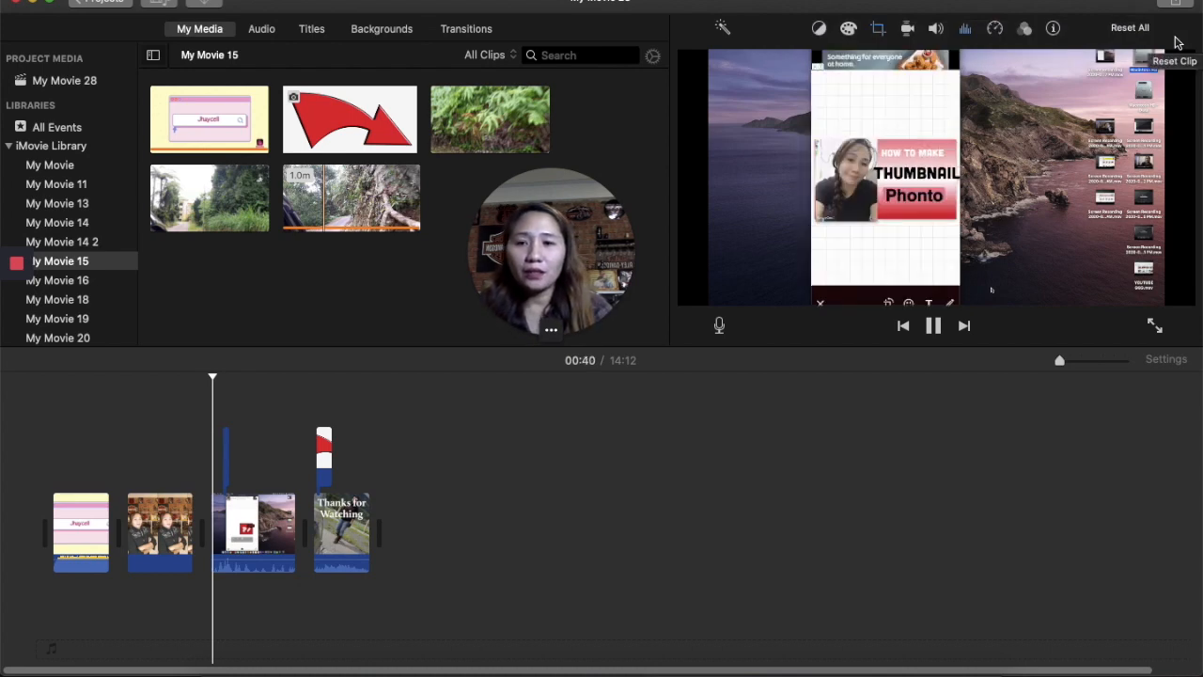
left_click(218, 457)
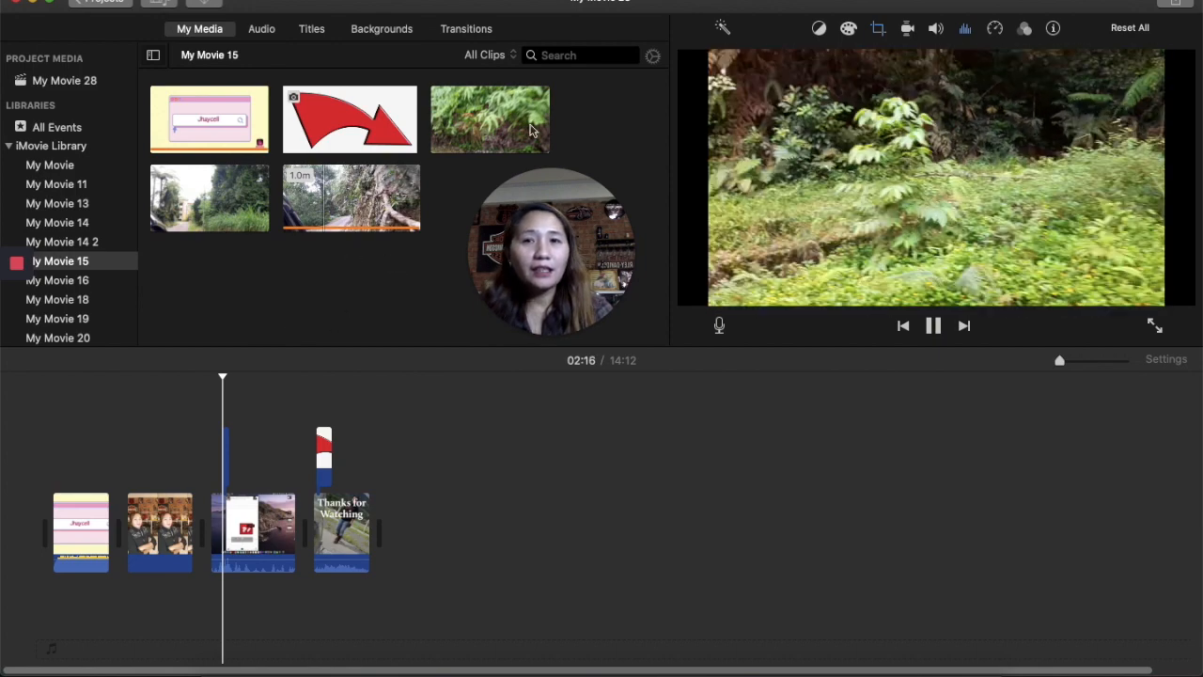
- Browse the music tracks in the Audio library
left_click(273, 31)
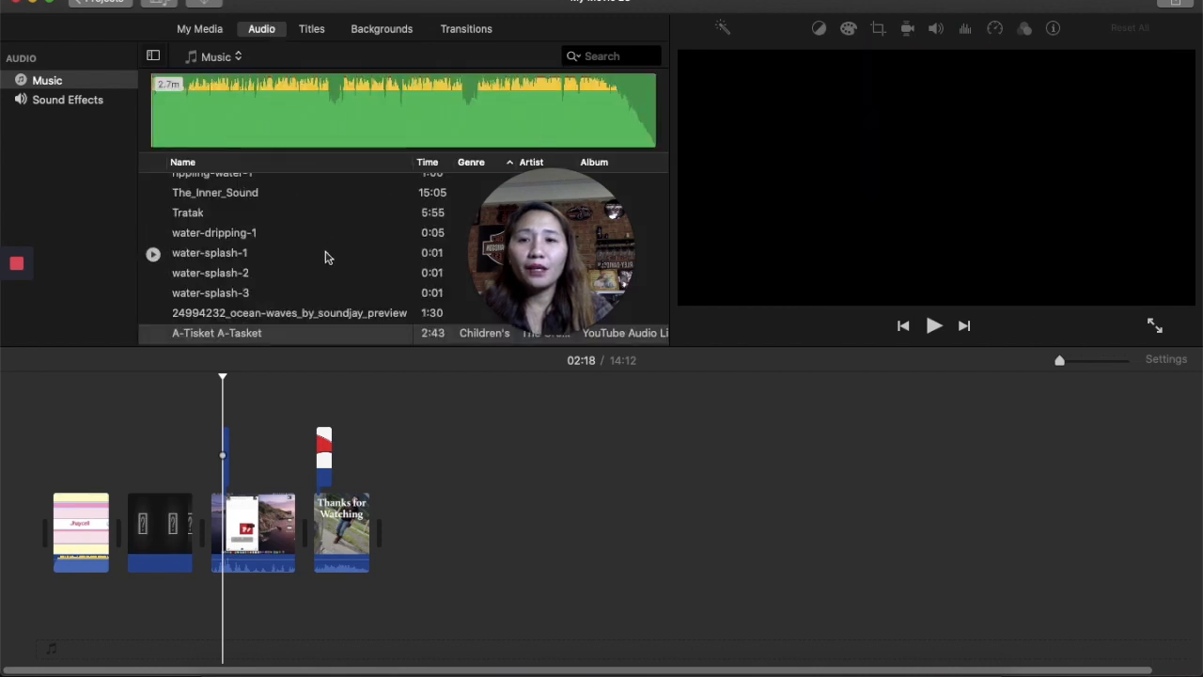
scroll(327, 256, "up", 5)
scroll(327, 256, "up", 2)
scroll(215, 258, "down", 1)
scroll(215, 258, "down", 10)
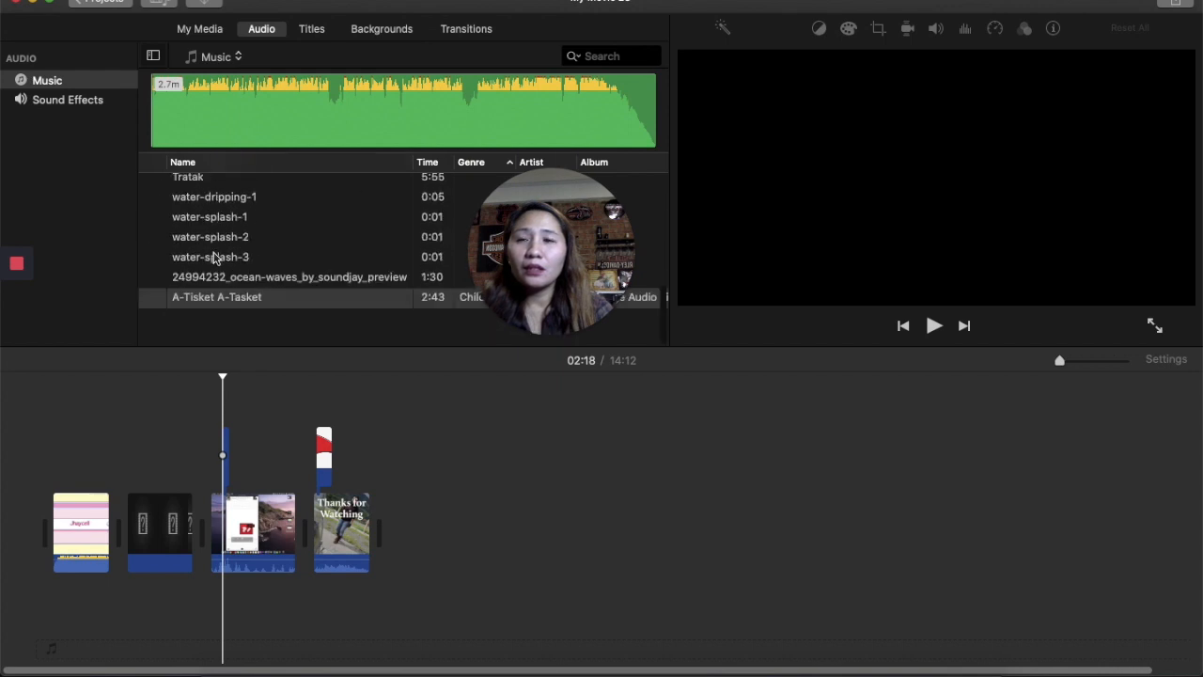
scroll(215, 259, "up", 10)
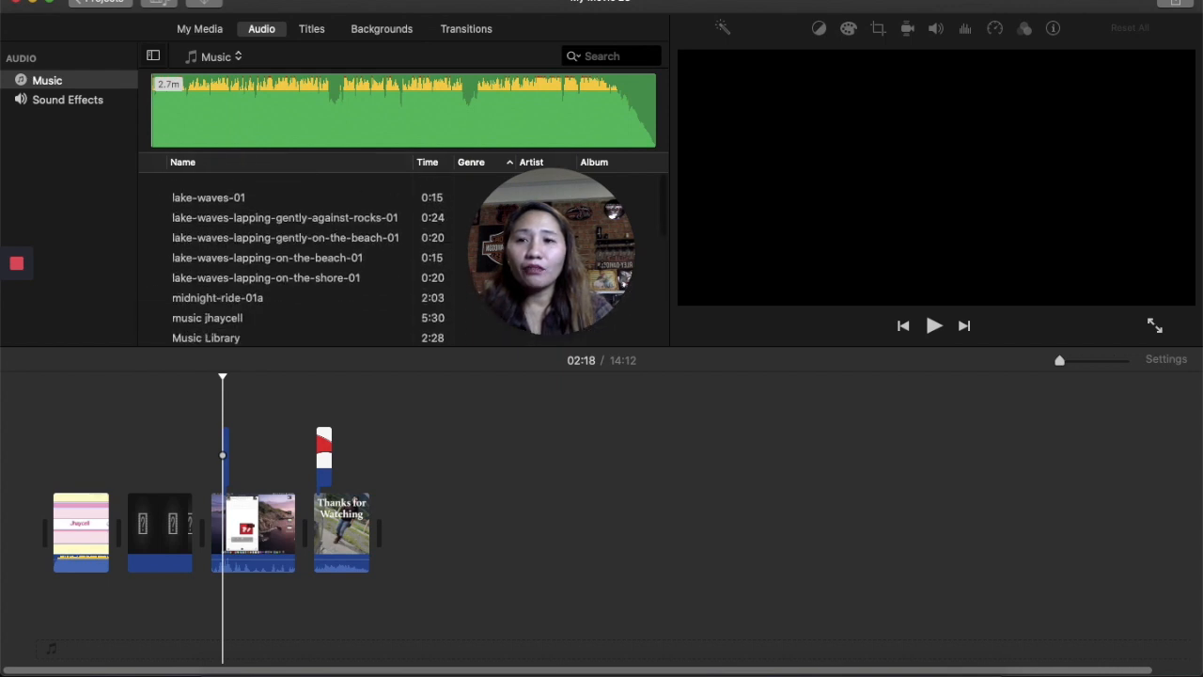
- Open the Import Media window and browse the Desktop and home folders for media files
left_click(105, 0)
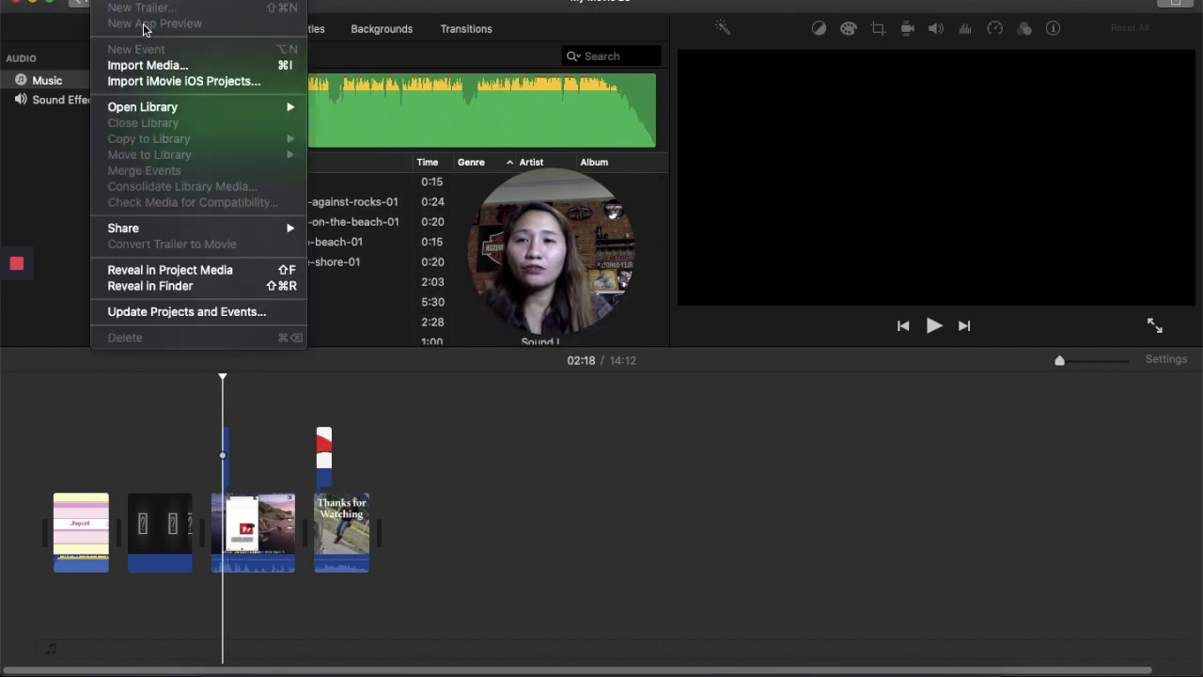
left_click(212, 66)
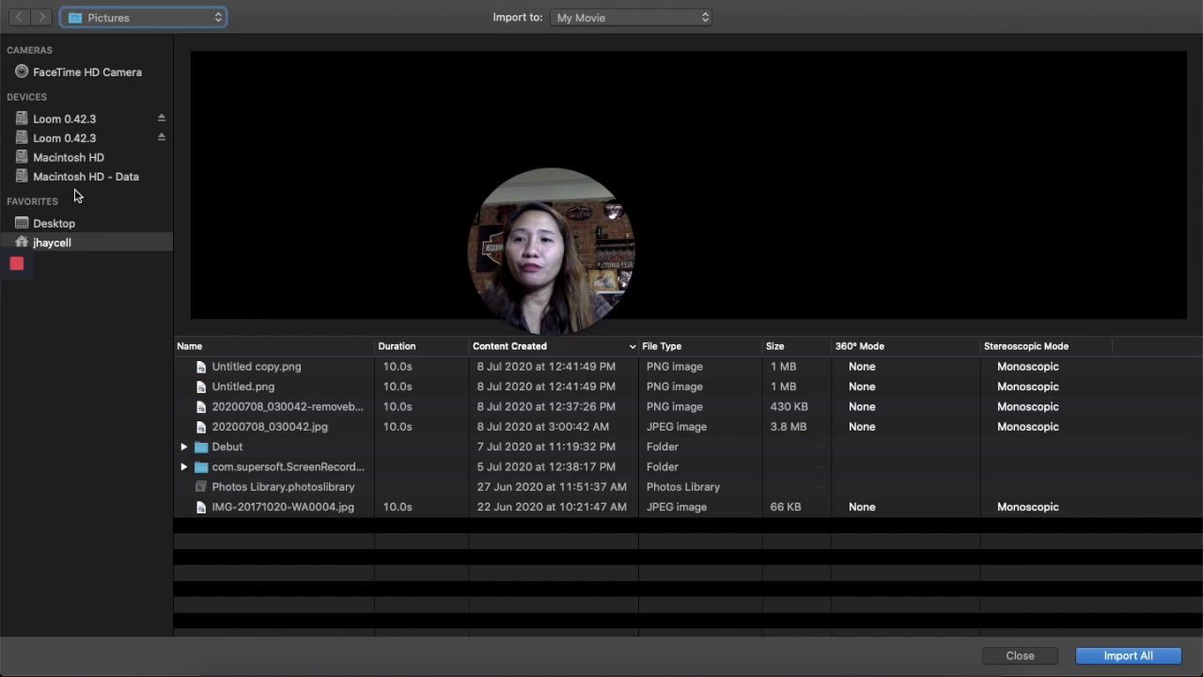
left_click(75, 224)
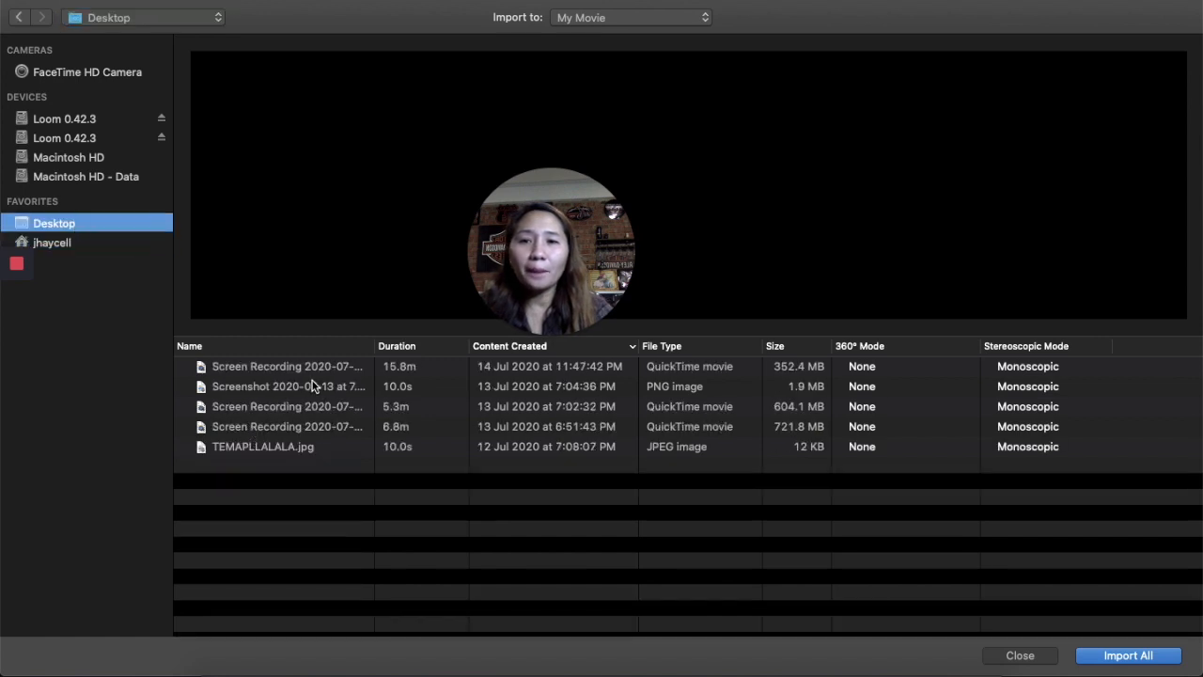
left_click(104, 242)
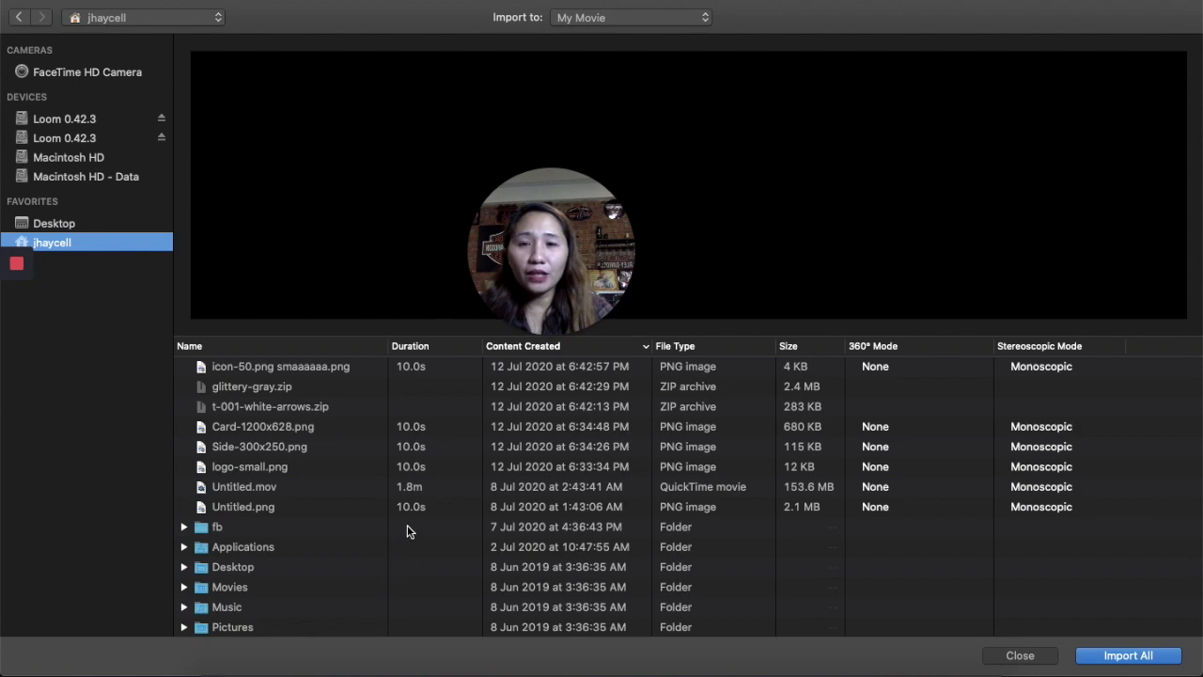
scroll(408, 528, "down", 15)
scroll(408, 530, "down", 5)
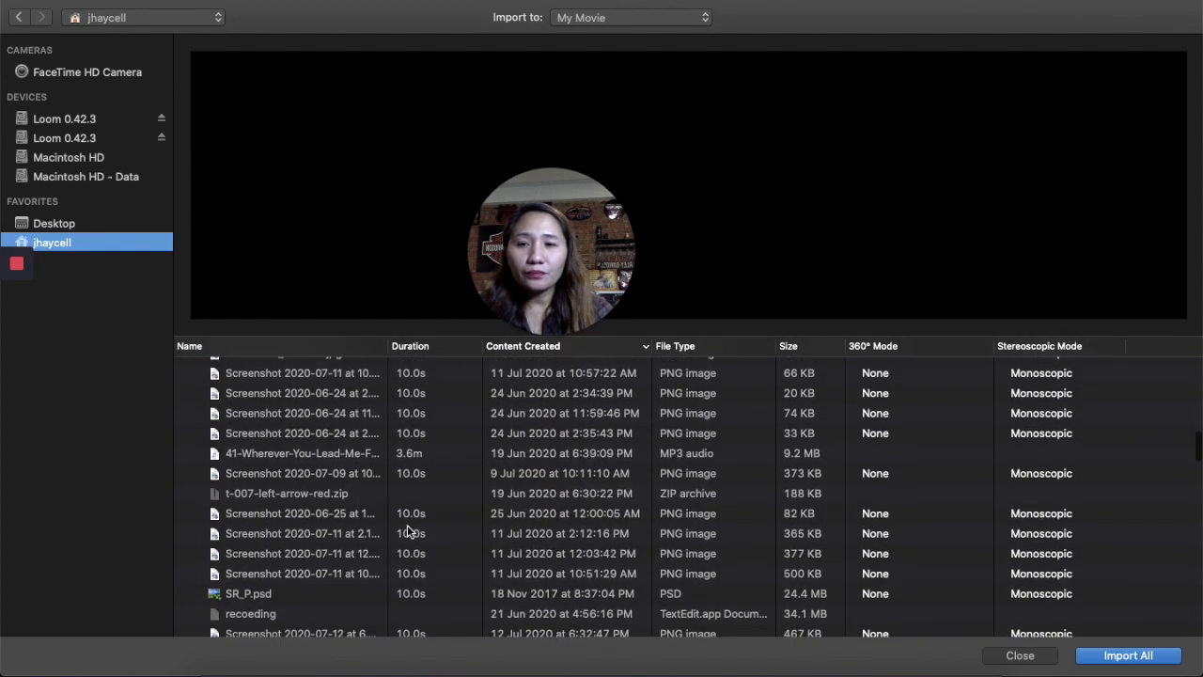
scroll(407, 531, "down", 7)
scroll(407, 531, "down", 10)
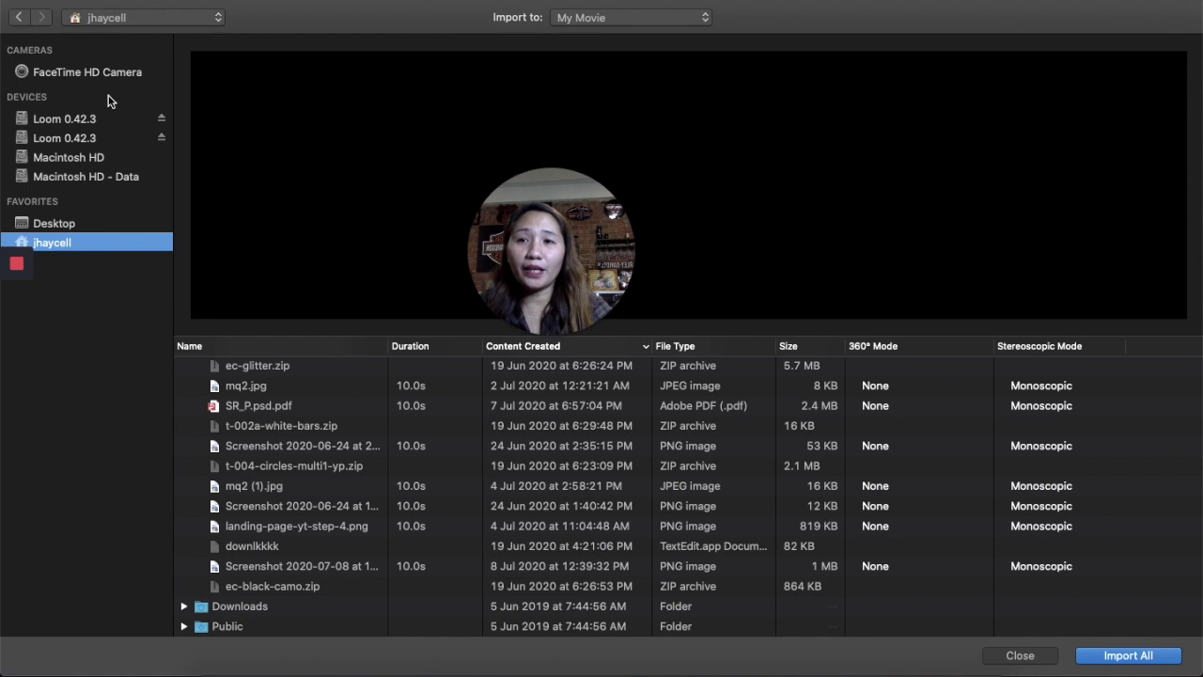
left_click(81, 223)
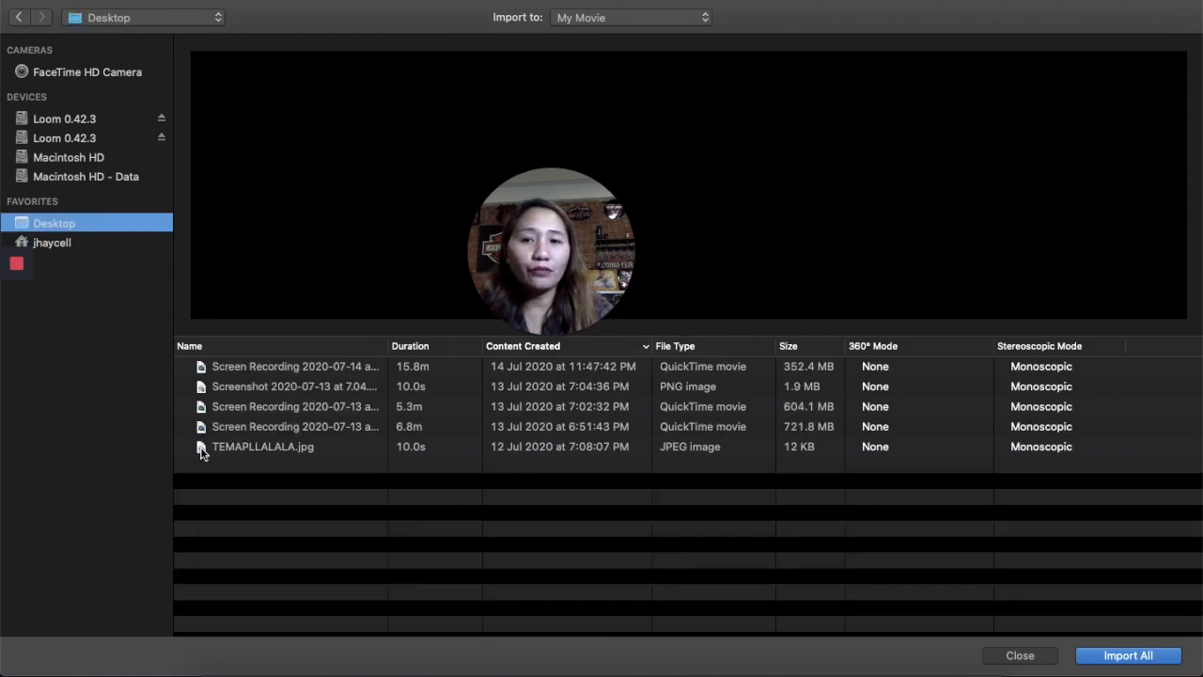
left_click(62, 242)
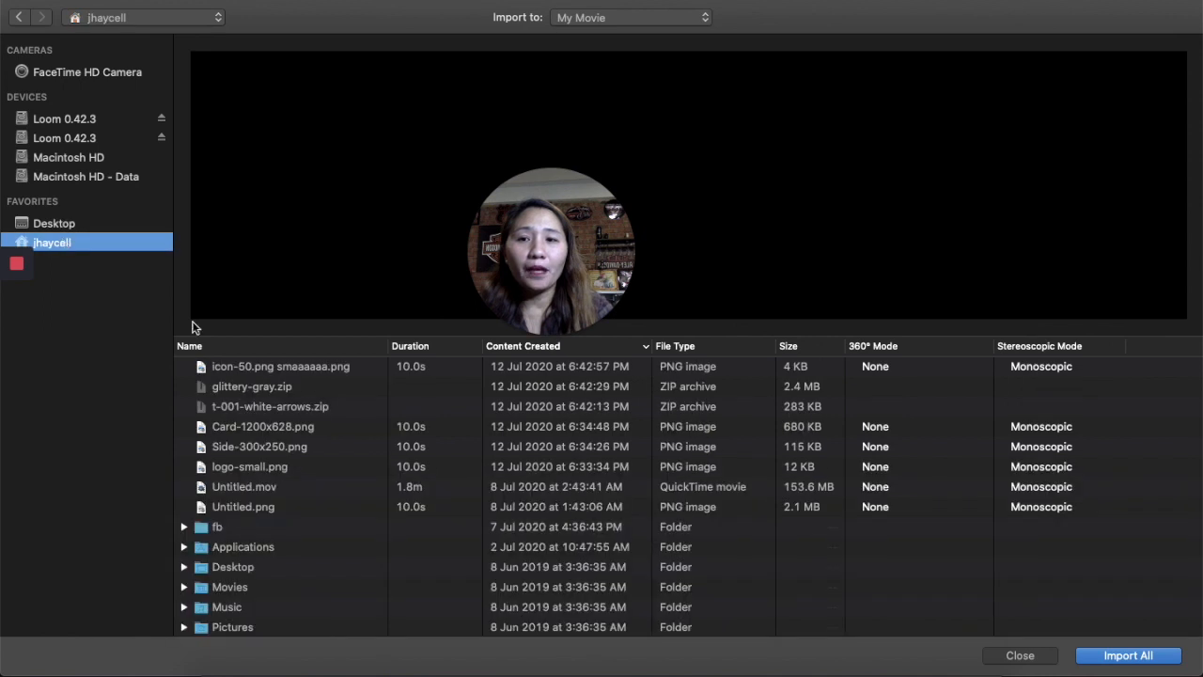
scroll(280, 459, "down", 2)
scroll(285, 463, "down", 2)
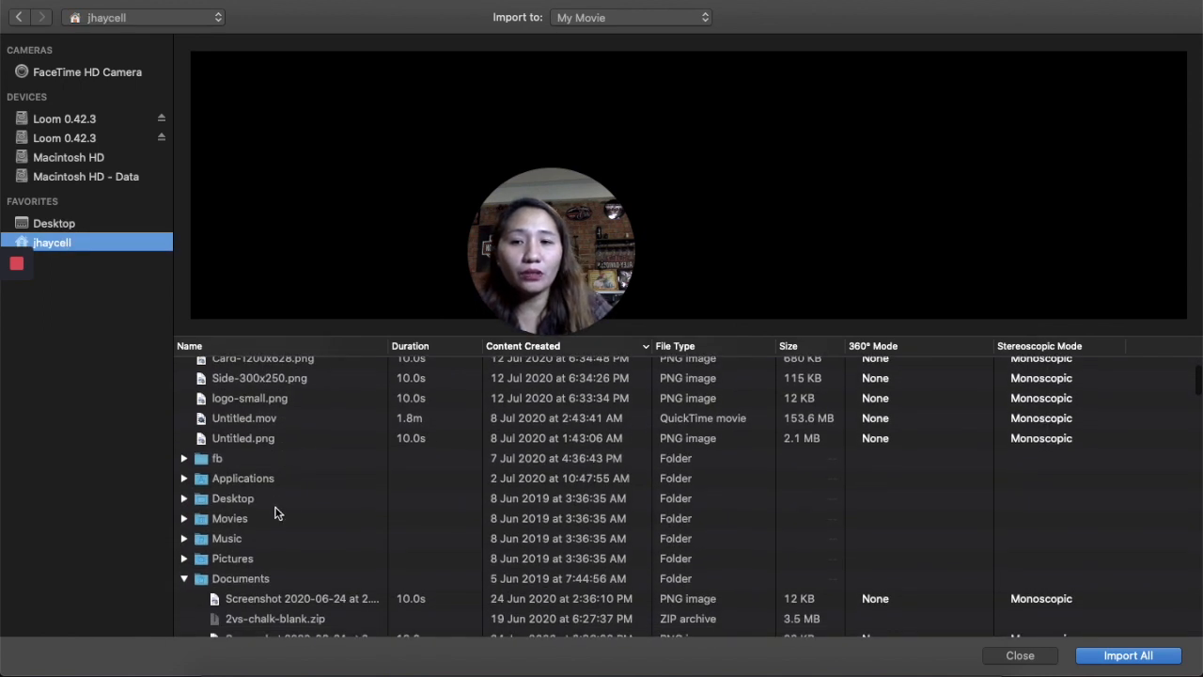
left_click(274, 496)
double_click(275, 496)
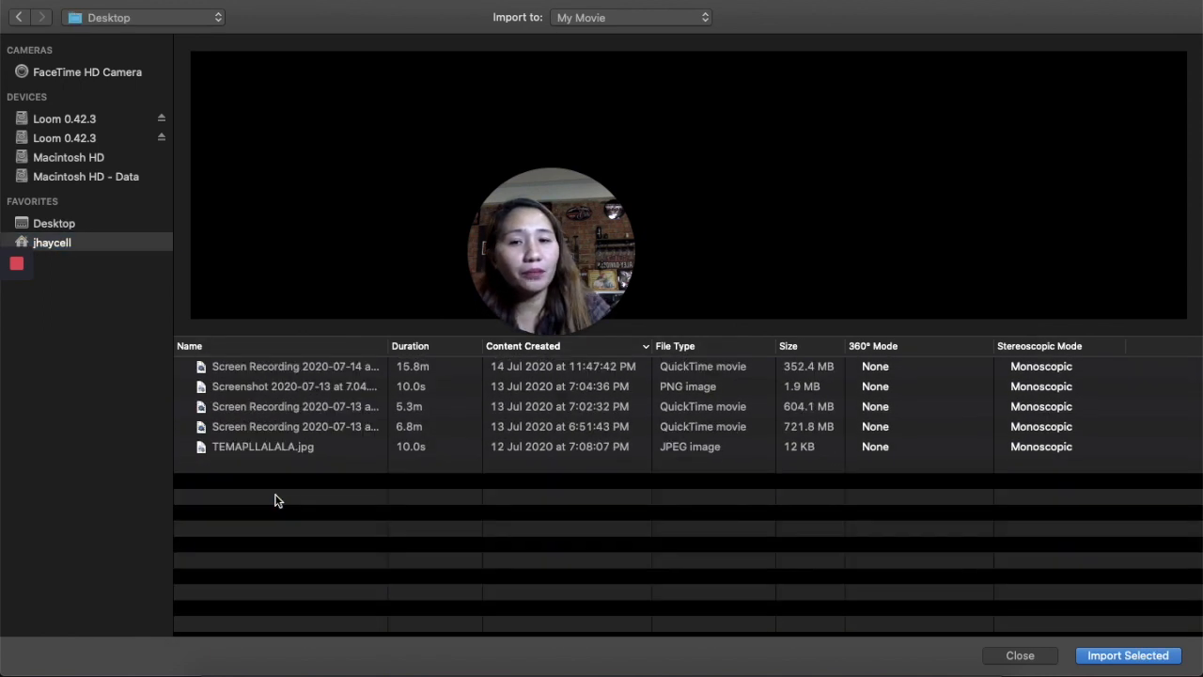
left_click(156, 243)
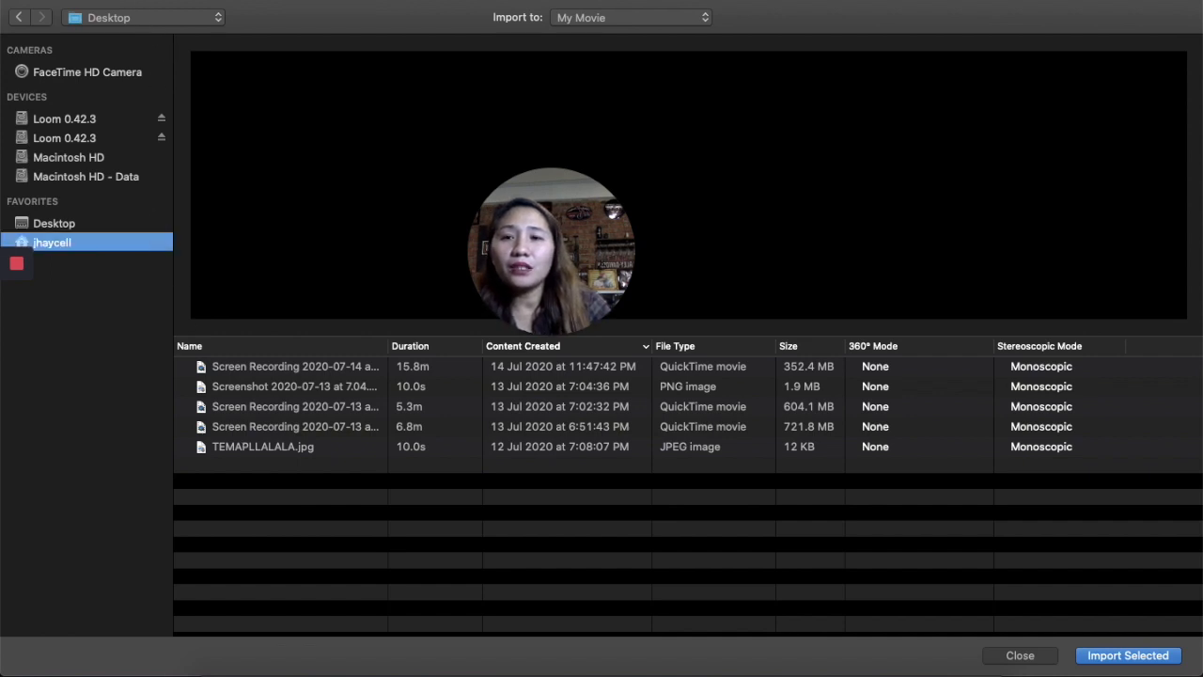
- Reopen the Import Media window so media is imported into My Movie 15
left_click(108, 1)
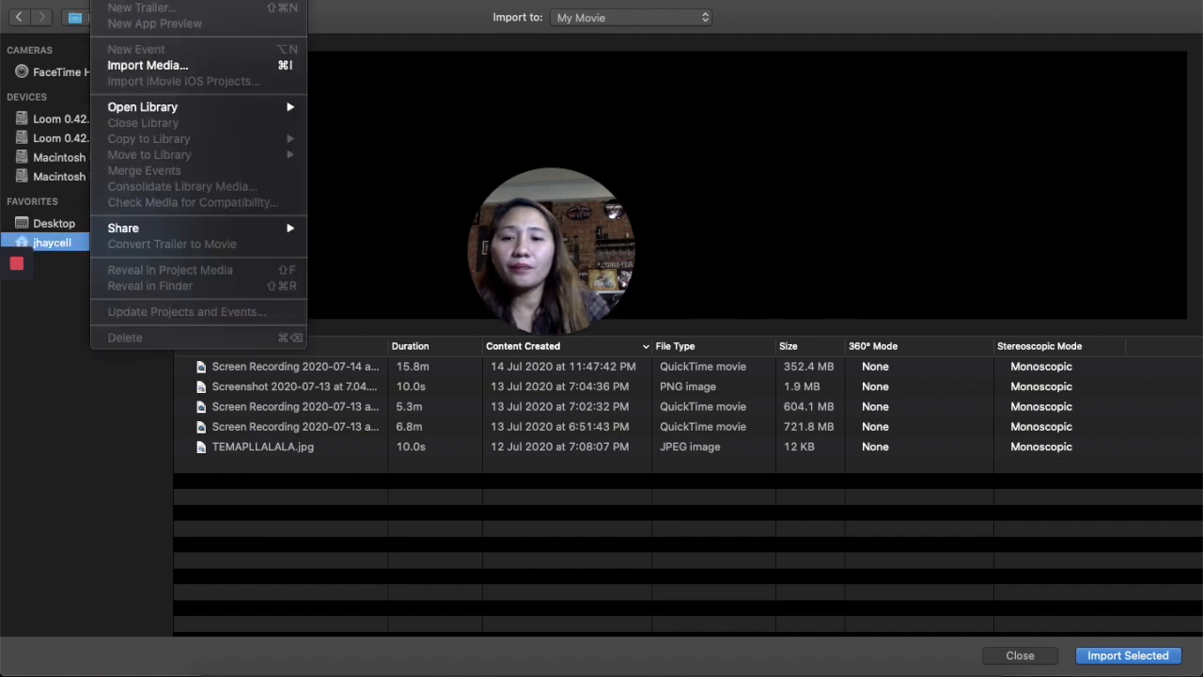
left_click(159, 67)
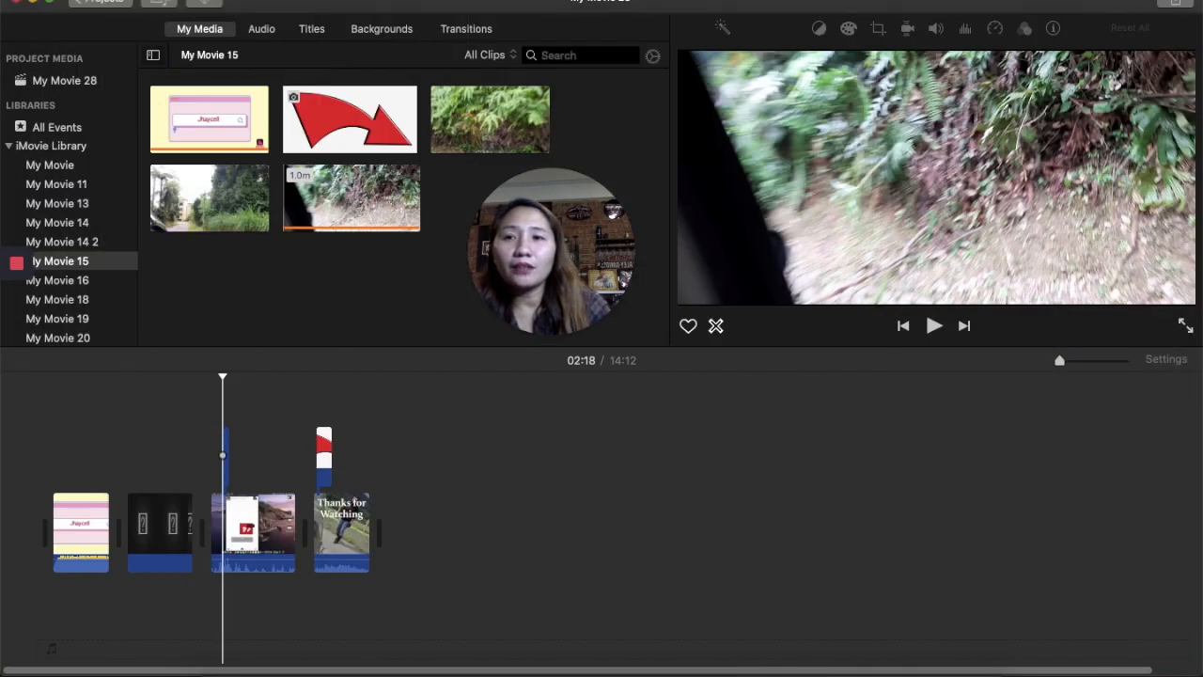
left_click(107, 1)
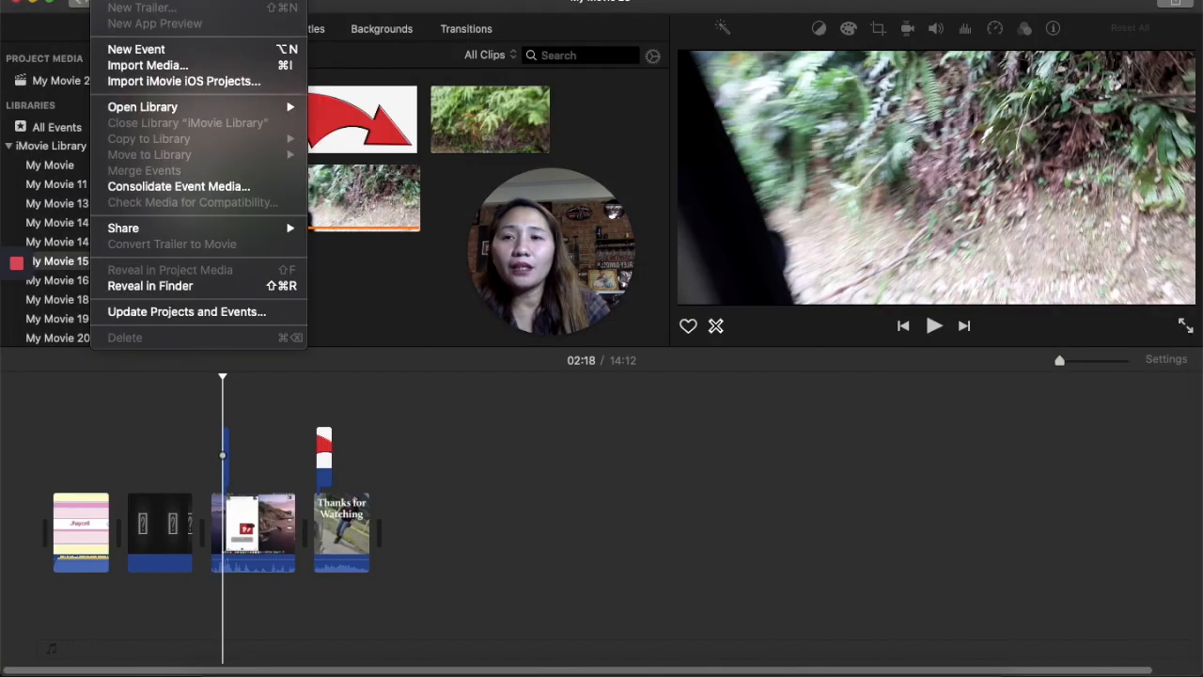
left_click(180, 67)
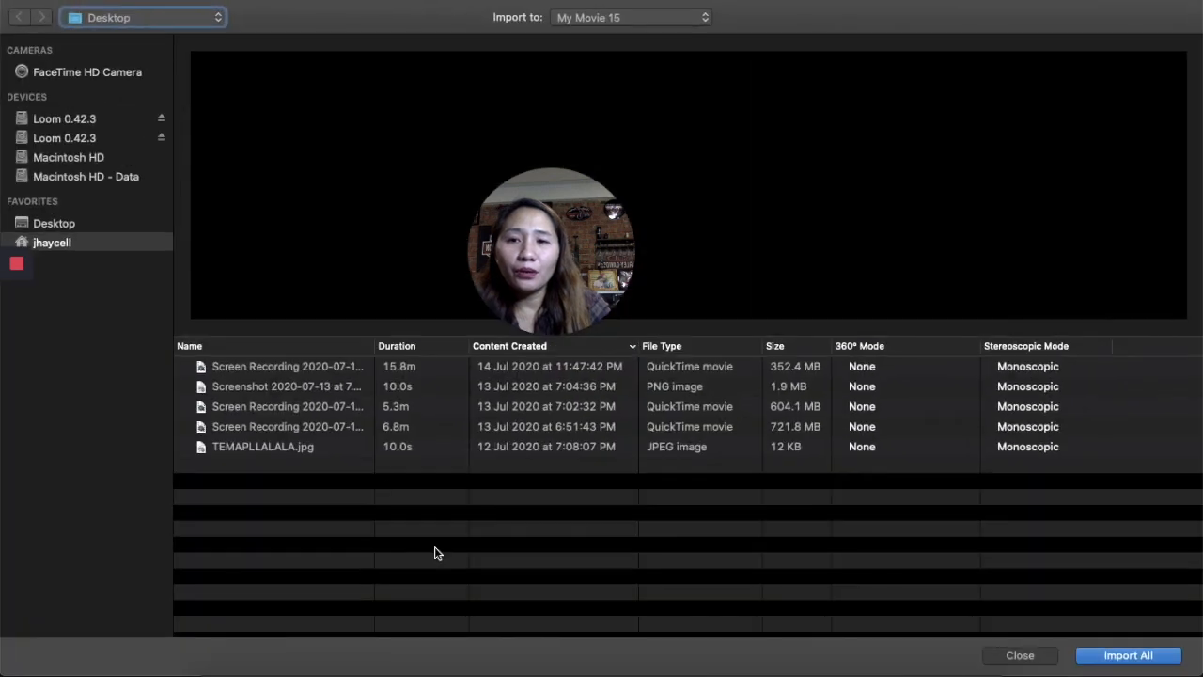
- Import the Enter-the-Villain MP3 from the home folder's audio freee tubebuddy folder
left_click(93, 221)
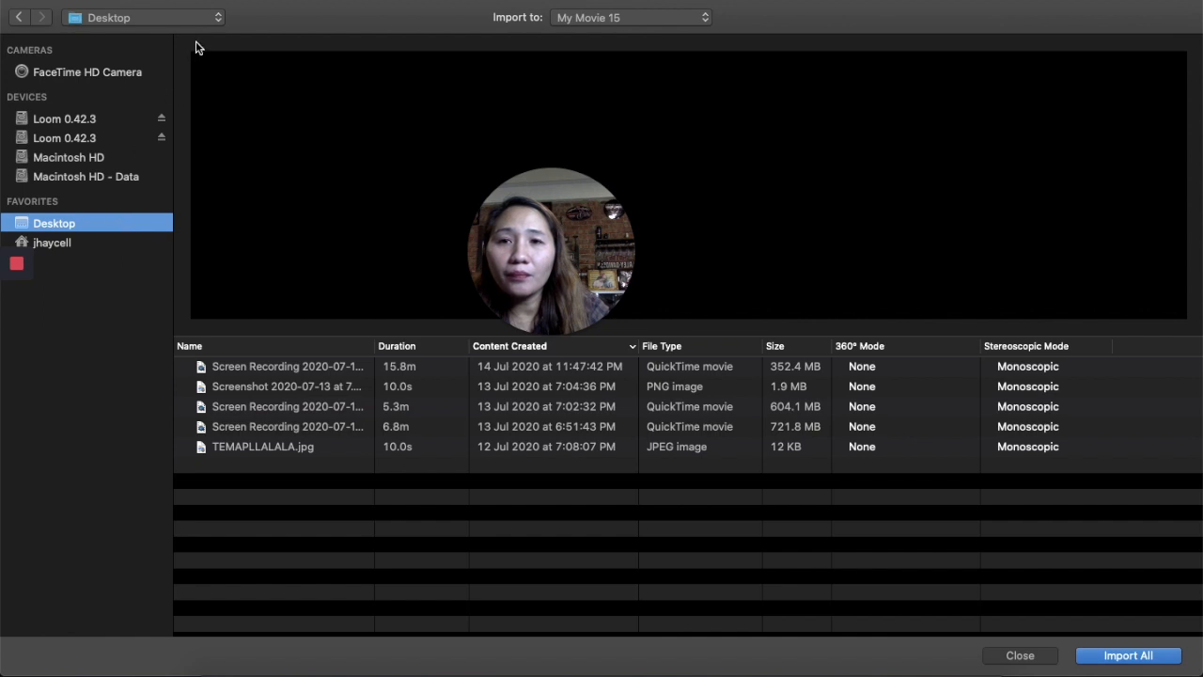
left_click(209, 19)
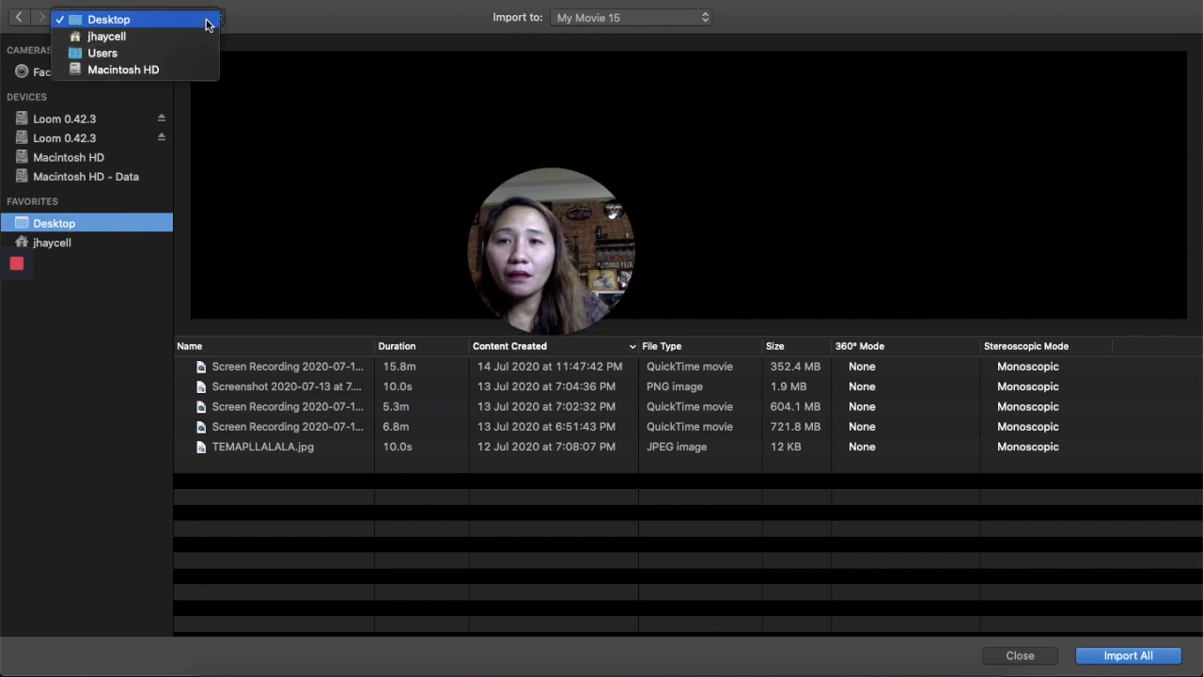
left_click(191, 39)
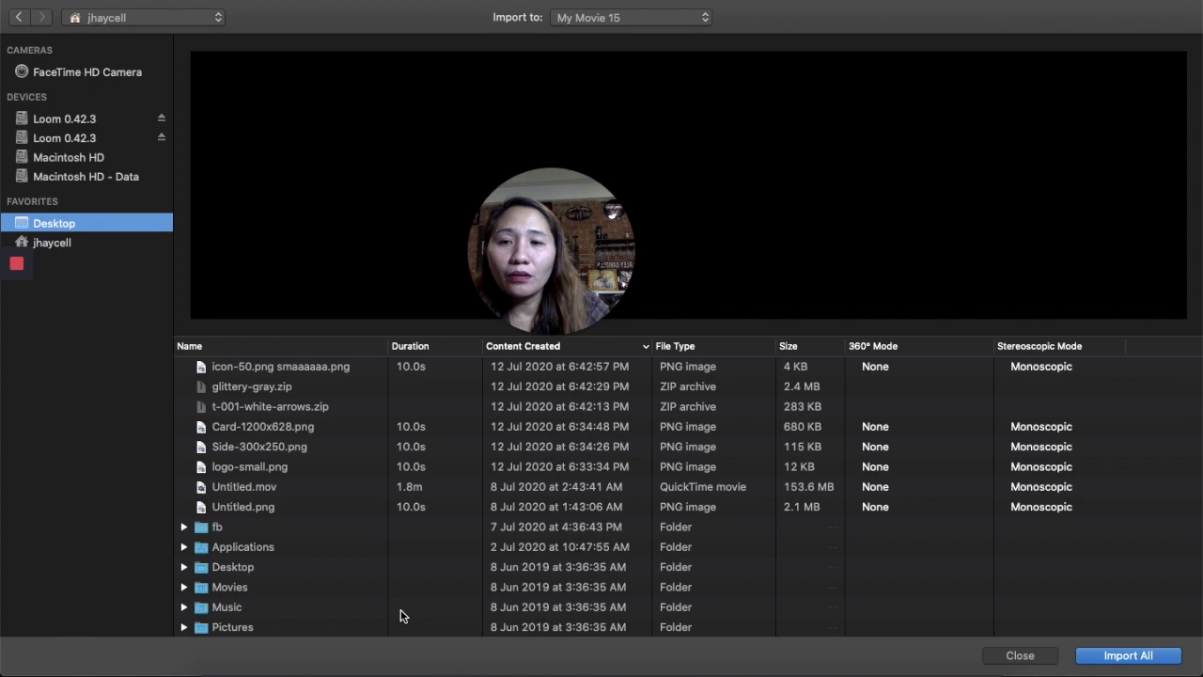
scroll(350, 524, "down", 5)
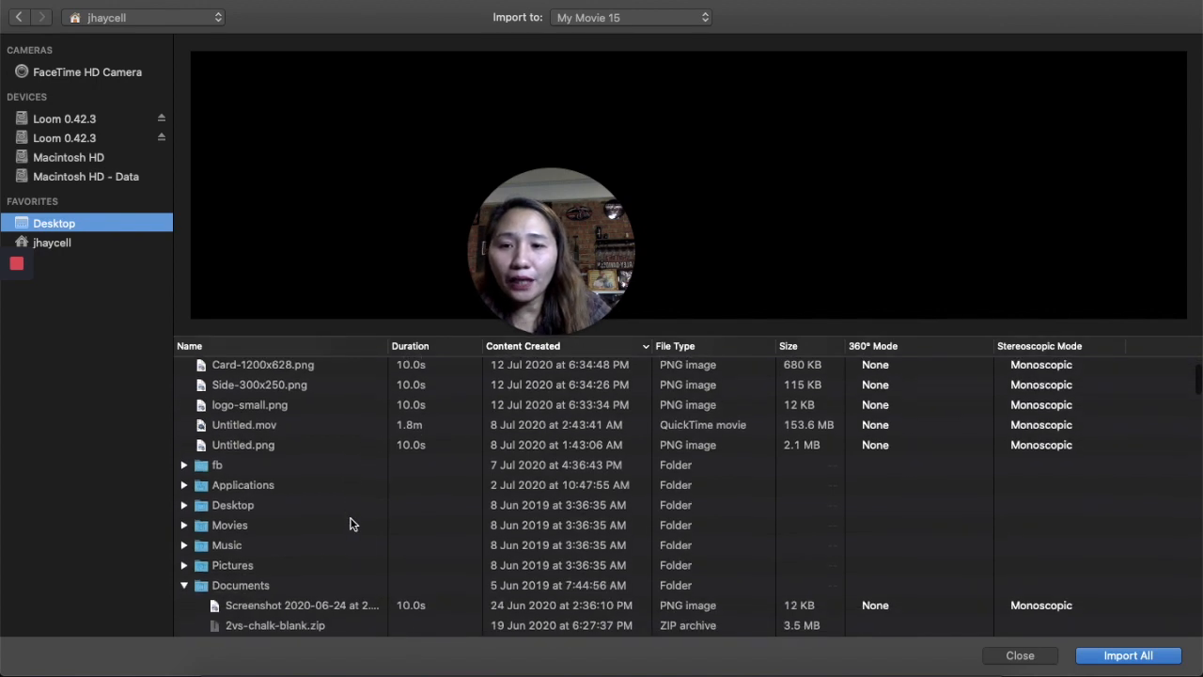
scroll(351, 521, "down", 10)
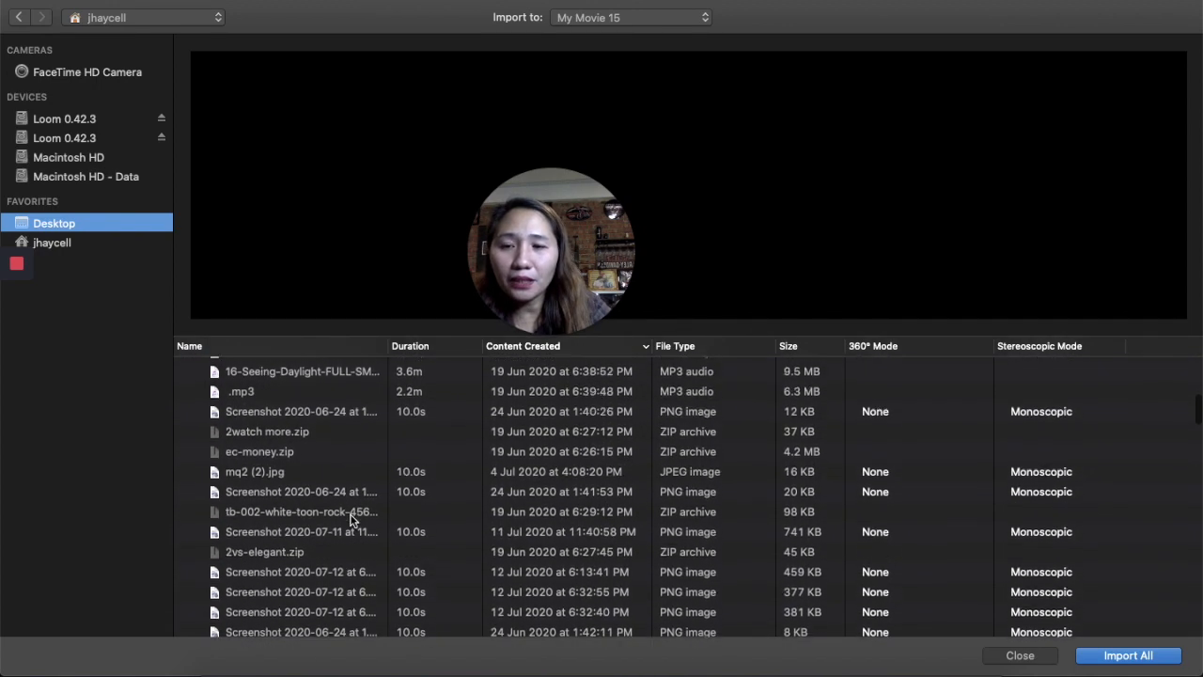
scroll(351, 521, "down", 5)
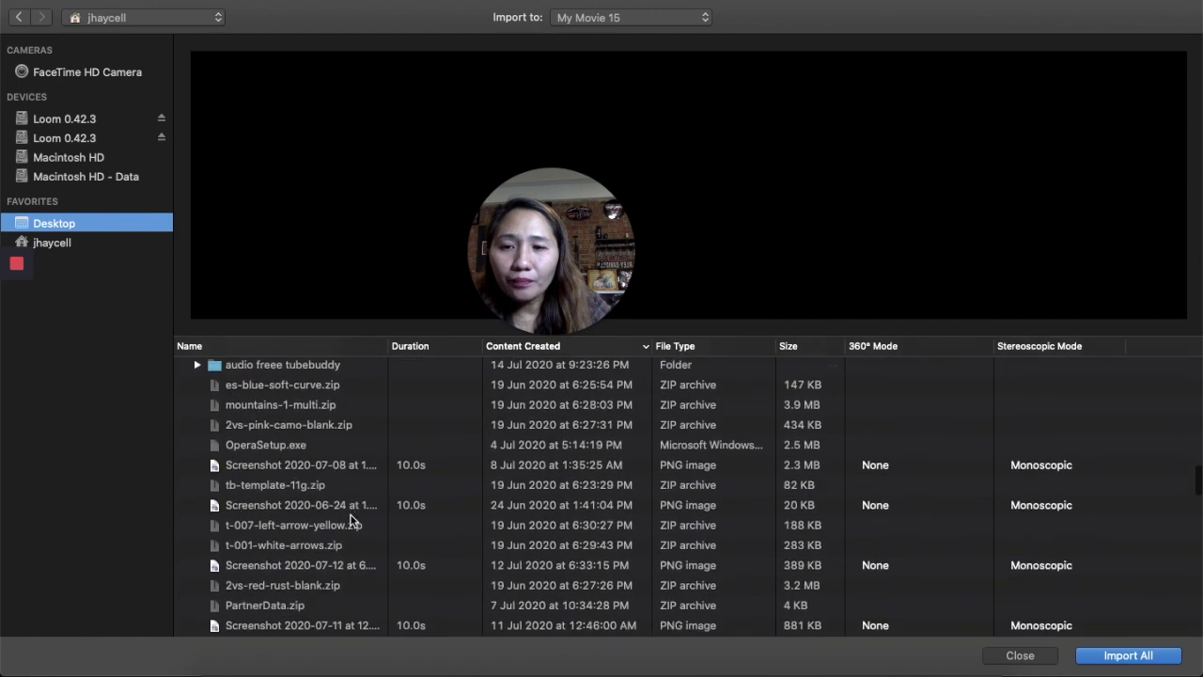
left_click(329, 371)
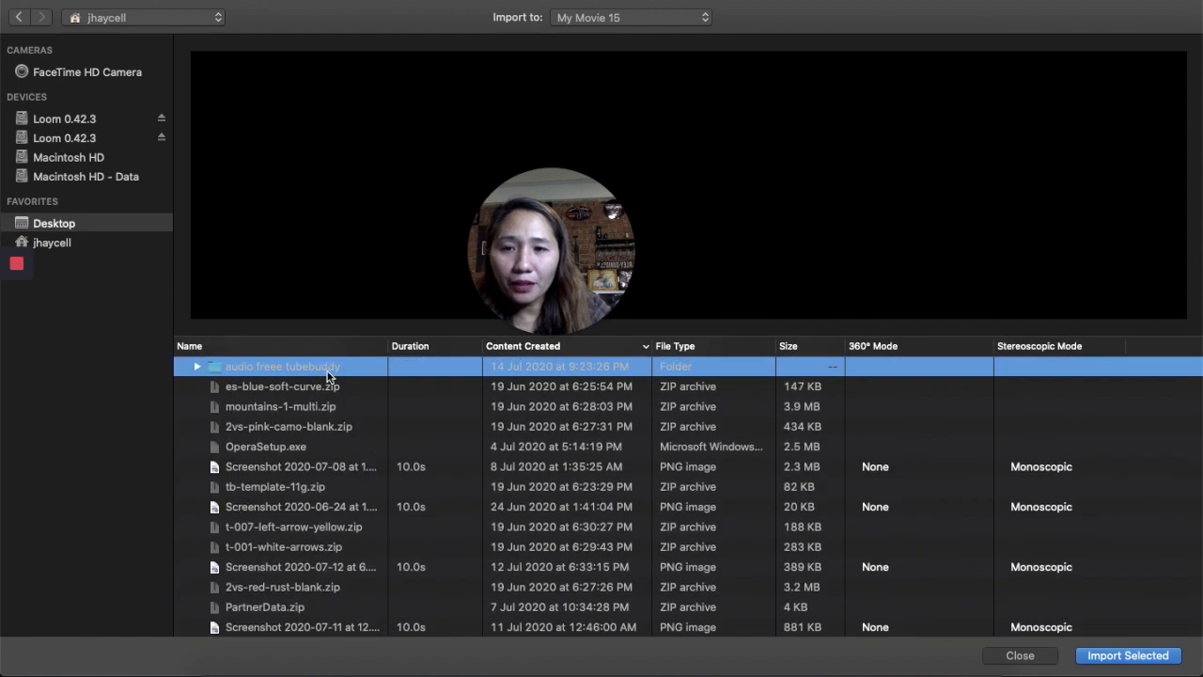
double_click(328, 371)
left_click(330, 386)
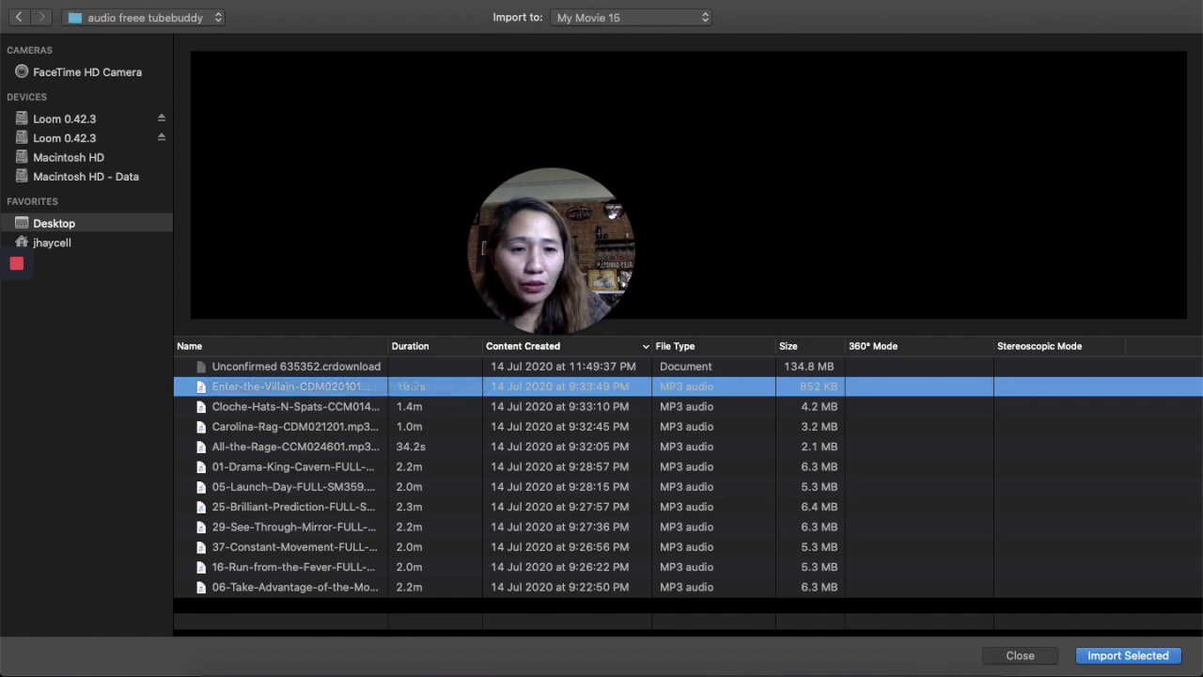
left_click(1128, 657)
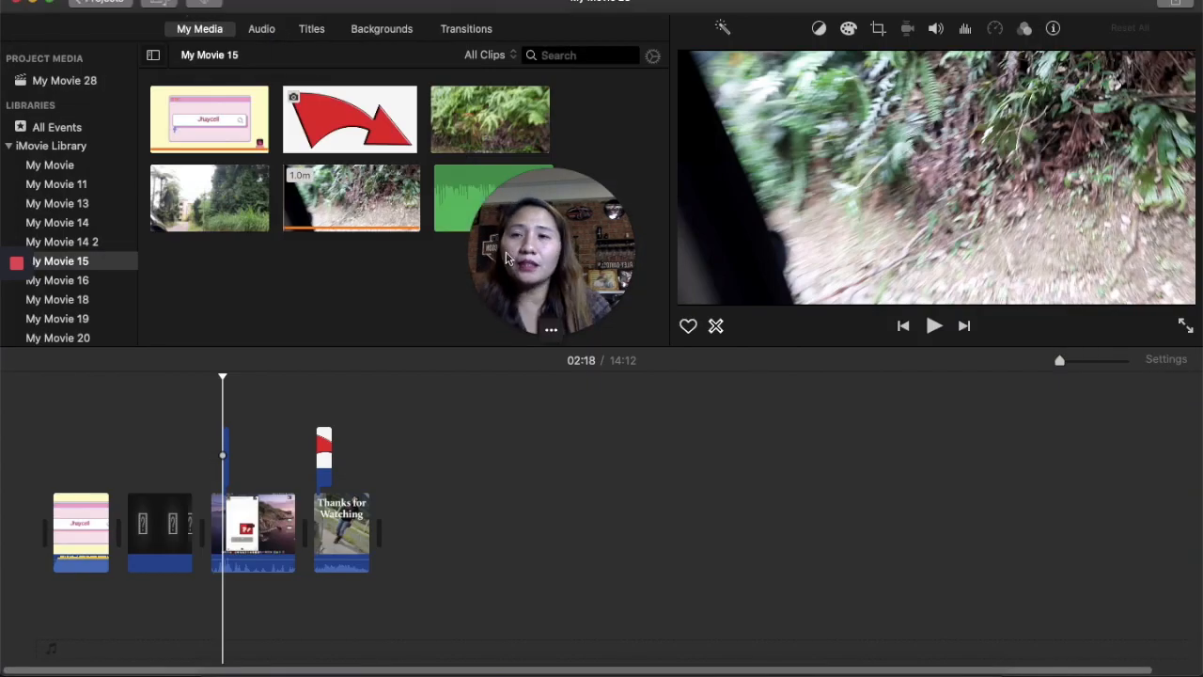
- Add the imported Enter-the-Villain audio clip to the project's timeline as background music
left_click(444, 191)
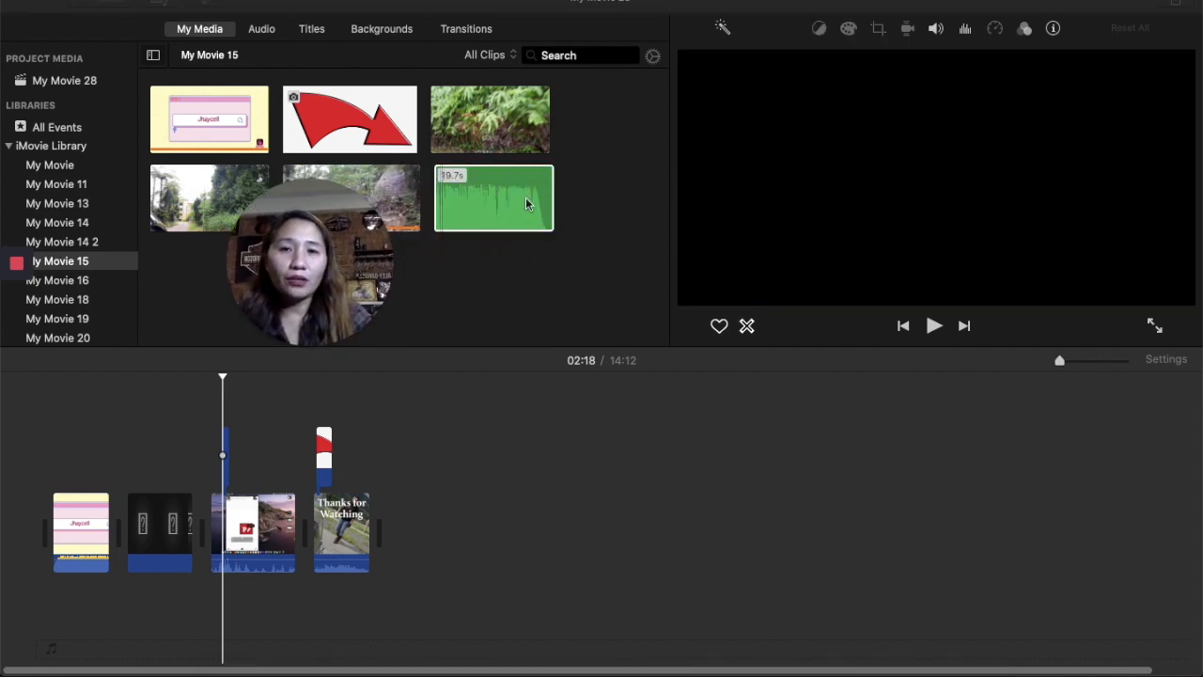
left_click(526, 203)
left_click(542, 221)
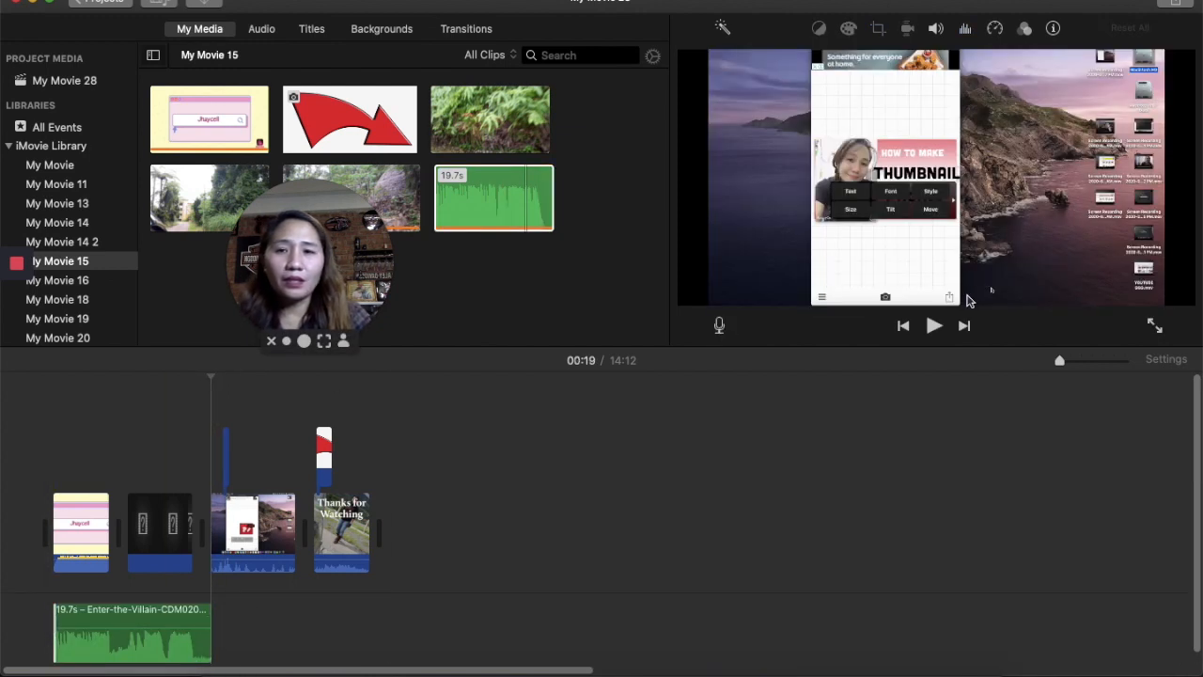
- Play the project from the beginning to preview it with the music
left_click(53, 413)
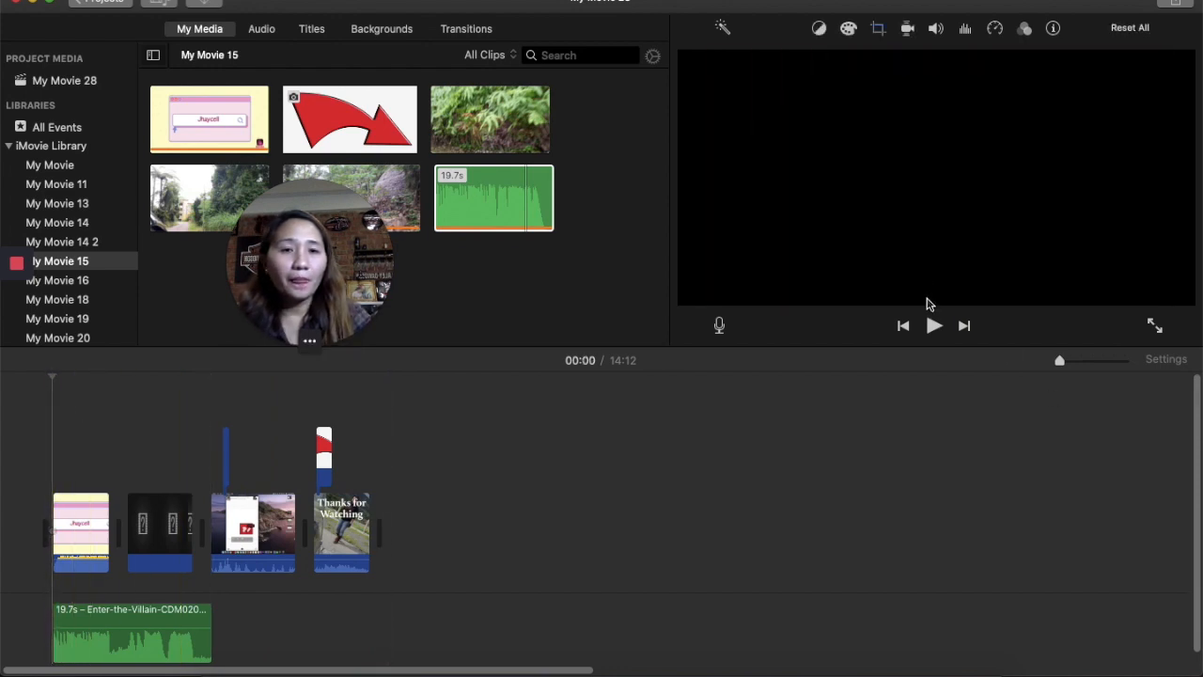
left_click(935, 326)
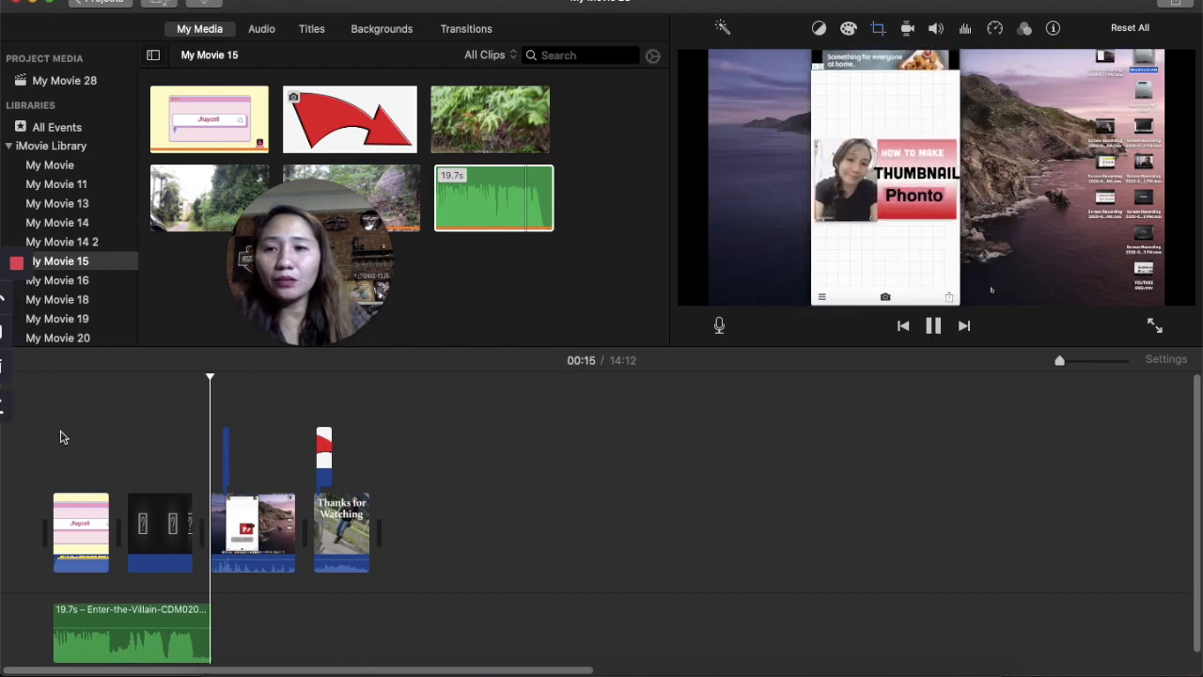
left_click(59, 643)
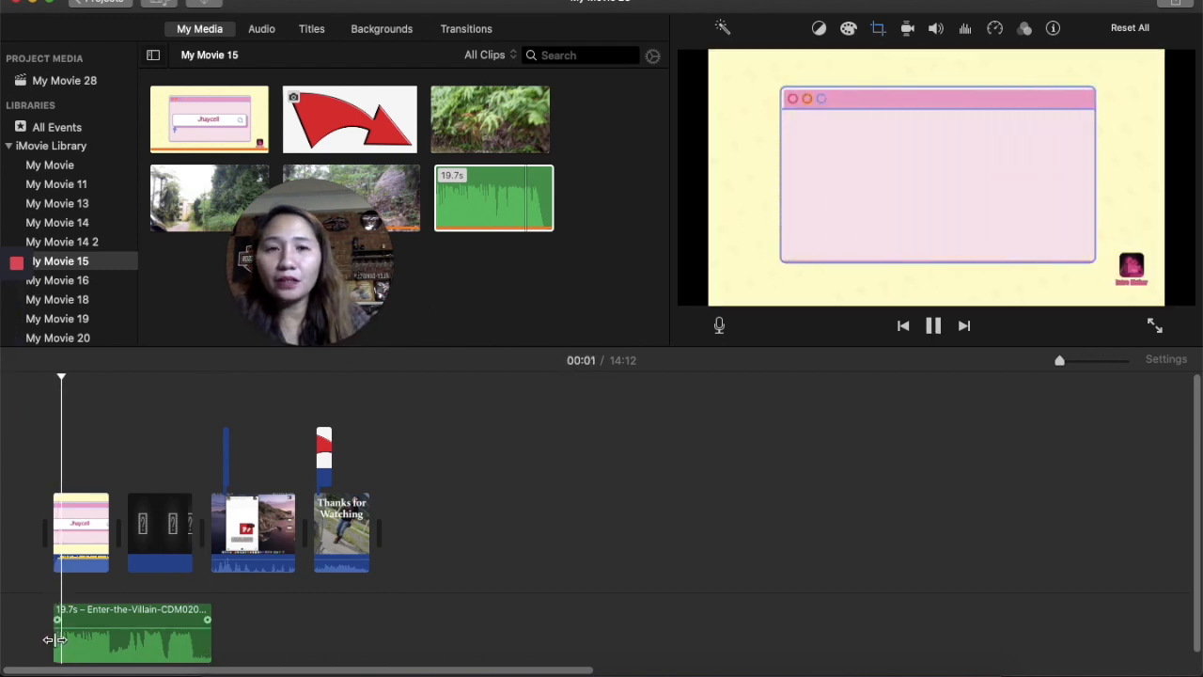
key("space")
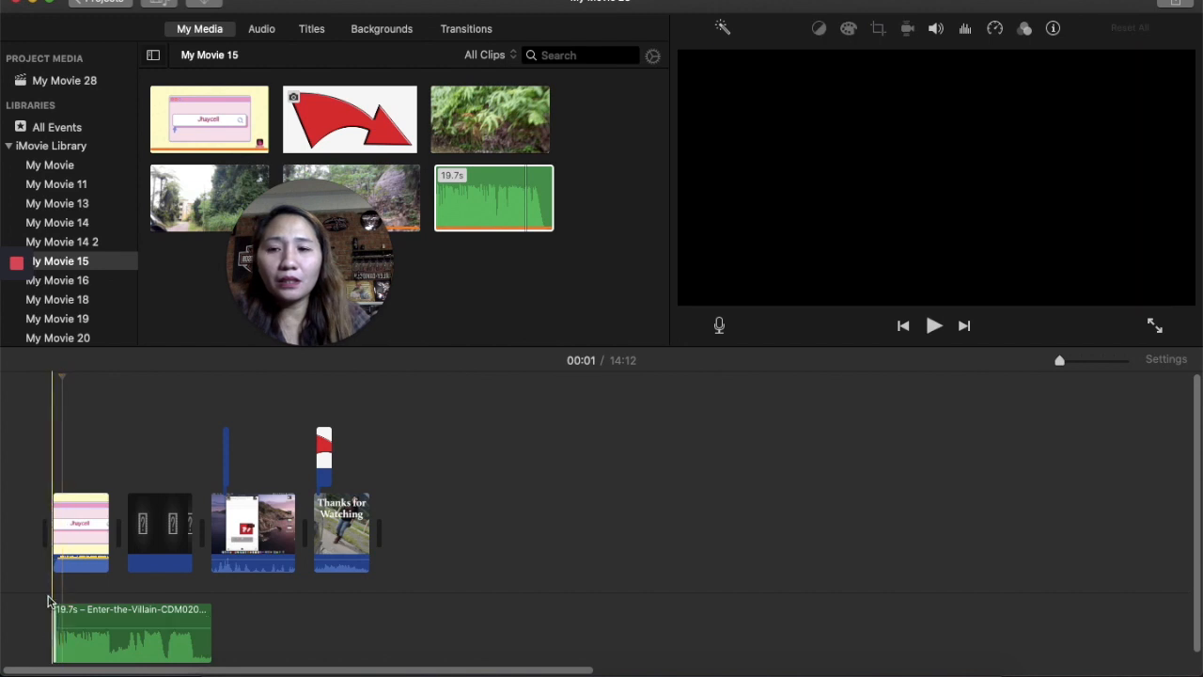
left_click(49, 601)
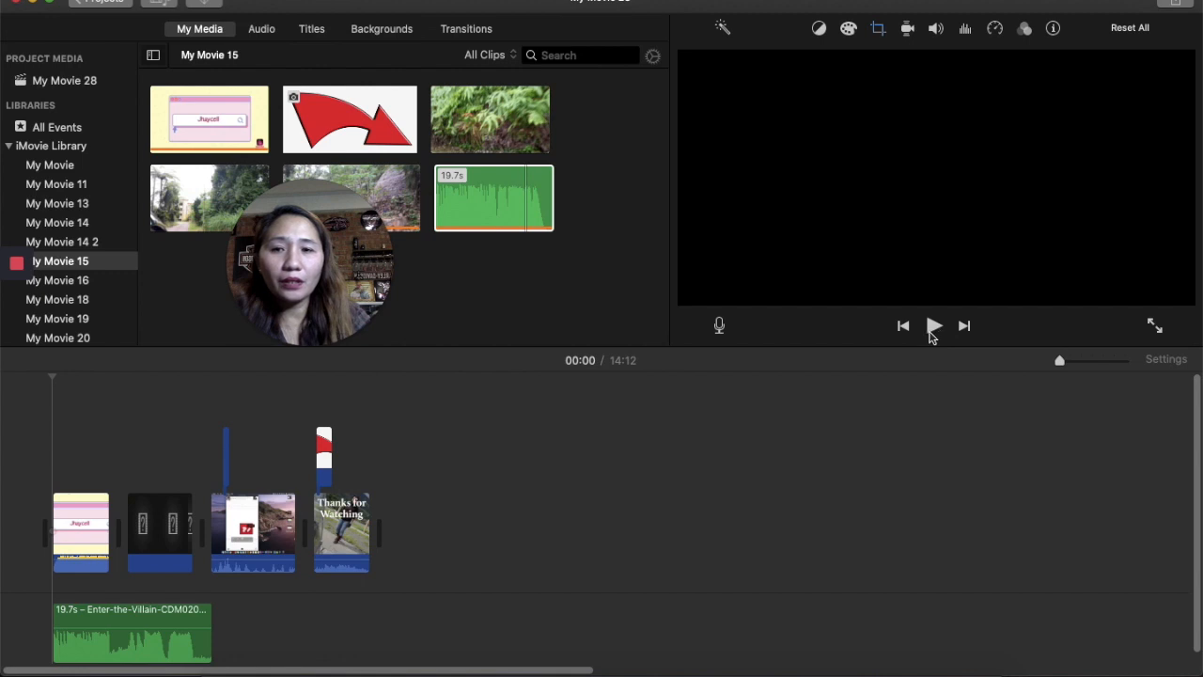
left_click(933, 326)
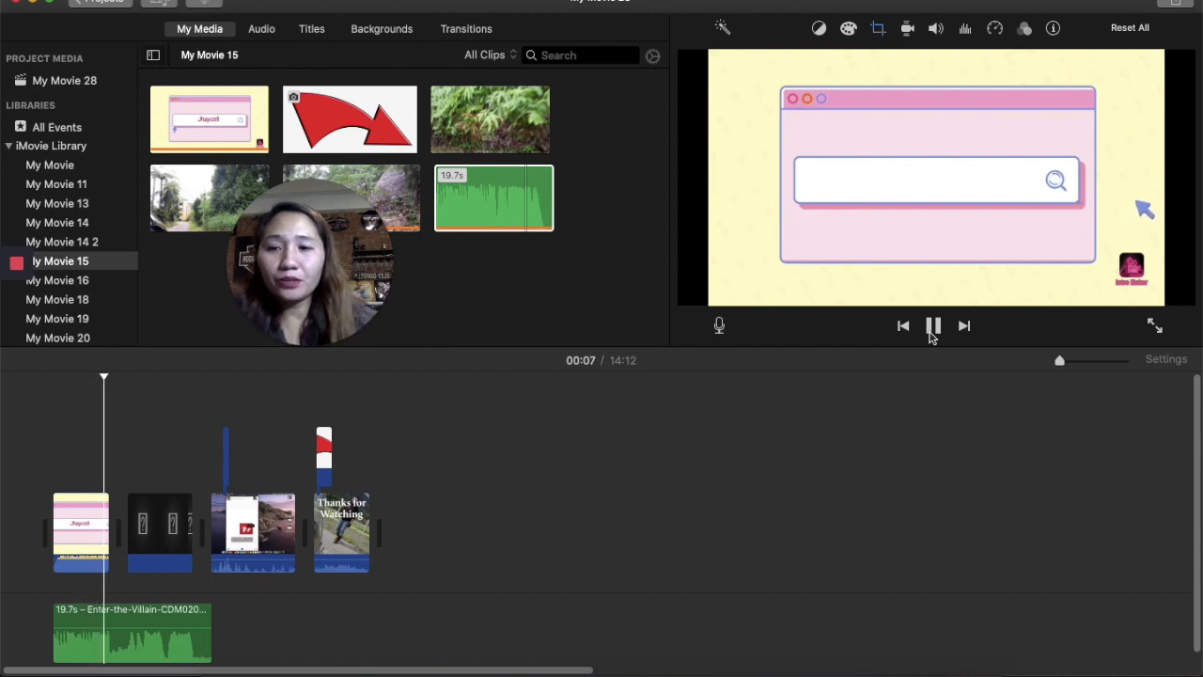
- Trim the start of the music clip, then delete it from the timeline
left_click_drag(134, 656, 231, 636)
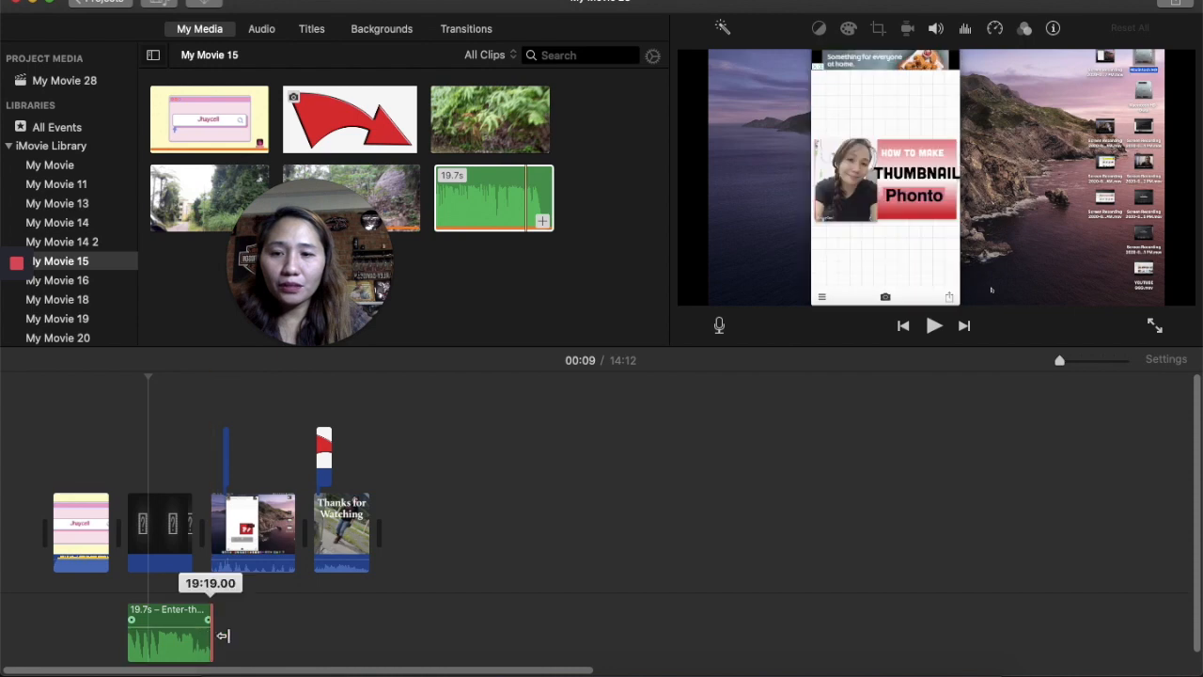
left_click(188, 644)
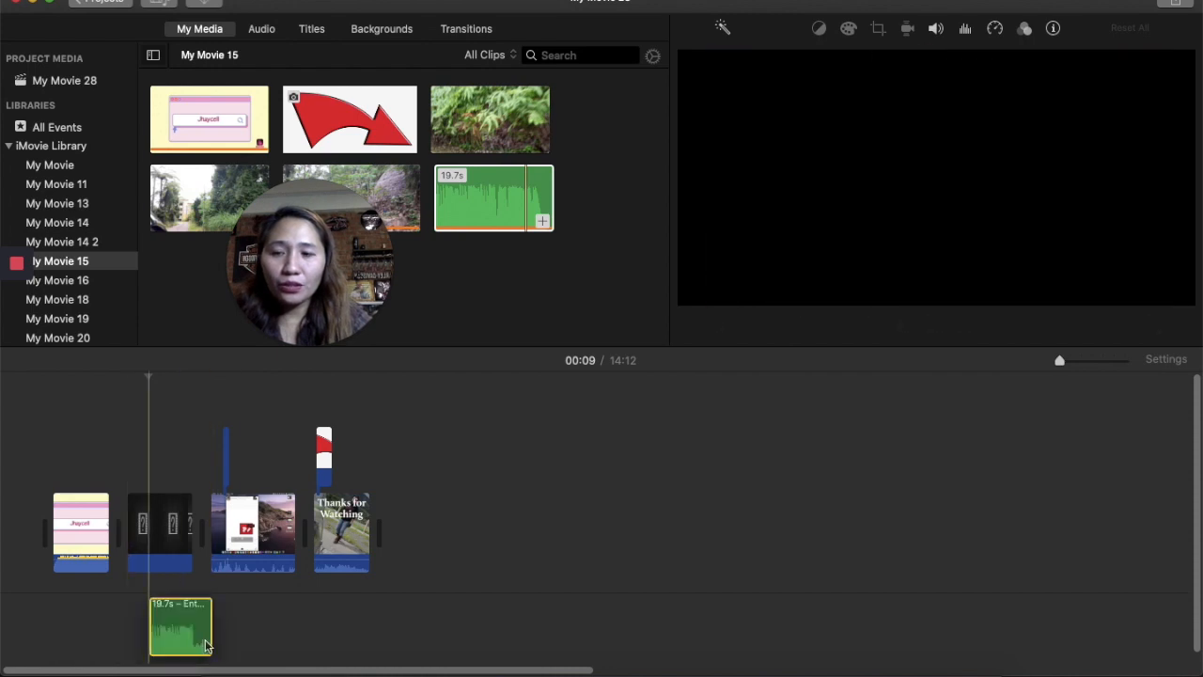
key("Delete")
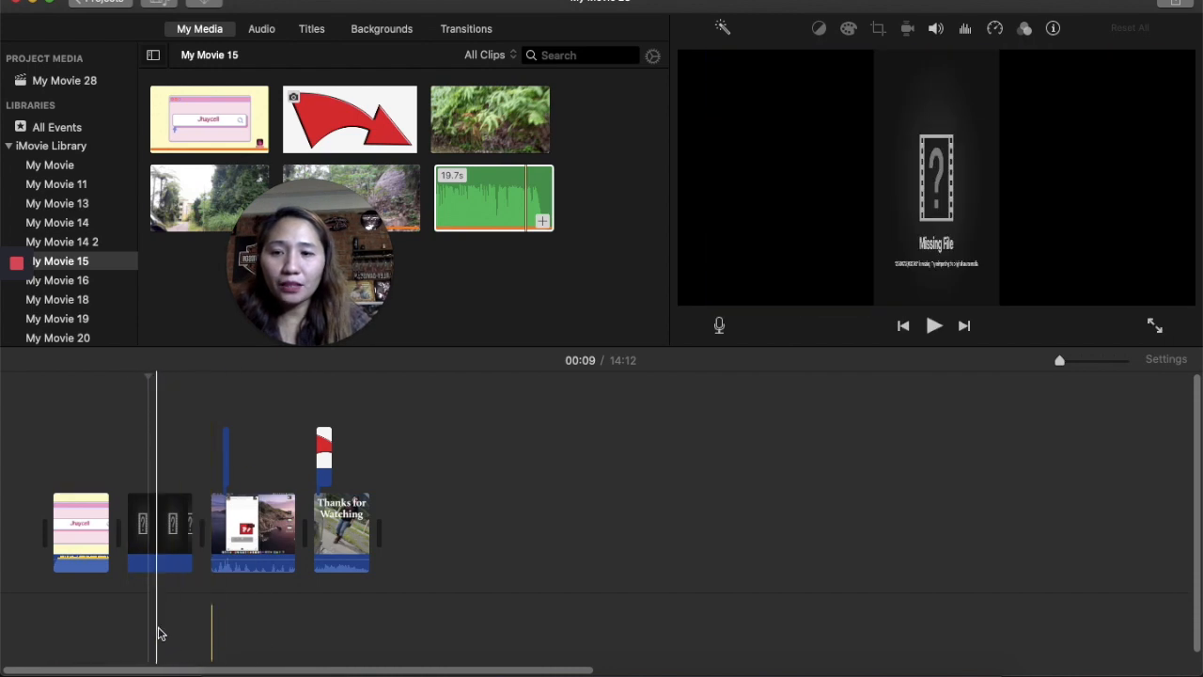
- Add the Enter-the-Villain track to the timeline's music area again
left_click(157, 637)
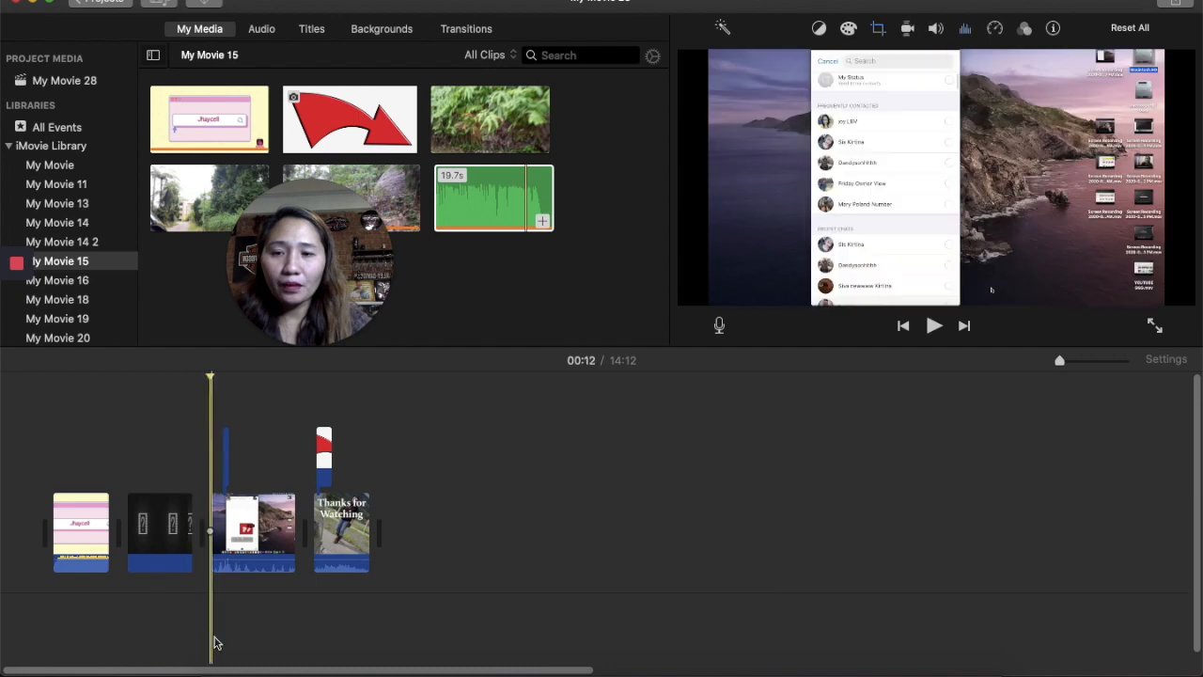
left_click(187, 626)
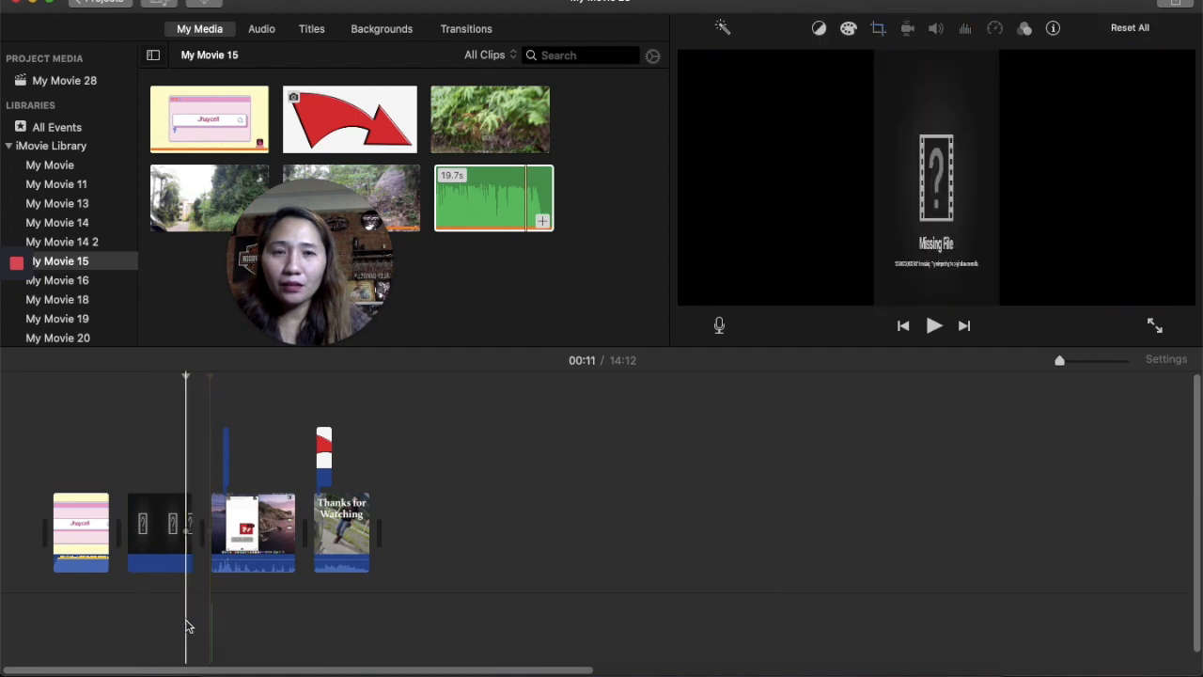
left_click(211, 630)
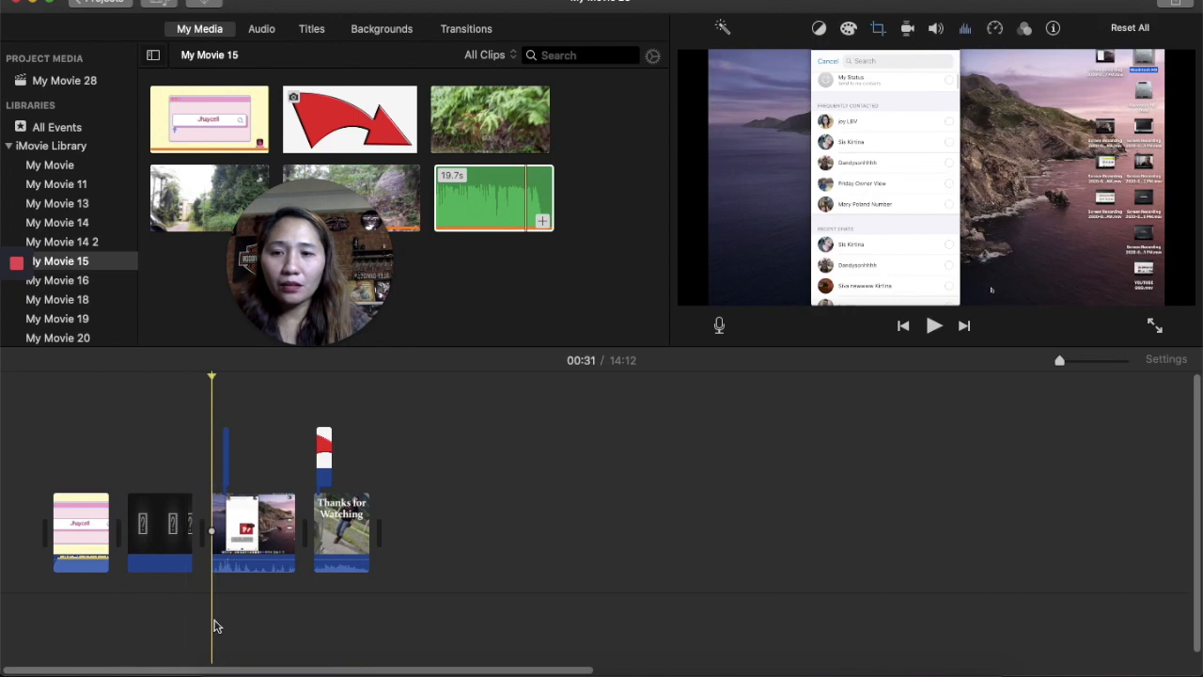
left_click(550, 226)
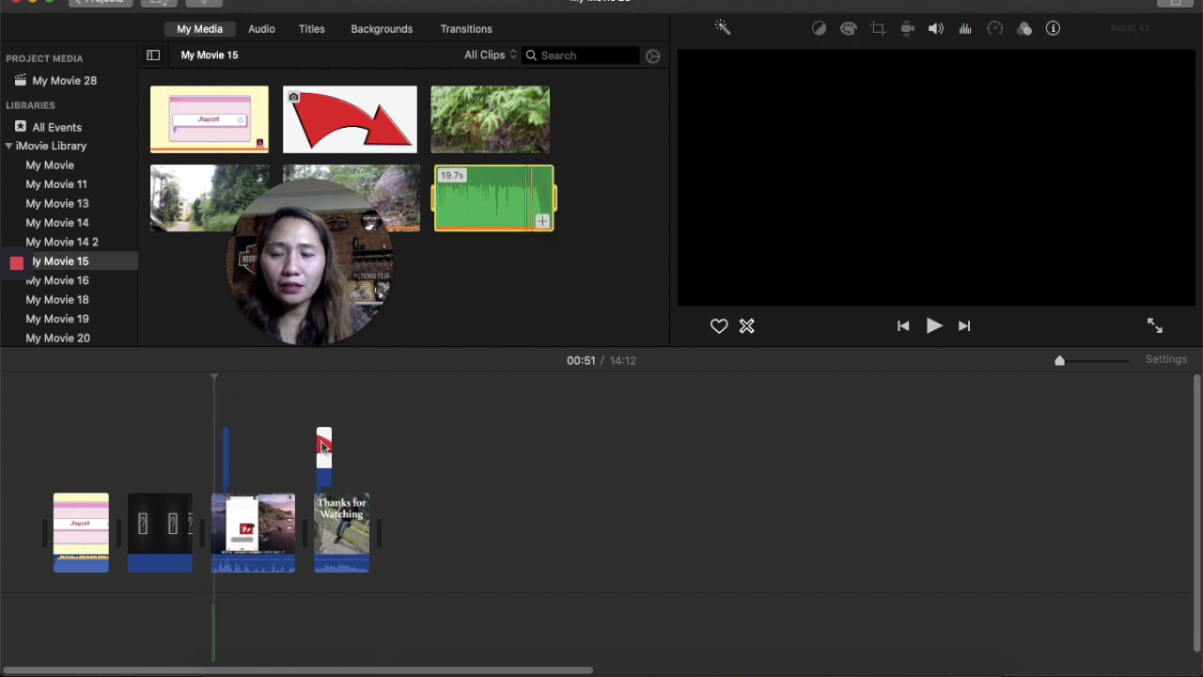
- Append another copy of the Enter-the-Villain track after the existing music clips
left_click(367, 403)
left_click_drag(1131, 364, 1085, 364)
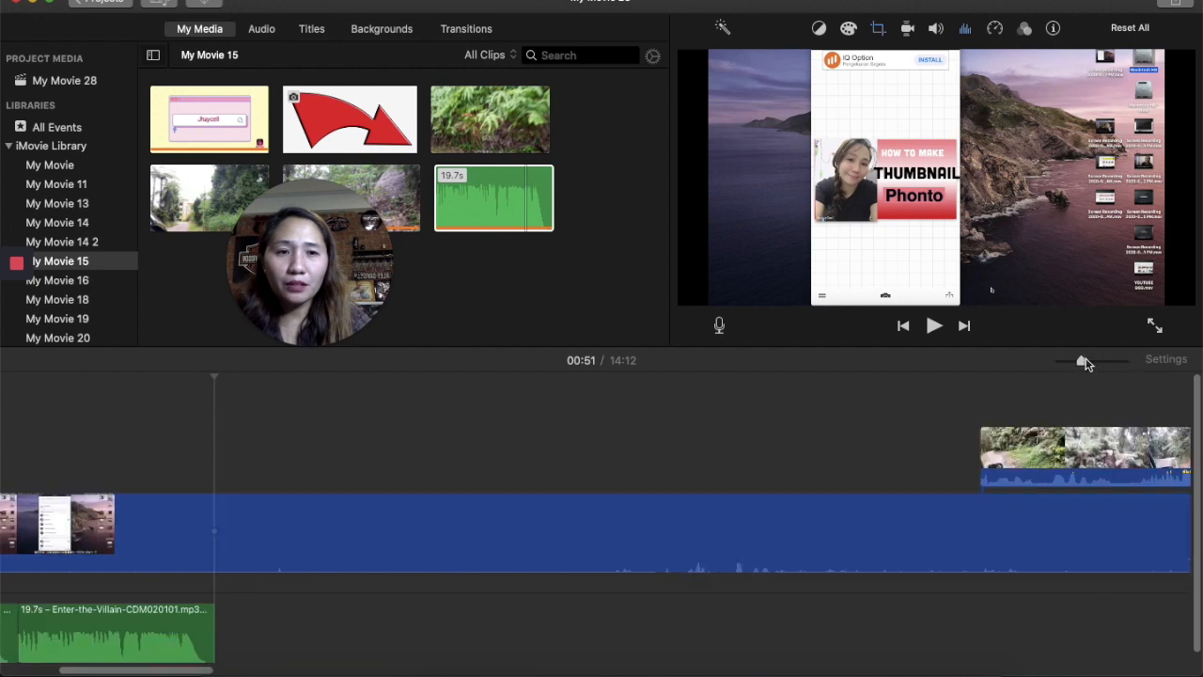
left_click(1070, 362)
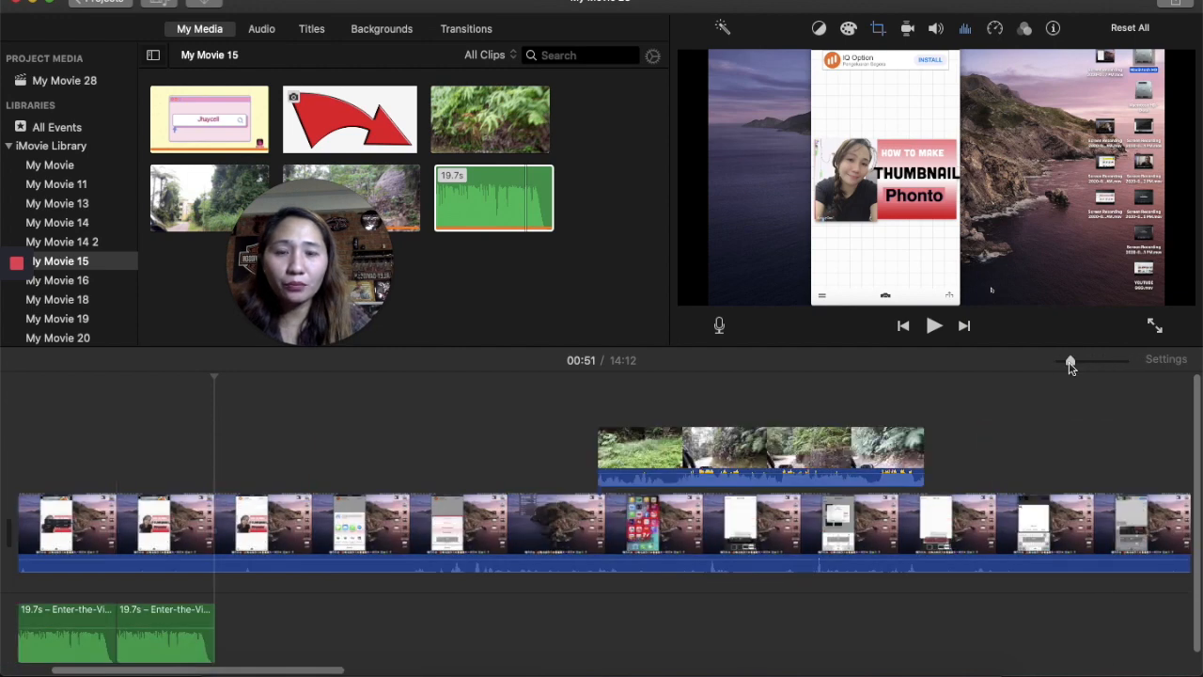
left_click(148, 647)
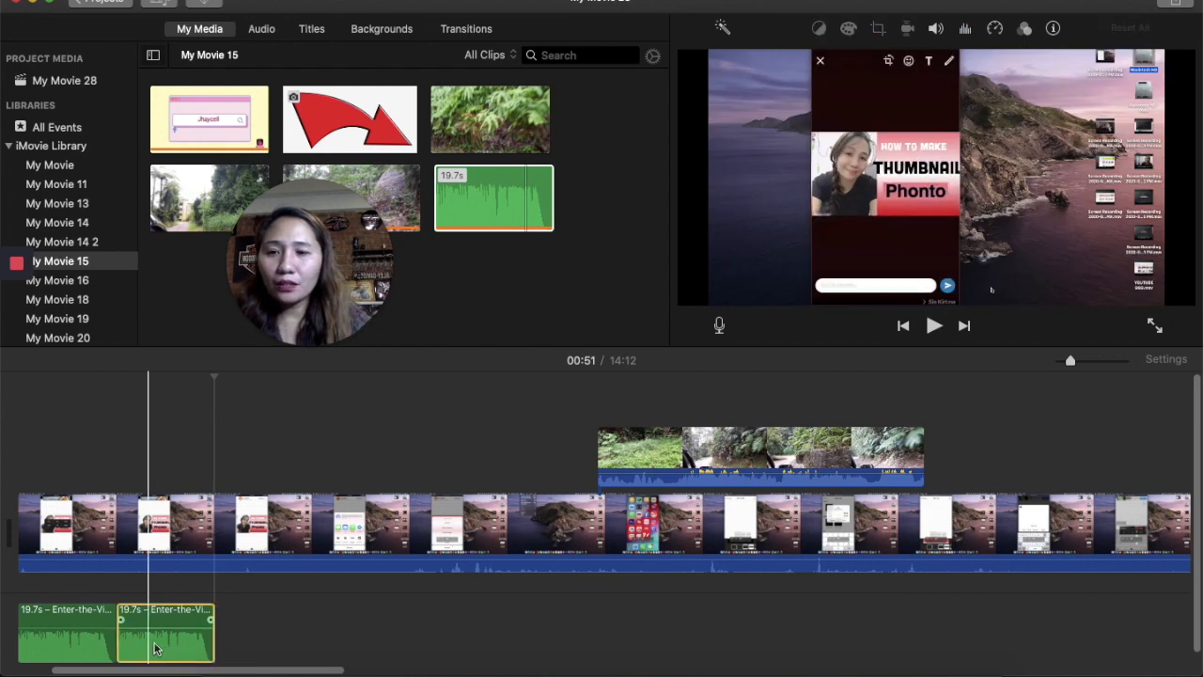
left_click(215, 630)
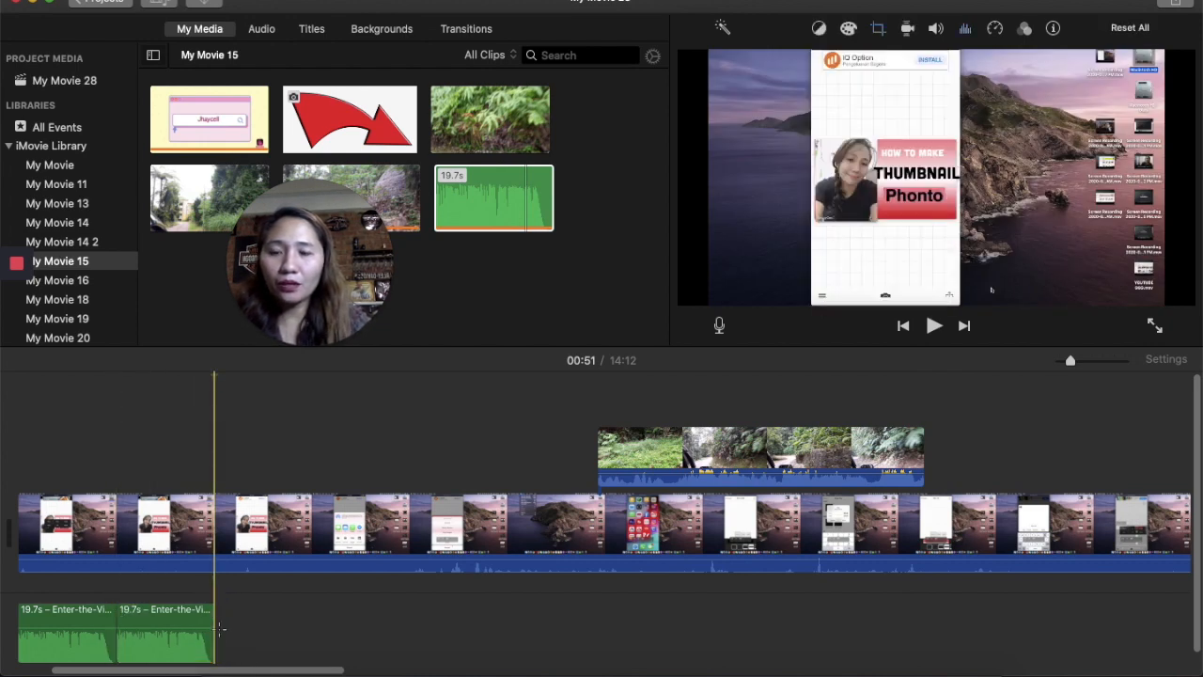
left_click(213, 628)
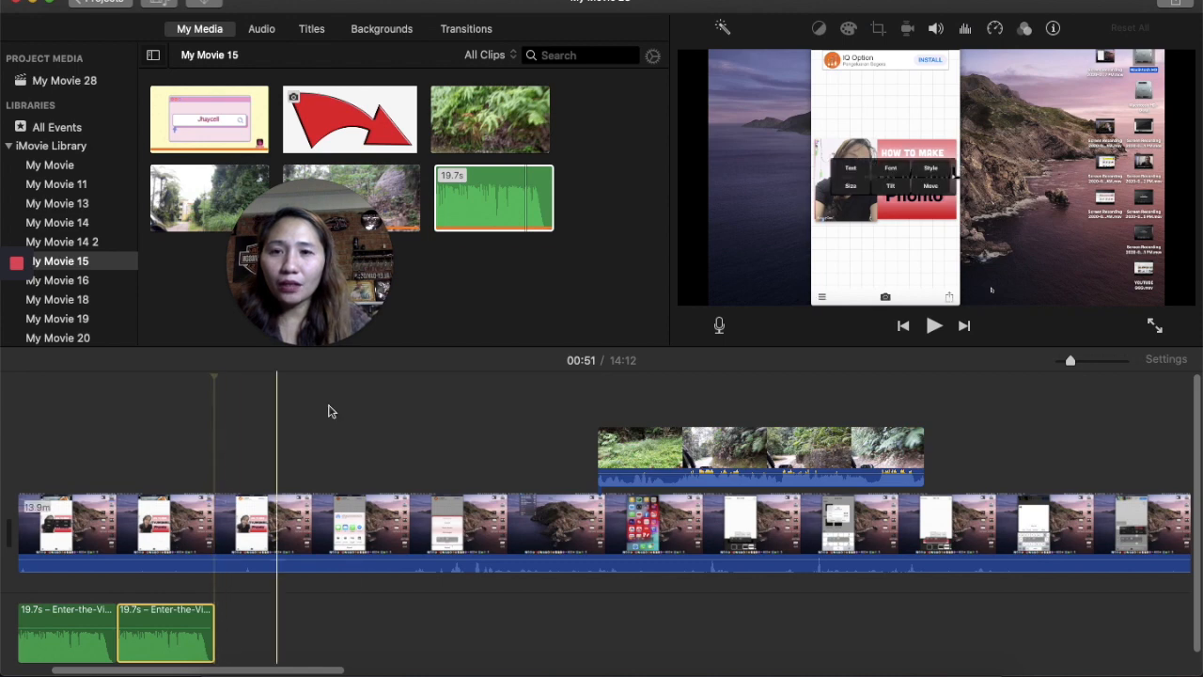
left_click(476, 207)
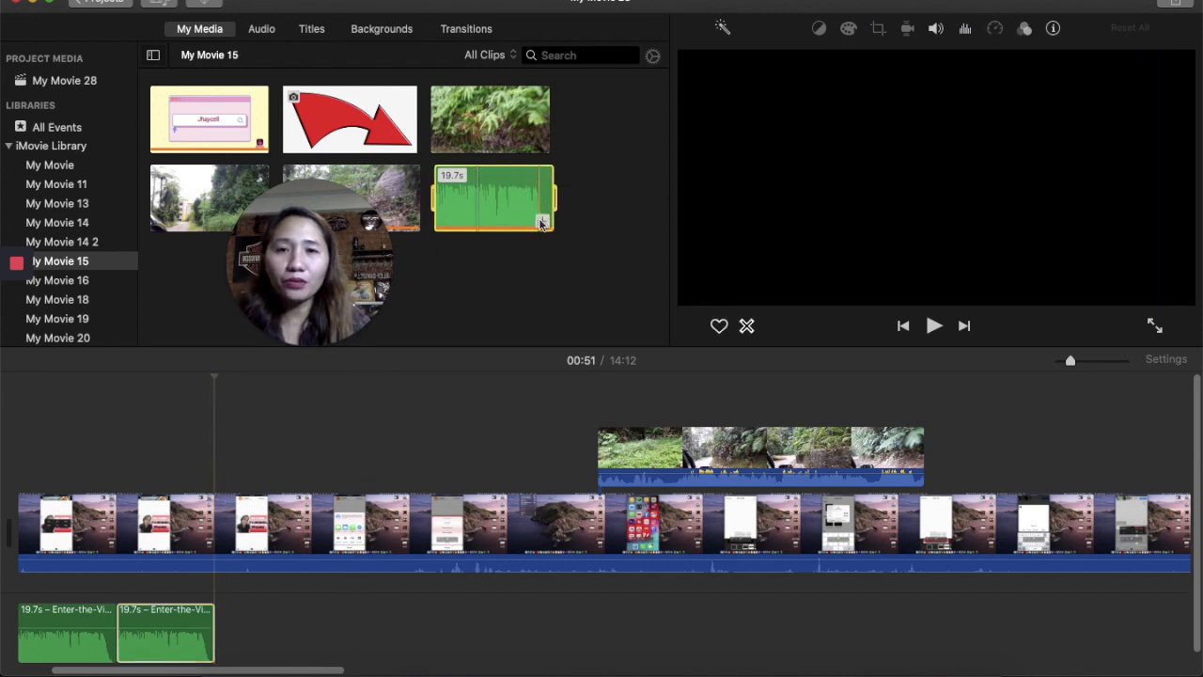
left_click_drag(541, 222, 263, 630)
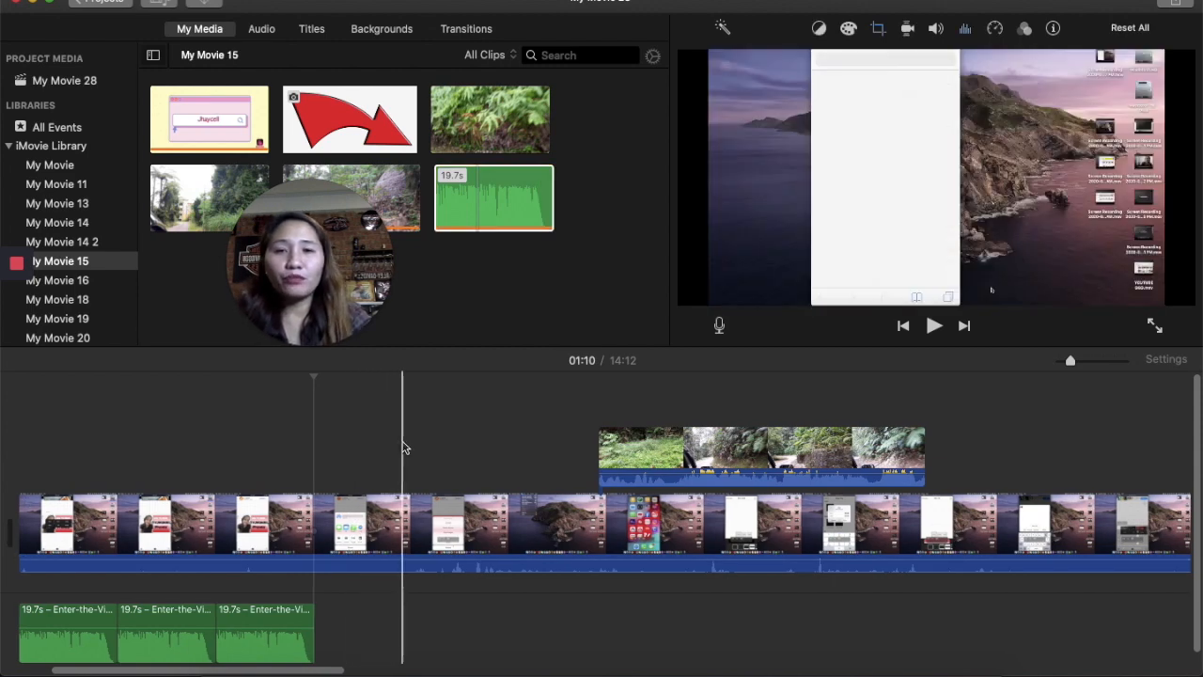
- Delete the missing-file clip that follows the intro clip in the timeline
scroll(402, 445, "left", 5)
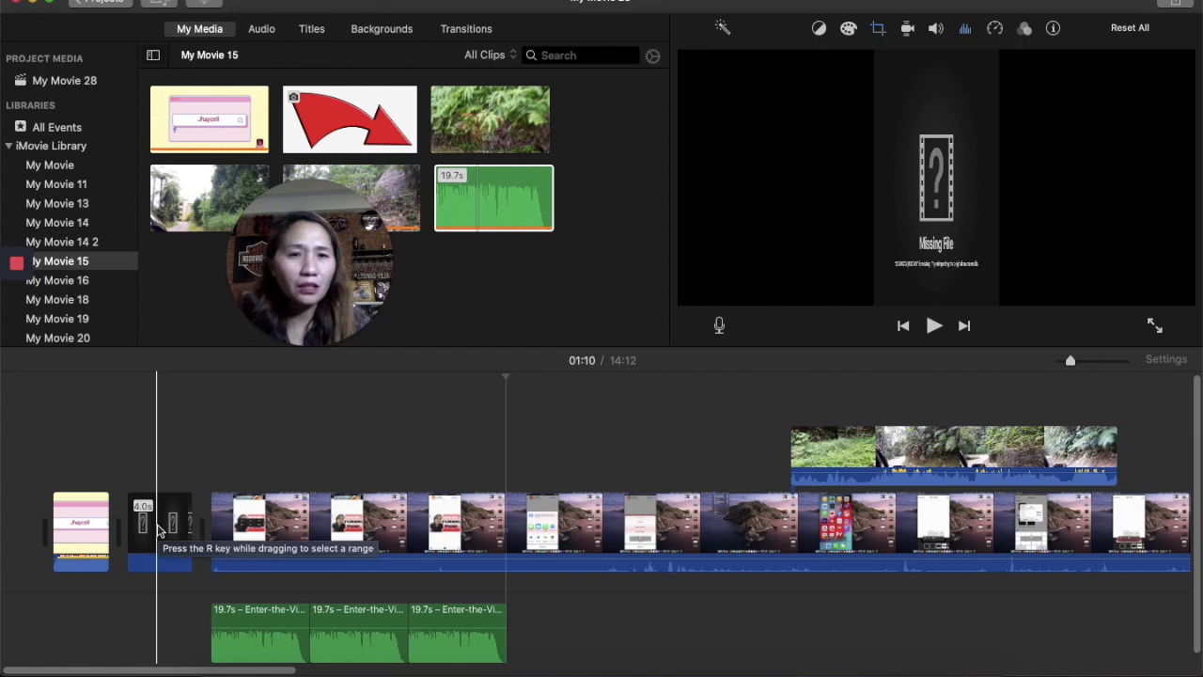
left_click(167, 534)
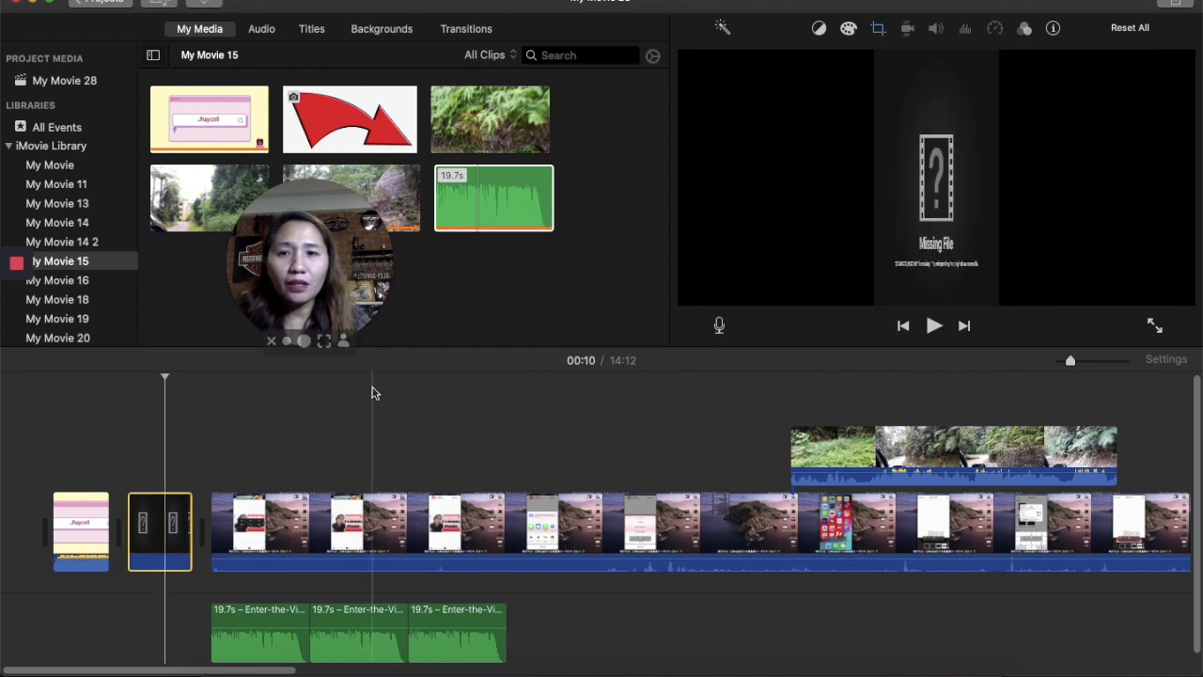
right_click(156, 518)
left_click(192, 486)
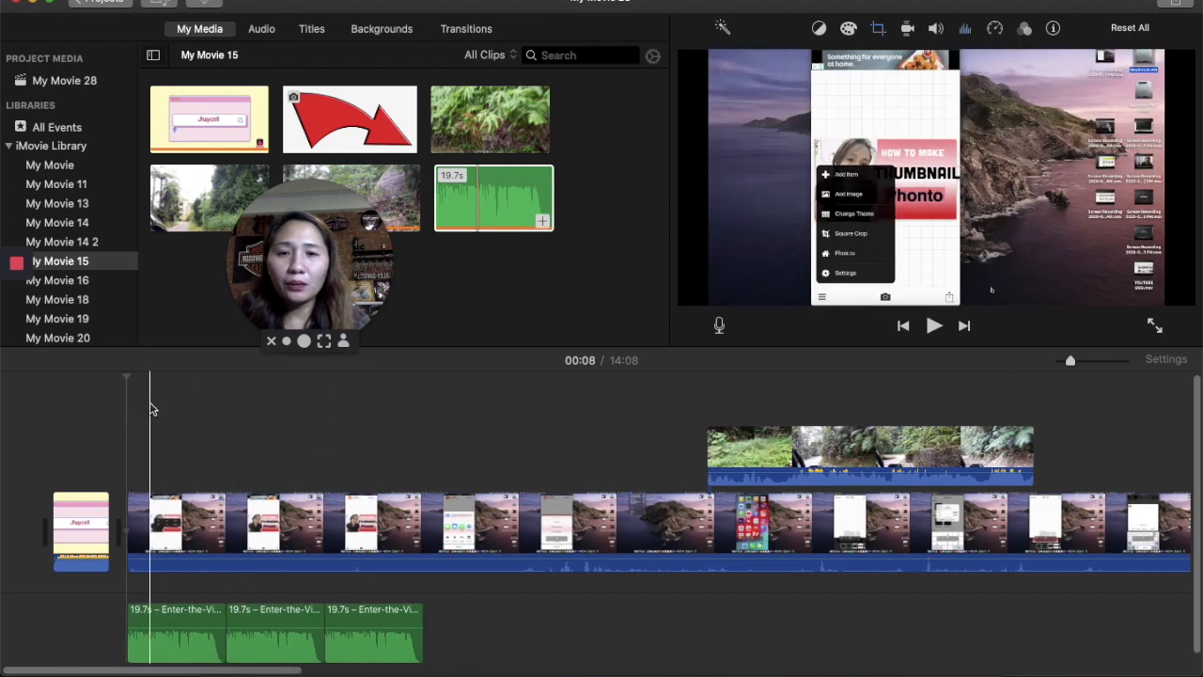
- Add a Standard title over the main recording at about 1:26
left_click(518, 455)
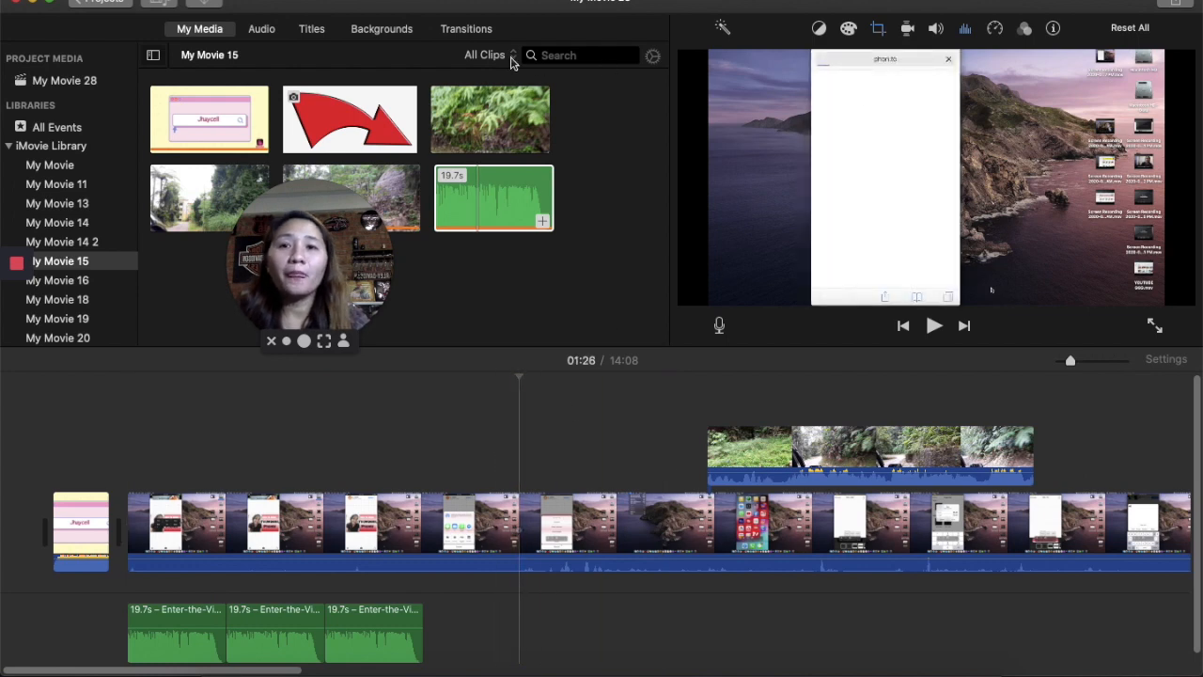
left_click(263, 29)
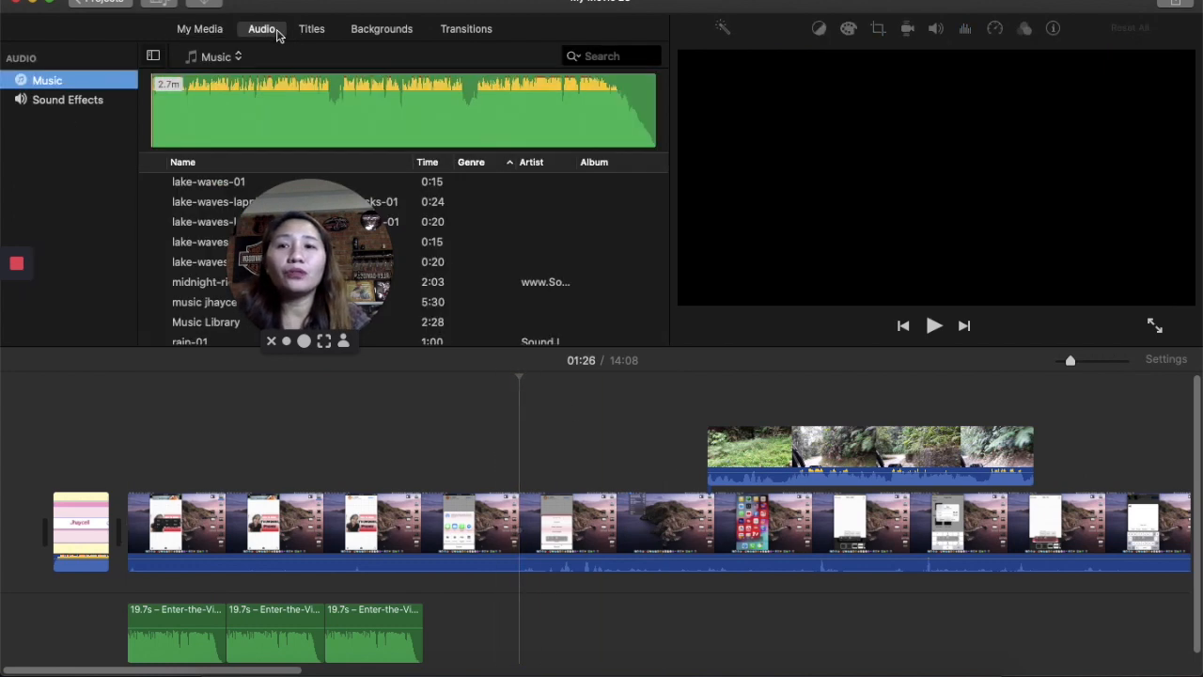
left_click(311, 29)
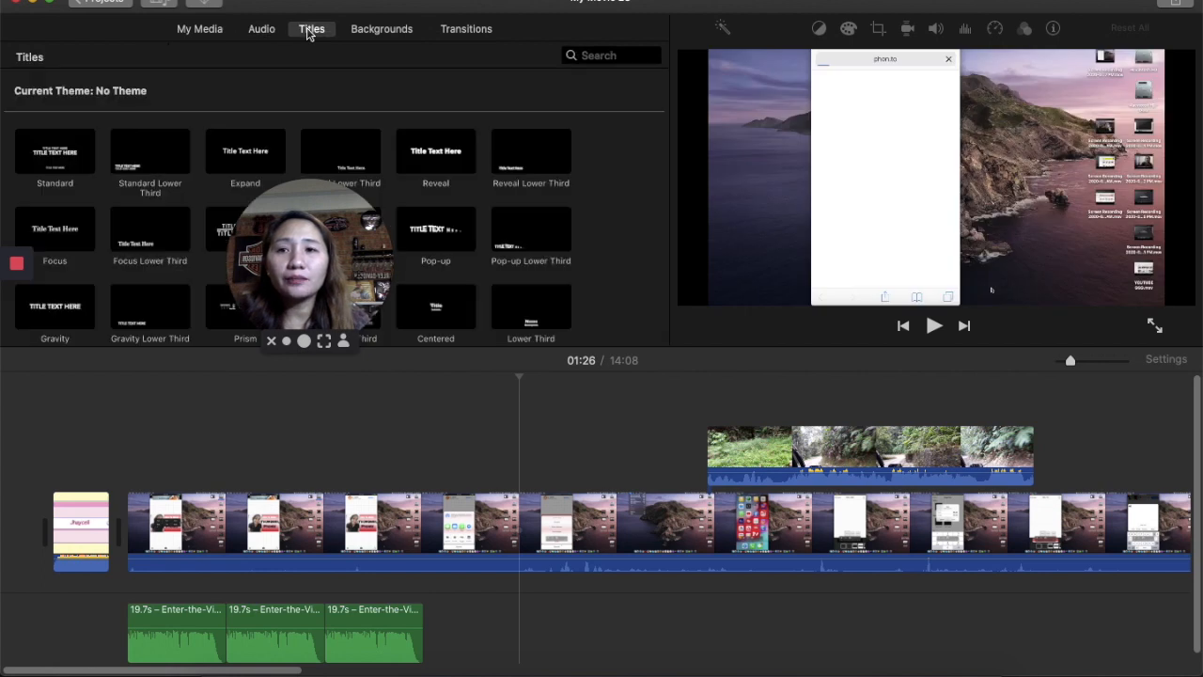
double_click(66, 160)
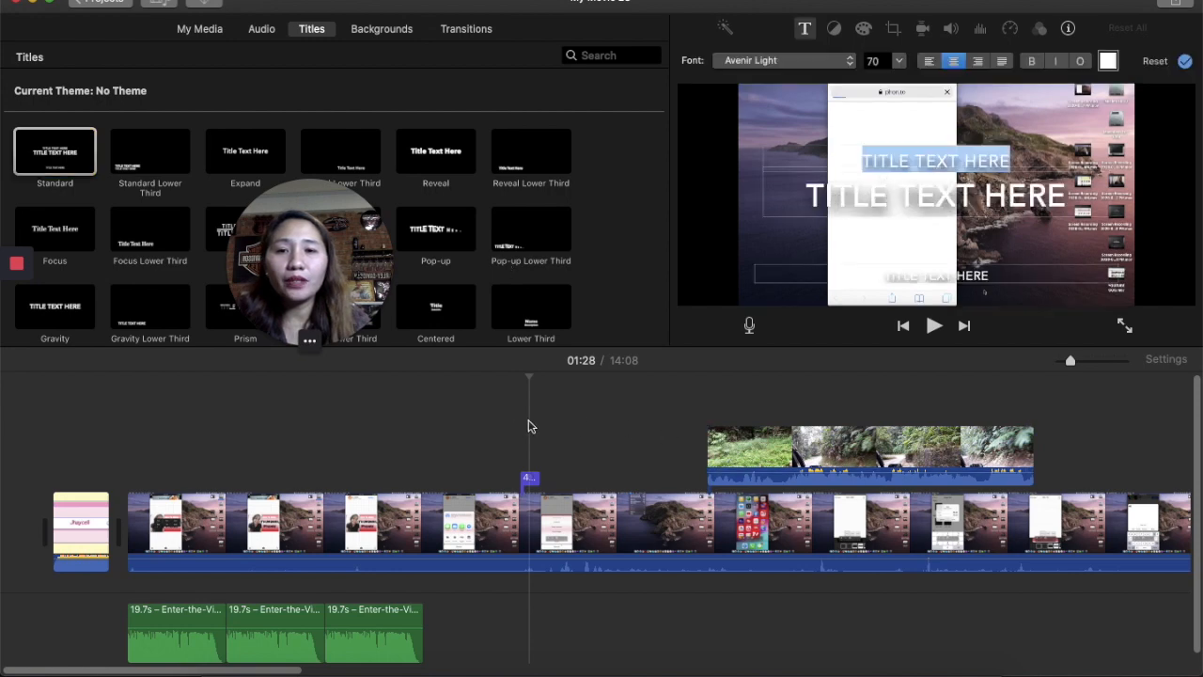
- Add a Standard title over the intro clip at the project start and change its main line to HOW TO MAKE
left_click(55, 428)
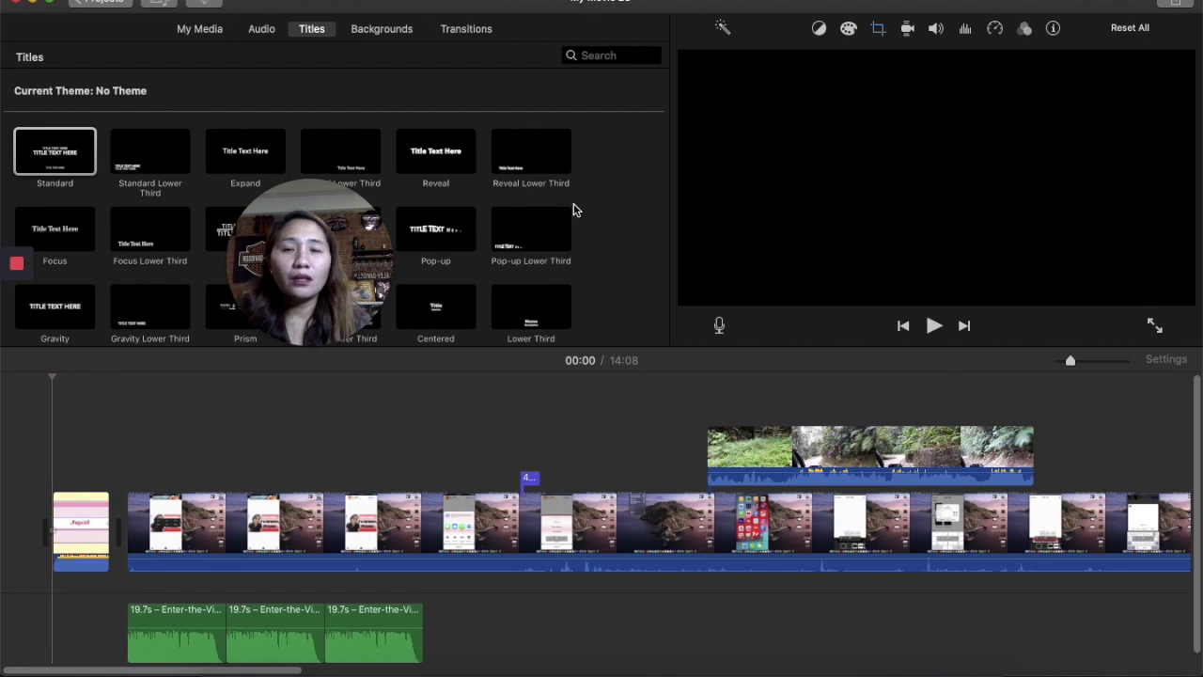
double_click(55, 160)
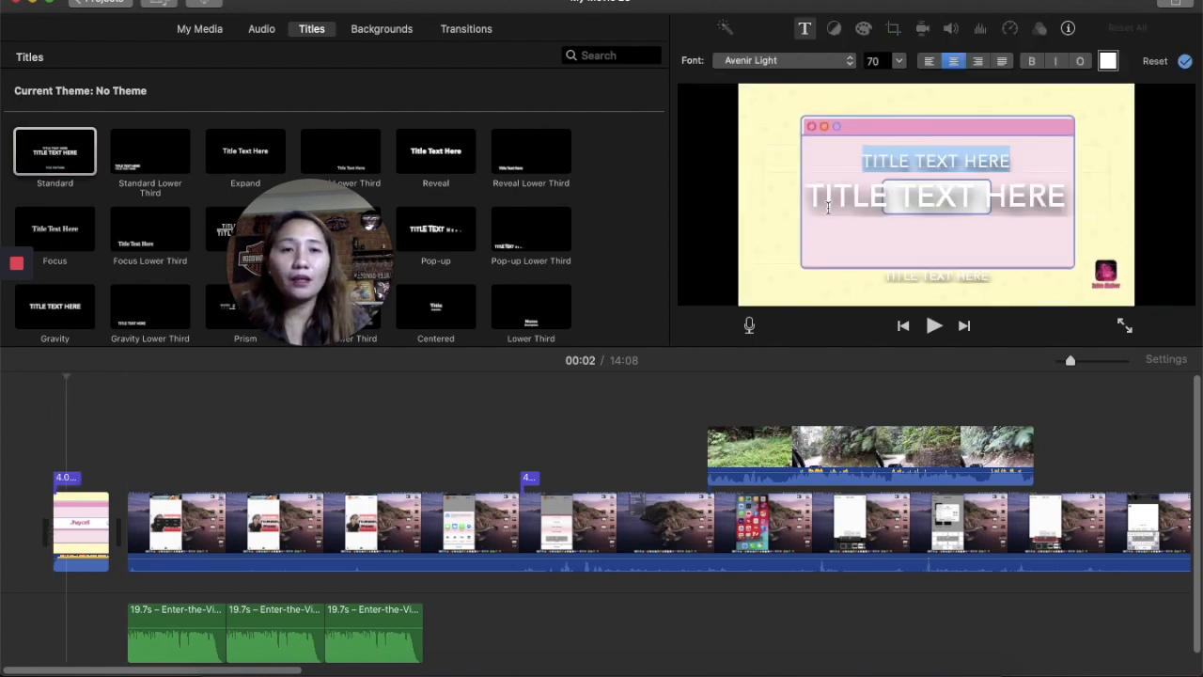
left_click(978, 207)
key("BackSpace")
key("BackSpace")
key("BackSpace")
key("BackSpace")
key("BackSpace")
key("BackSpace")
key("BackSpace")
key("BackSpace")
key("BackSpace")
key("BackSpace")
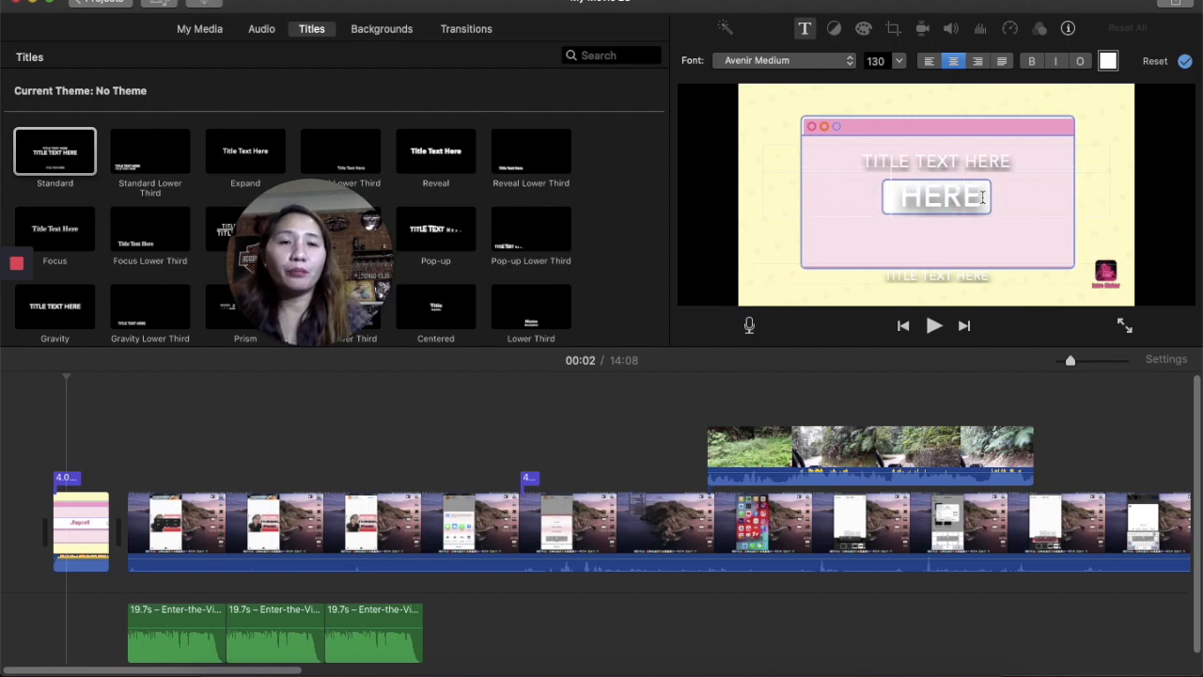
key("BackSpace")
key("BackSpace")
key("BackSpace")
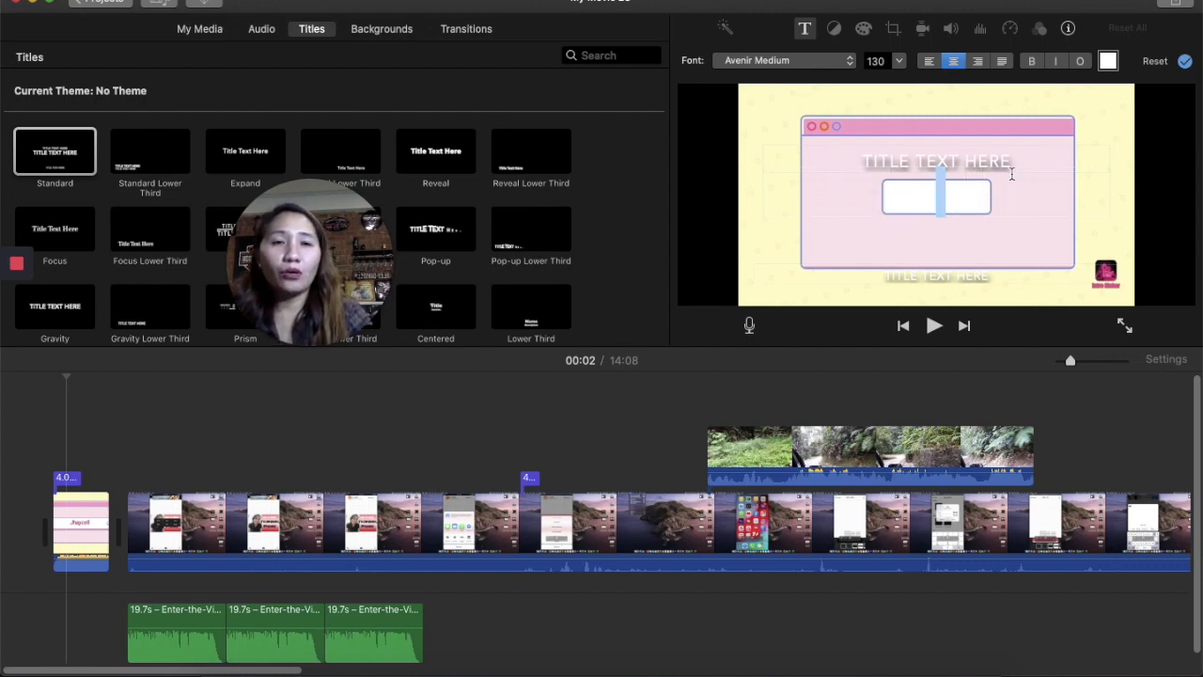
key("BackSpace")
key("BackSpace")
key("BackSpace")
key("BackSpace")
key("BackSpace")
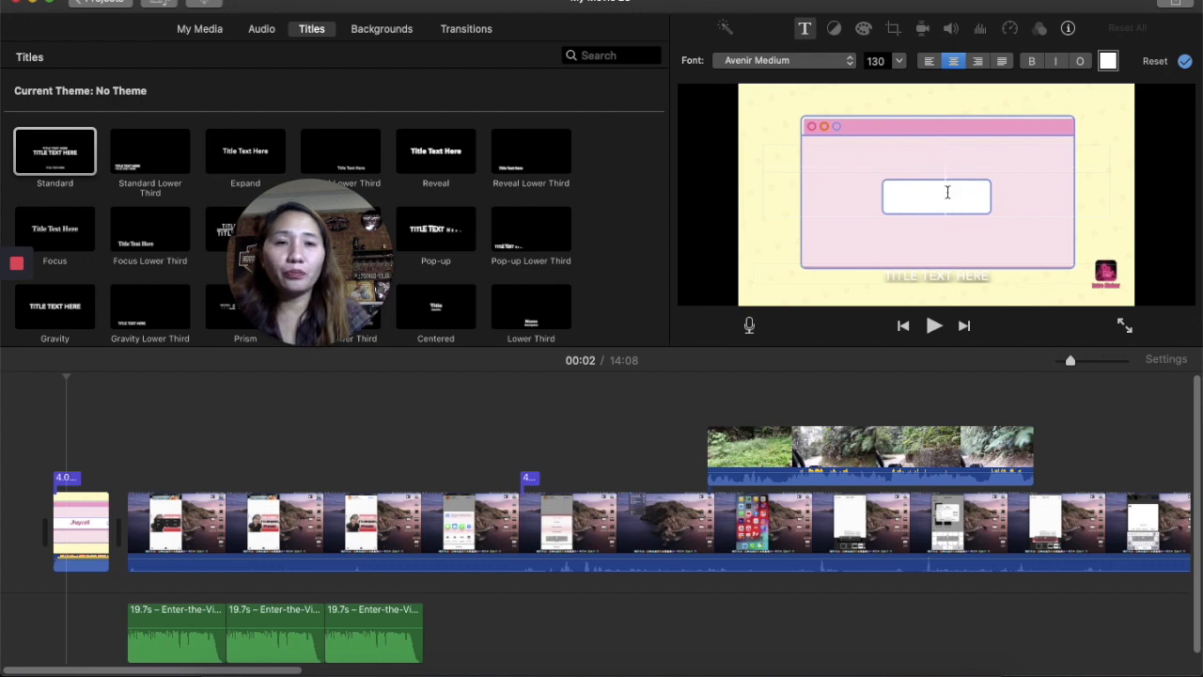
type("OW TO MAKE")
key("super+a")
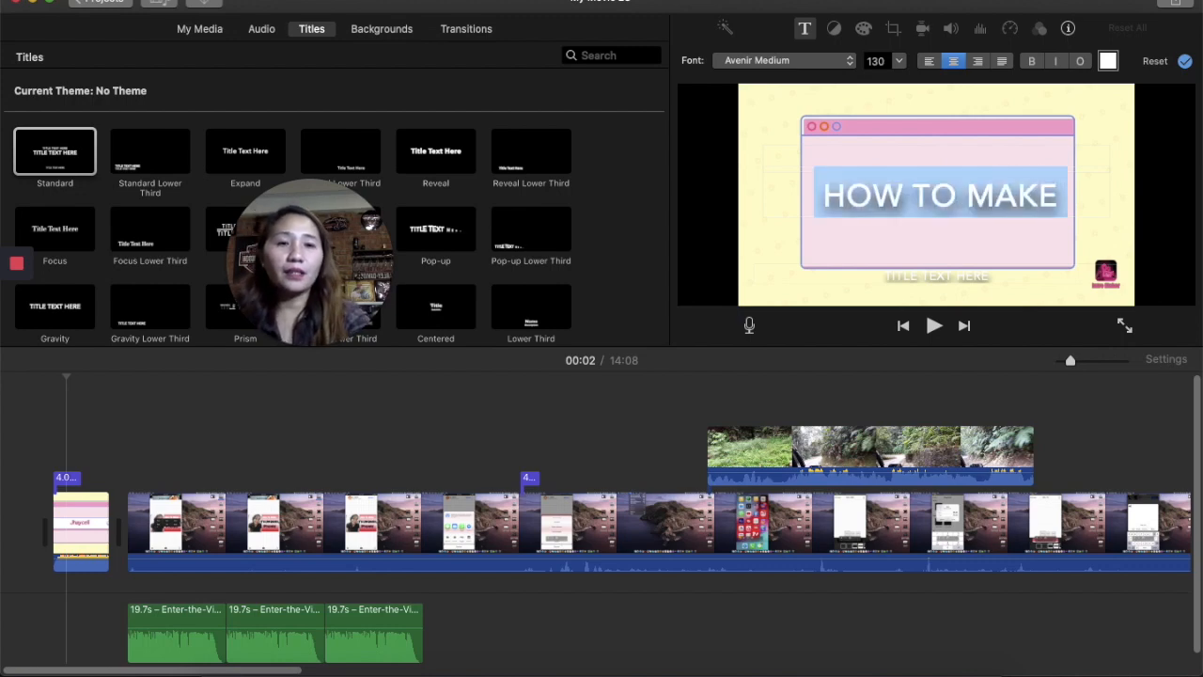
- Play the project from the beginning to preview the new intro title
left_click(52, 438)
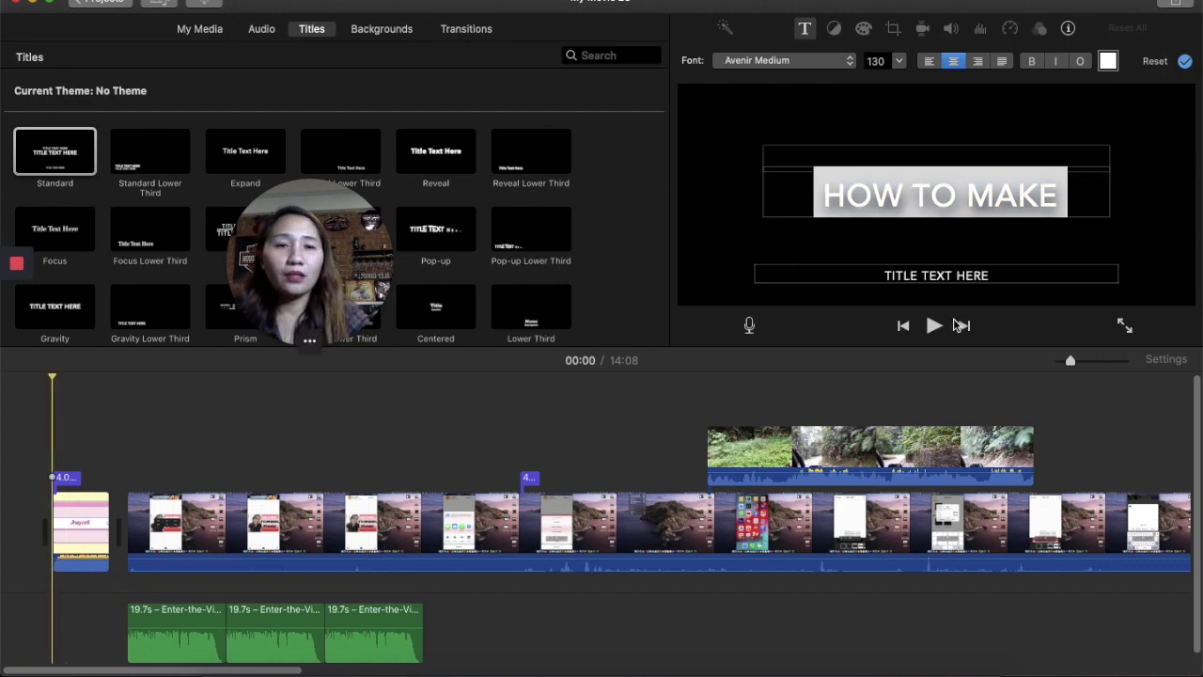
left_click(935, 325)
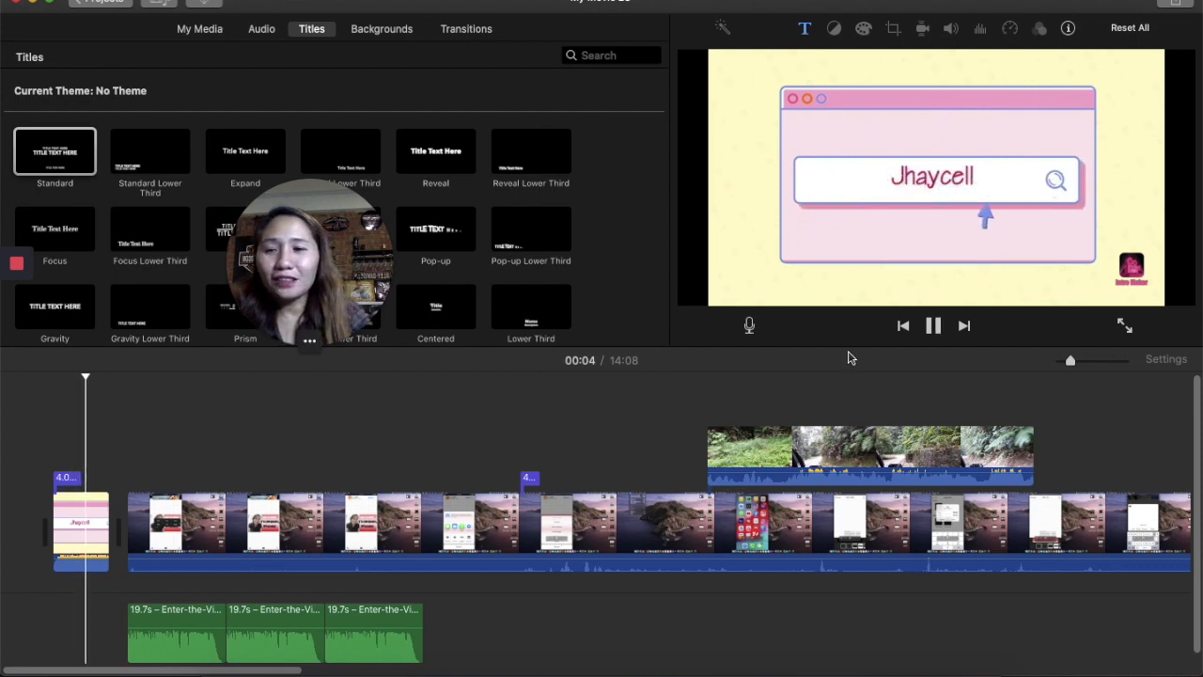
- Insert the Educational Still background three times at the playhead near the start of the main recording
left_click(404, 30)
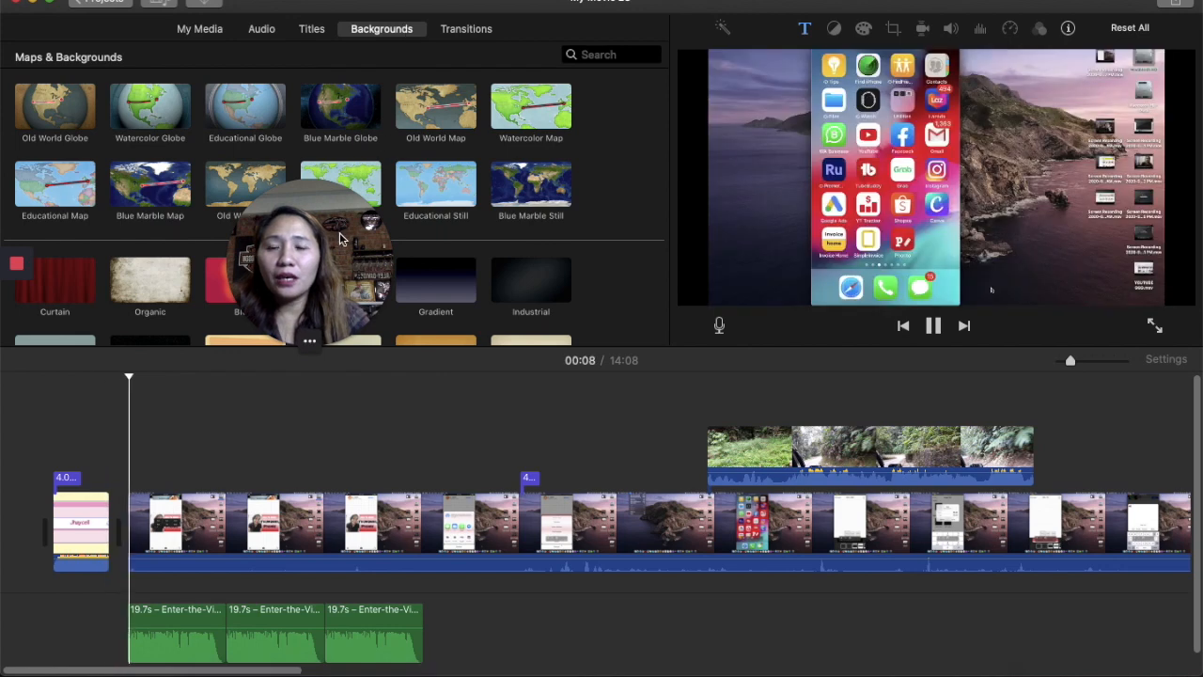
left_click(440, 195)
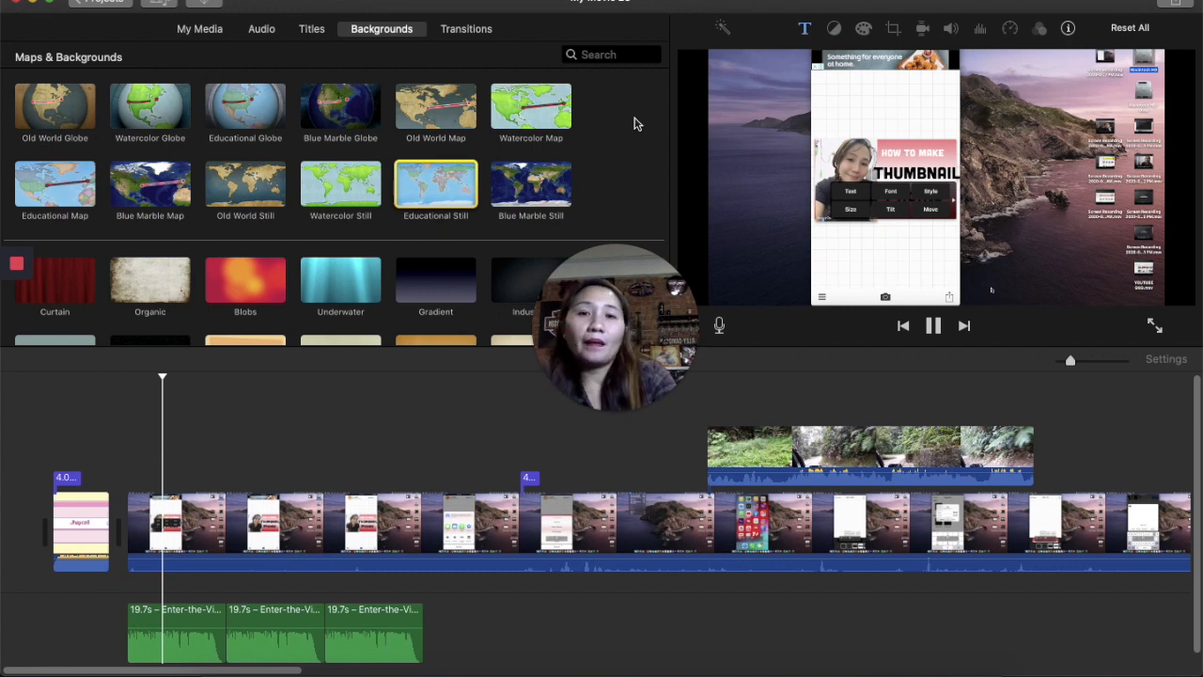
key("w")
key("w")
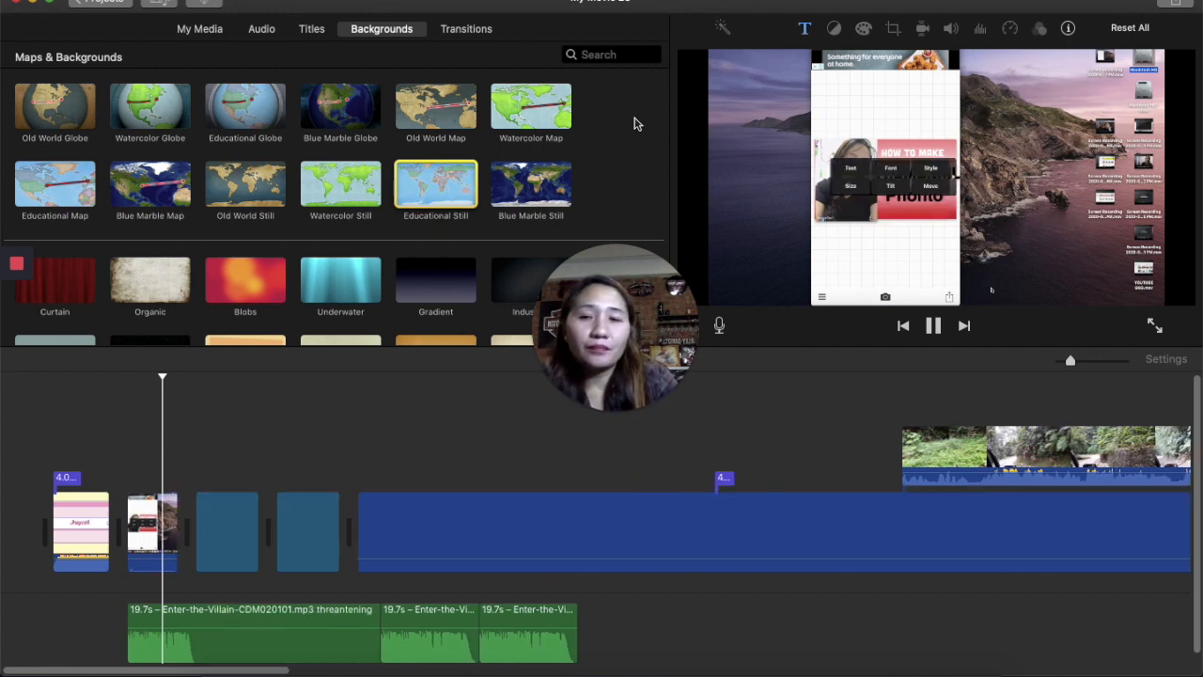
key("w")
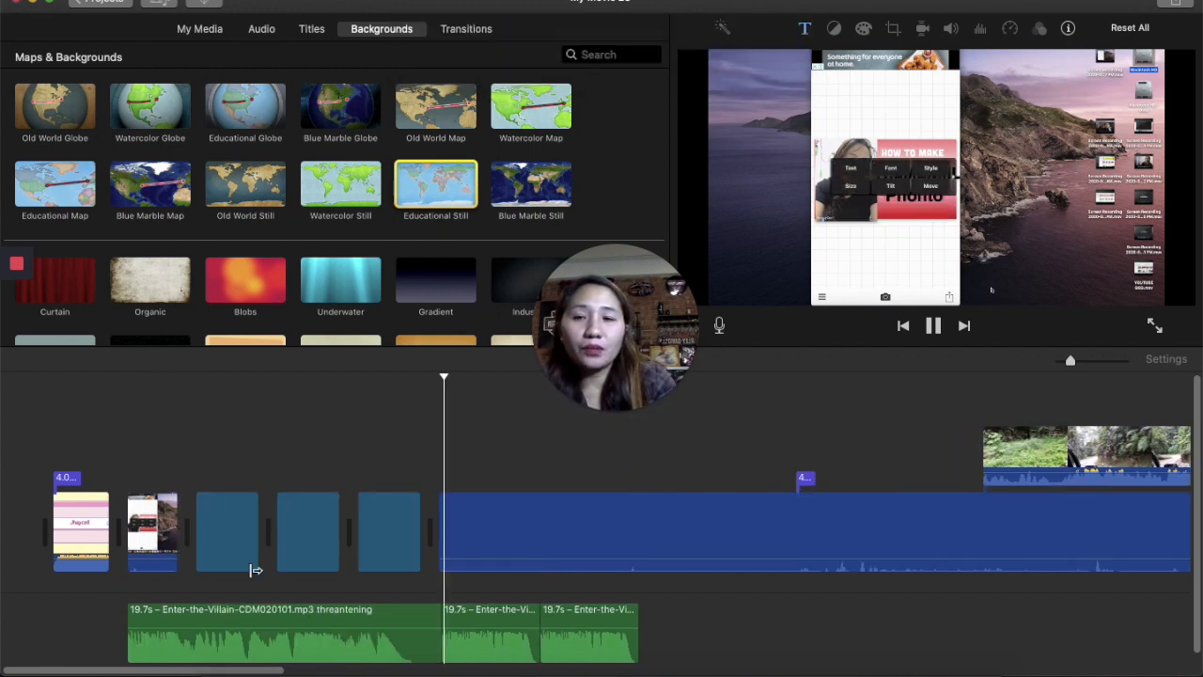
- Review the inserted background clips by selecting them and playing through that part of the project
left_click(127, 462)
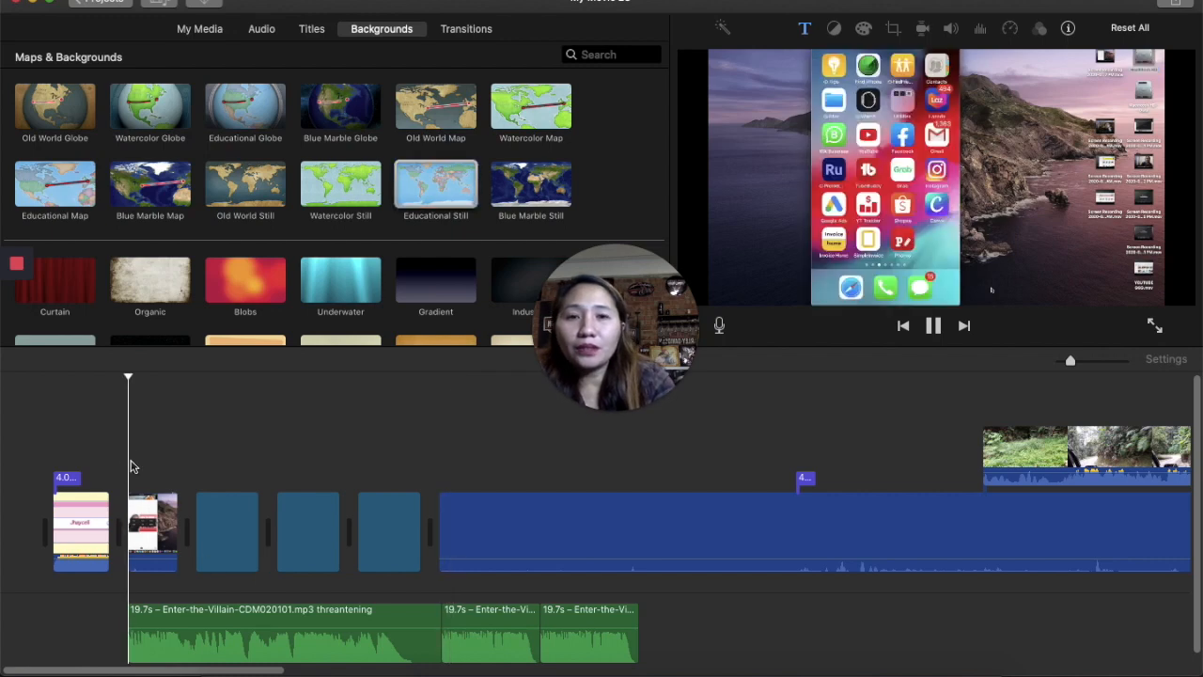
left_click(54, 488)
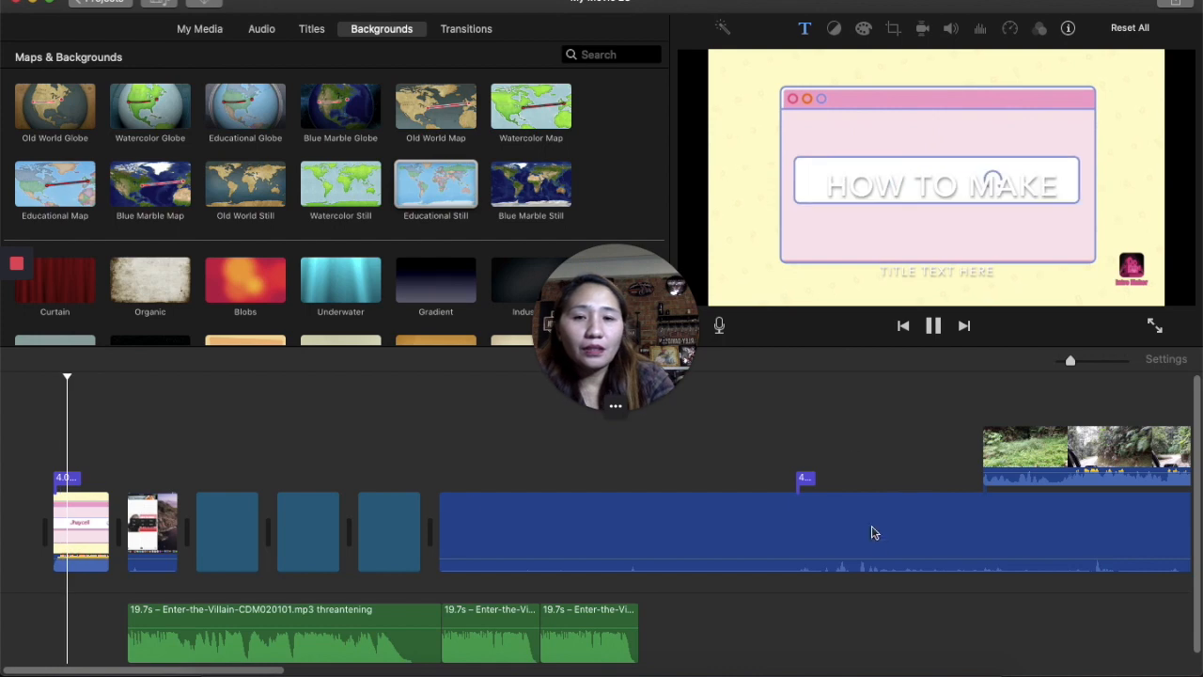
scroll(870, 536, "right", 10)
scroll(874, 550, "left", 10)
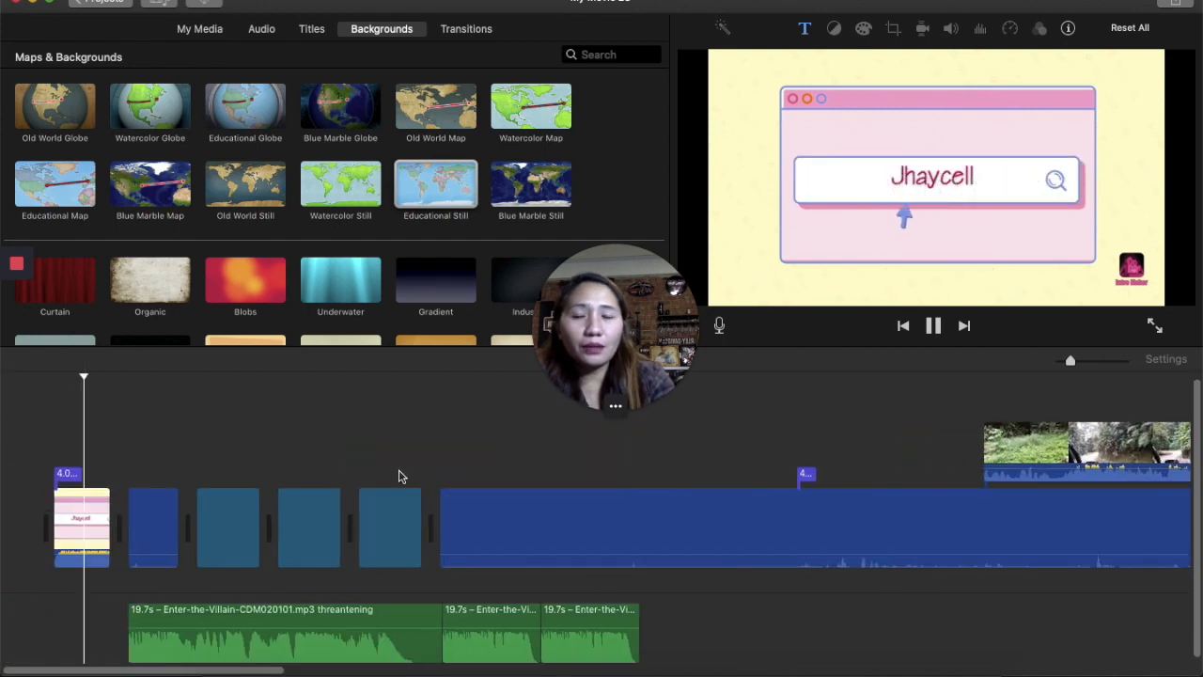
left_click(148, 507)
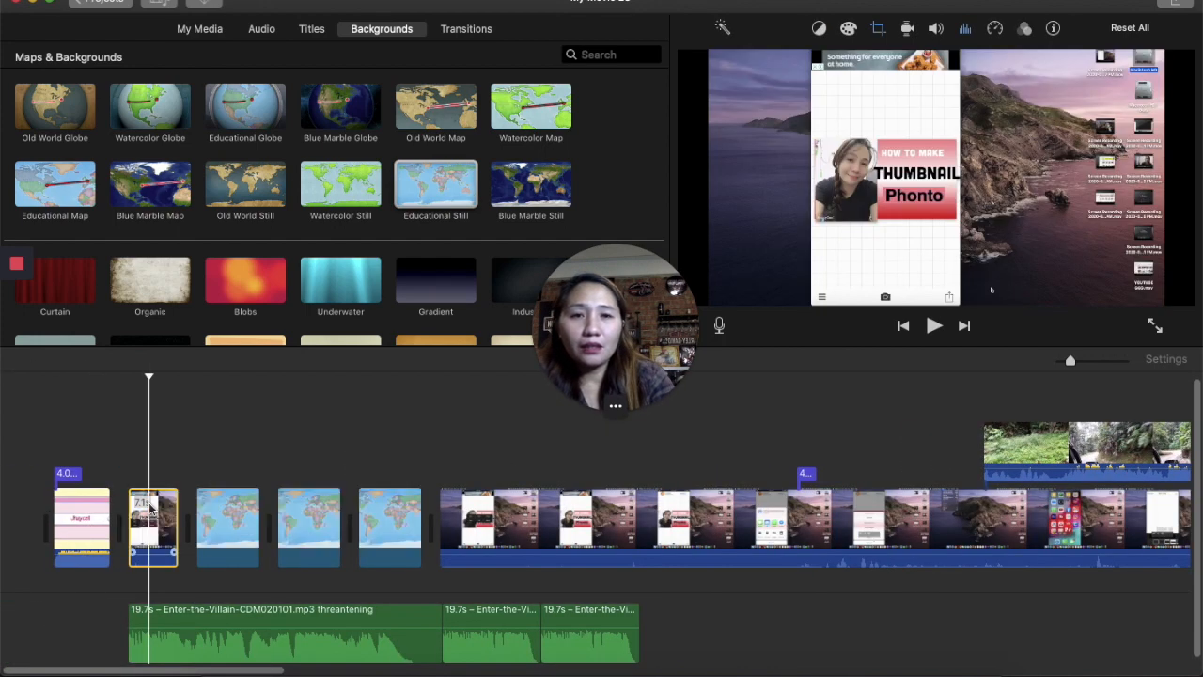
left_click(210, 502)
left_click(273, 399)
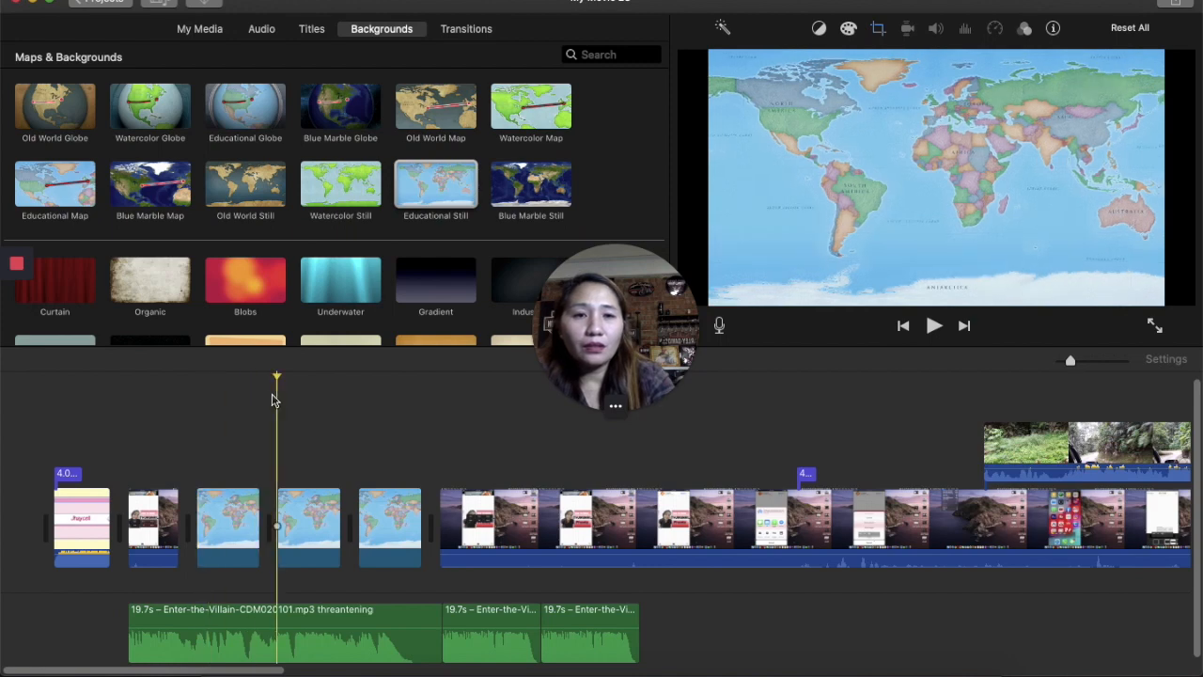
left_click(313, 508)
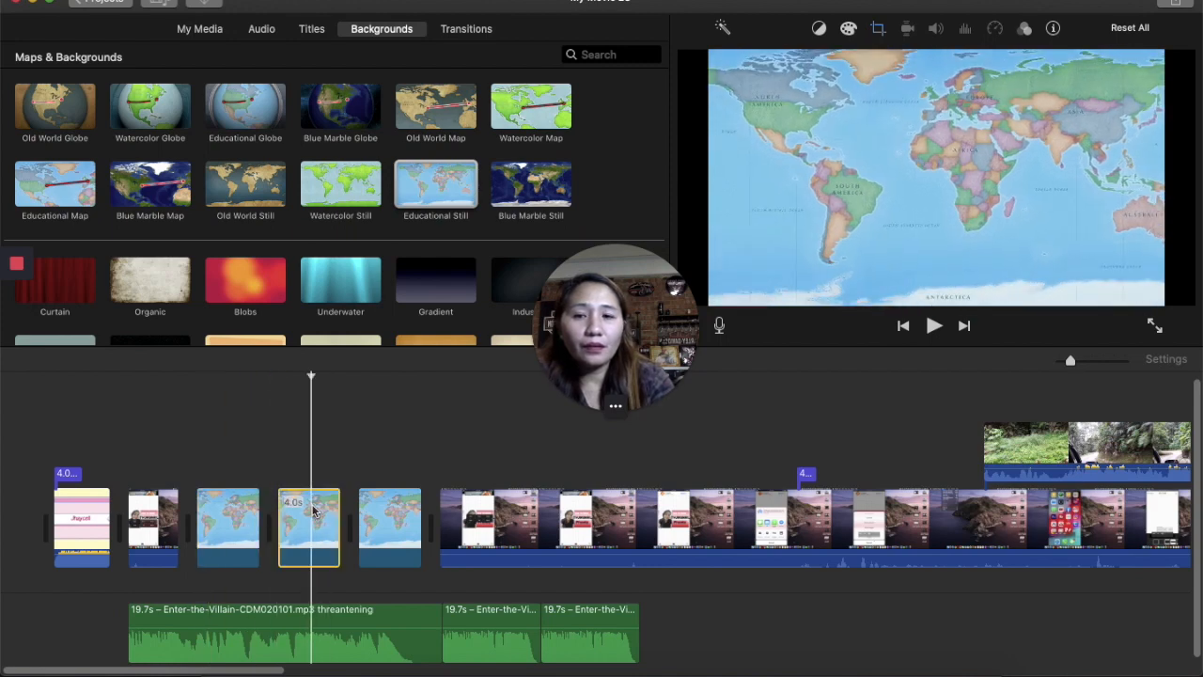
left_click_drag(317, 528, 594, 520)
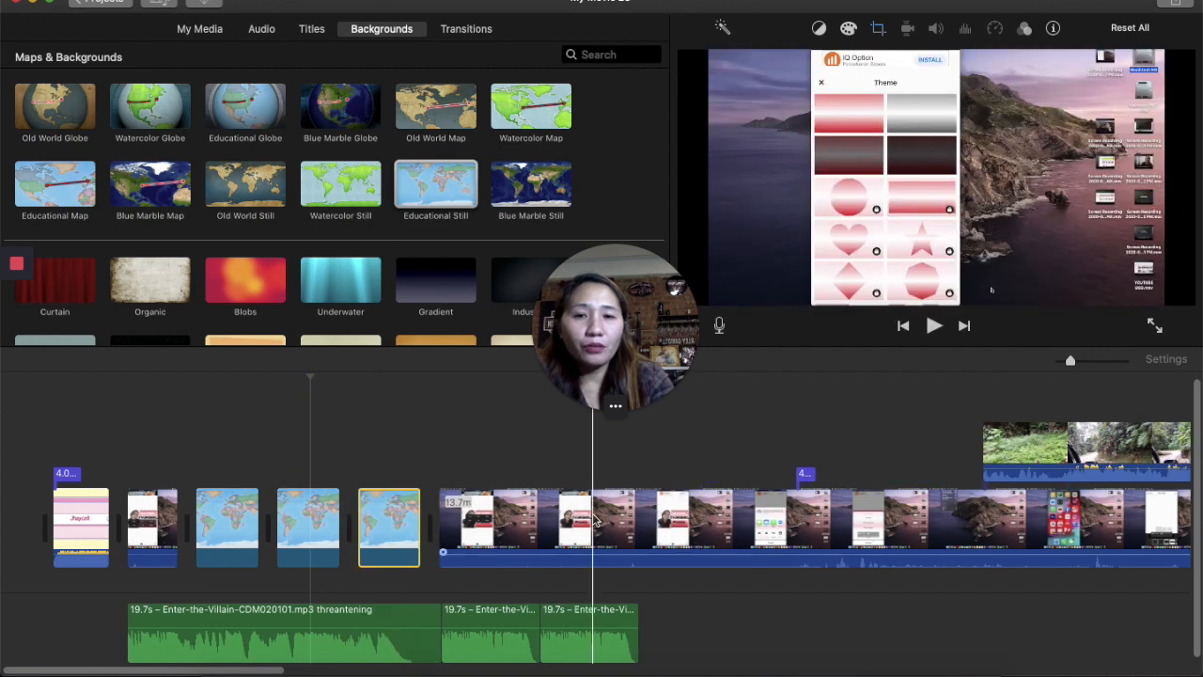
left_click(447, 490)
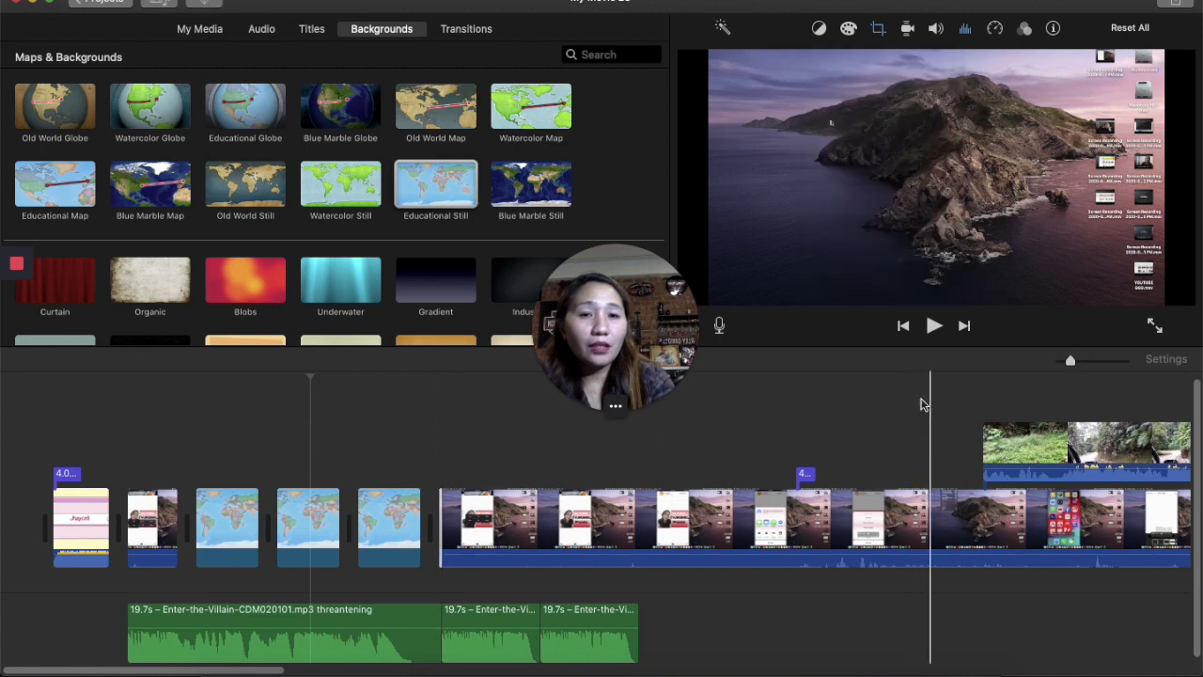
left_click(935, 325)
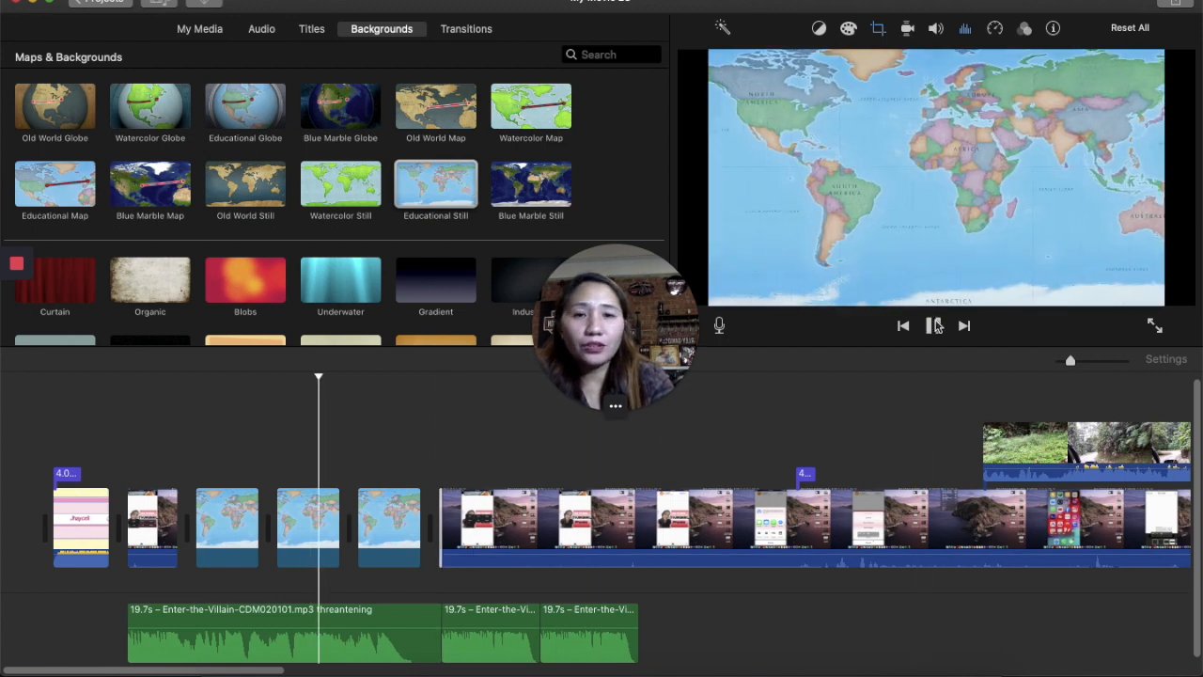
- Delete all three Educational Still background clips from the timeline
right_click(316, 545)
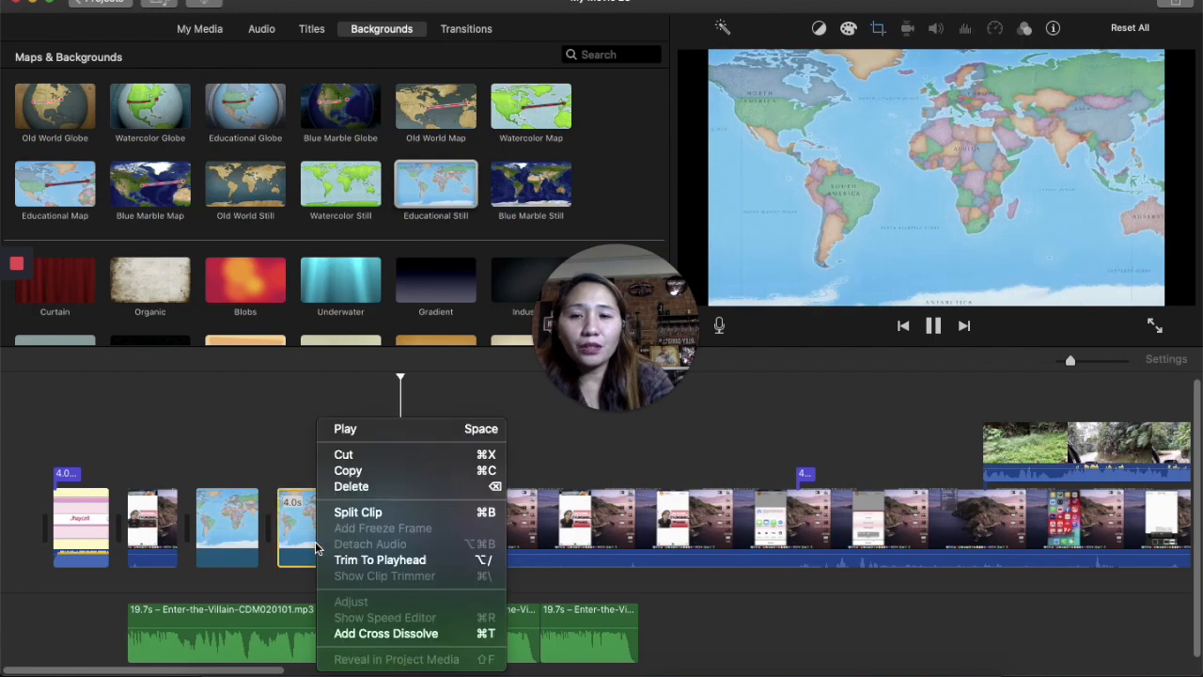
left_click(369, 492)
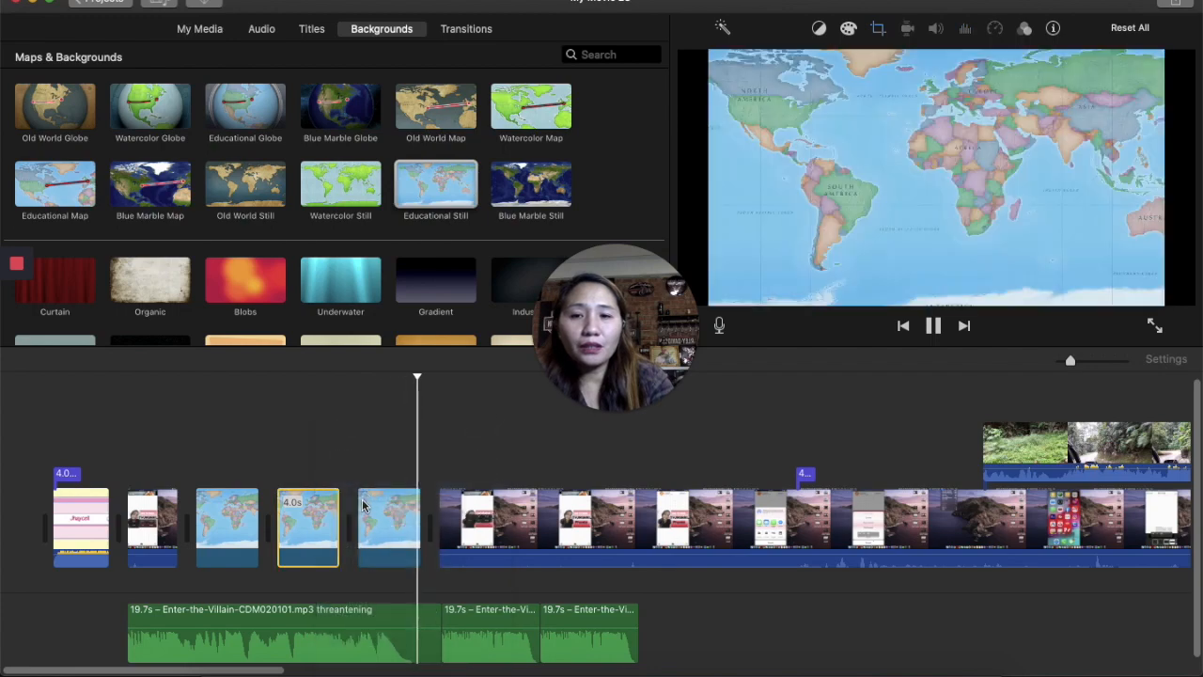
left_click(313, 522)
right_click(313, 523)
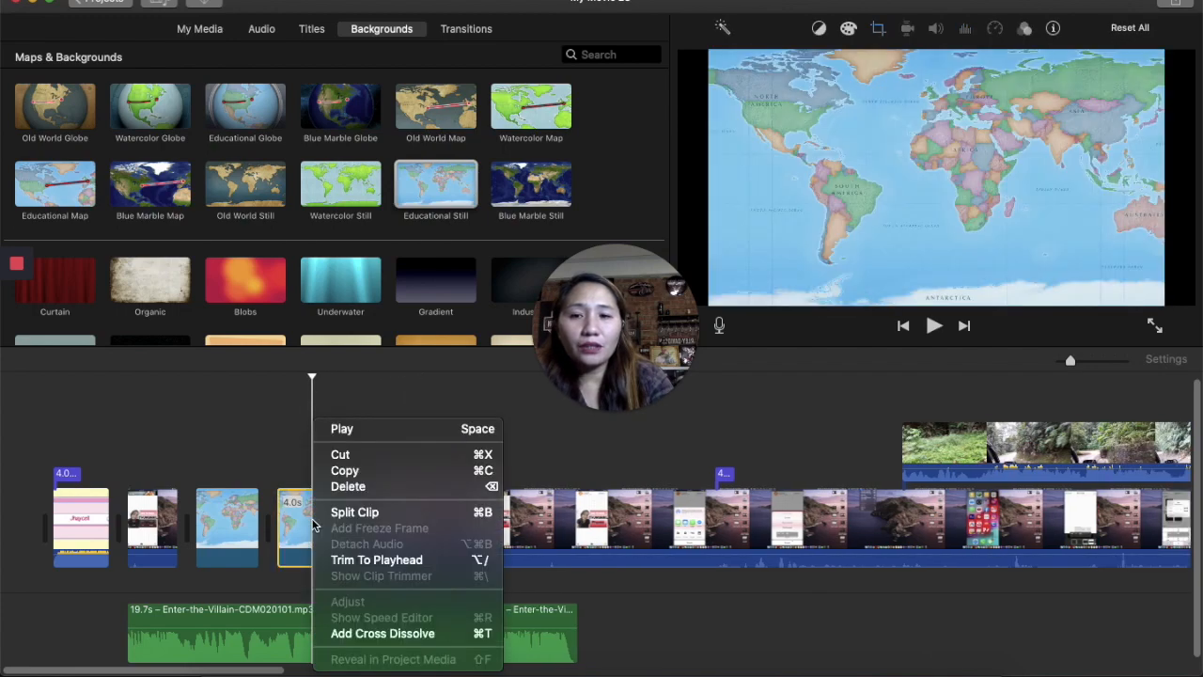
left_click(350, 486)
left_click(241, 528)
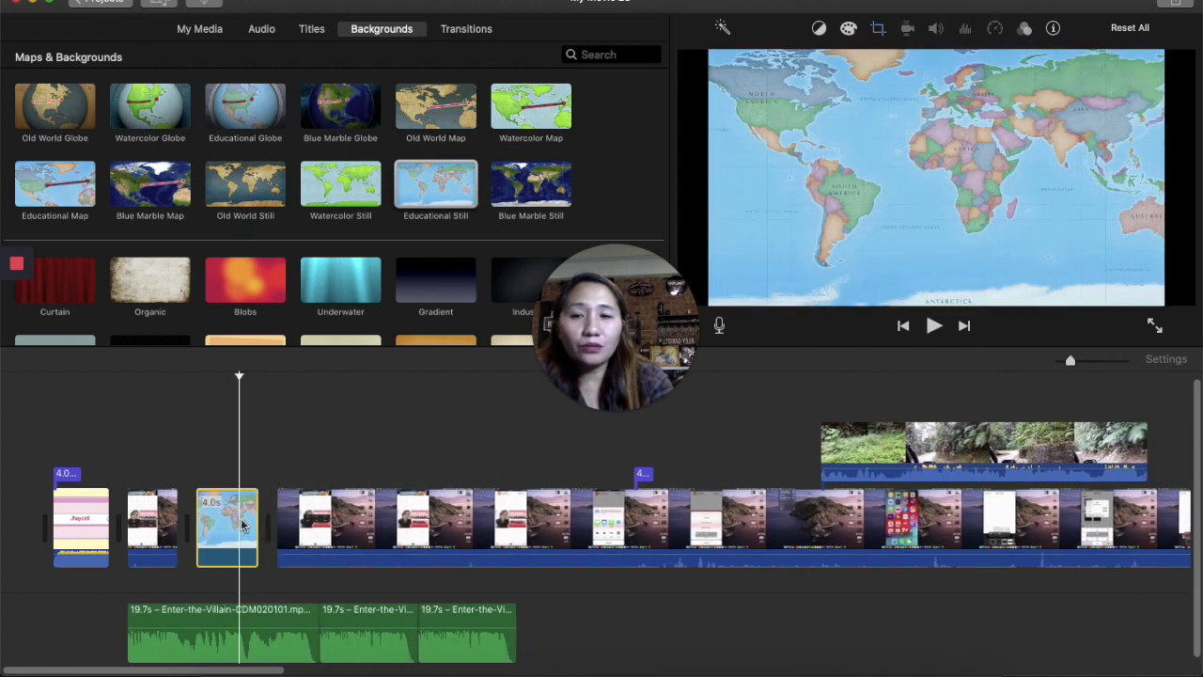
double_click(242, 525)
right_click(242, 525)
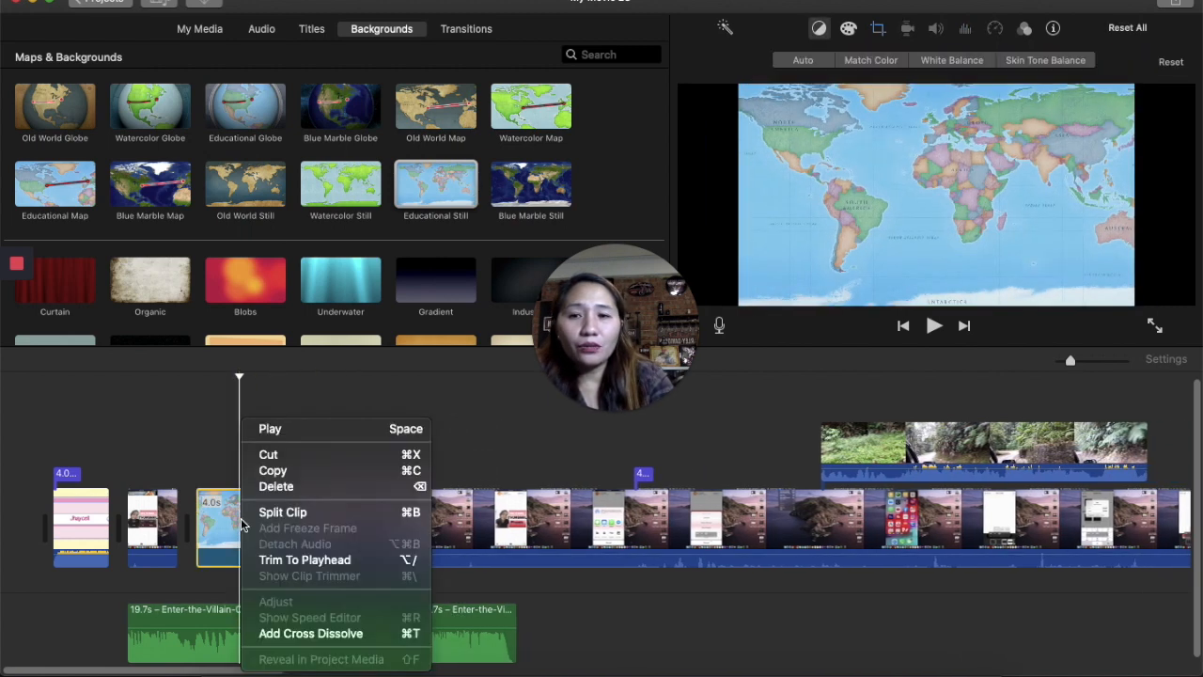
left_click(280, 486)
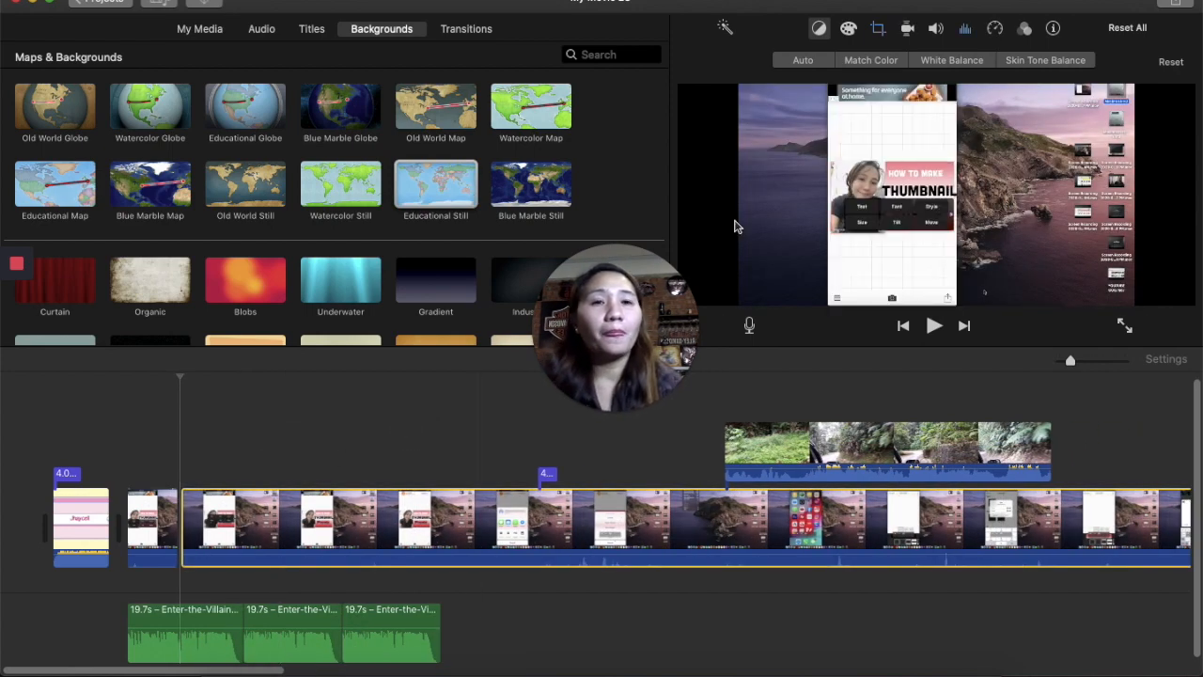
- Add Cube transitions on both sides of the short clip between the intro and the main recording
left_click(489, 29)
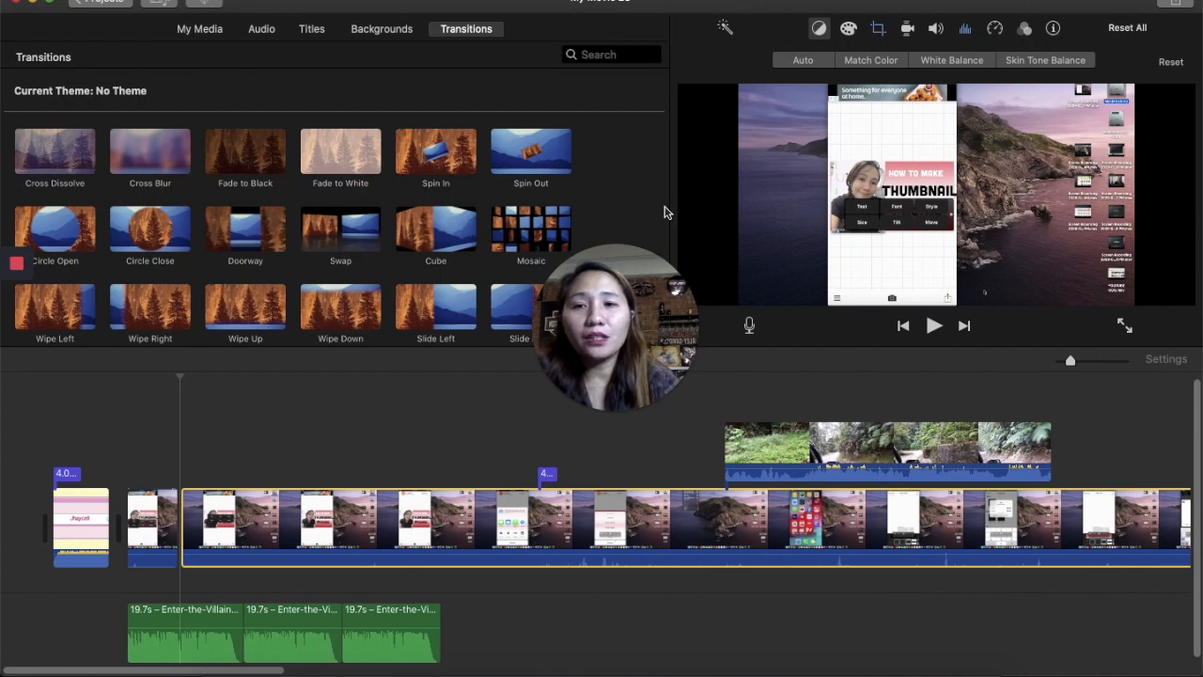
left_click(432, 312)
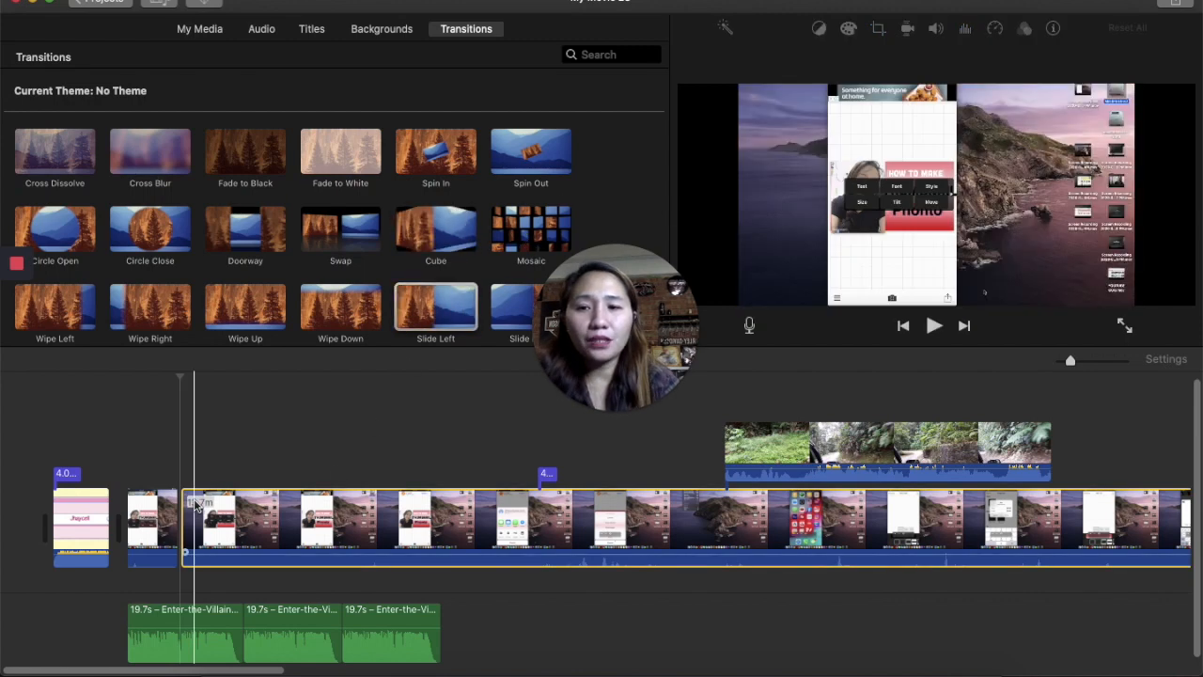
left_click(191, 502)
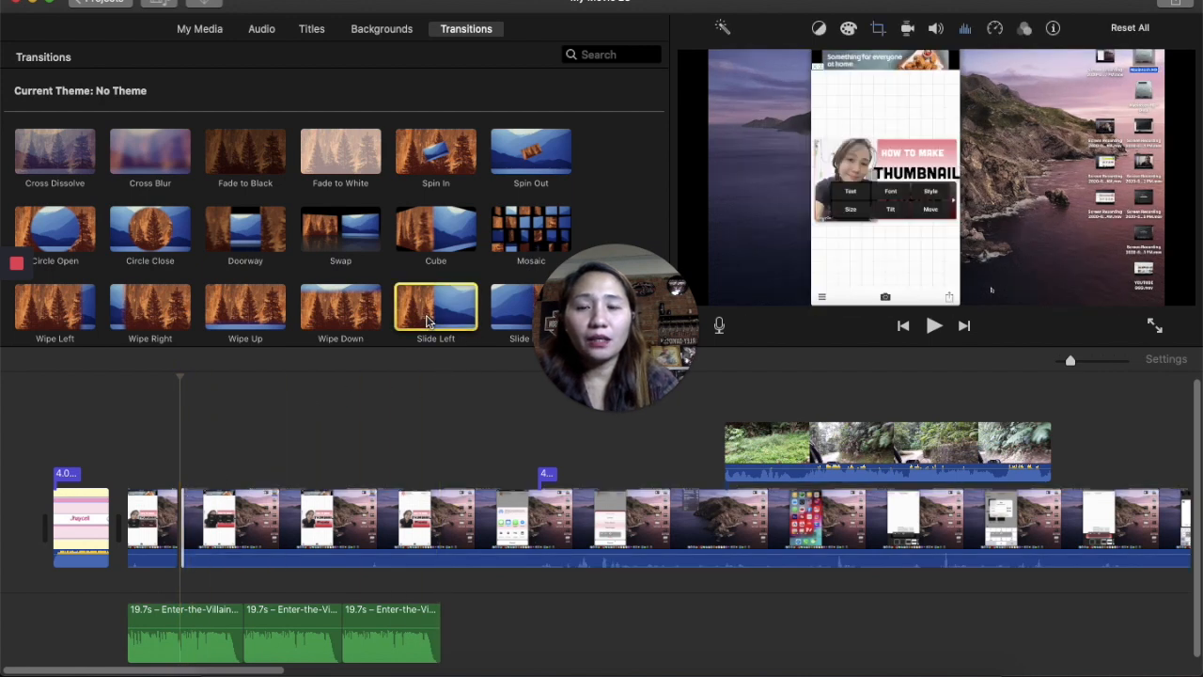
left_click(134, 442)
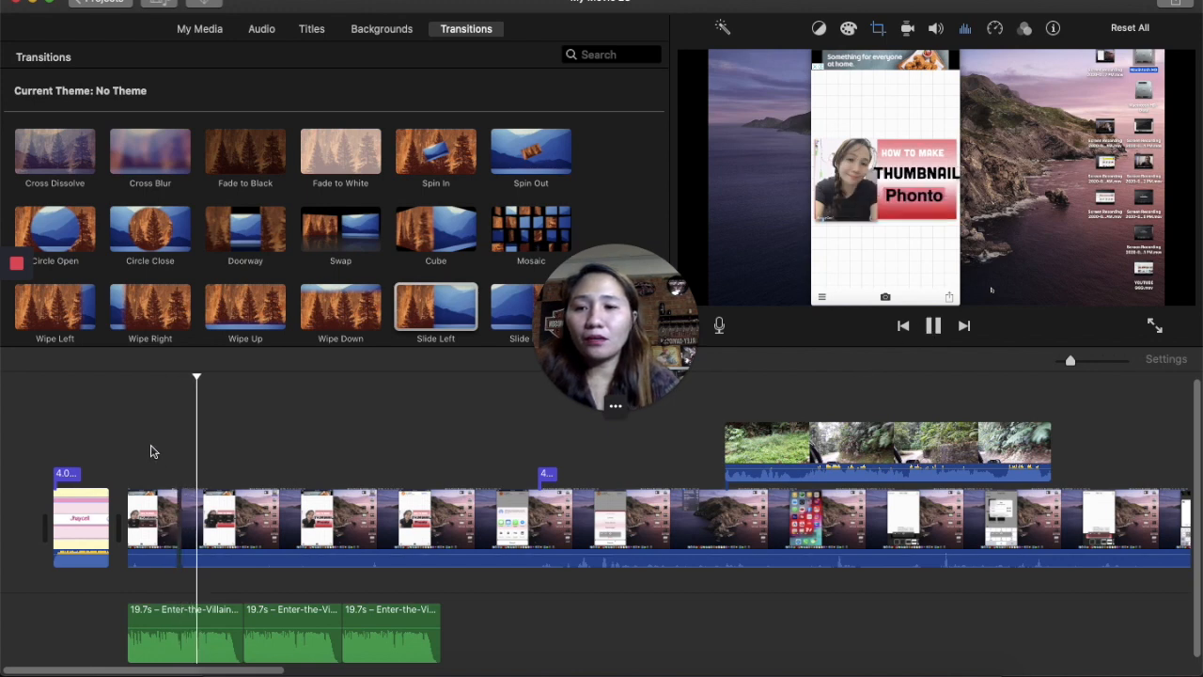
double_click(460, 242)
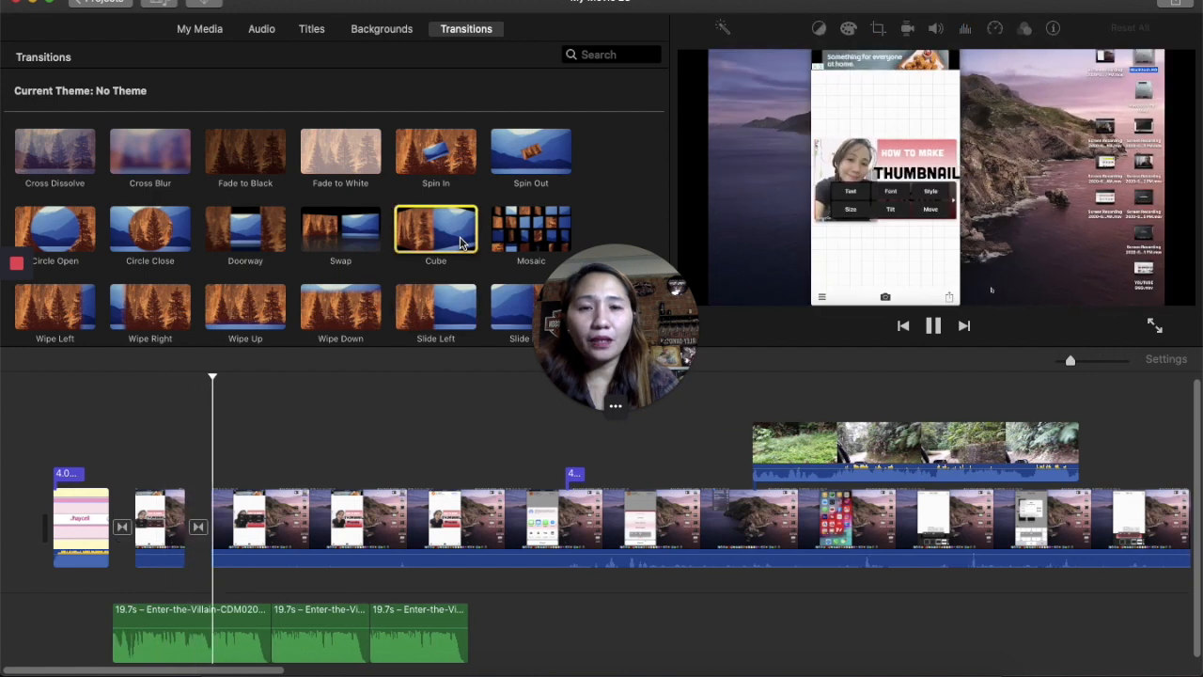
- Play the project from near the start to preview the new transitions
left_click(148, 411)
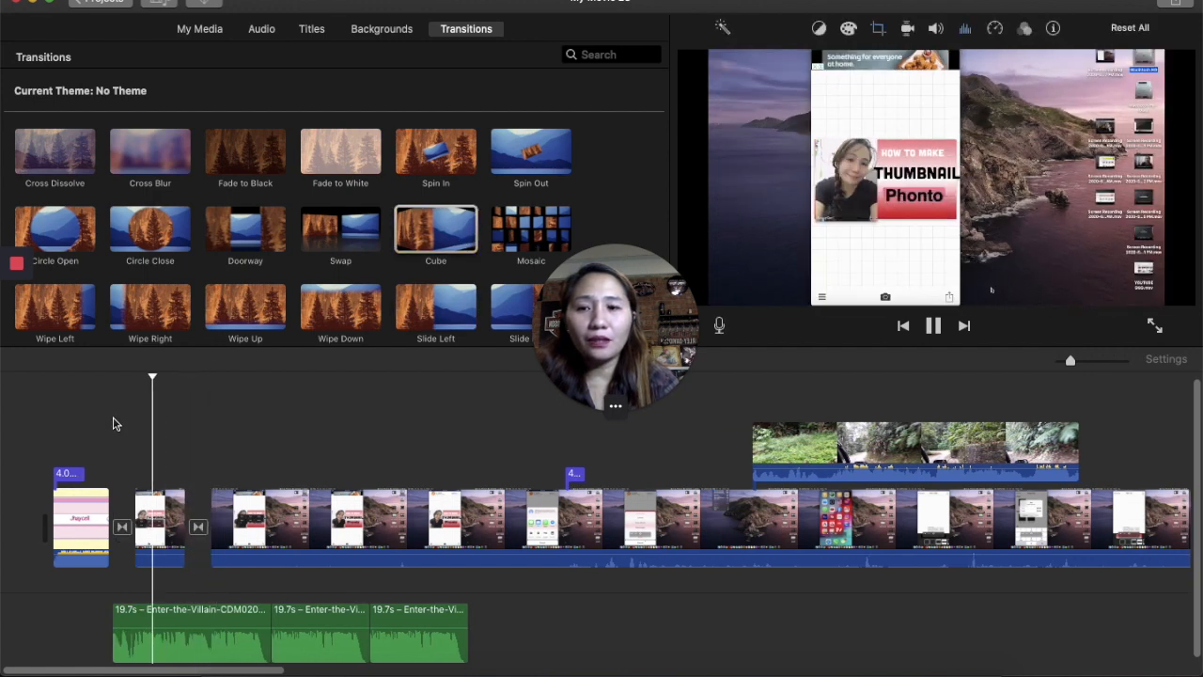
left_click(126, 423)
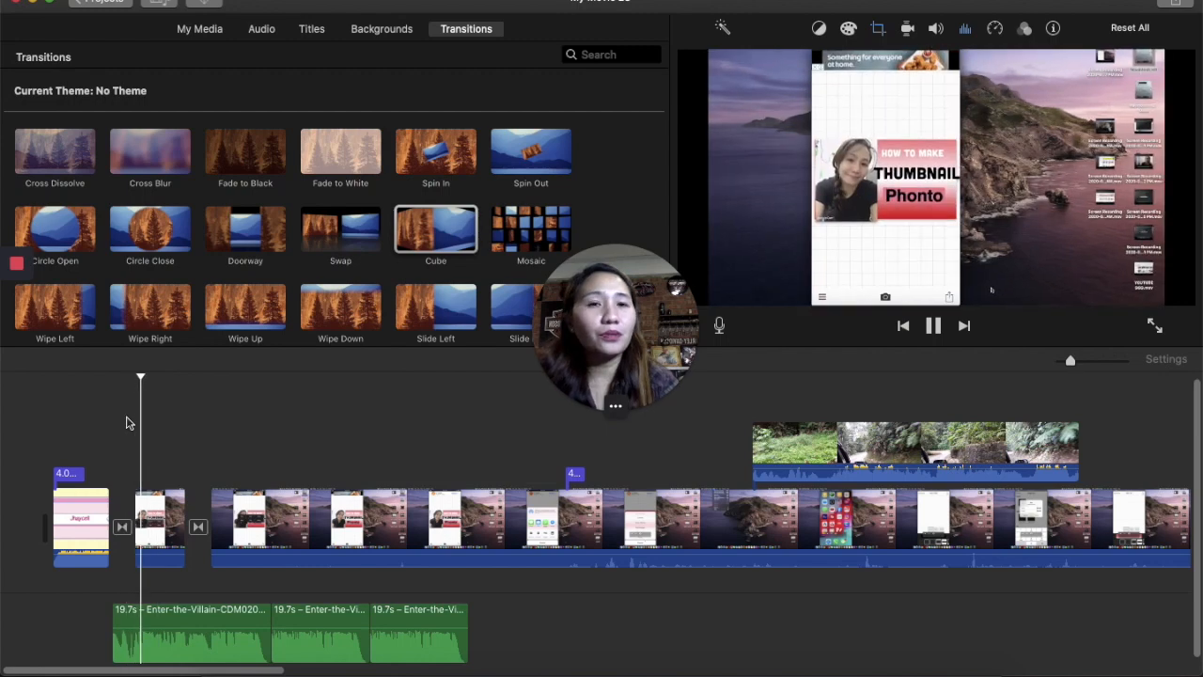
left_click(83, 423)
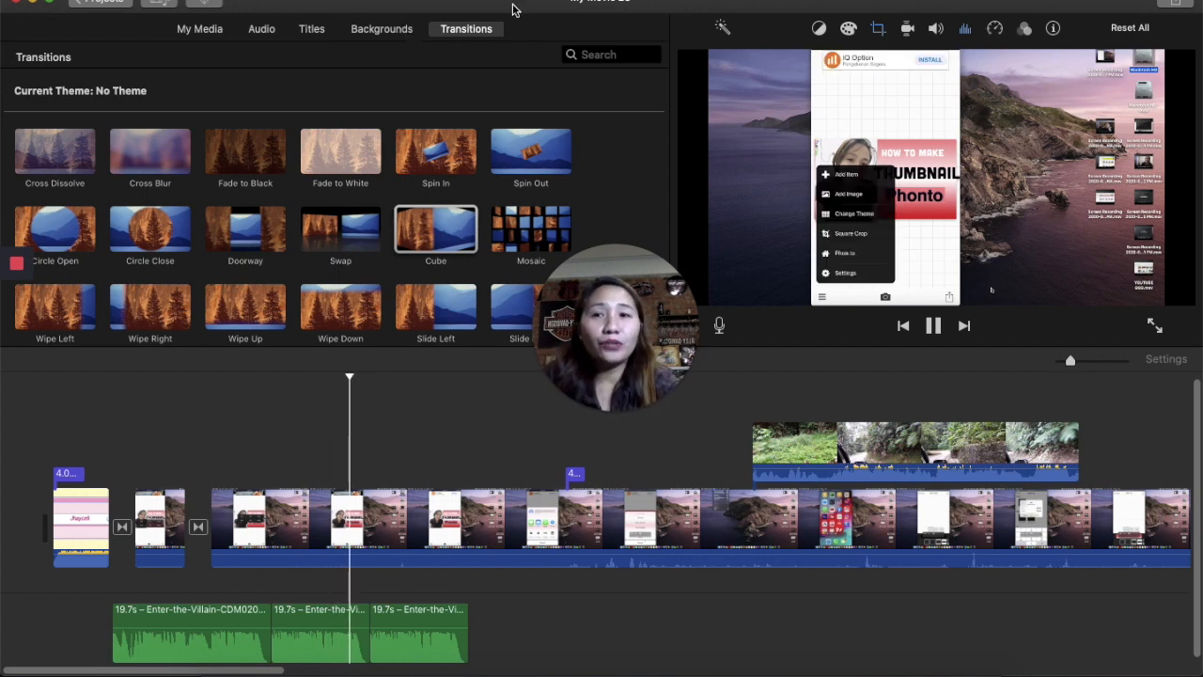
scroll(406, 96, "down", 3)
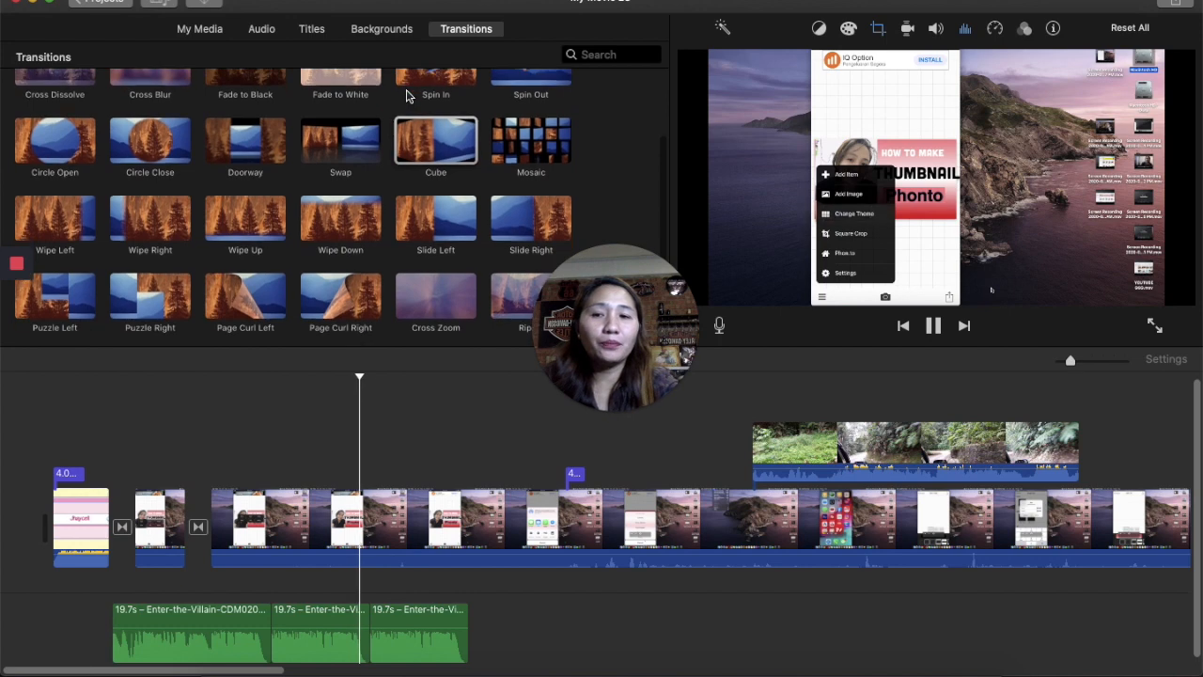
scroll(408, 91, "up", 3)
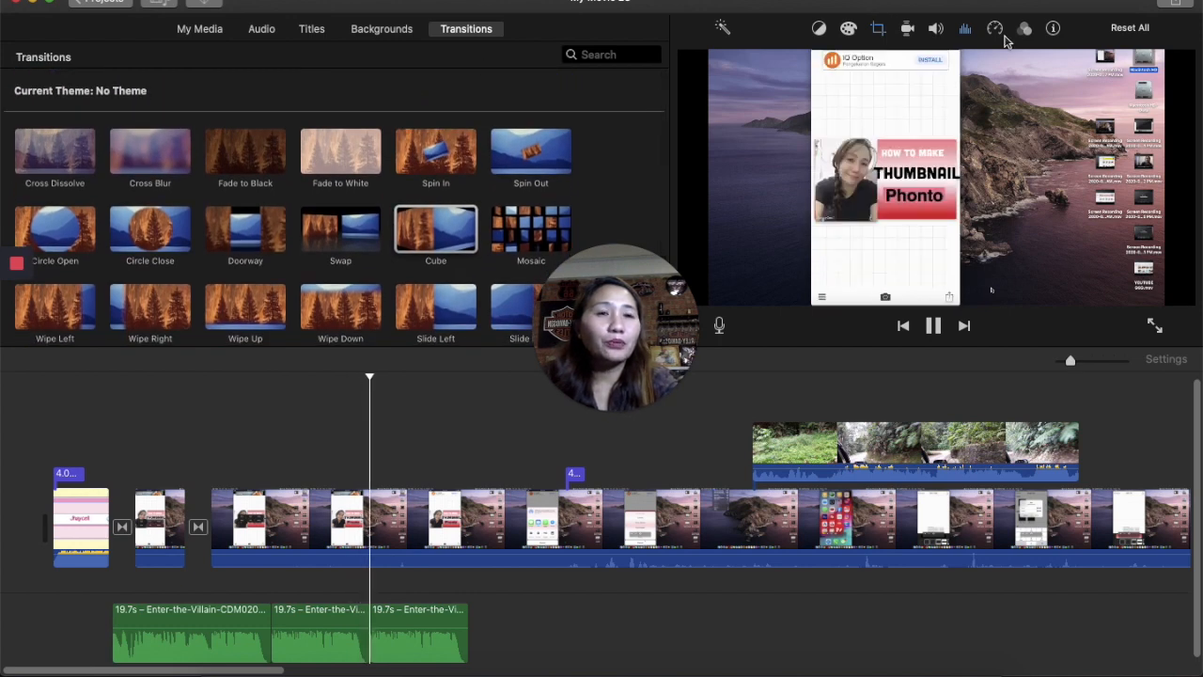
- Open voiceover recording and inspect its input source options
left_click(720, 326)
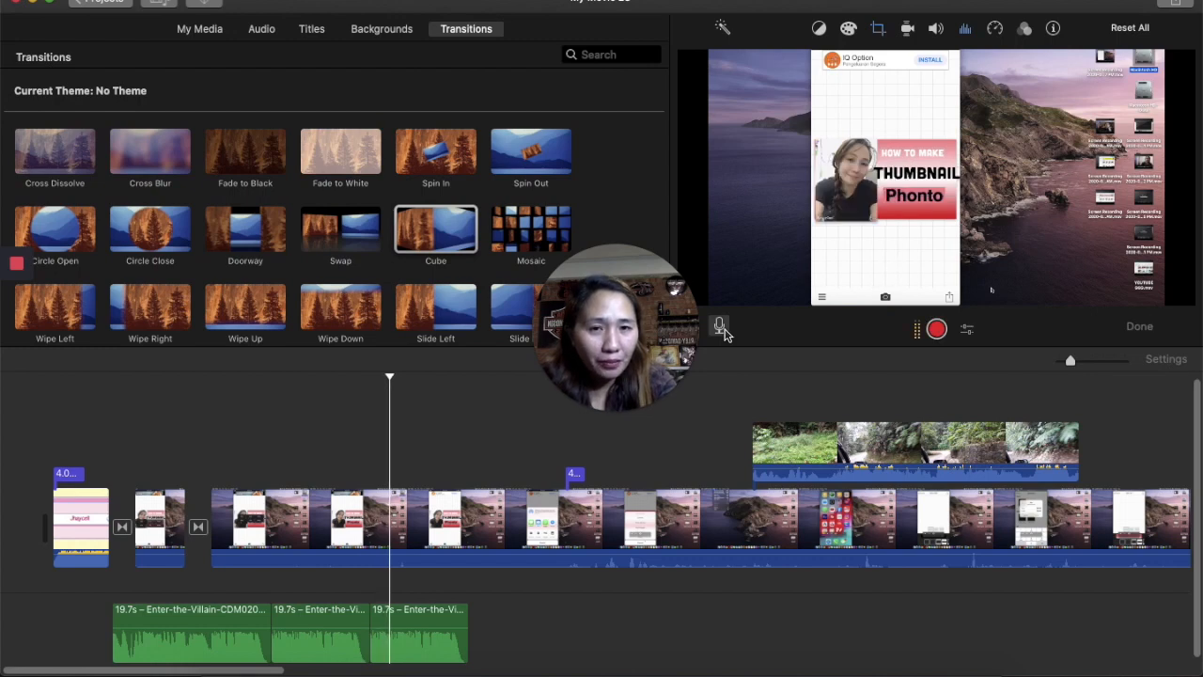
left_click(967, 330)
left_click(993, 367)
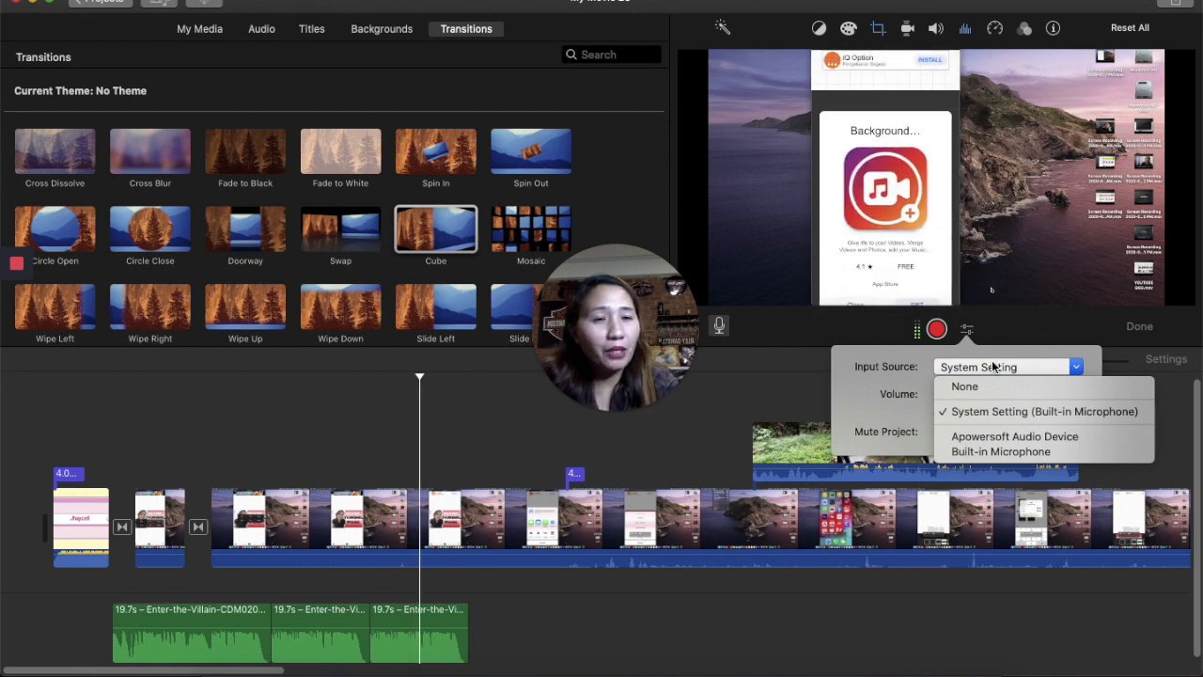
left_click(1173, 411)
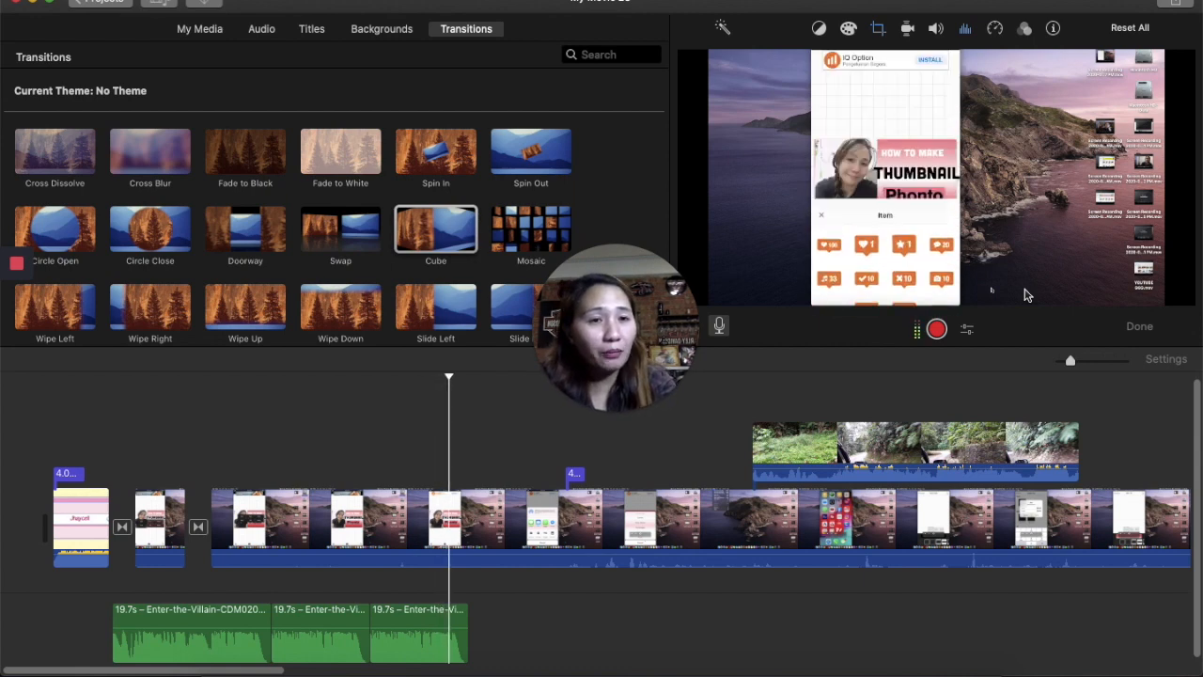
- Browse the clip info, speed, reverse, stabilization and color balance adjustments for the selected clip
left_click(1050, 35)
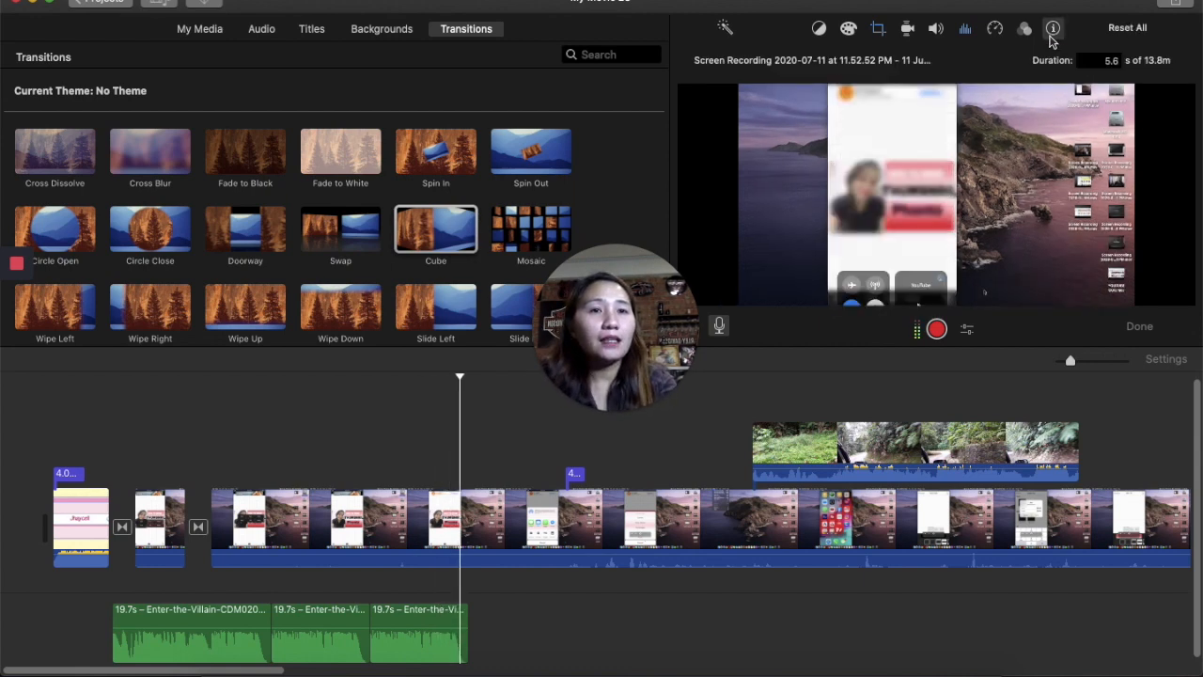
left_click(998, 30)
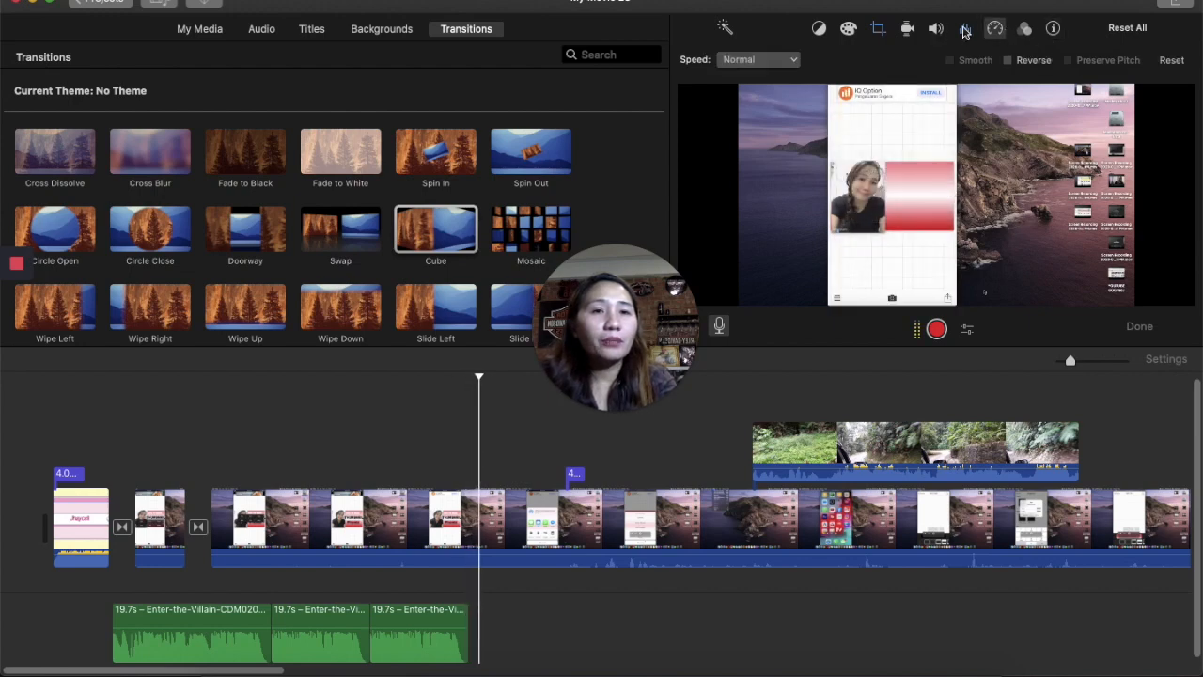
left_click(1008, 60)
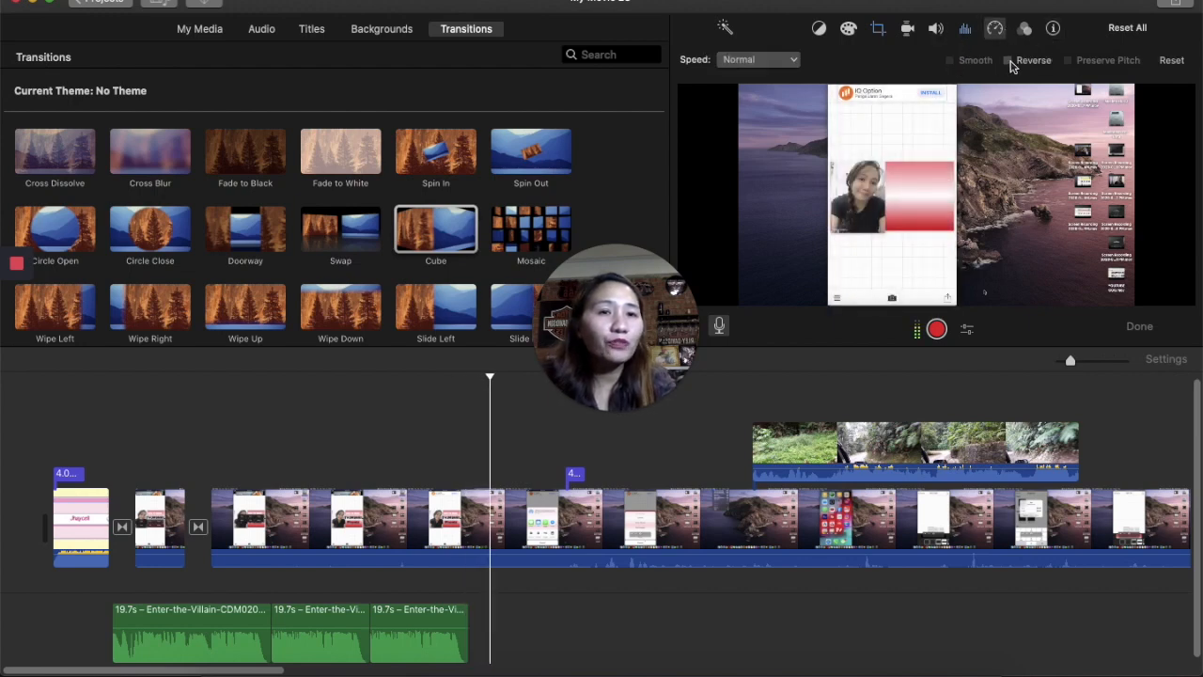
left_click(1007, 60)
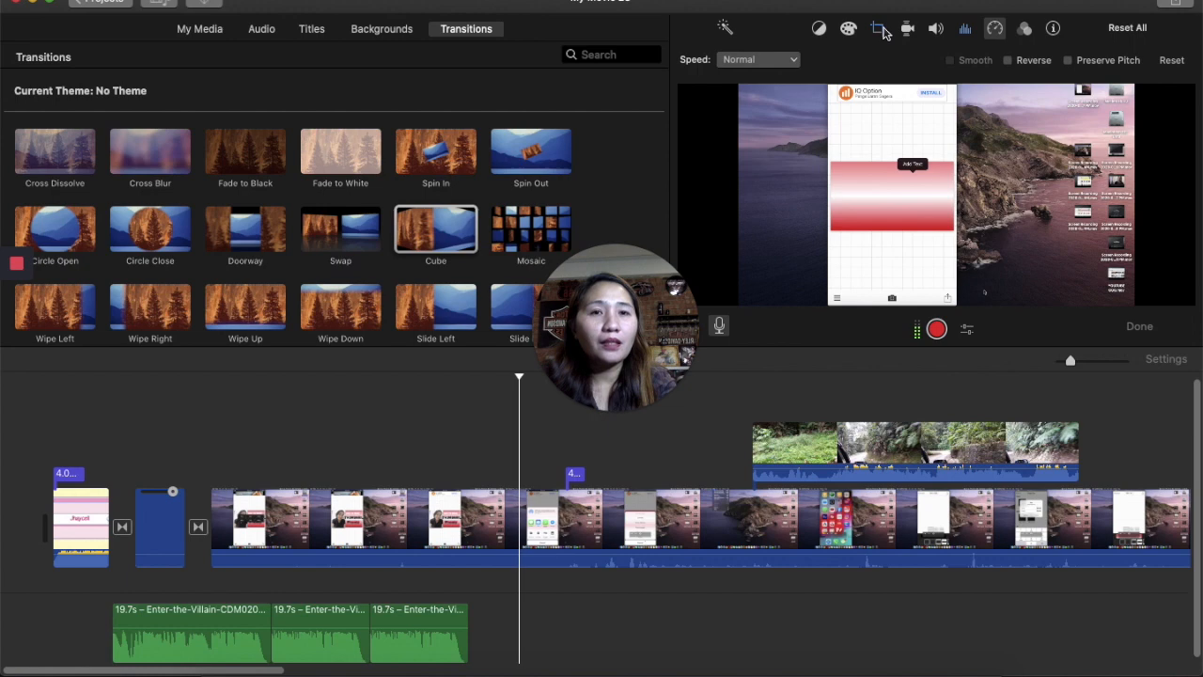
left_click(906, 29)
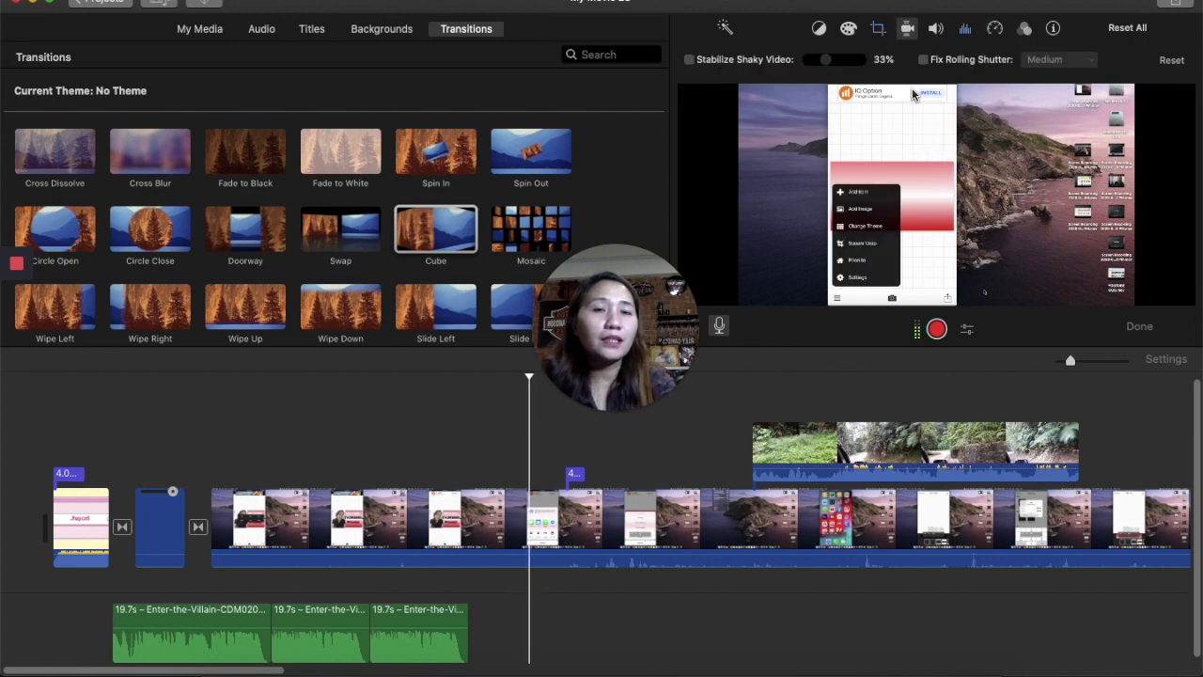
left_click(818, 29)
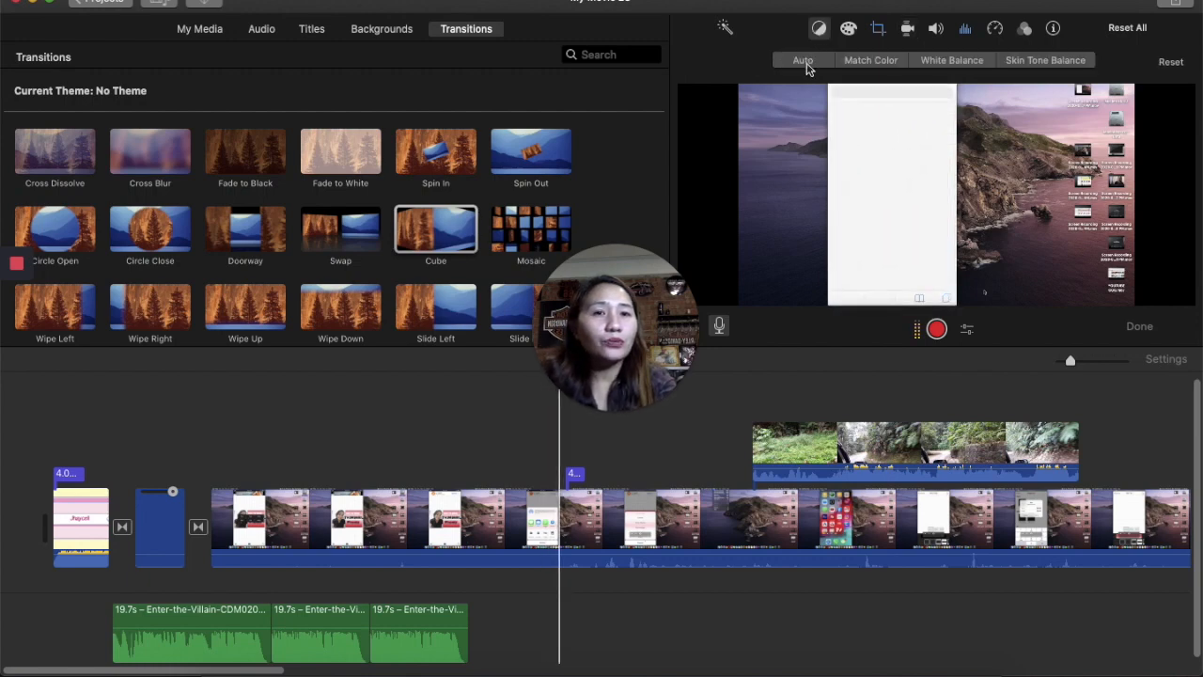
left_click(809, 70)
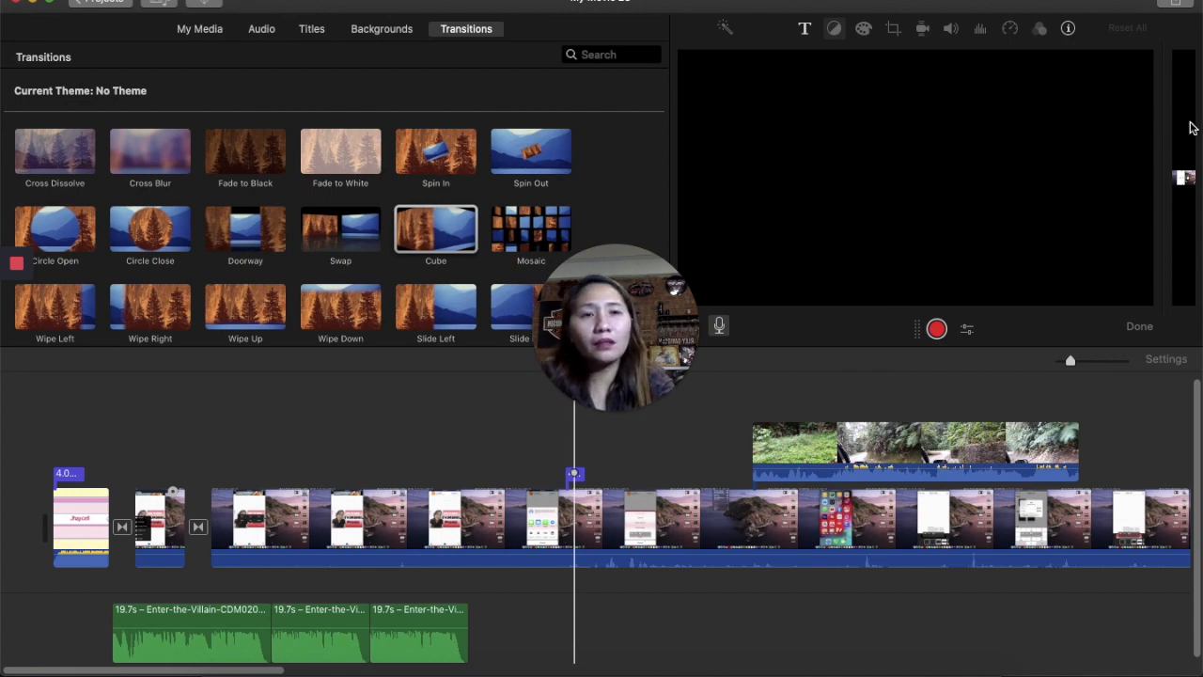
- Replace the title's main text line with the creator's name
left_click(812, 34)
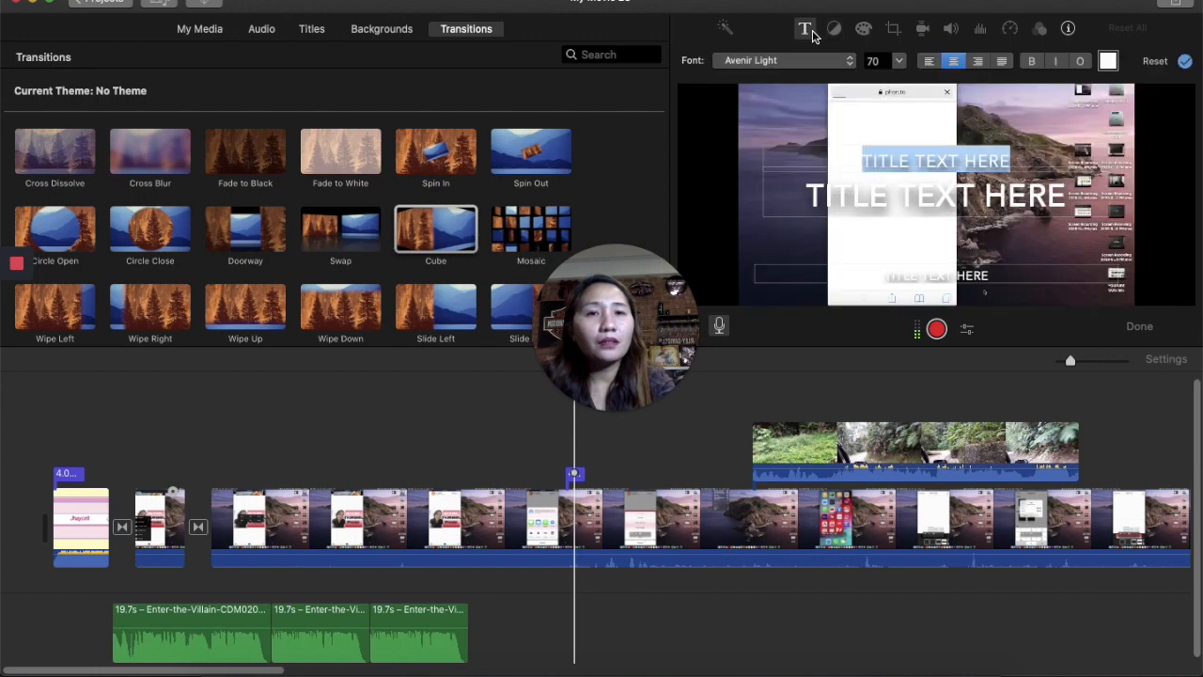
left_click(984, 196)
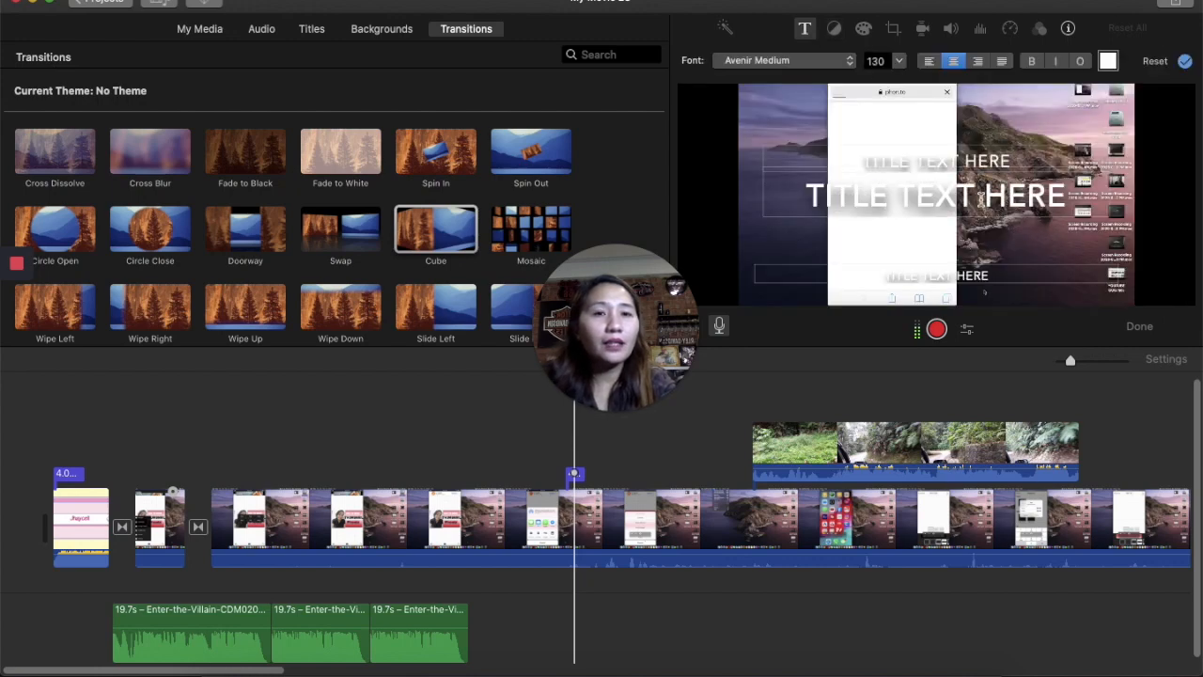
key("BackSpace")
key("BackSpace")
key("BackSpace")
key("BackSpace")
key("BackSpace")
key("BackSpace")
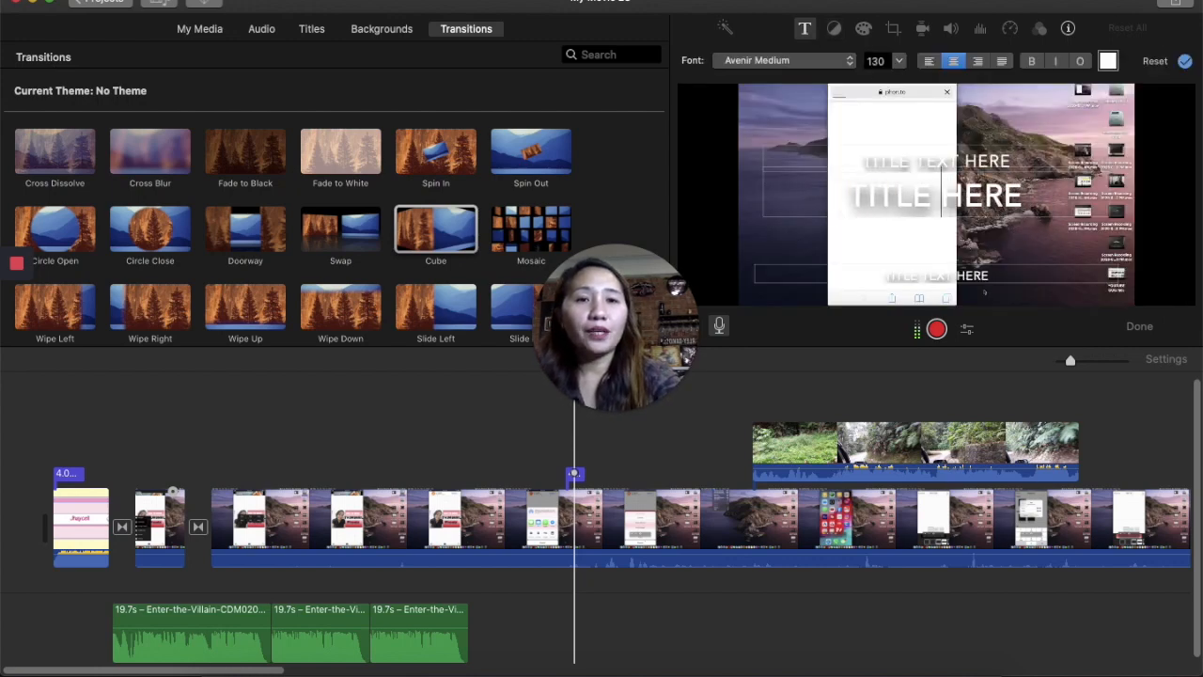
key("BackSpace")
key("BackSpace")
key("BackSpace")
key("BackSpace")
key("BackSpace")
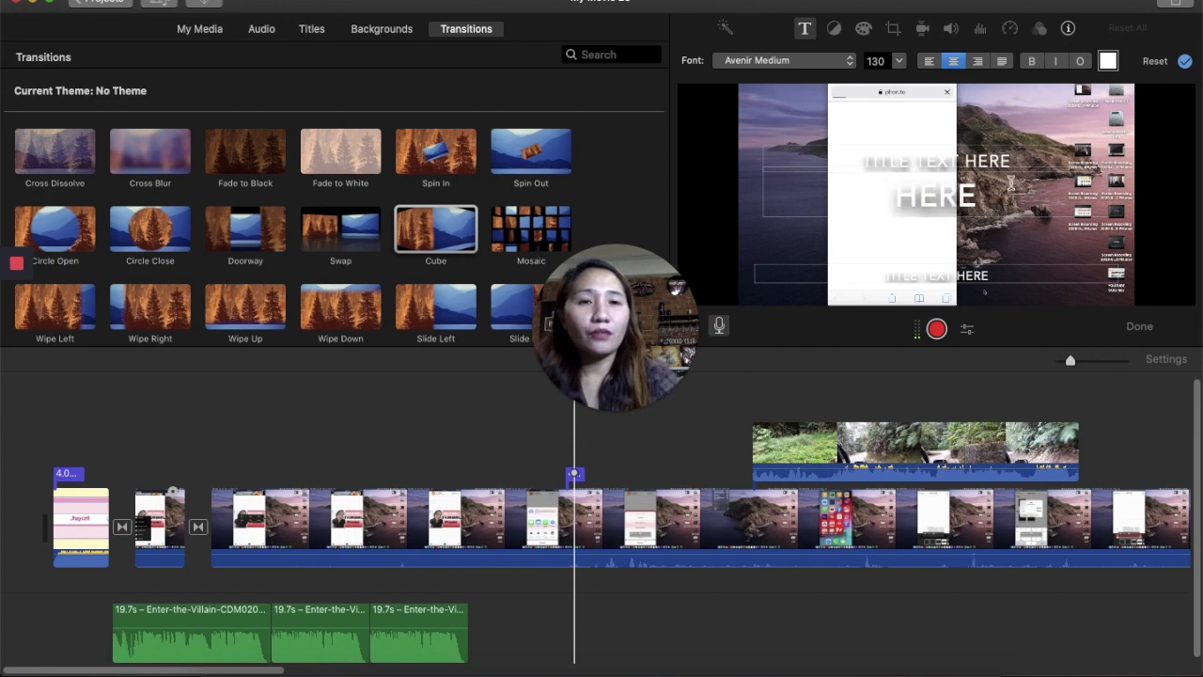
key("BackSpace")
key("BackSpace")
key("BackSpace")
key("BackSpace")
key("BackSpace")
key("BackSpace")
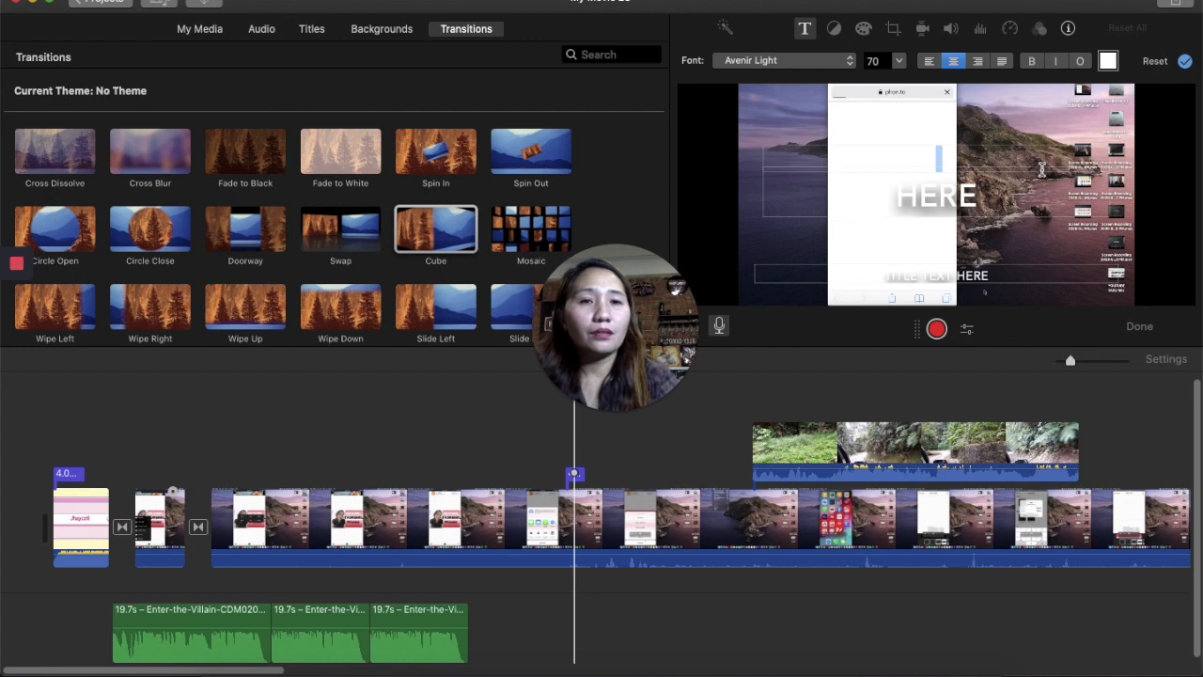
key("BackSpace")
key("BackSpace")
key("BackSpace")
key("BackSpace")
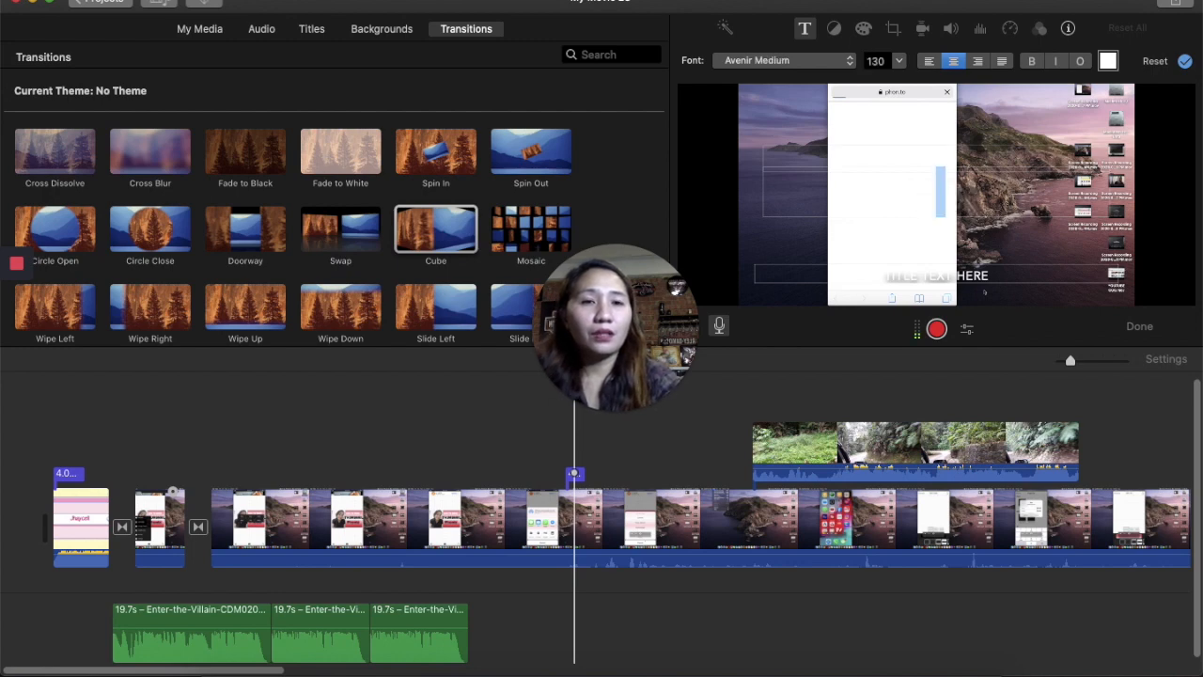
type("JHAYCELL")
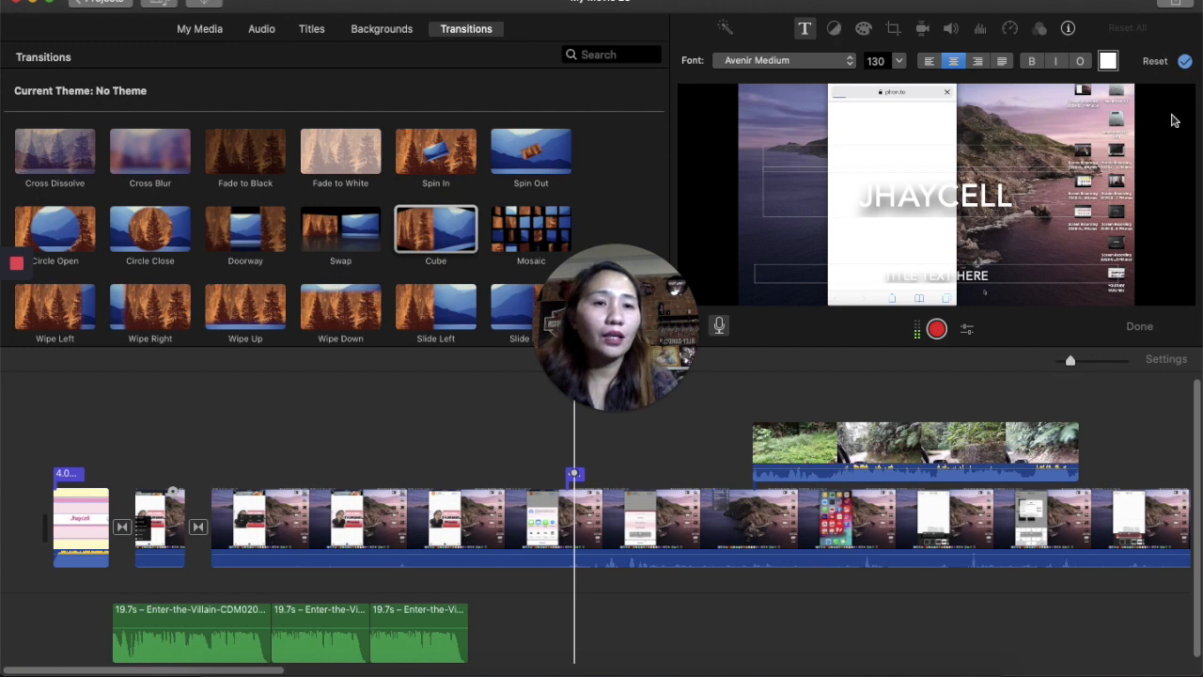
- Close voiceover mode, play the project, and browse stabilization, volume, noise reduction, speed and clip filter adjustments
left_click(1138, 326)
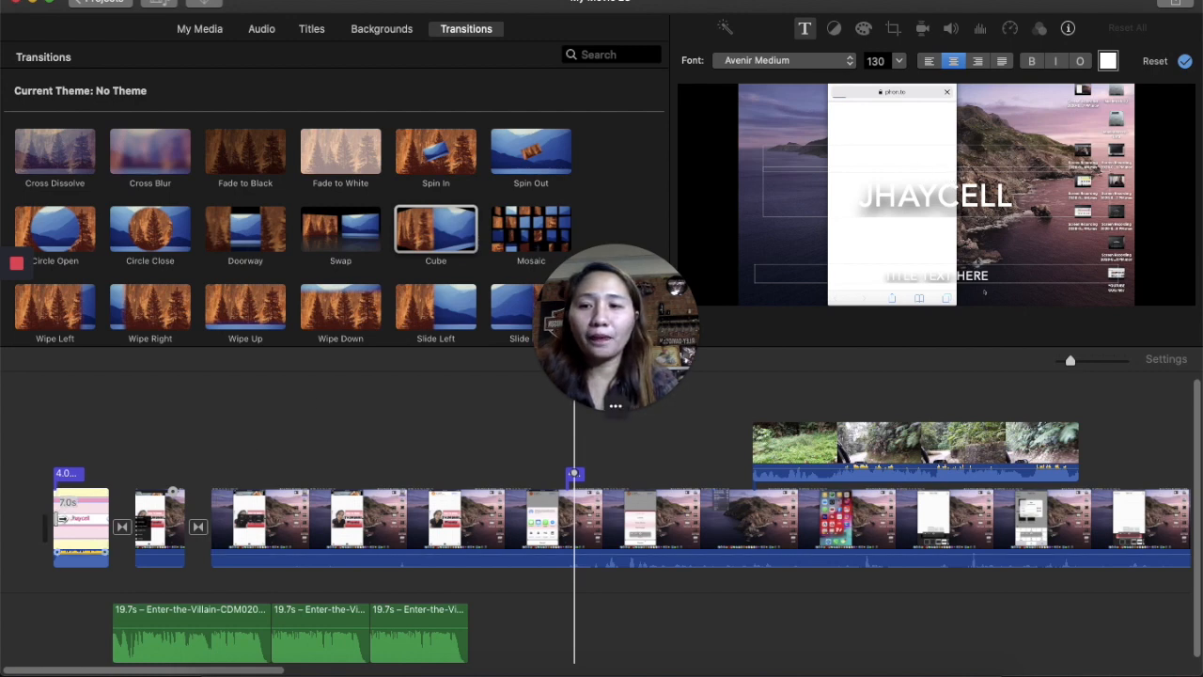
left_click(934, 326)
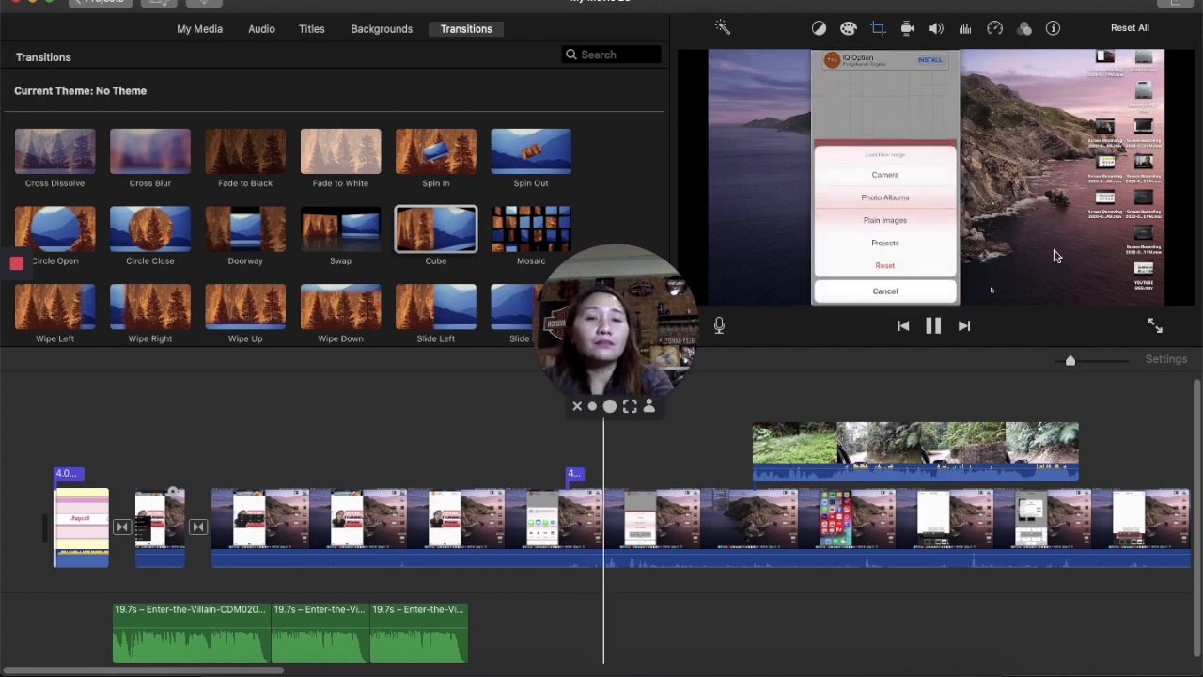
left_click(908, 31)
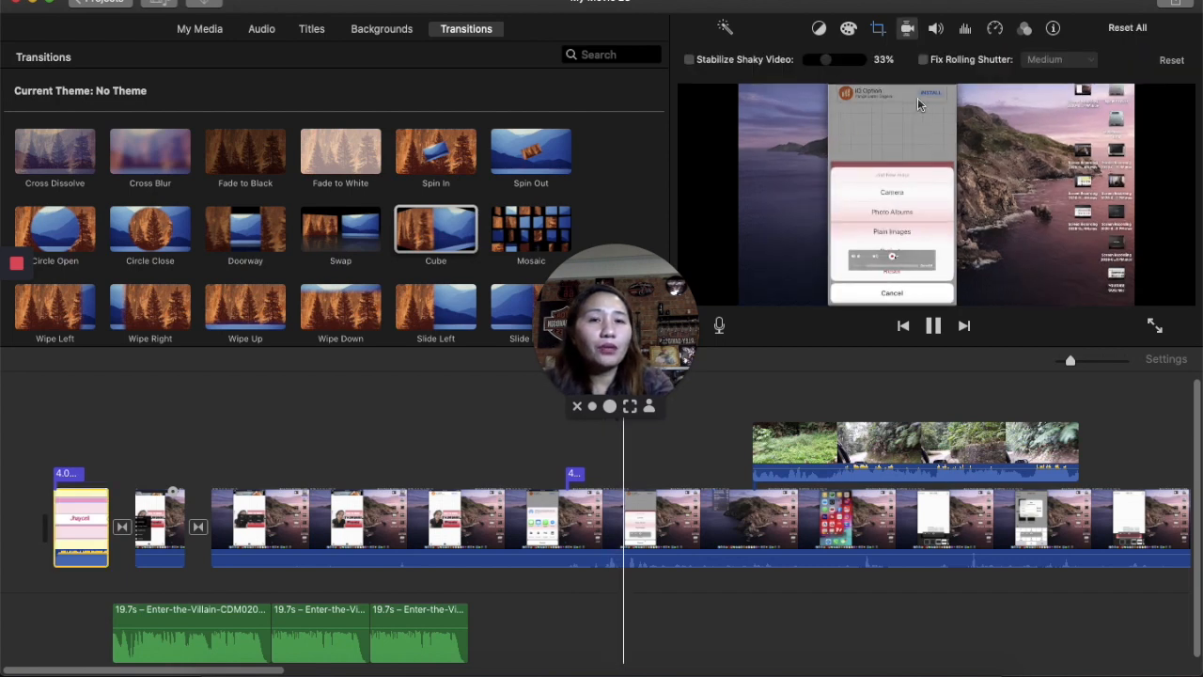
left_click(937, 29)
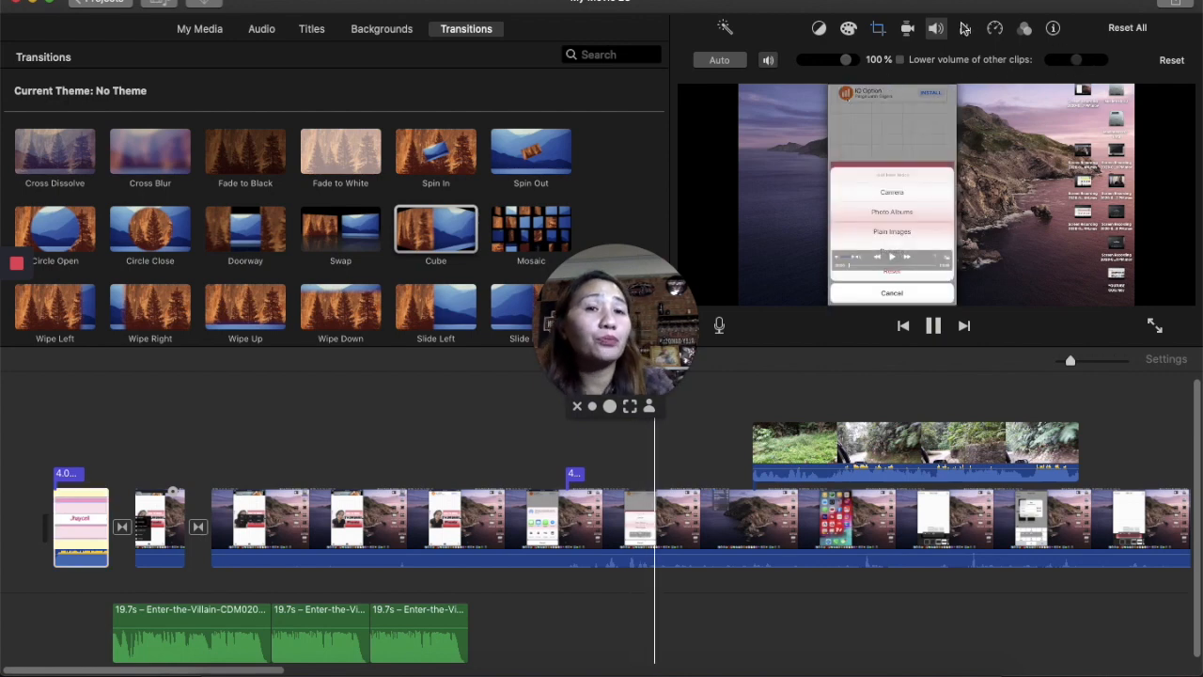
left_click(965, 29)
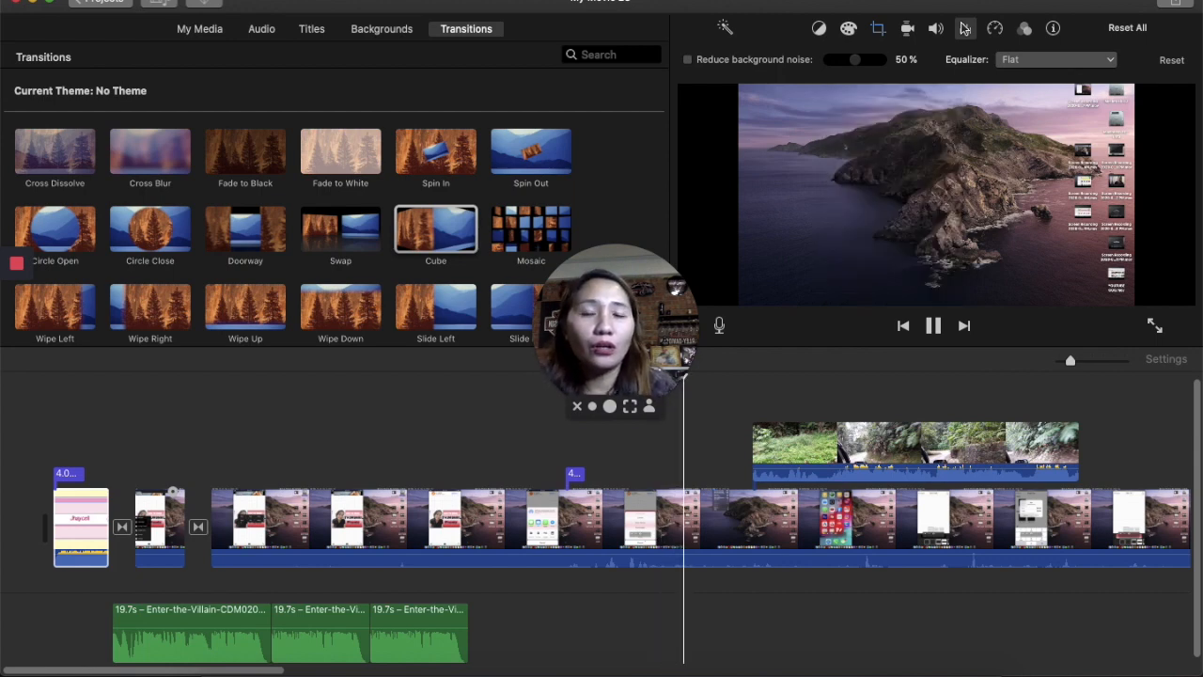
left_click(1000, 30)
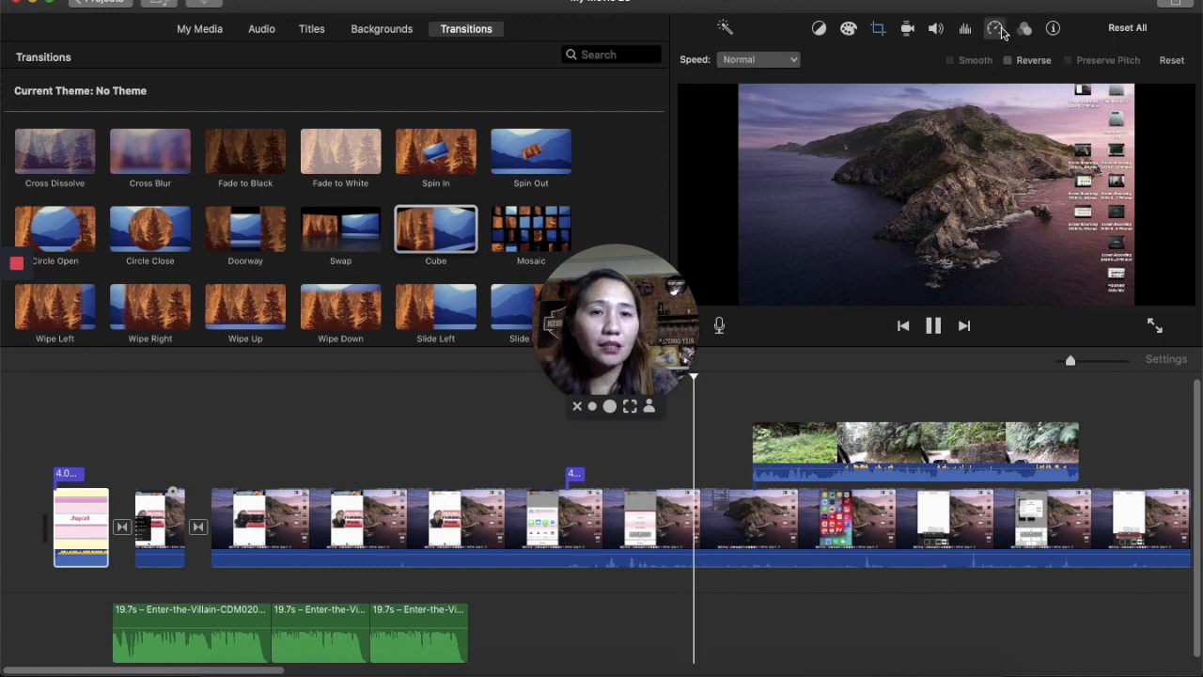
left_click(787, 61)
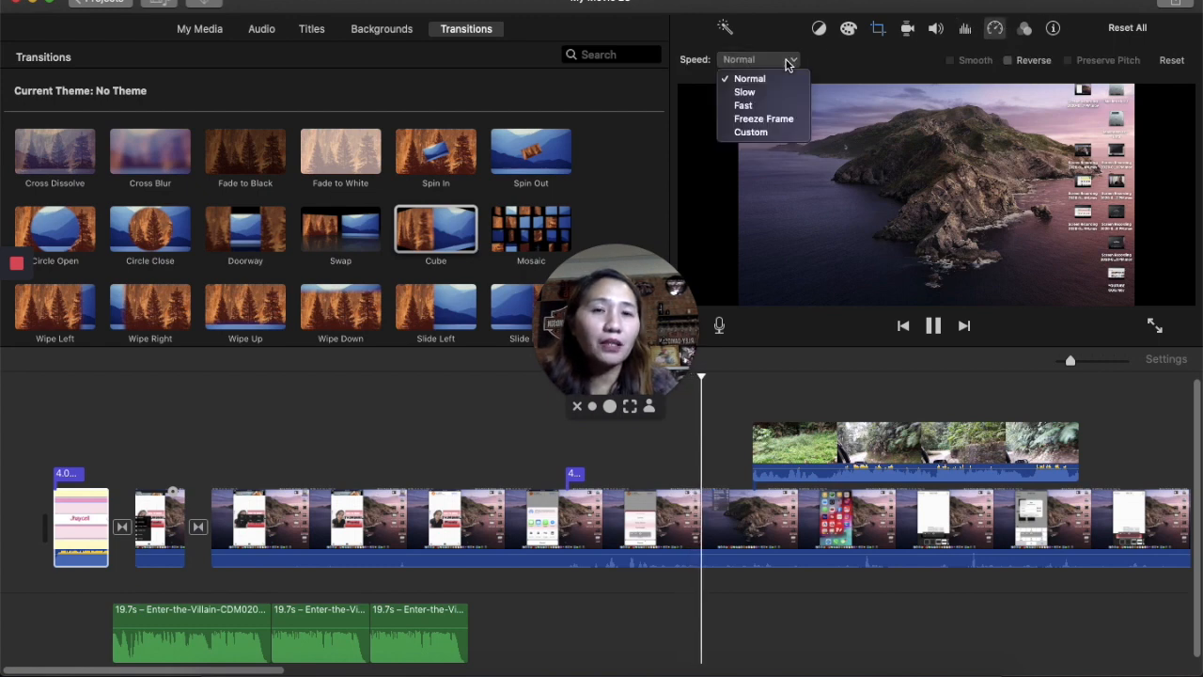
left_click(1013, 42)
left_click(1024, 29)
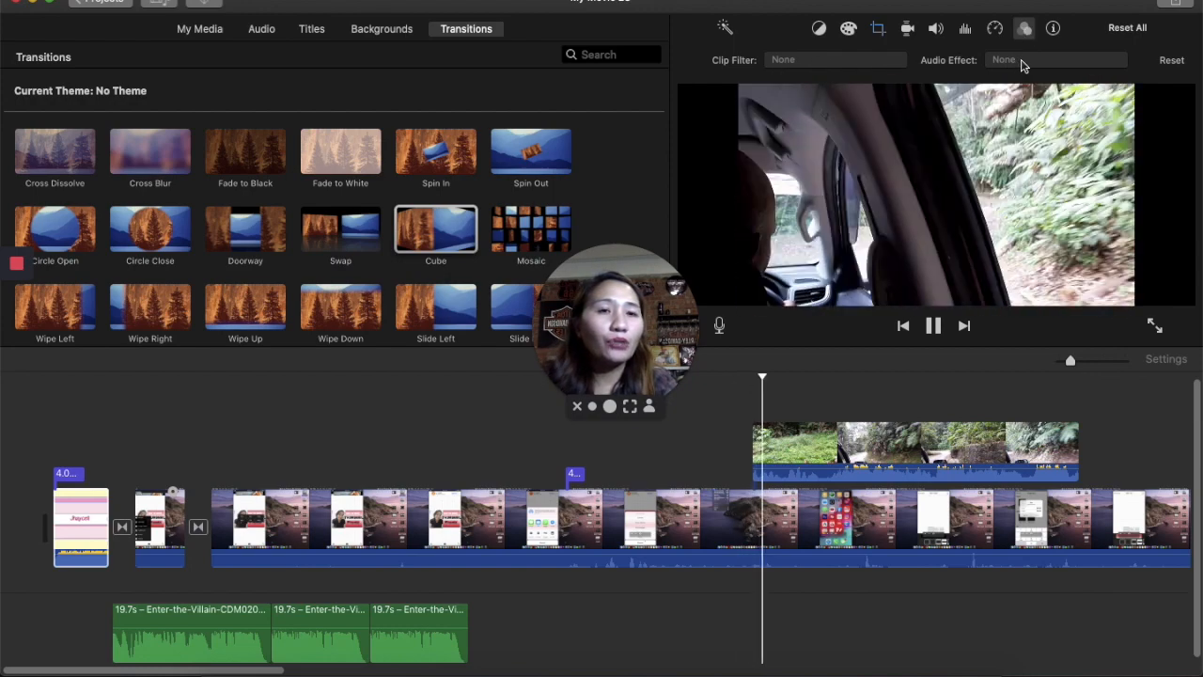
- Open the clip info for the overlay clip and the second clip in the main track
left_click(1053, 30)
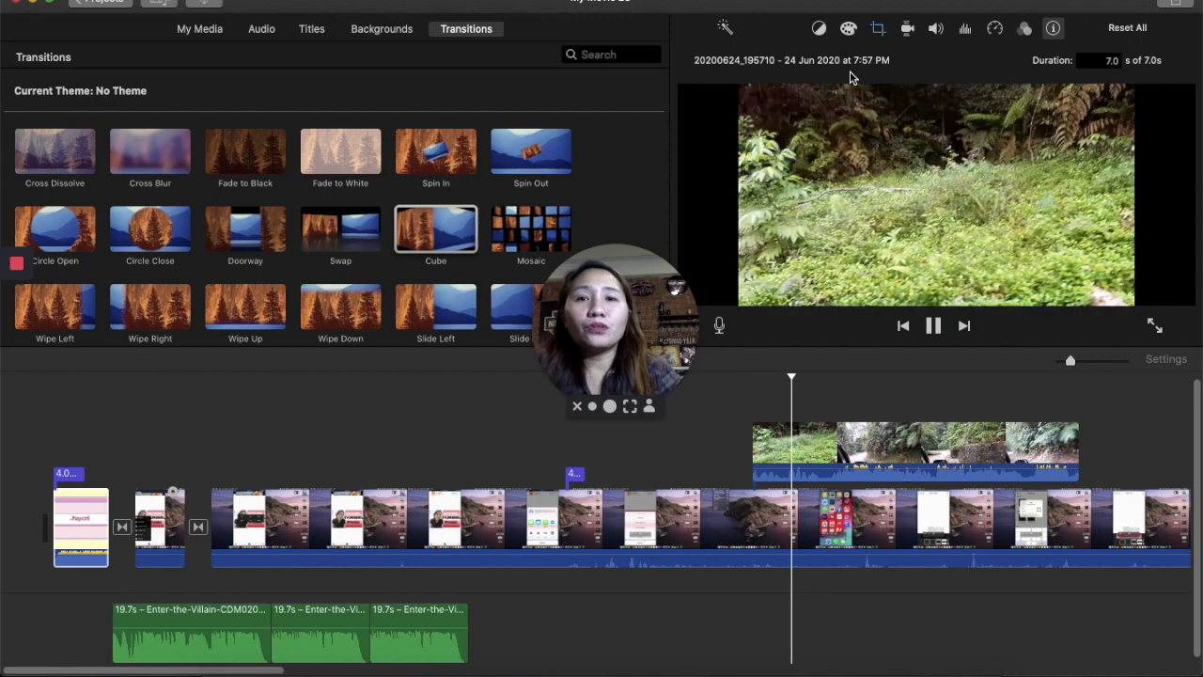
left_click(101, 435)
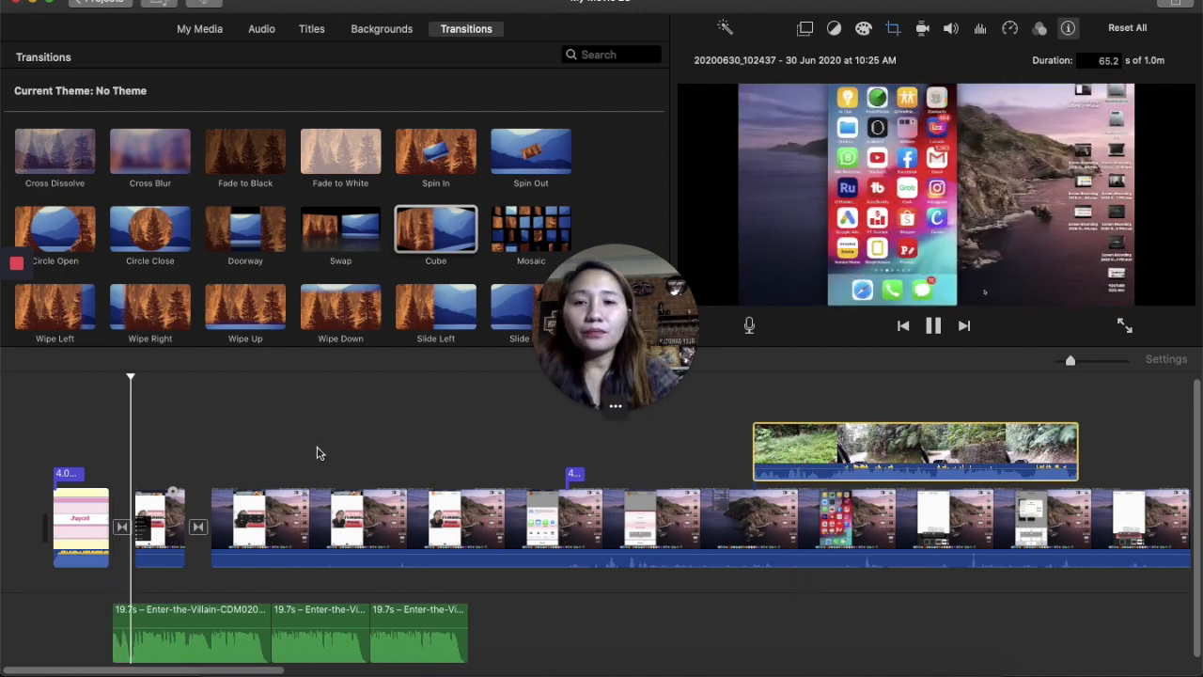
left_click(141, 398)
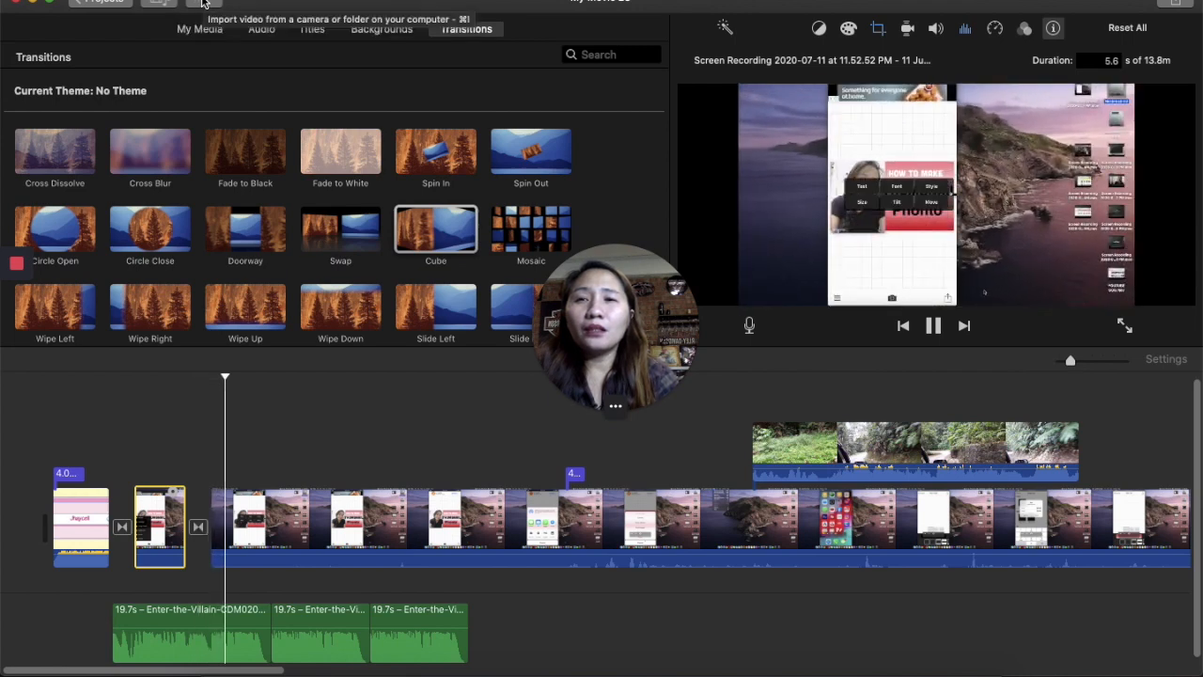
- Import the 01-Drama-King-Cavern MP3 audio file into My Movie
left_click(199, 2)
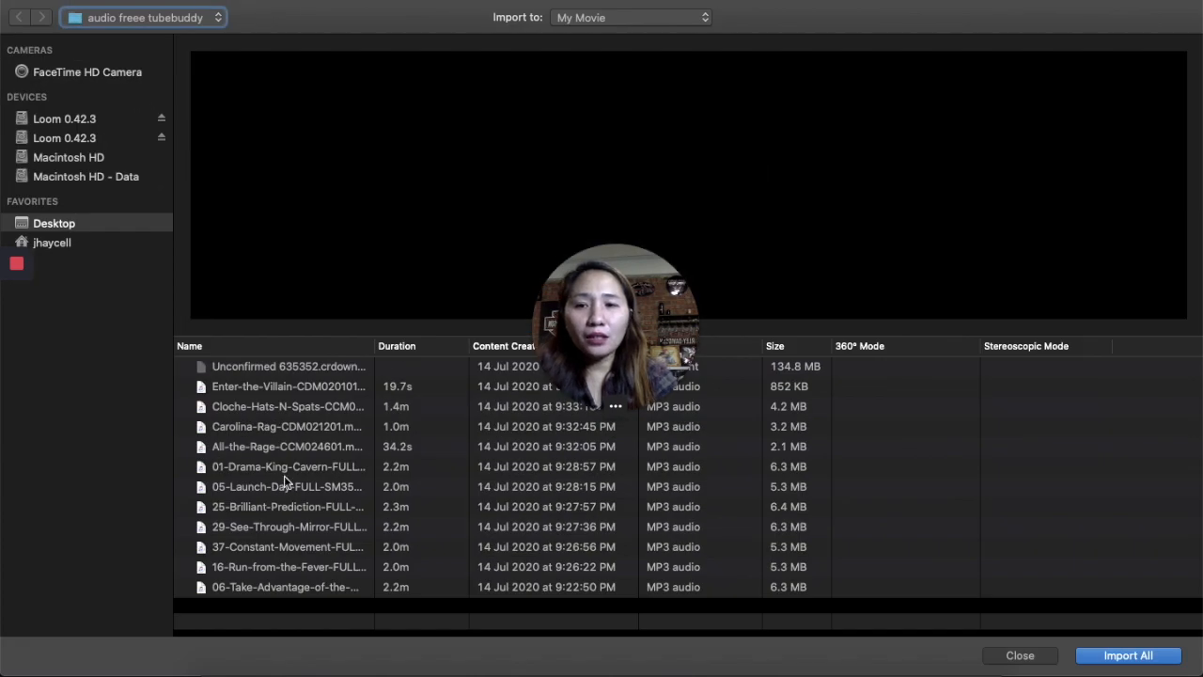
left_click(288, 473)
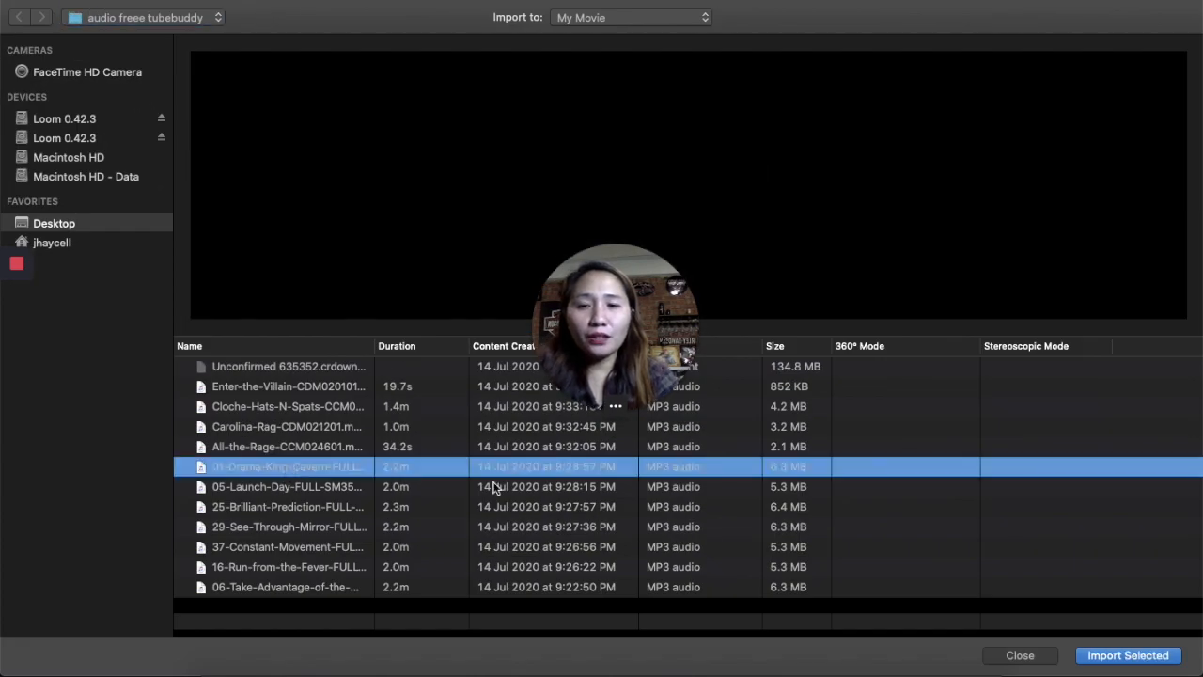
left_click(1162, 664)
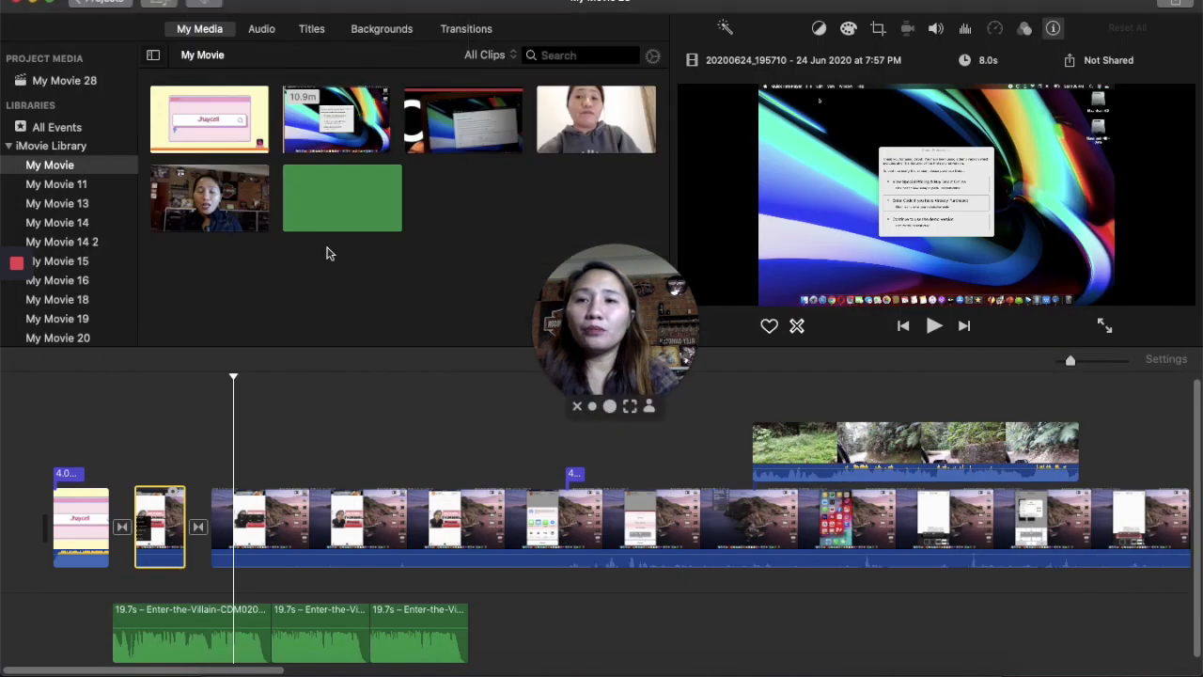
left_click(165, 3)
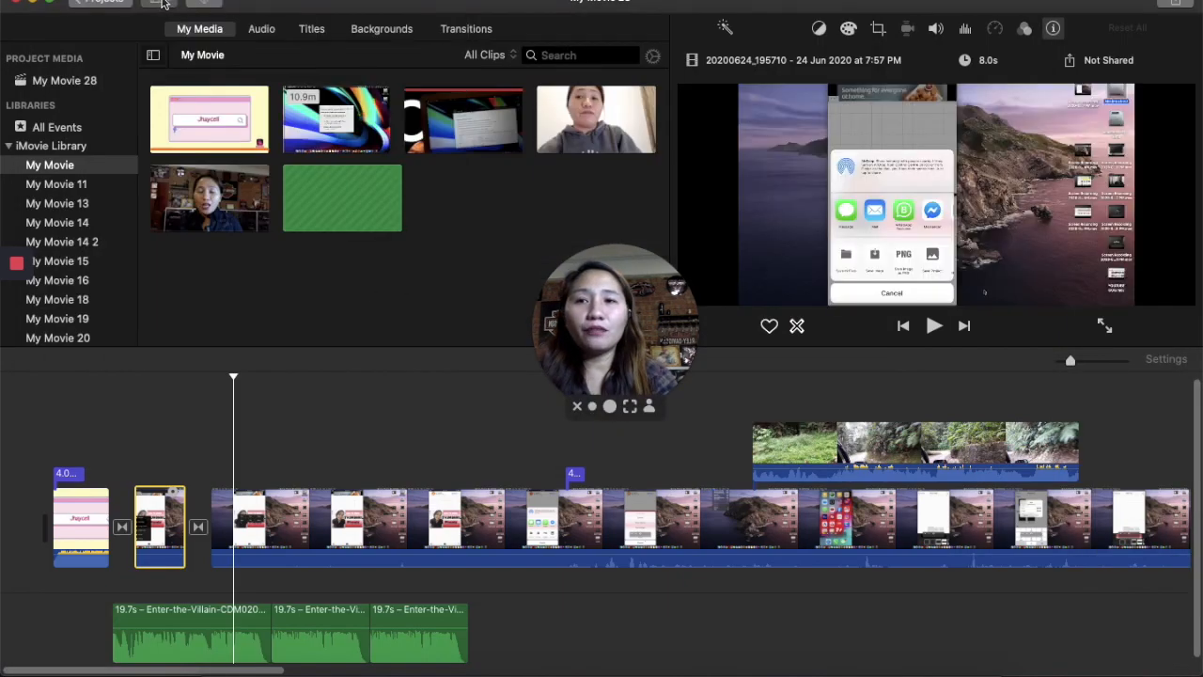
left_click(164, 3)
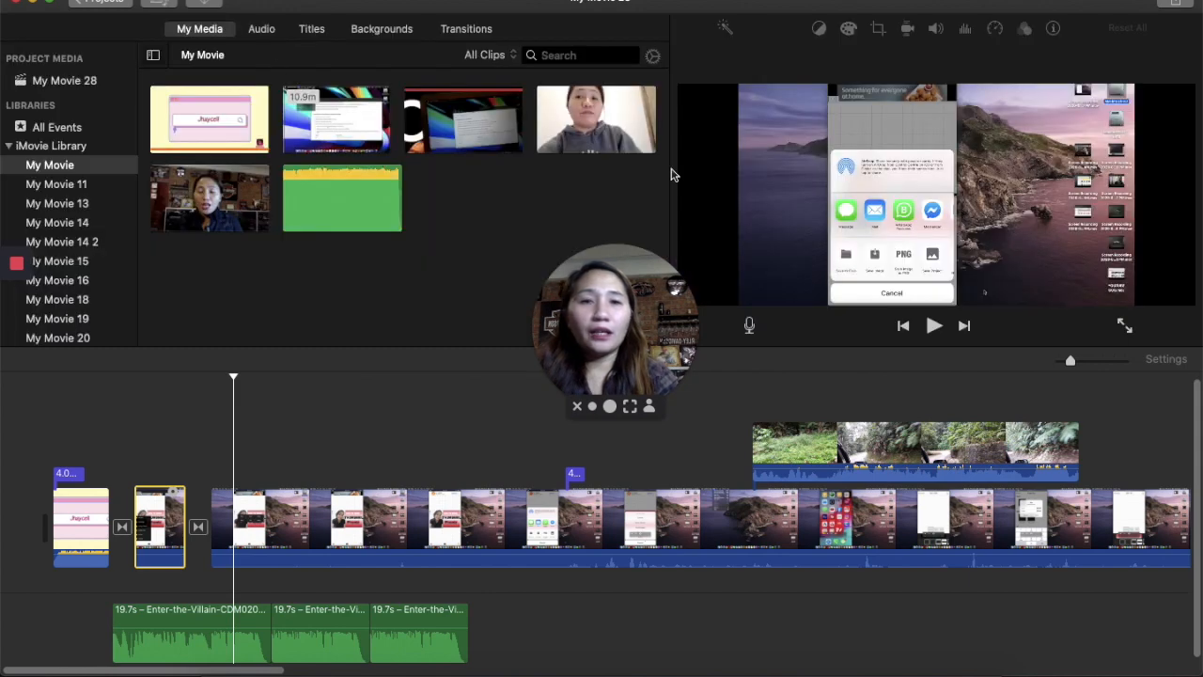
scroll(1065, 405, "right", 15)
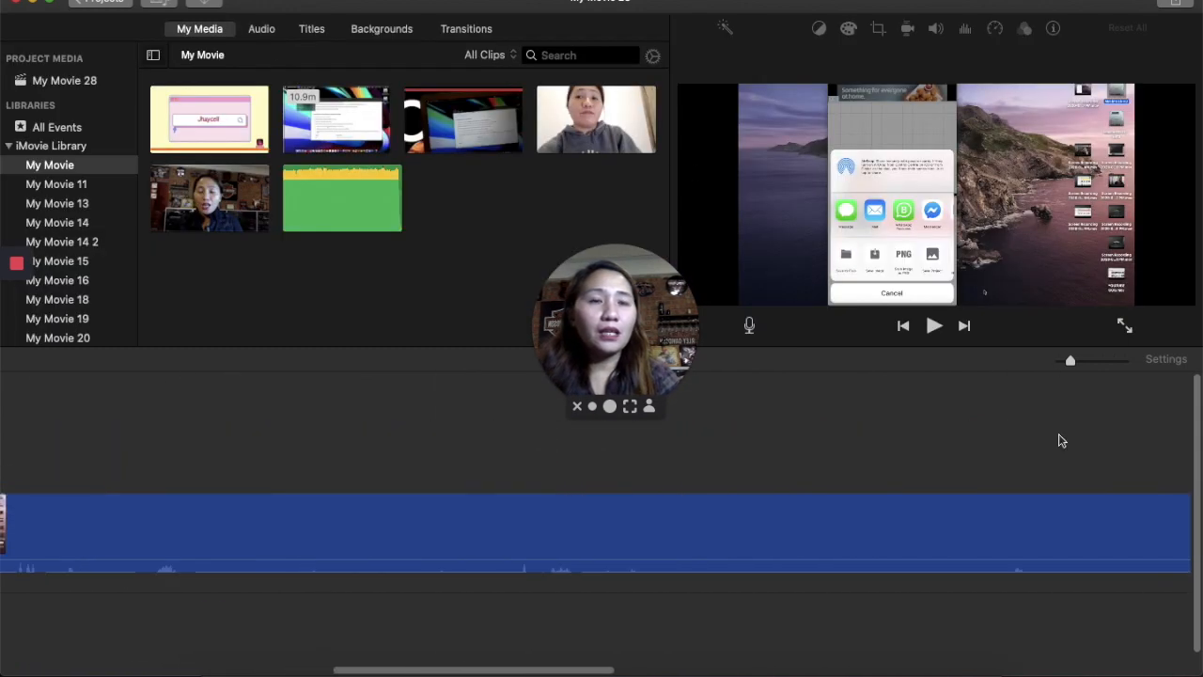
- Set up a File export of the movie at 720p, Best (ProRes) quality and Better Quality compression
left_click(1172, 3)
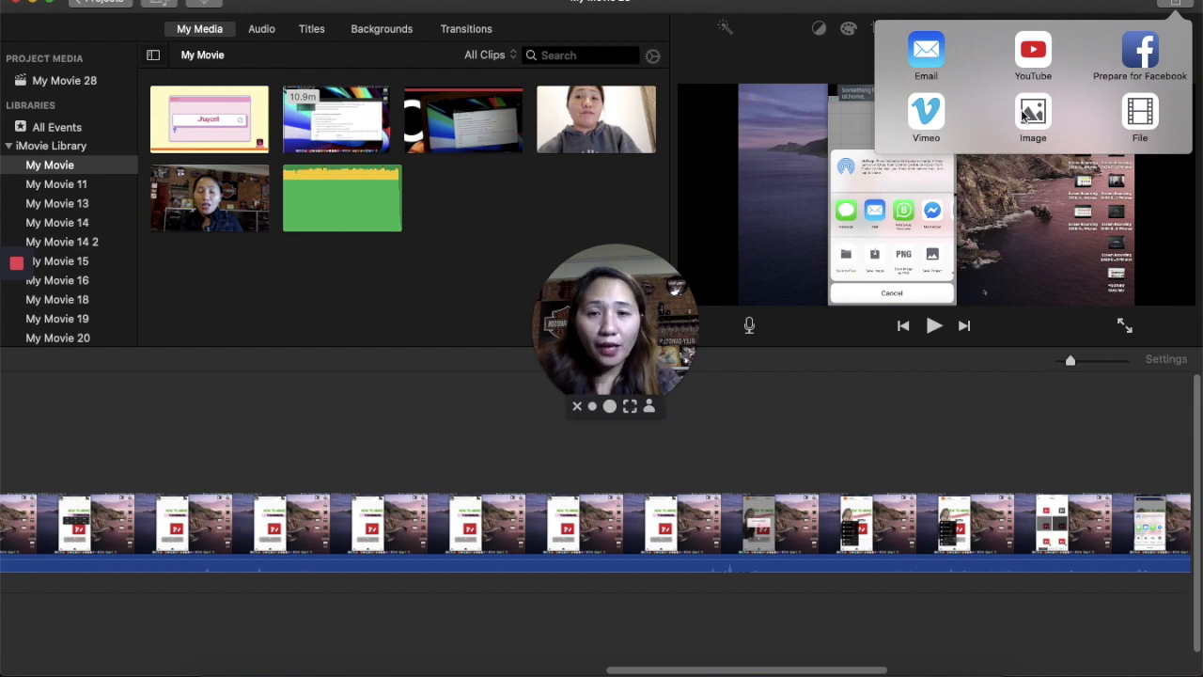
left_click(1140, 118)
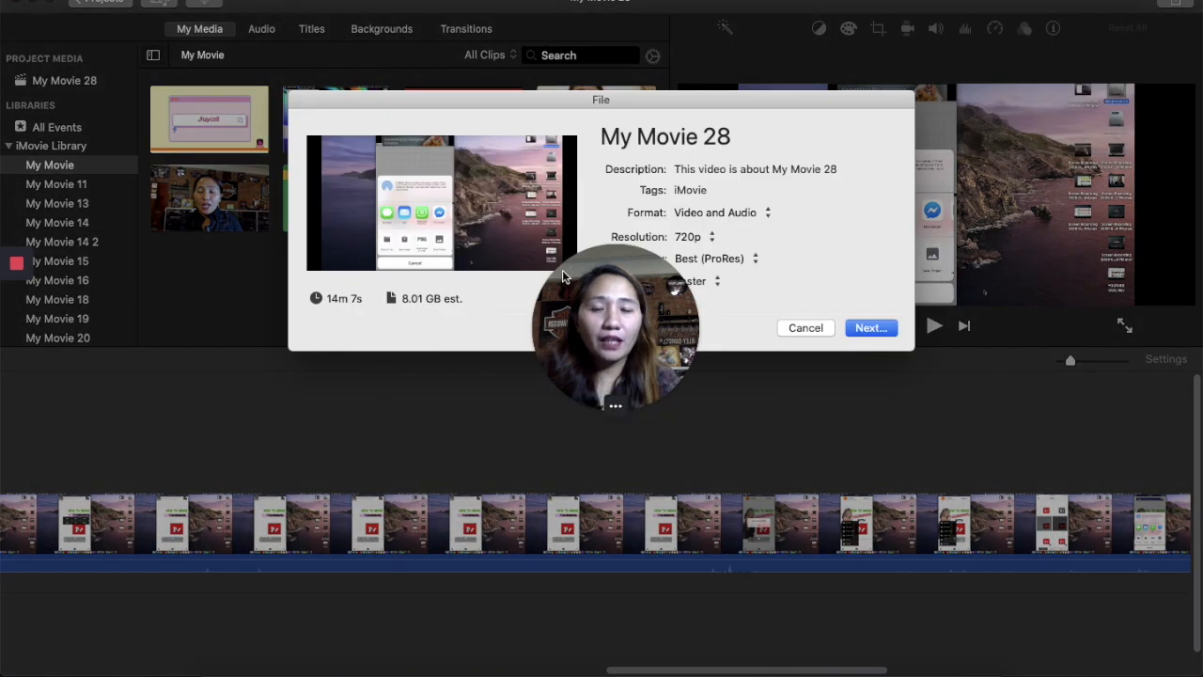
left_click_drag(607, 287, 292, 334)
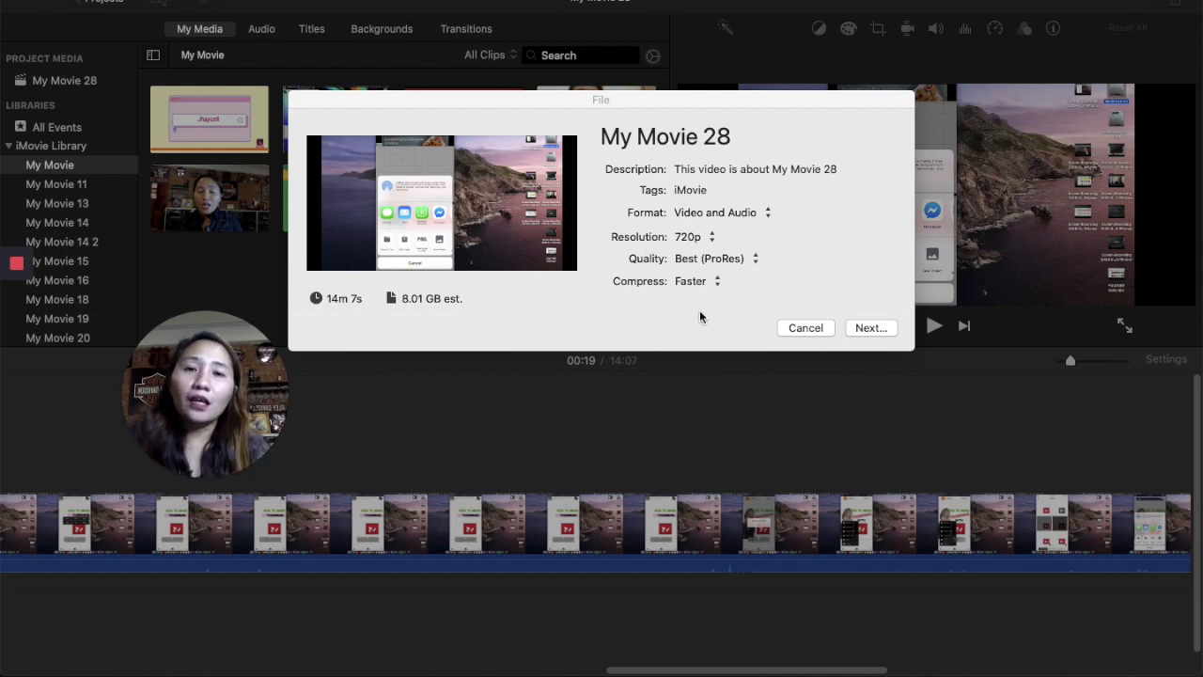
left_click(722, 214)
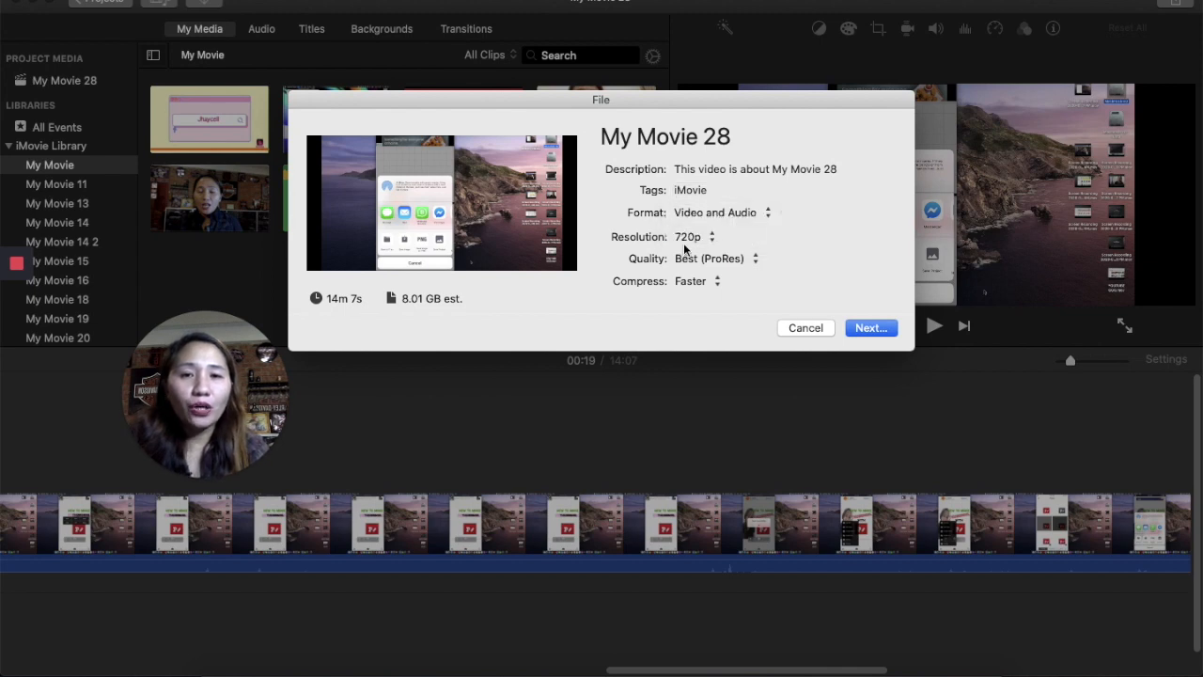
left_click(687, 238)
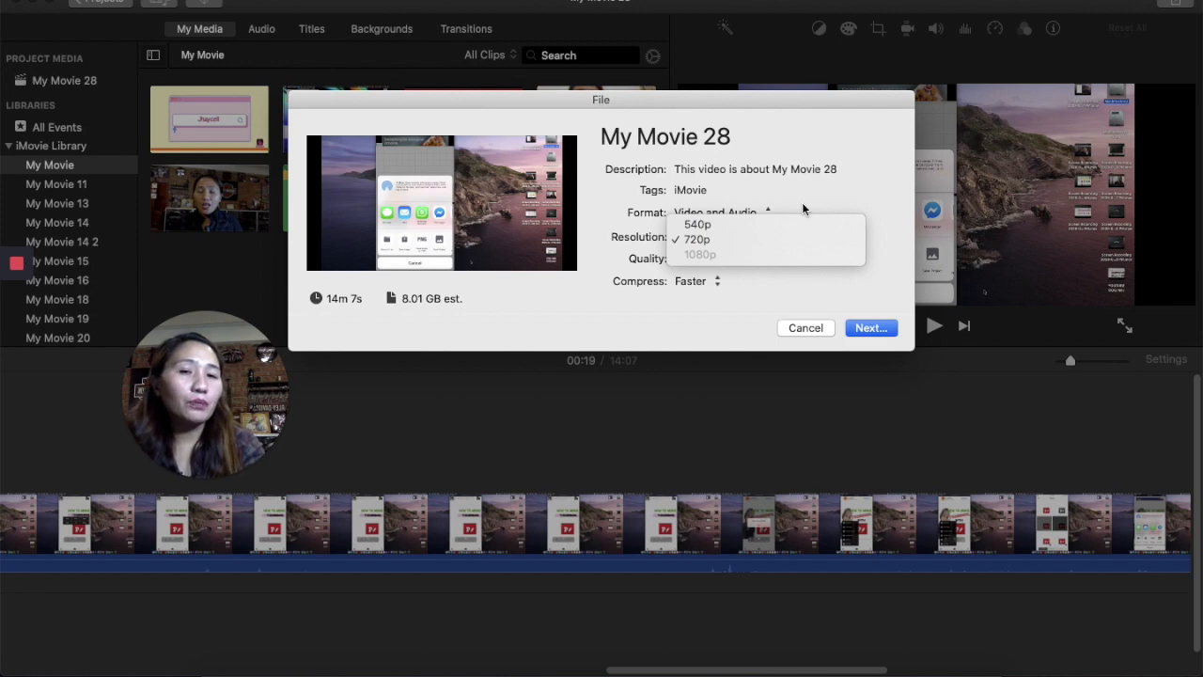
left_click(831, 195)
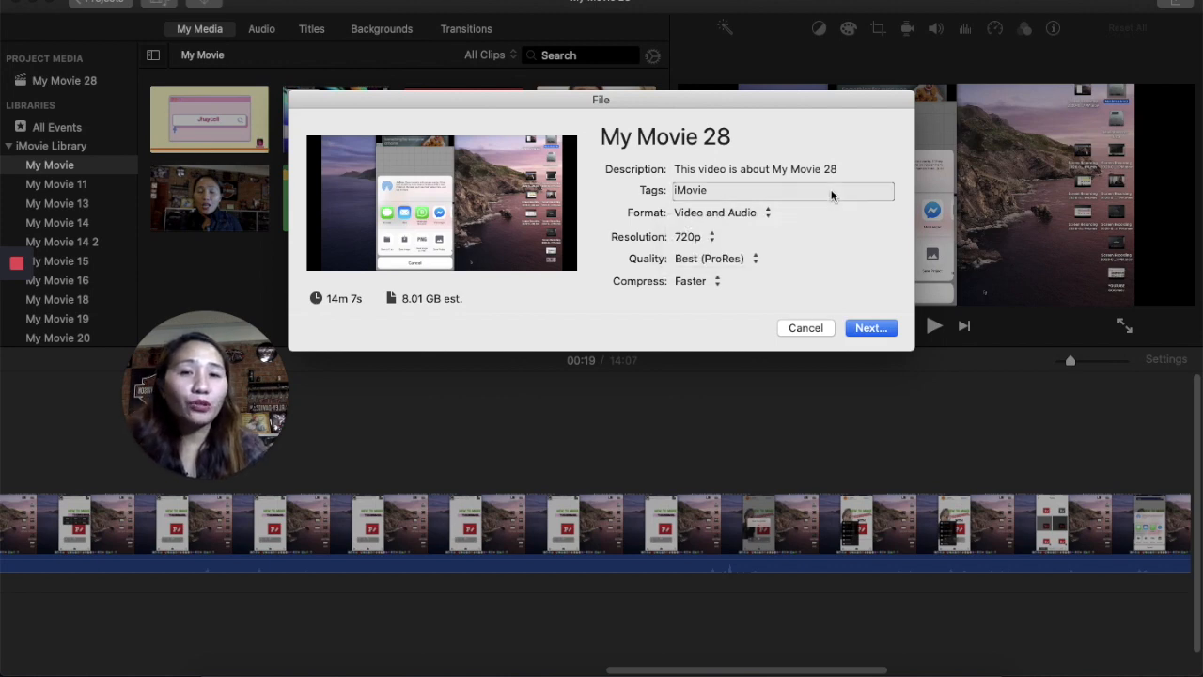
left_click(732, 258)
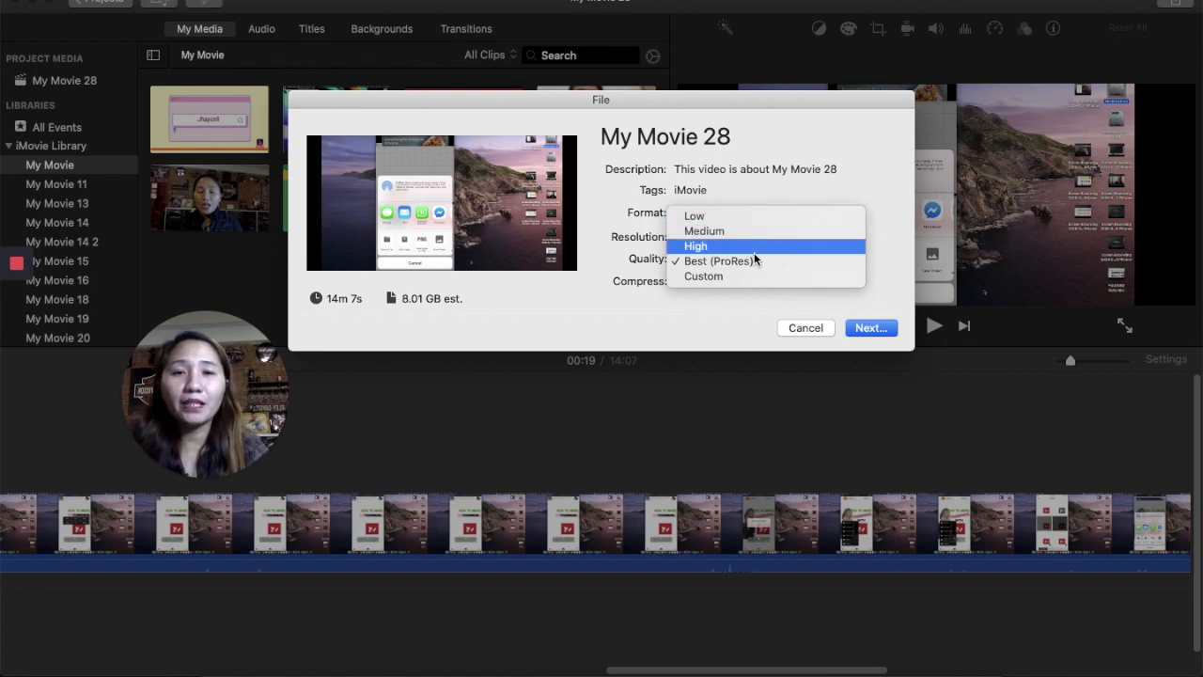
left_click(751, 261)
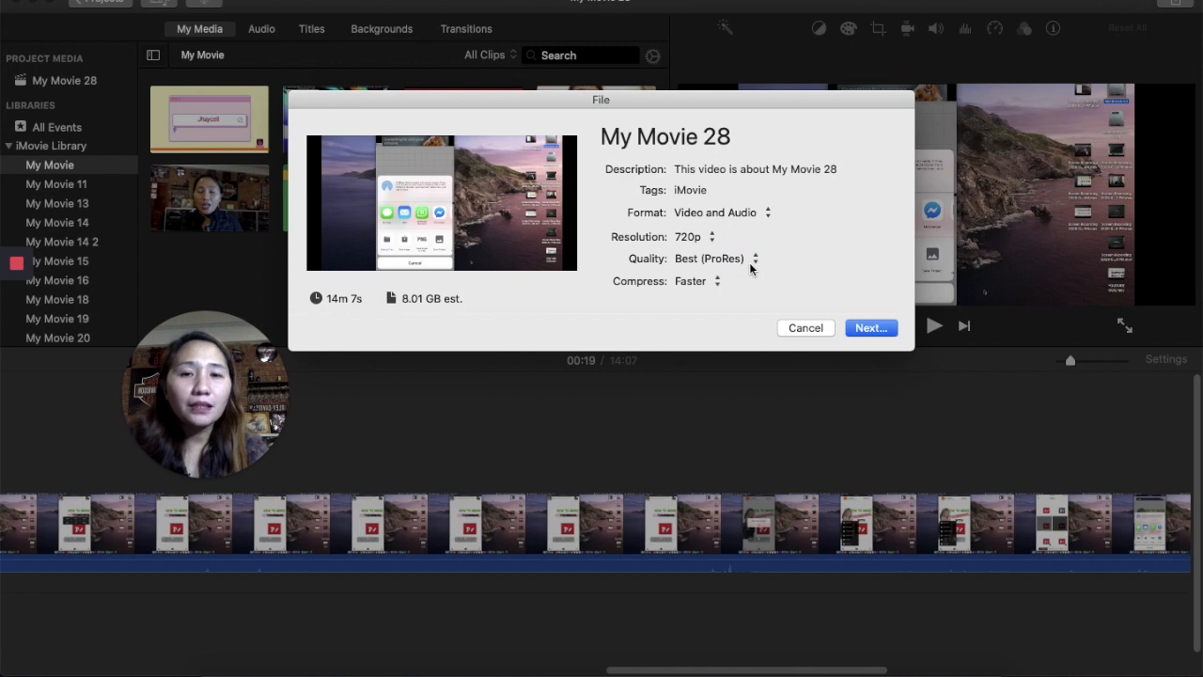
left_click(711, 282)
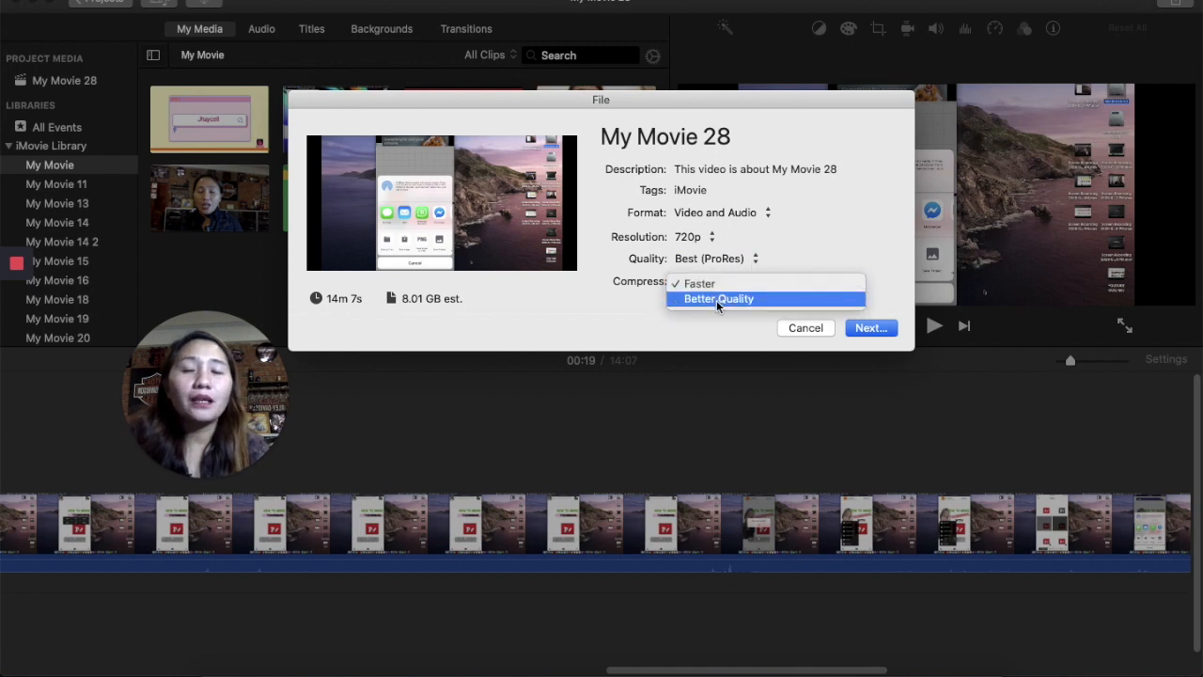
left_click(718, 298)
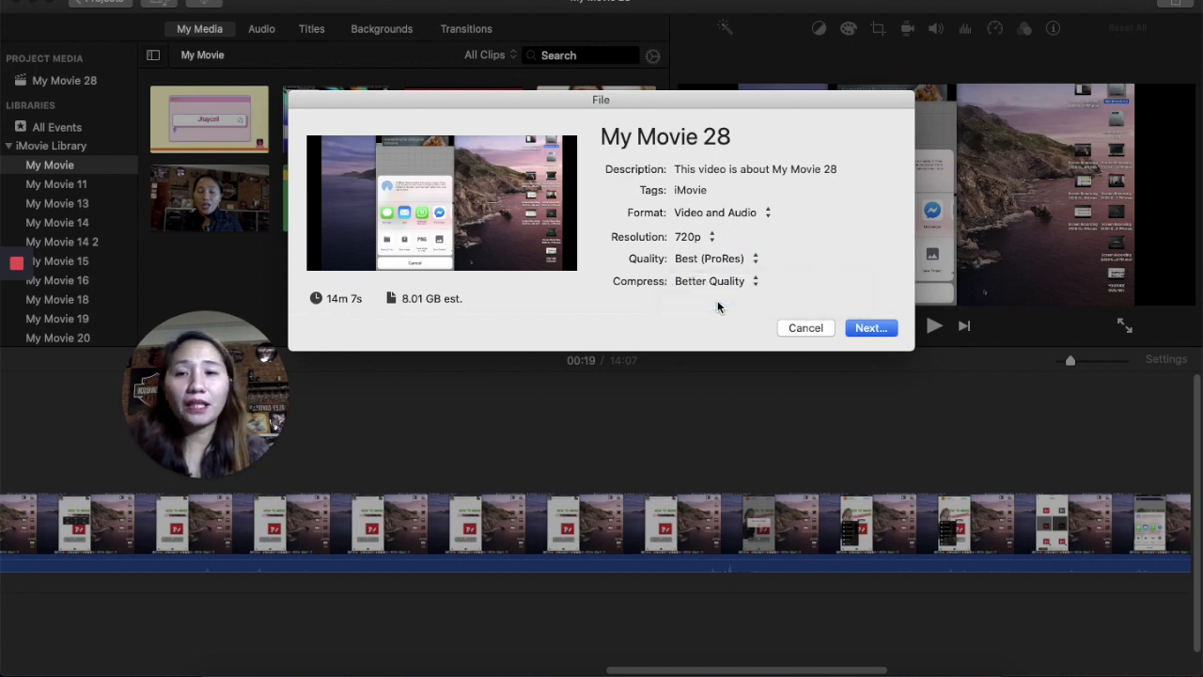
left_click(874, 328)
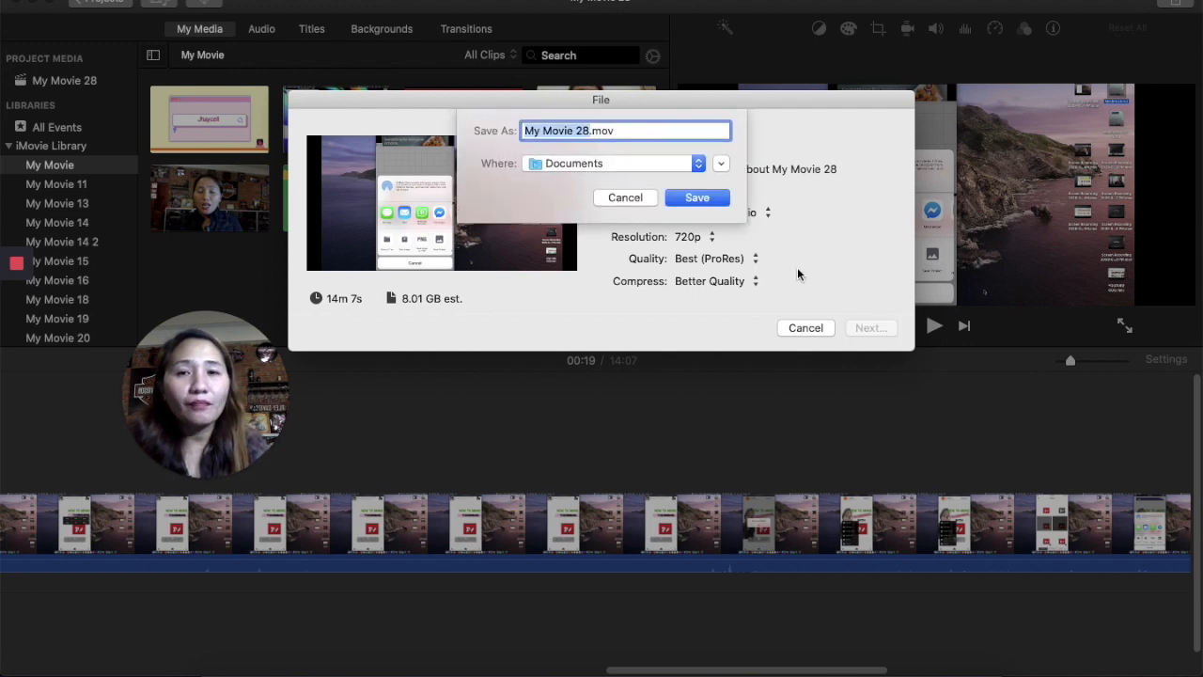
- Save the export as My Movie 28.mov in Documents, then cancel the running export
left_click(616, 161)
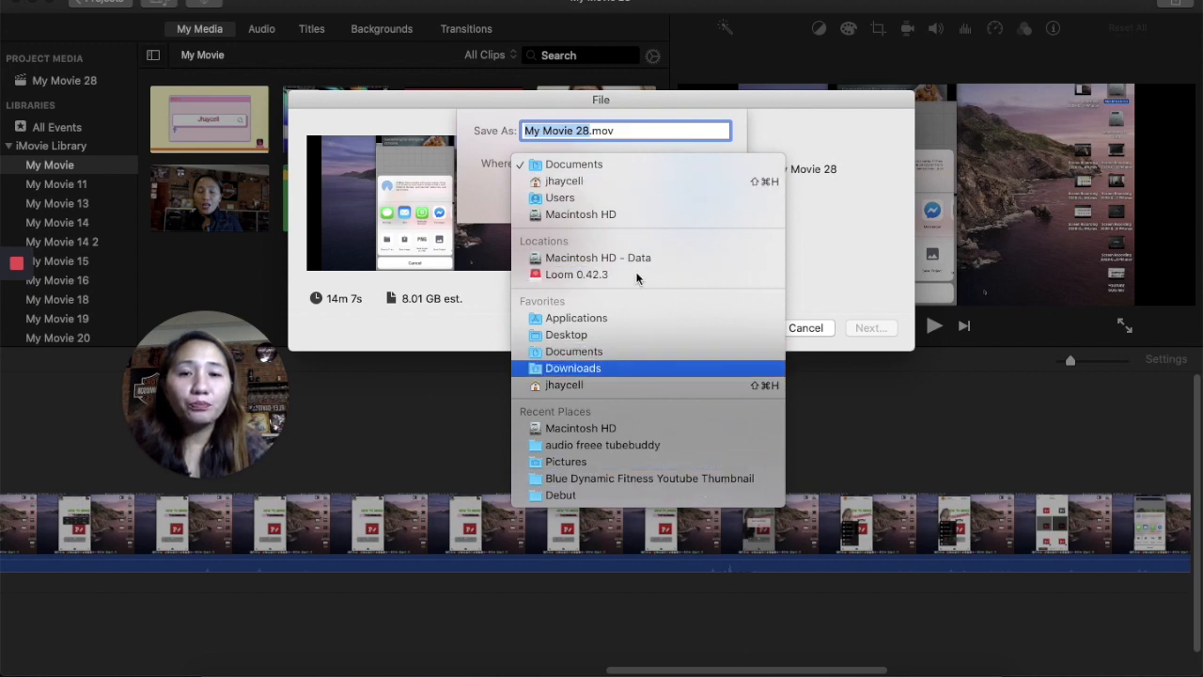
left_click(639, 165)
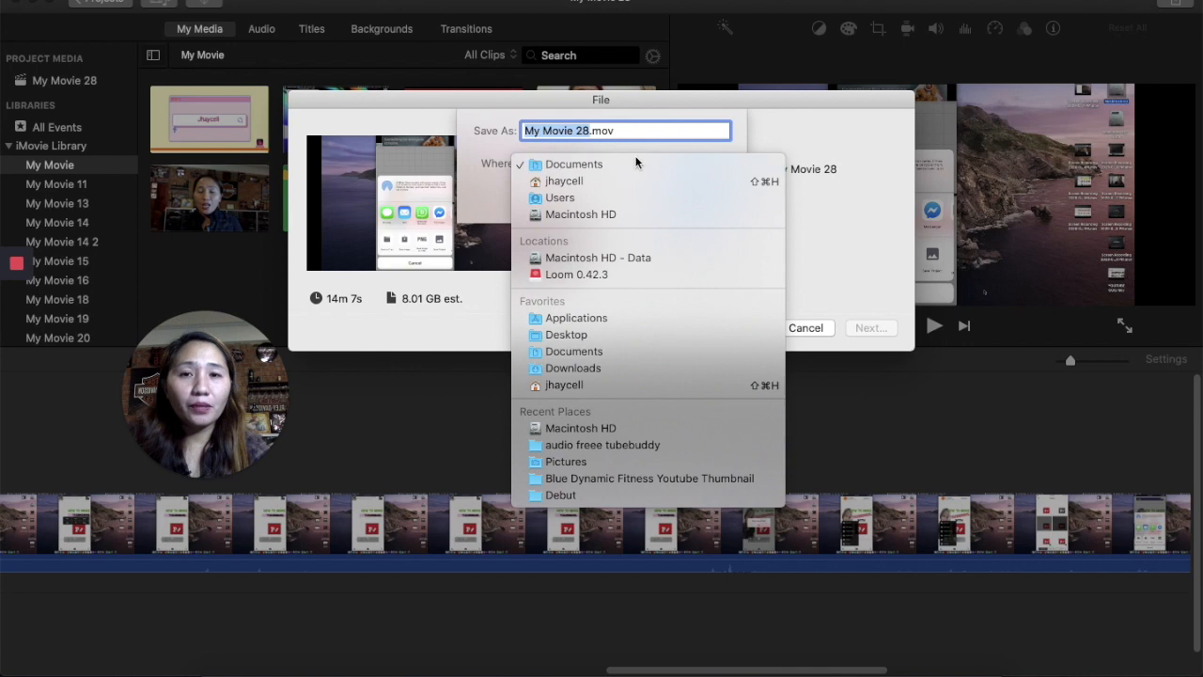
left_click(674, 199)
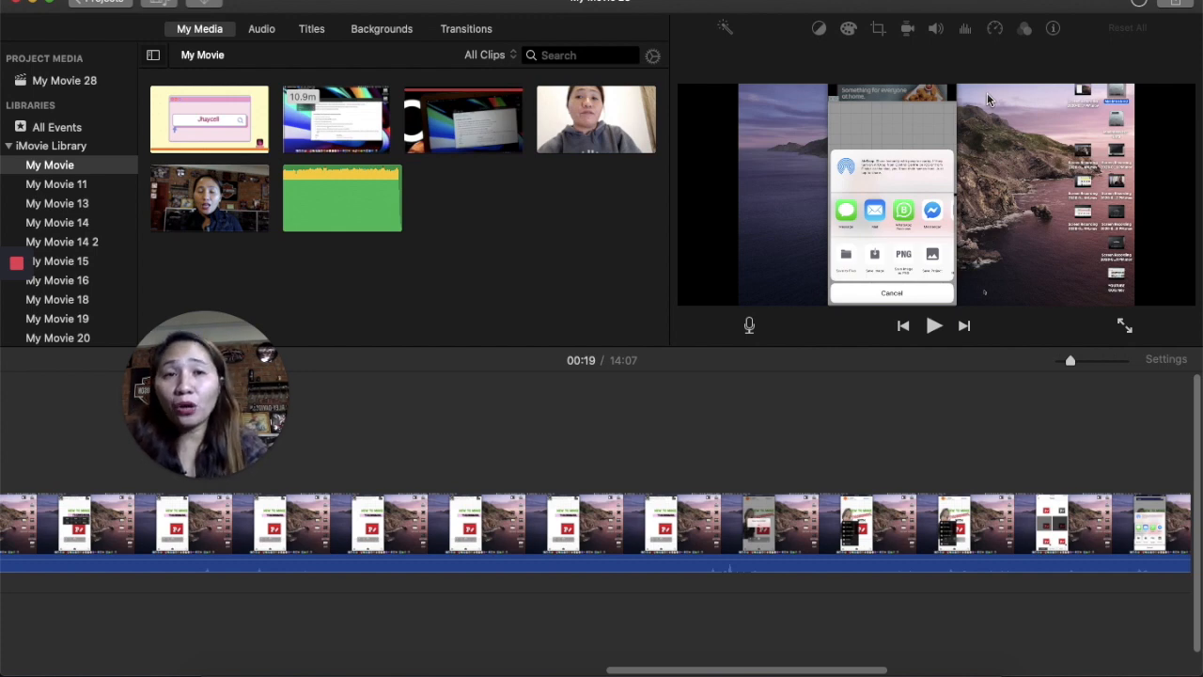
left_click(1143, 4)
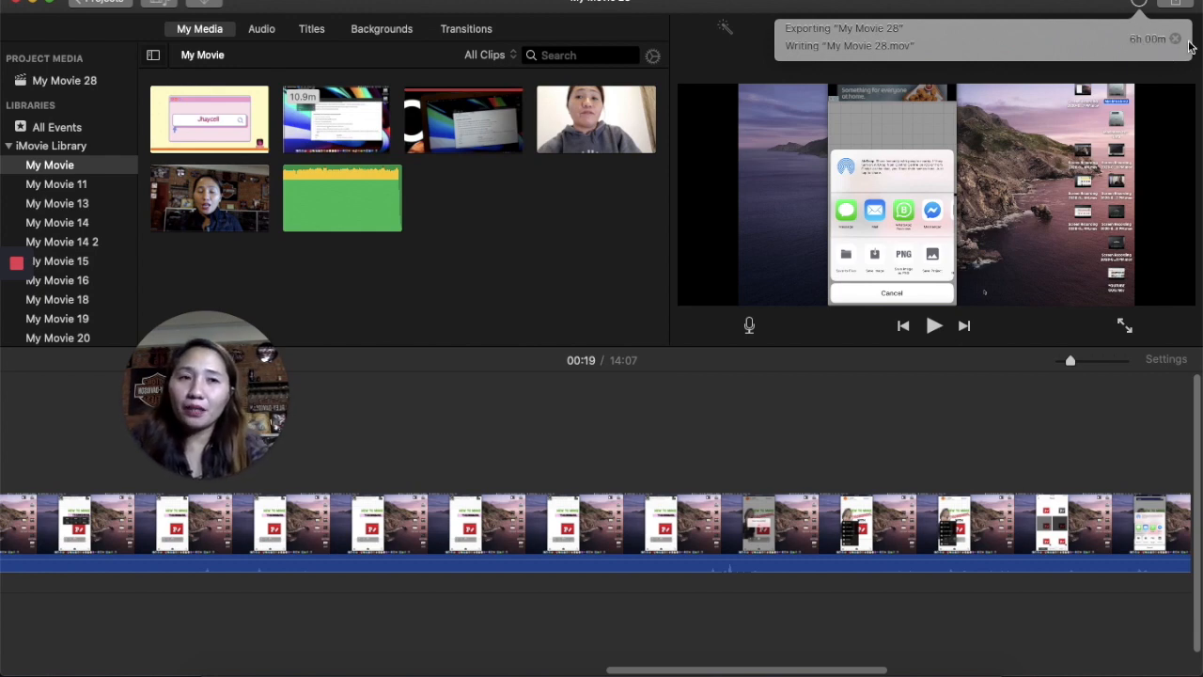
left_click(1176, 45)
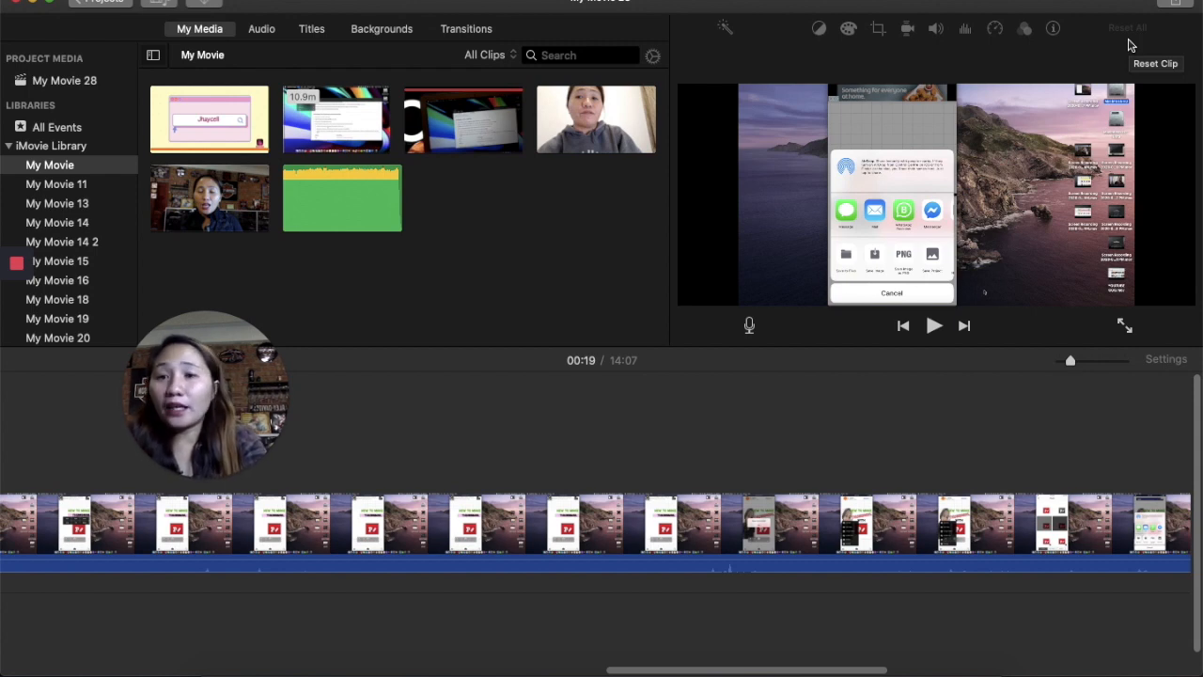
- Close the iMovie windows
left_click(1176, 5)
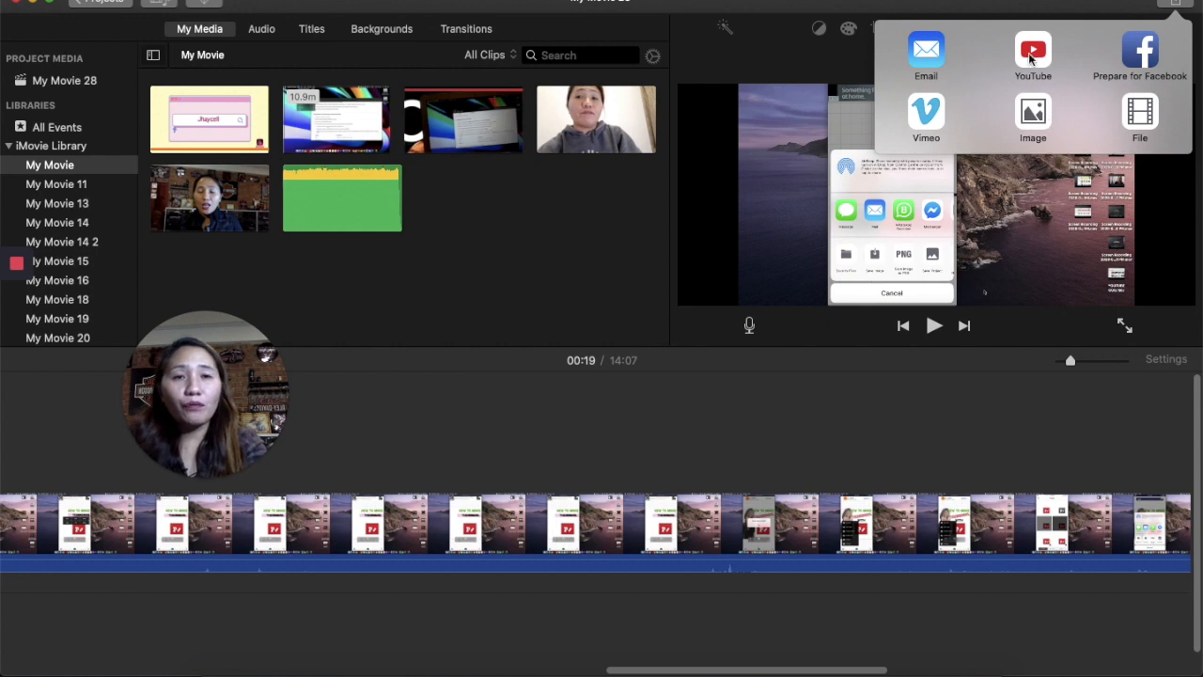
left_click(1172, 320)
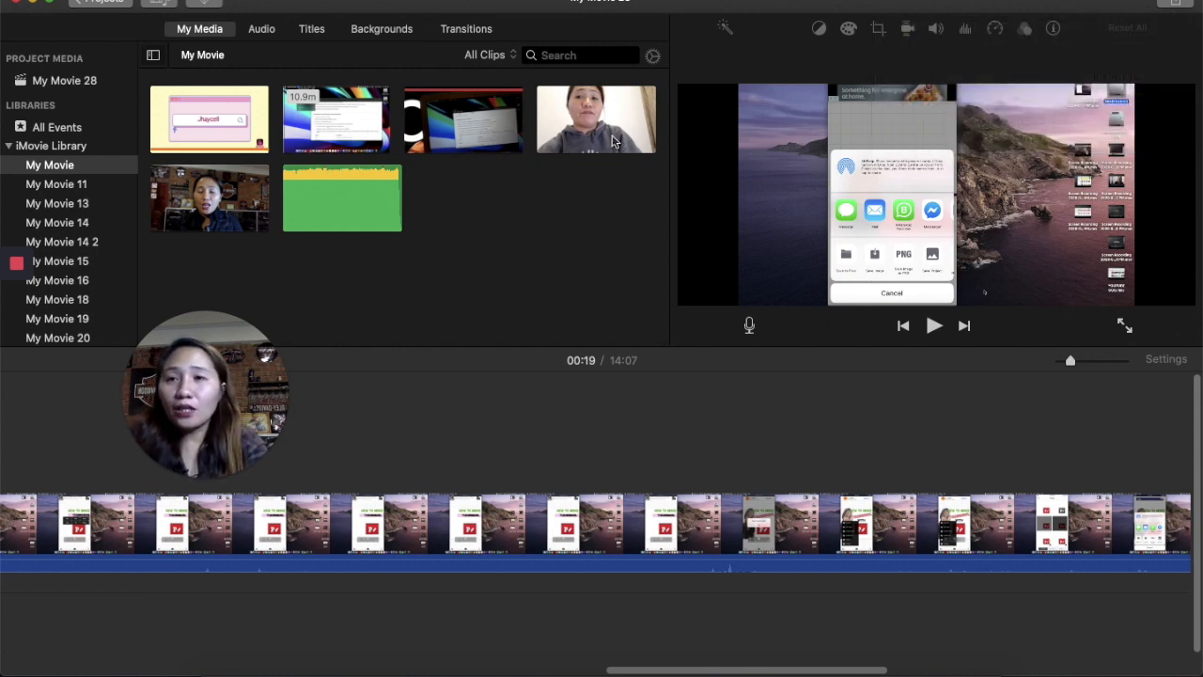
left_click(16, 2)
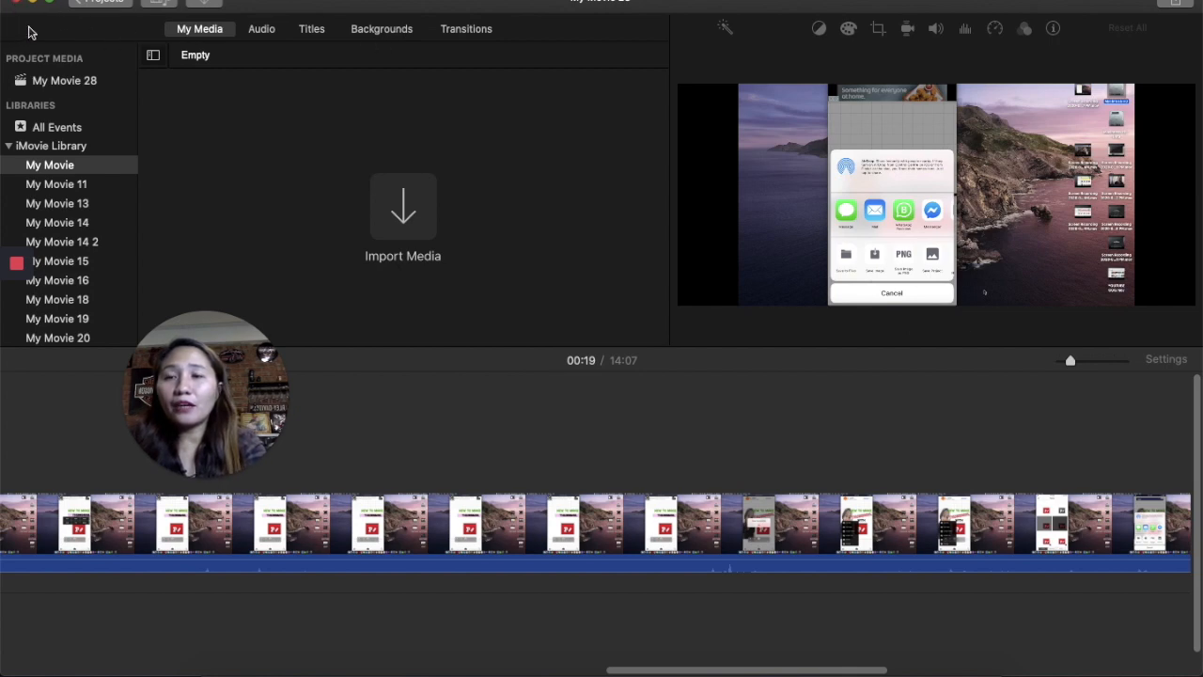
left_click(16, 5)
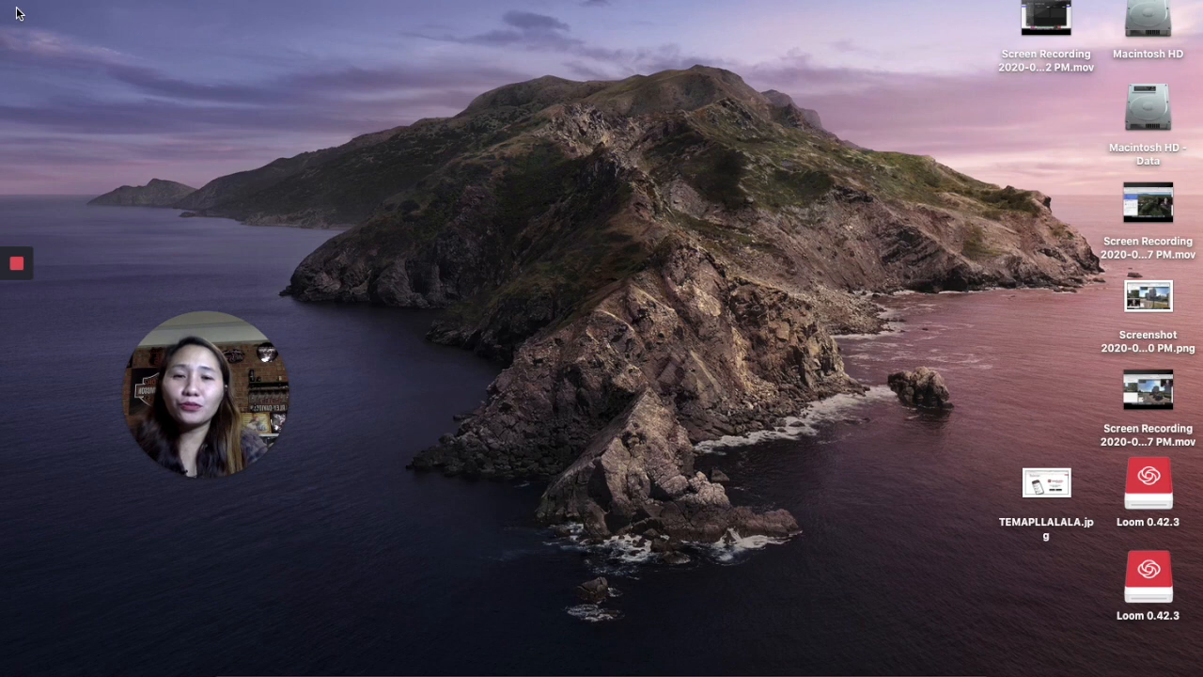
mouse_move(224, 393)
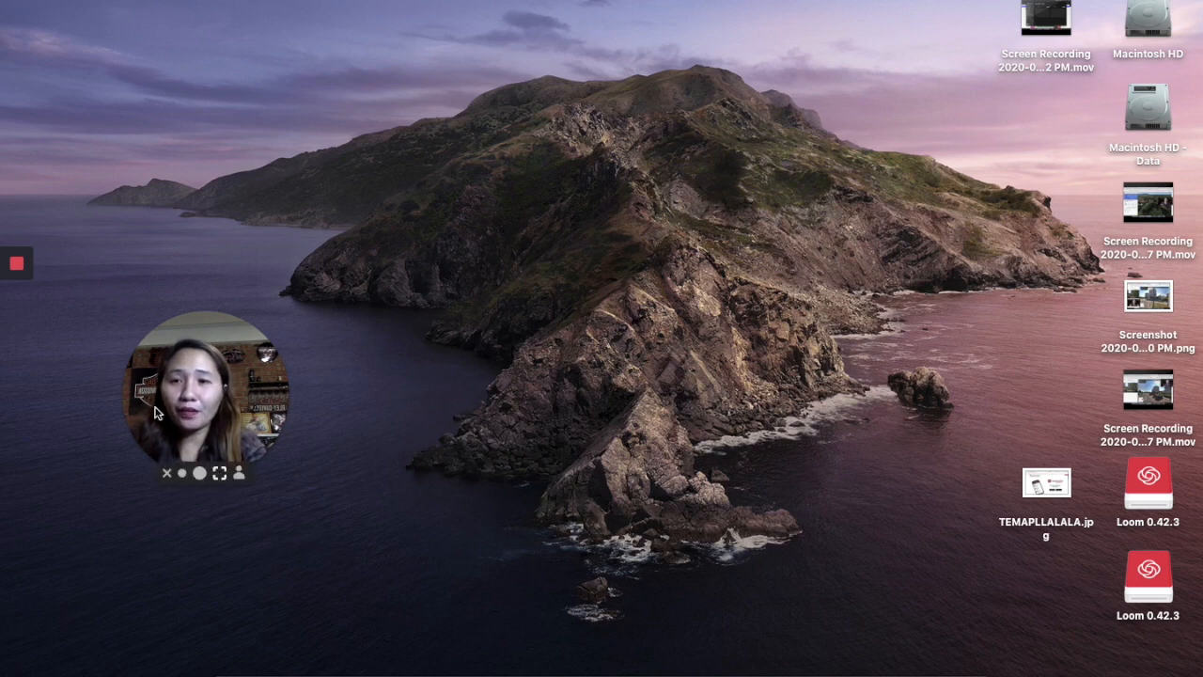
left_click(18, 265)
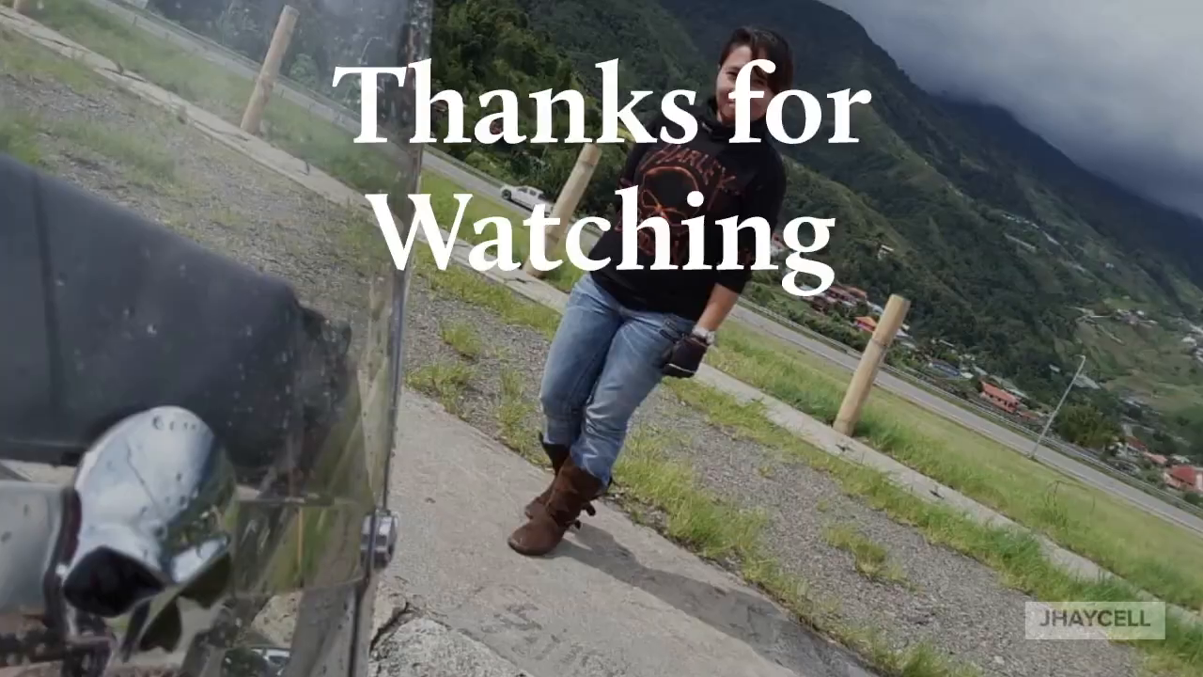